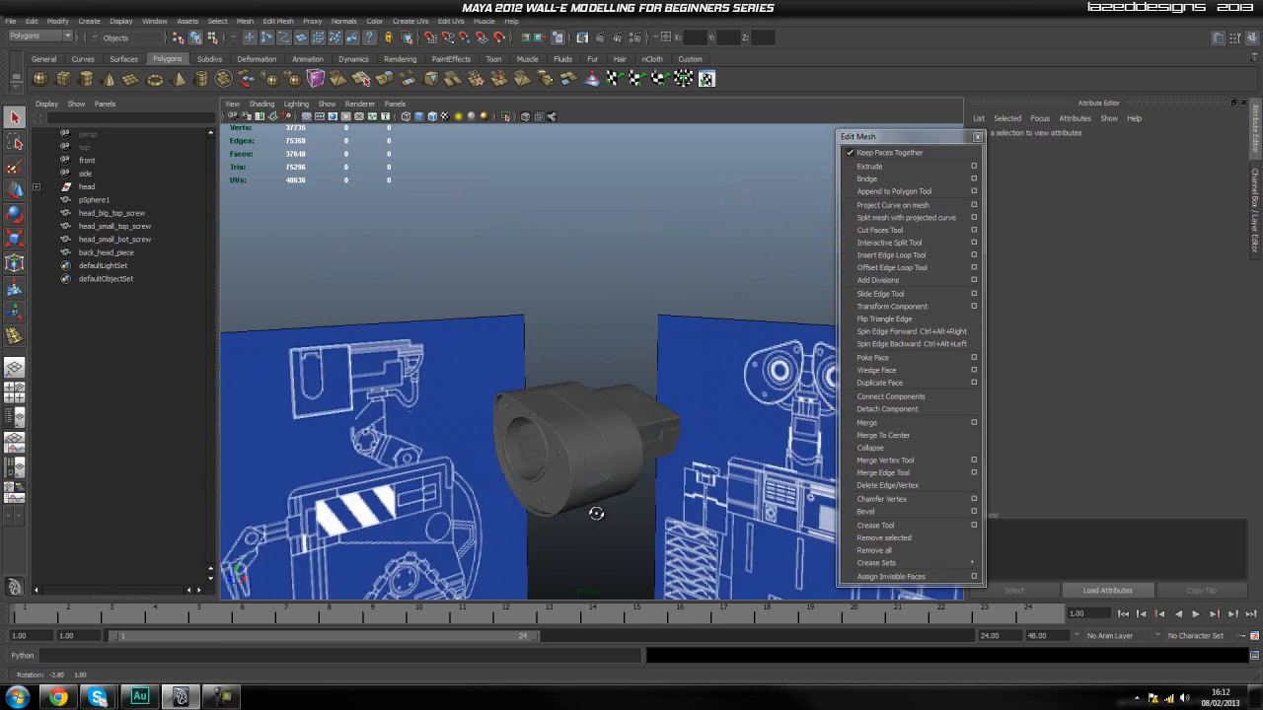
middle_click_drag(516, 479, 562, 444, "alt")
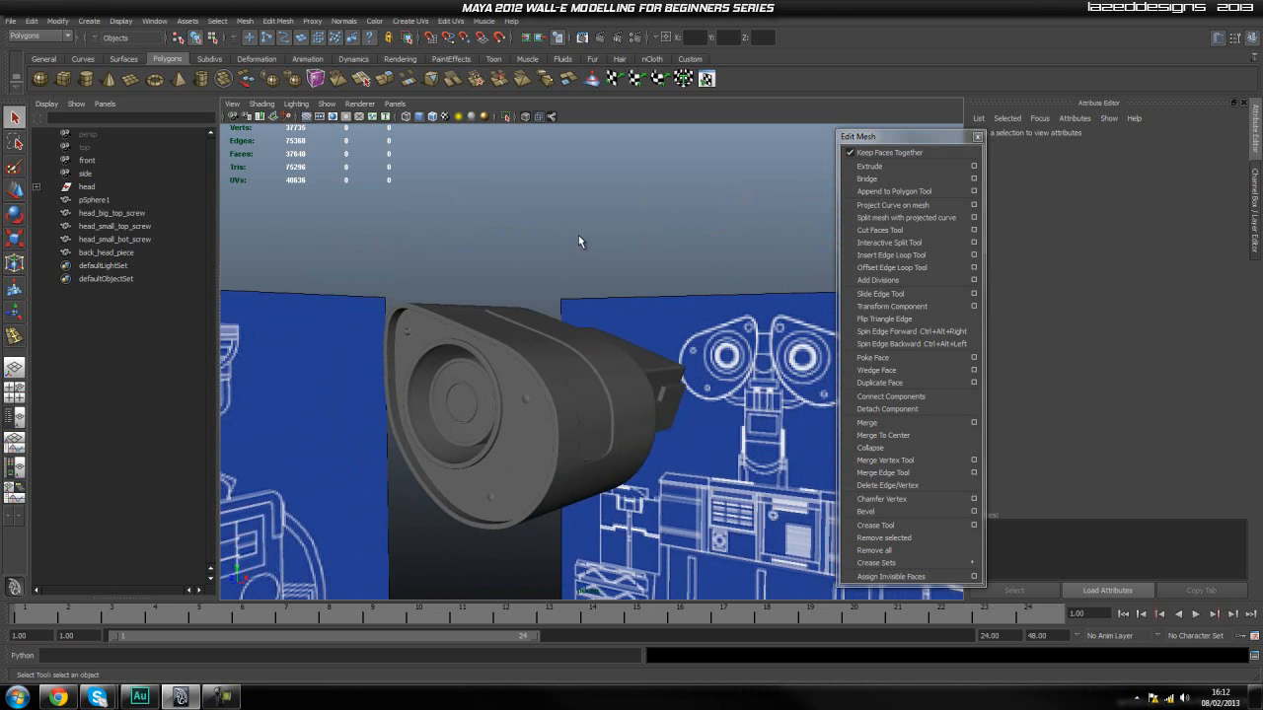
right_click_drag(599, 276, 614, 280, "alt")
left_click_drag(492, 447, 492, 449)
left_click(473, 188)
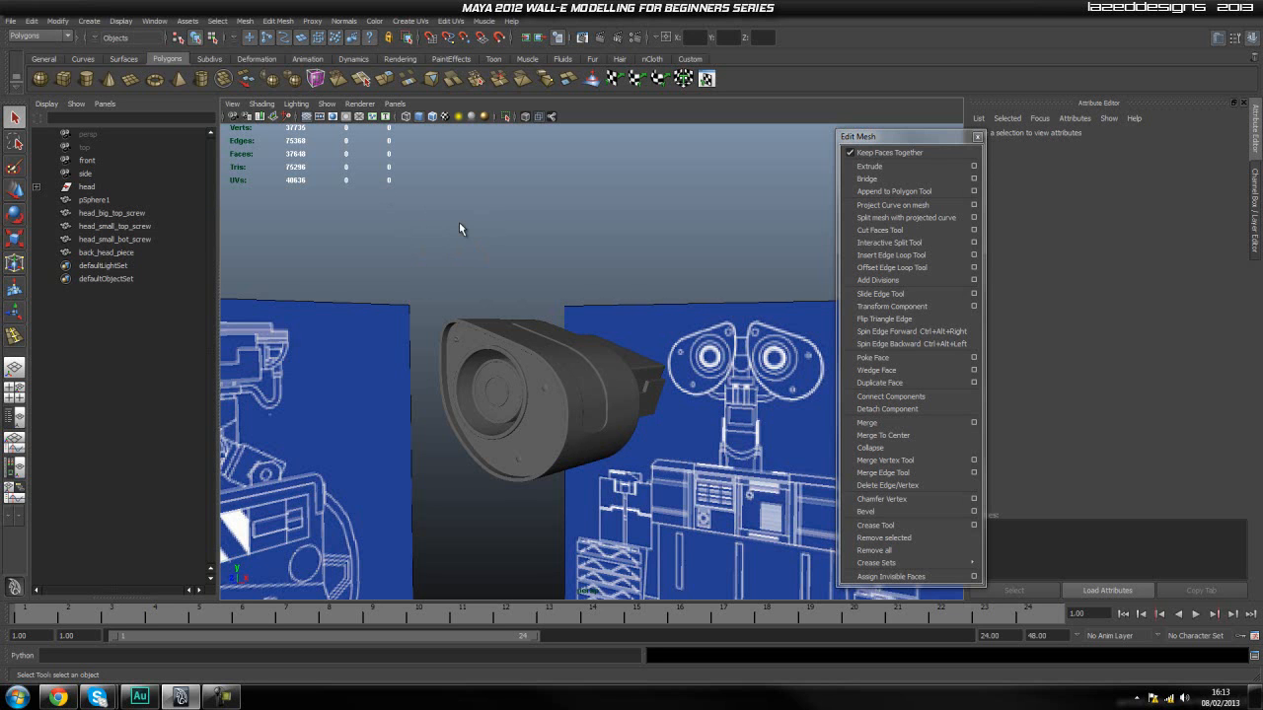
scroll(496, 302, "up", 3)
left_click_drag(496, 302, 514, 327, "alt")
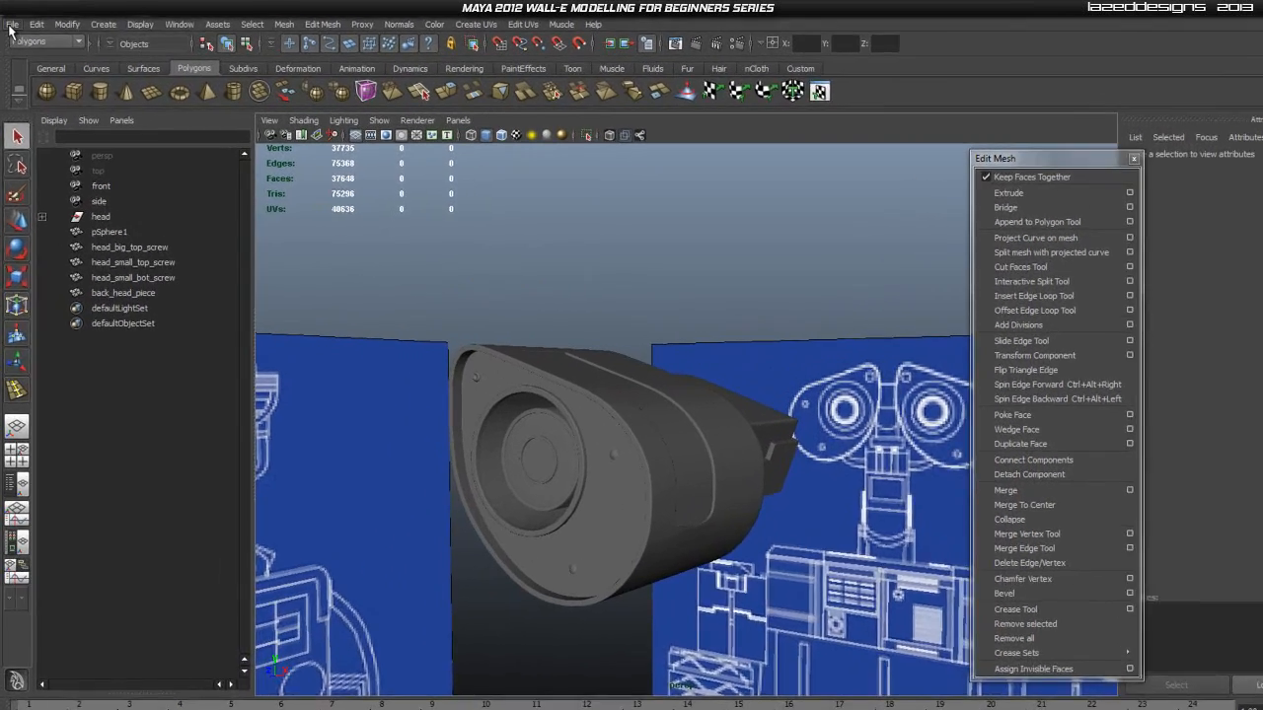
- Select all the head pieces, delete all construction history in the scene, and clear the selection
left_click(10, 21)
mouse_move(30, 23)
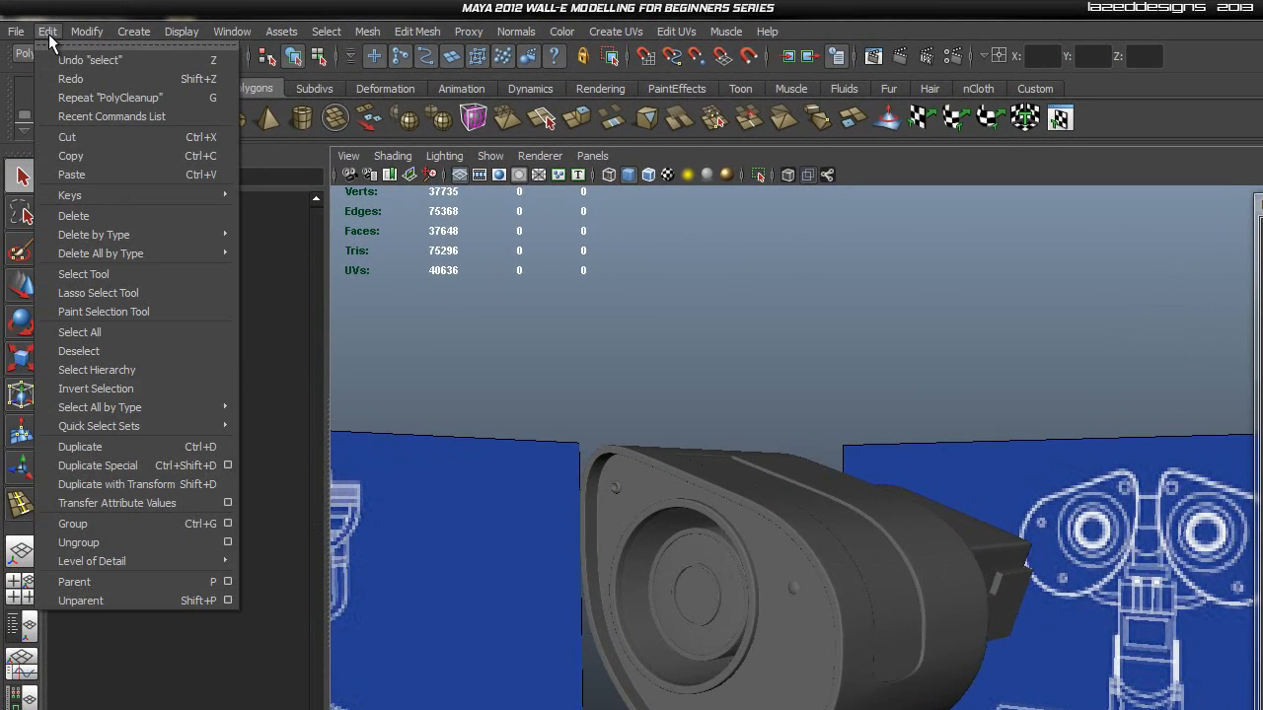
left_click(697, 334)
scroll(597, 275, "down", 4)
left_click_drag(583, 296, 961, 703)
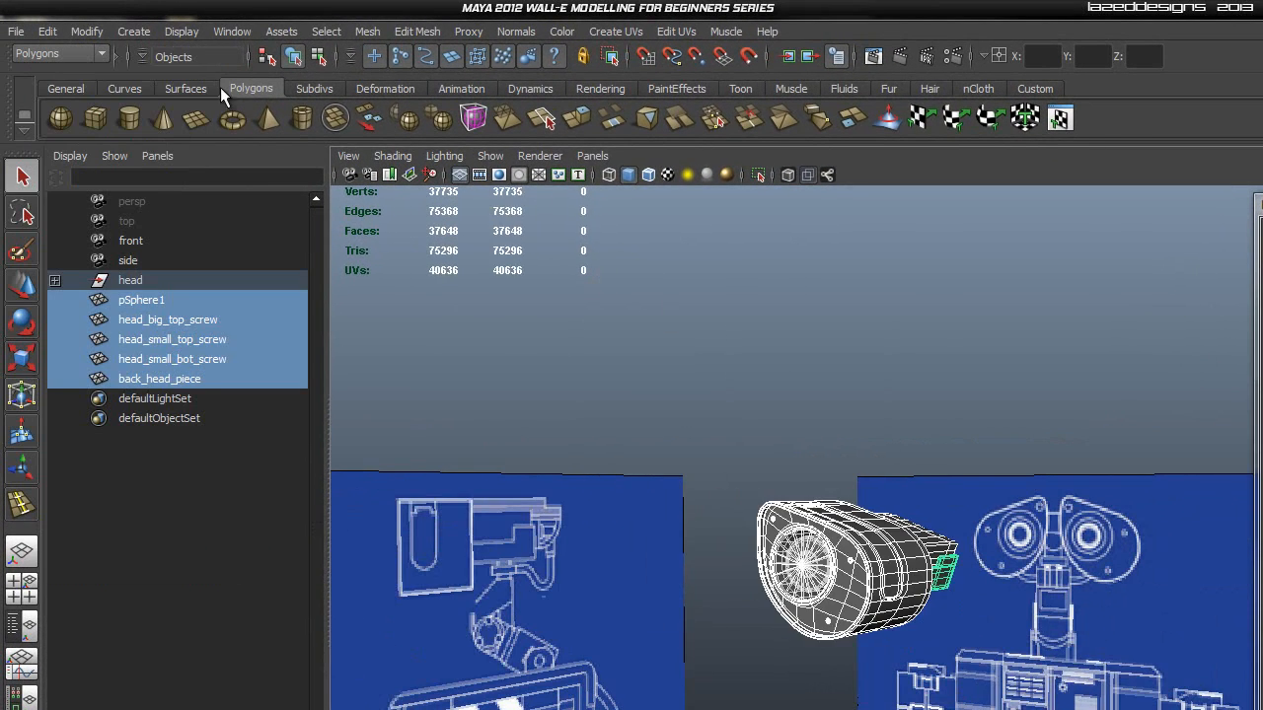
left_click(60, 32)
mouse_move(179, 253)
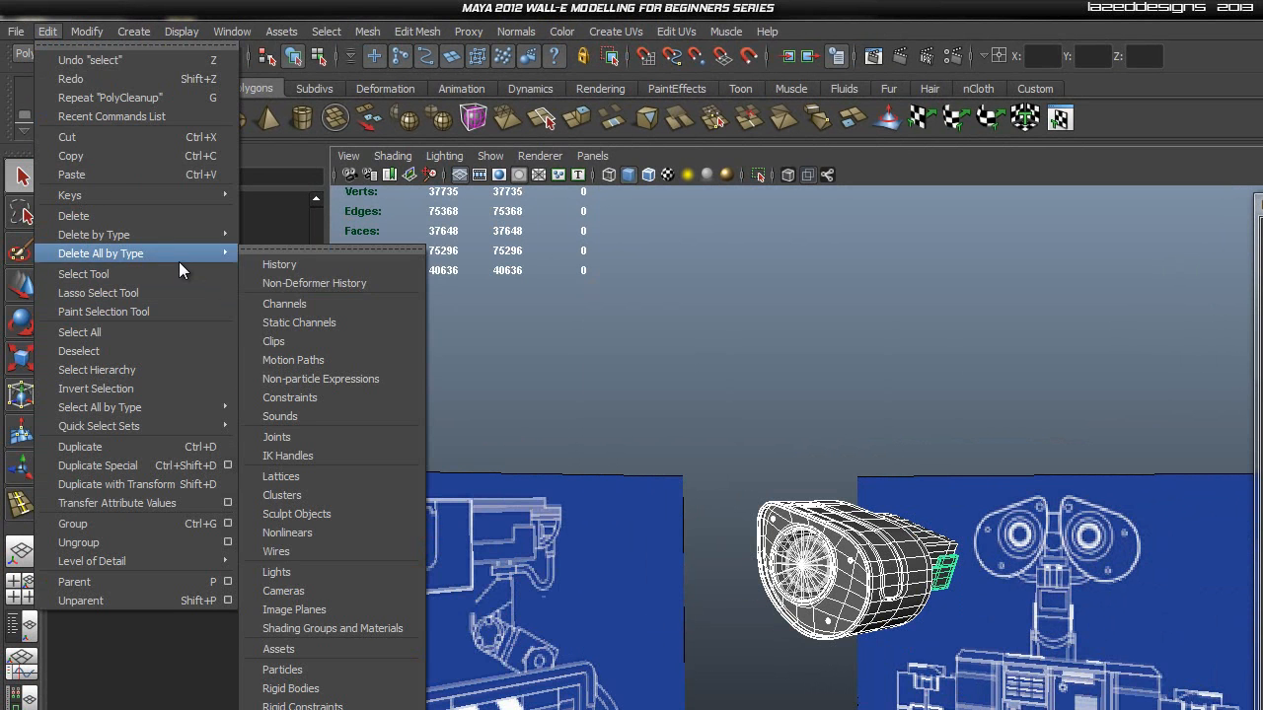
left_click(281, 266)
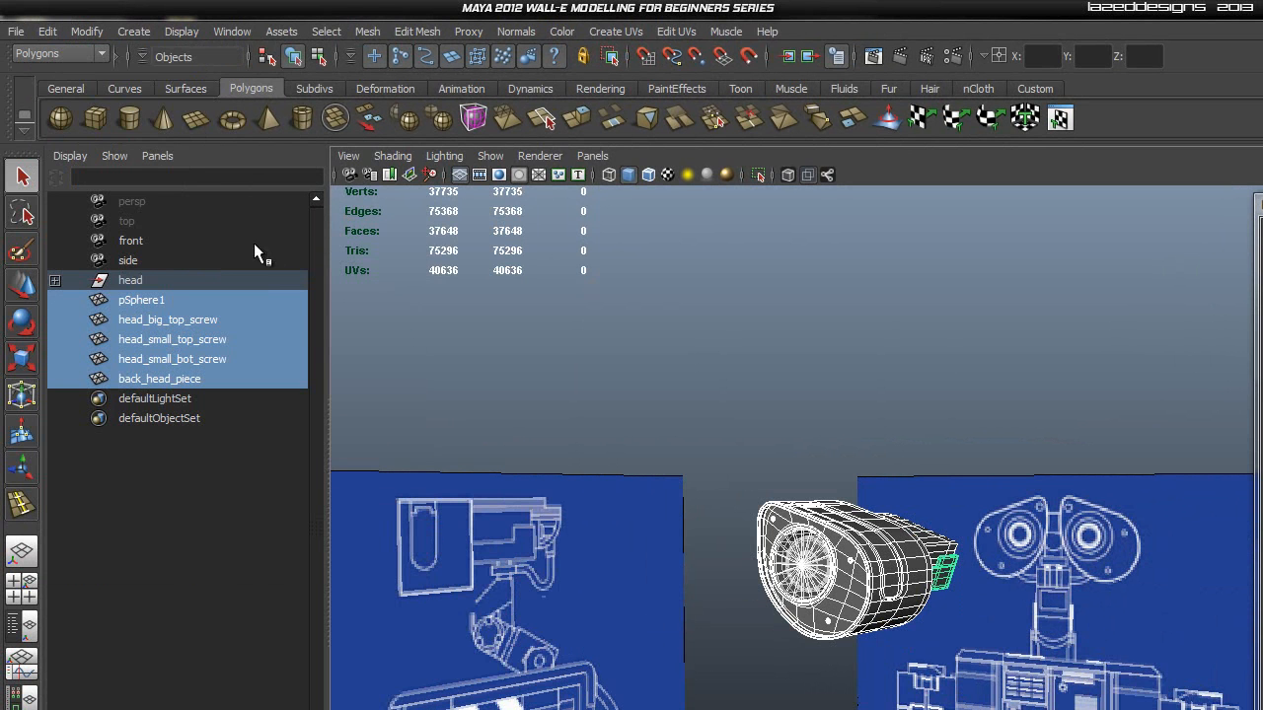
left_click(47, 32)
mouse_move(163, 256)
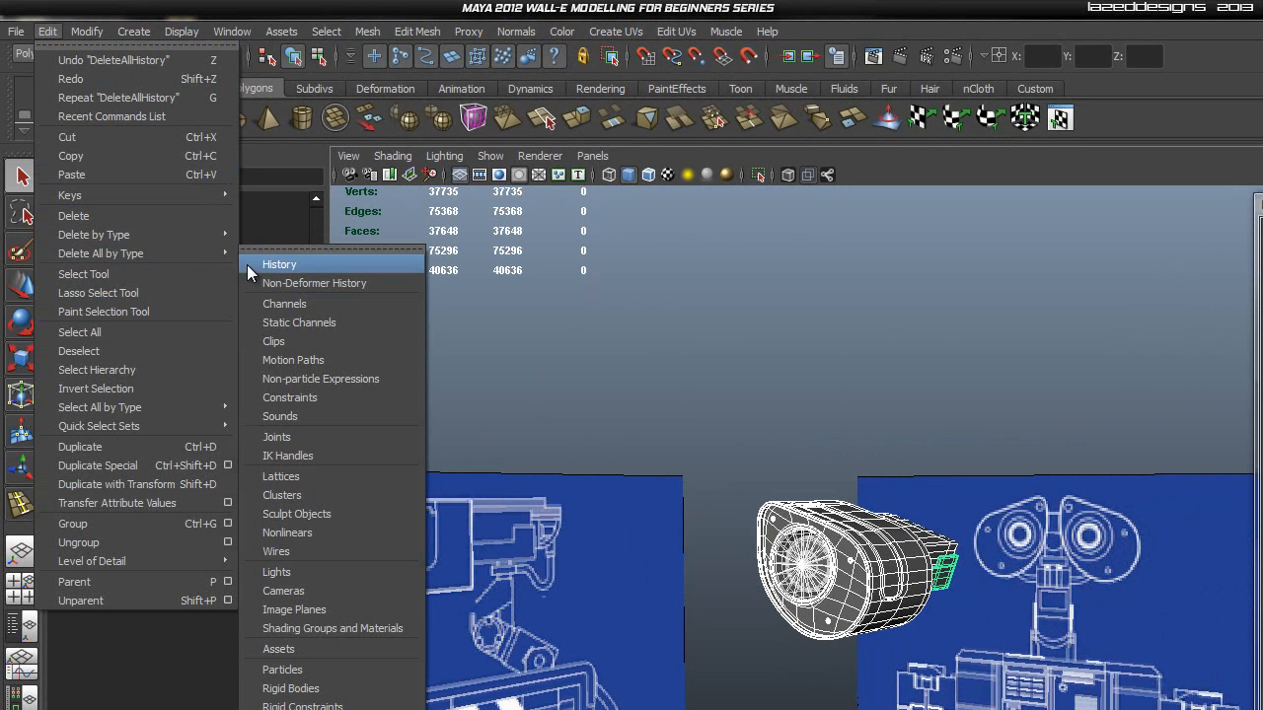
left_click(279, 264)
left_click(727, 348)
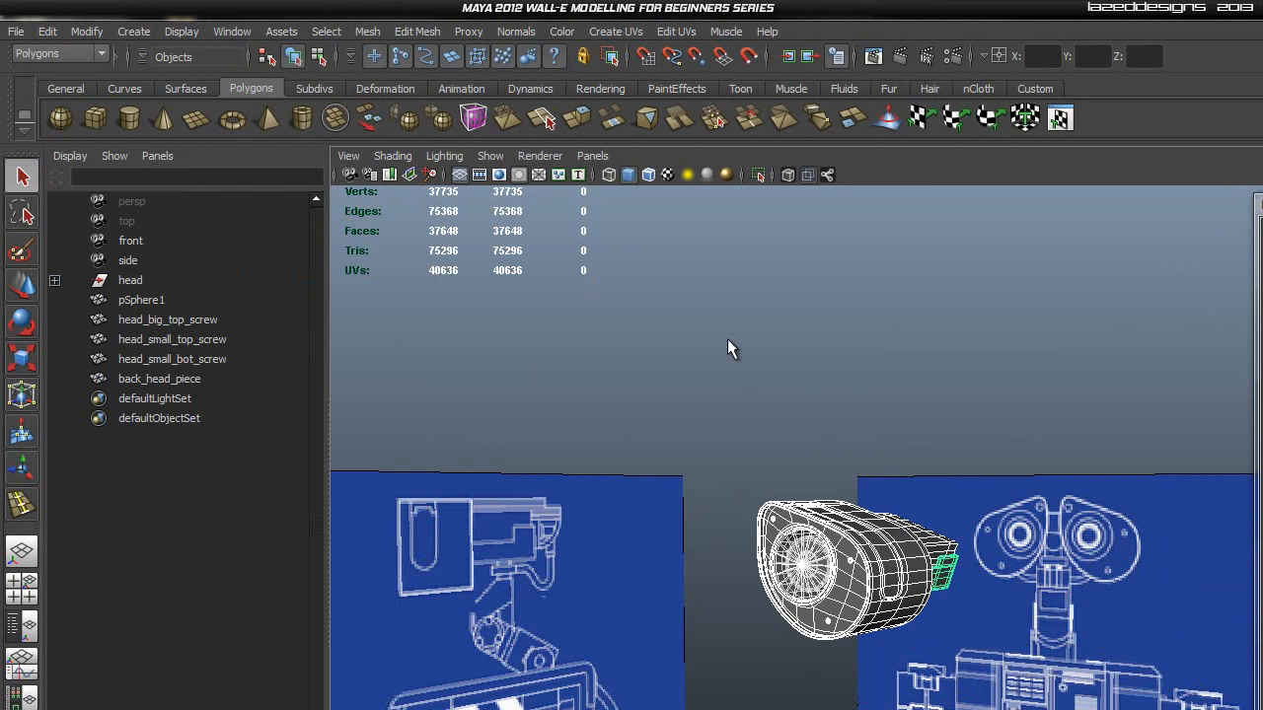
- Examine the head model from the front, side and rear, including the back head piece, against the side reference image
scroll(812, 561, "up", 5)
left_click_drag(873, 584, 844, 538, "alt")
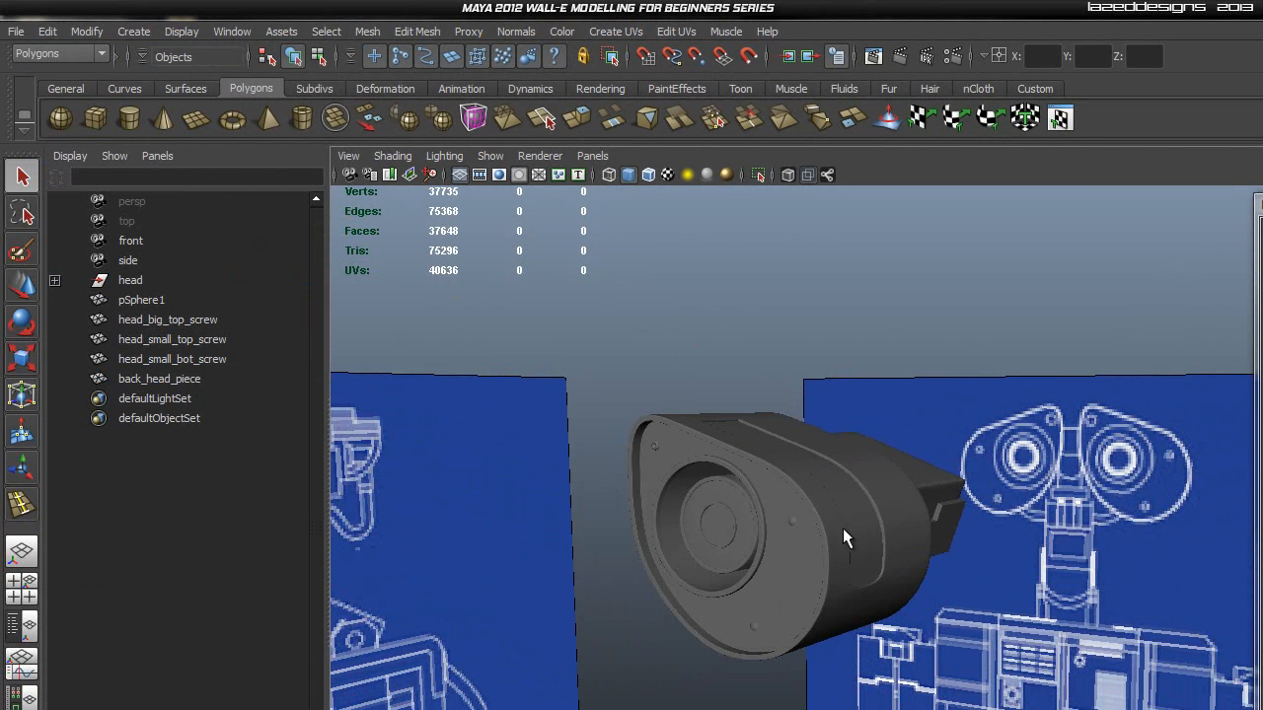
left_click(794, 505)
left_click_drag(1261, 205, 1184, 215)
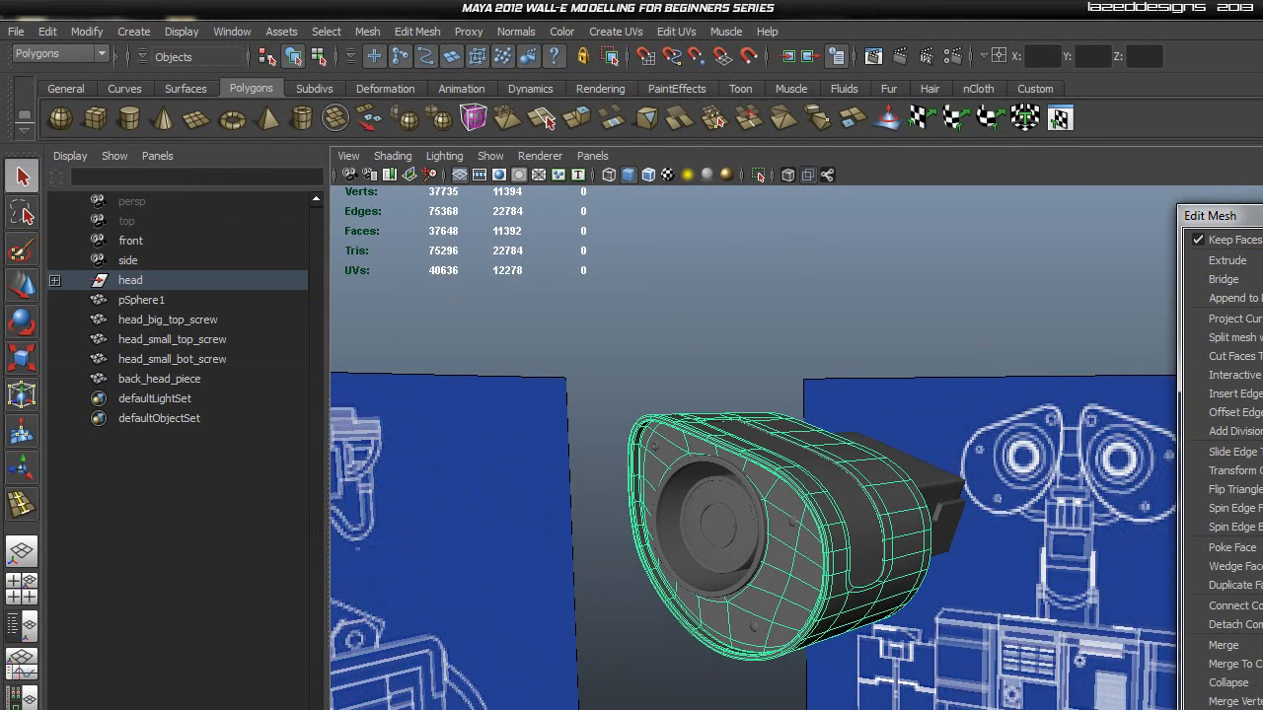
left_click(798, 334)
left_click_drag(798, 333, 855, 482, "alt")
middle_click_drag(762, 447, 811, 508, "alt")
scroll(815, 498, "up", 5)
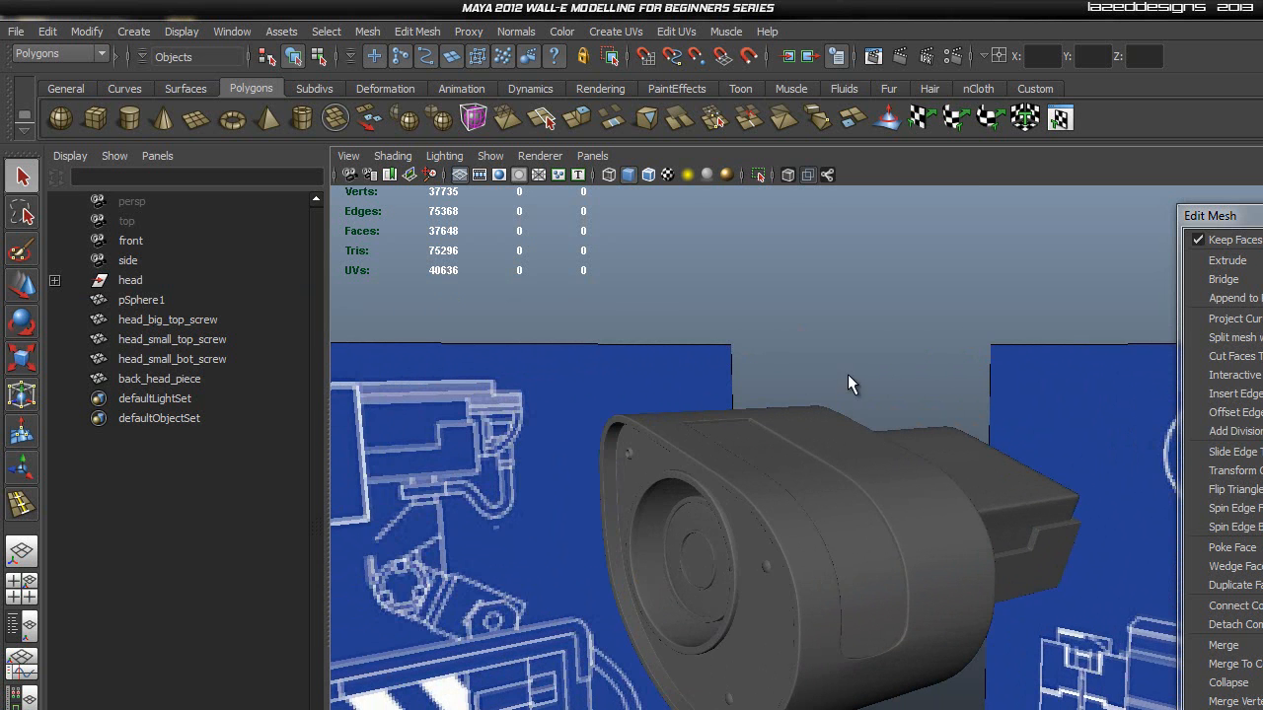
middle_click_drag(912, 583, 938, 519, "alt")
scroll(938, 524, "down", 3)
left_click_drag(938, 524, 975, 526, "alt")
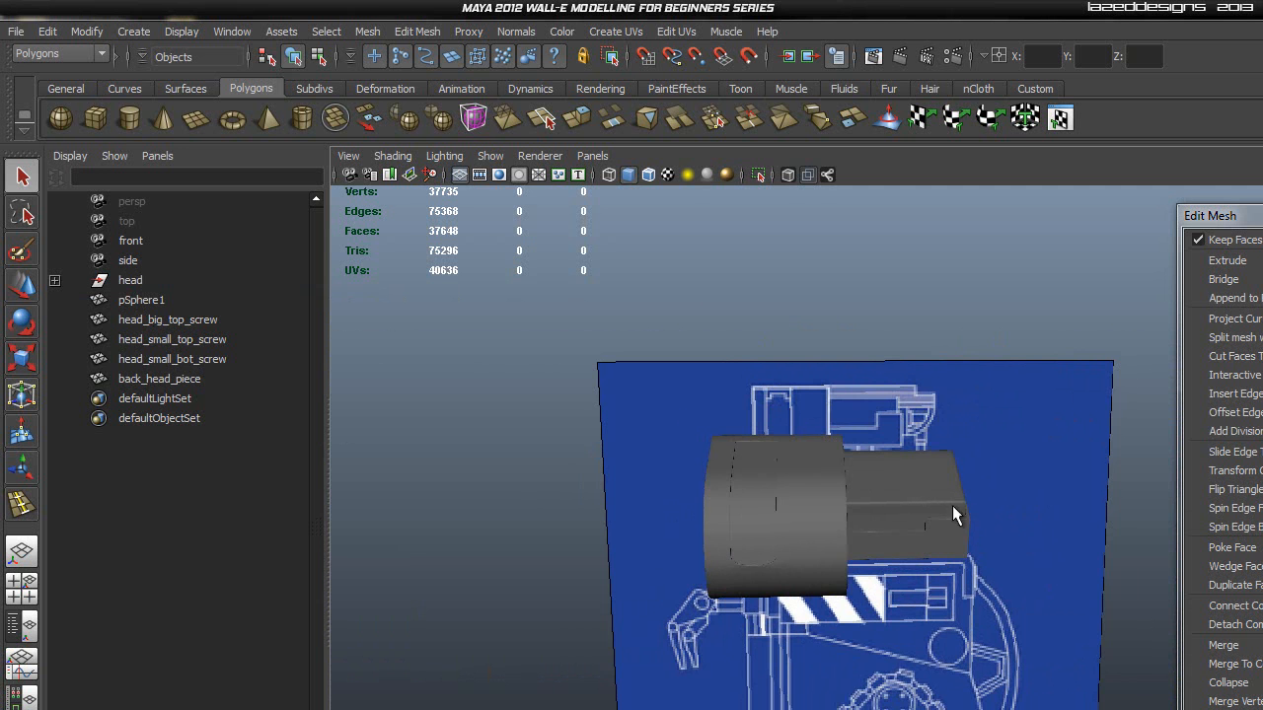
scroll(904, 539, "up", 6)
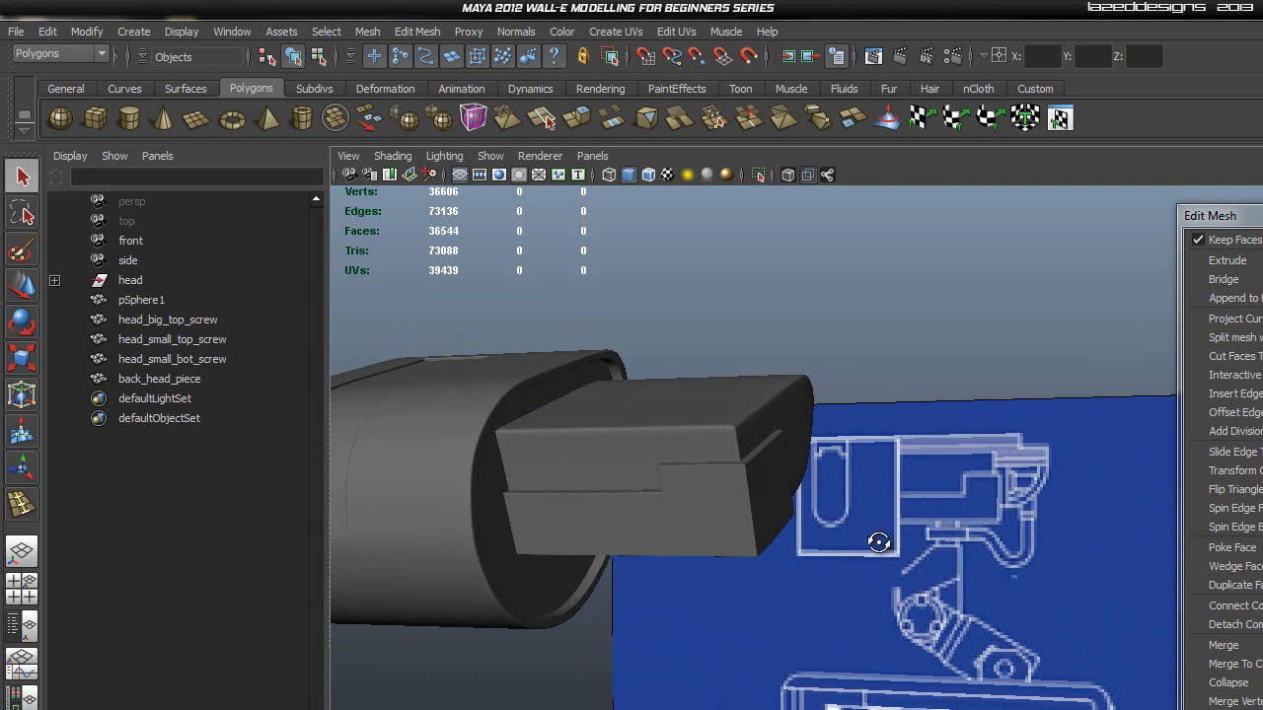
scroll(925, 595, "down", 2)
scroll(945, 597, "up", 2)
middle_click_drag(945, 597, 859, 358, "alt")
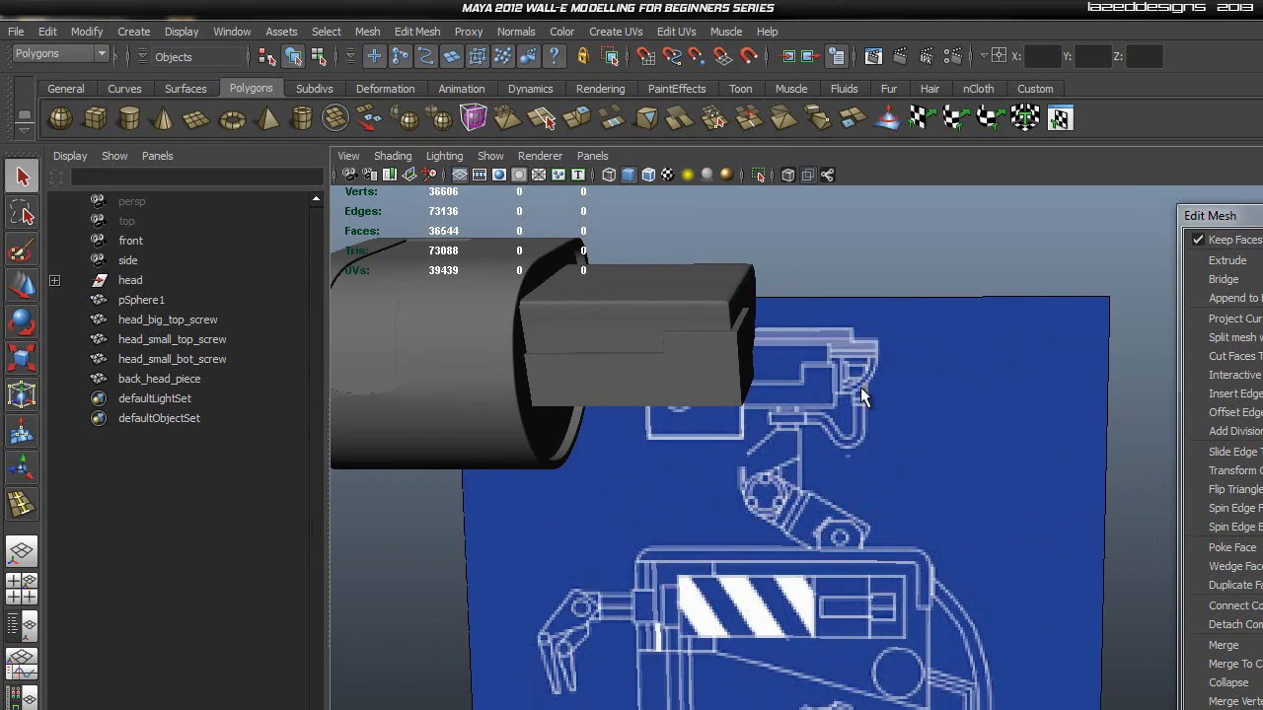
- Create a short, thin-walled polygon pipe around the center of the empty grid
middle_click_drag(855, 606, 850, 226, "alt")
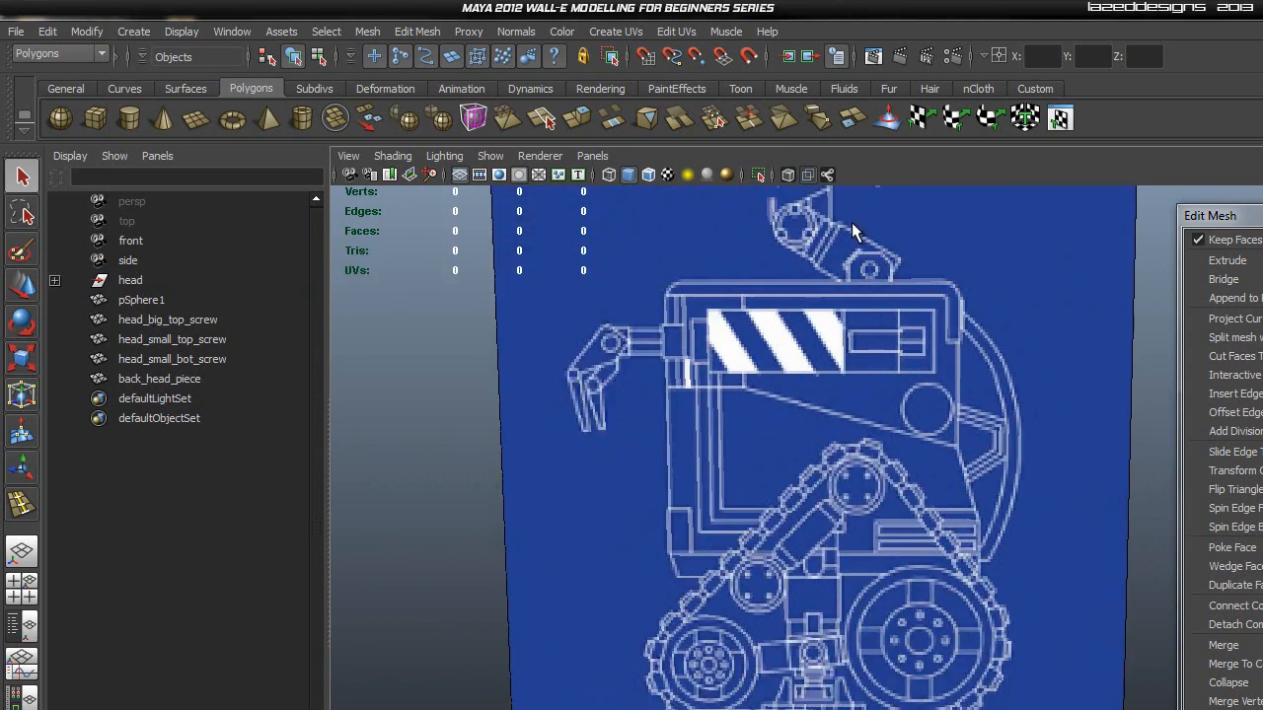
left_click_drag(851, 229, 826, 635, "alt")
middle_click_drag(825, 634, 832, 476, "alt")
middle_click_drag(745, 427, 742, 321, "alt")
scroll(706, 513, "up", 3)
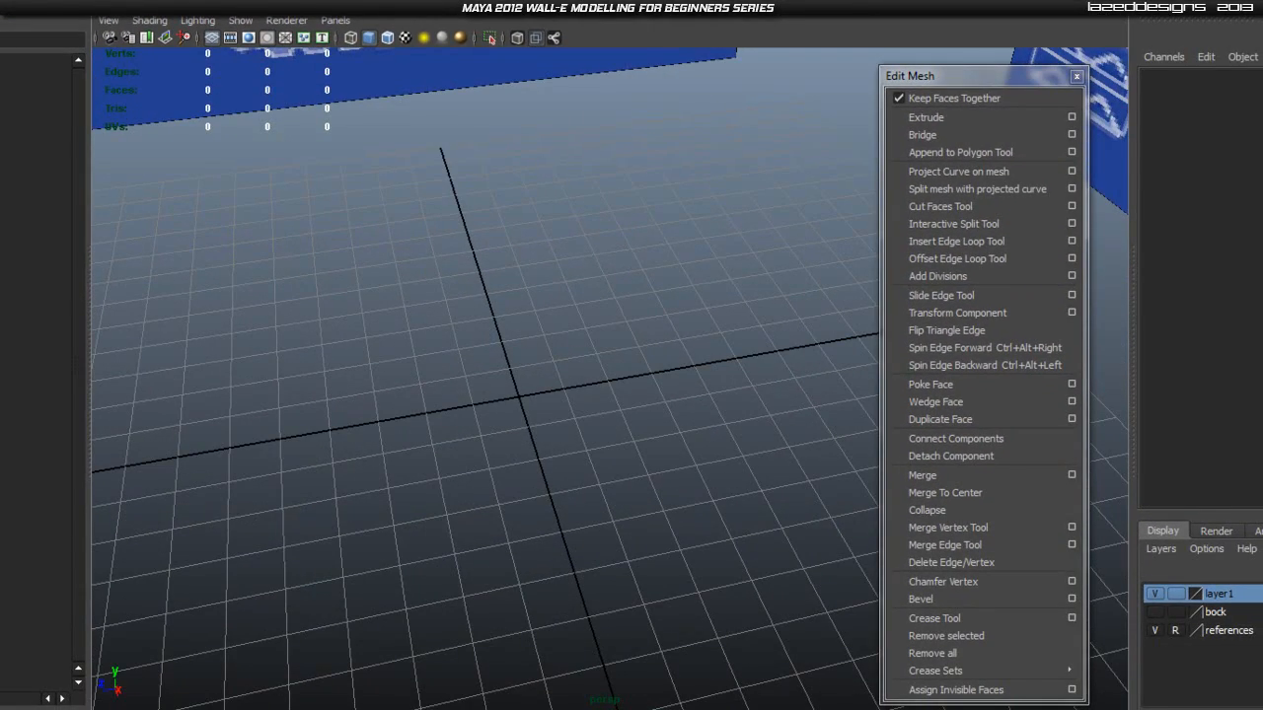
left_click_drag(523, 406, 532, 478)
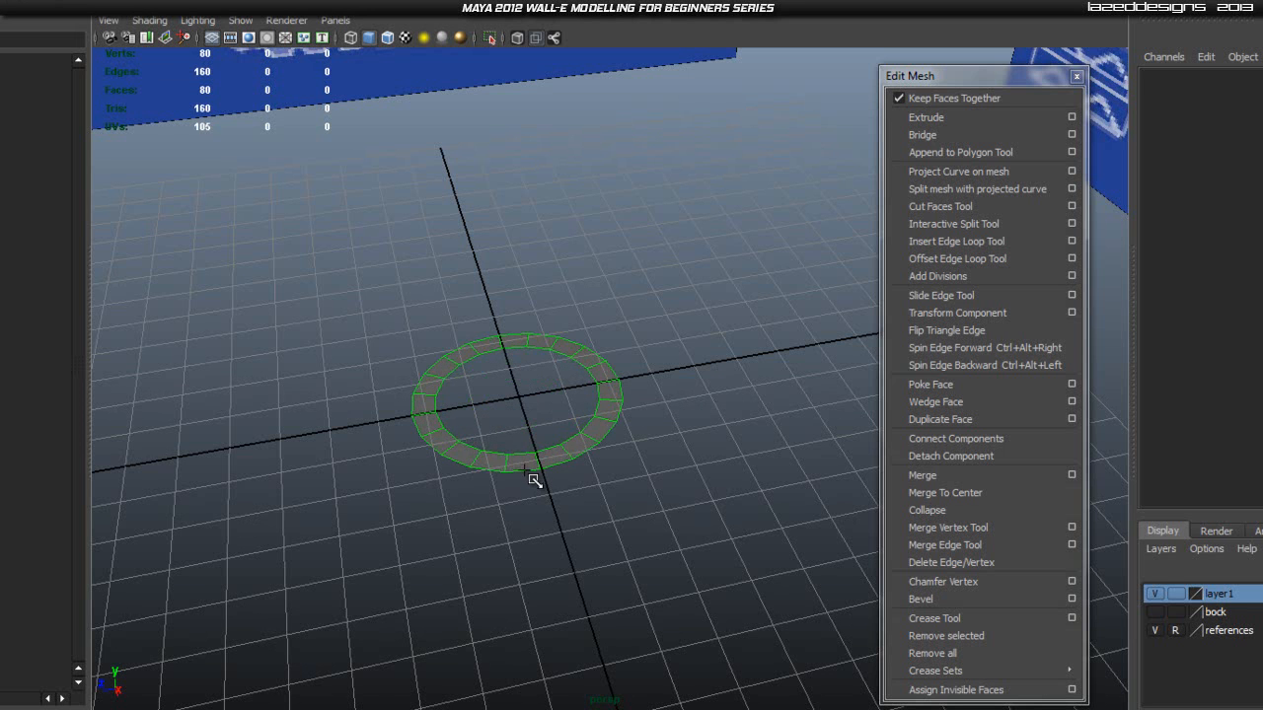
left_click_drag(510, 409, 513, 373)
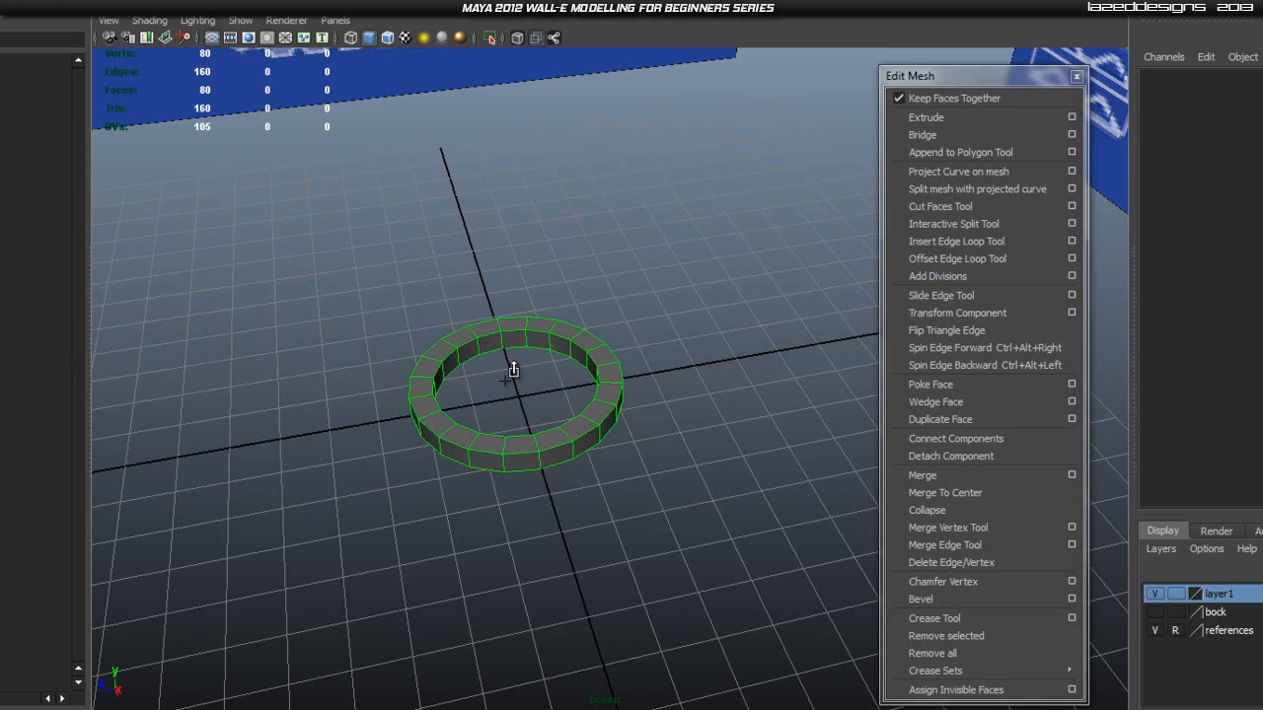
mouse_move(515, 415)
left_mouse_down()
mouse_move(533, 403)
mouse_move(508, 400)
left_mouse_up()
- Rotate the pipe upright so its circular opening faces sideways, and show it in the side view over the reference
left_click_drag(508, 399, 516, 454)
key("e")
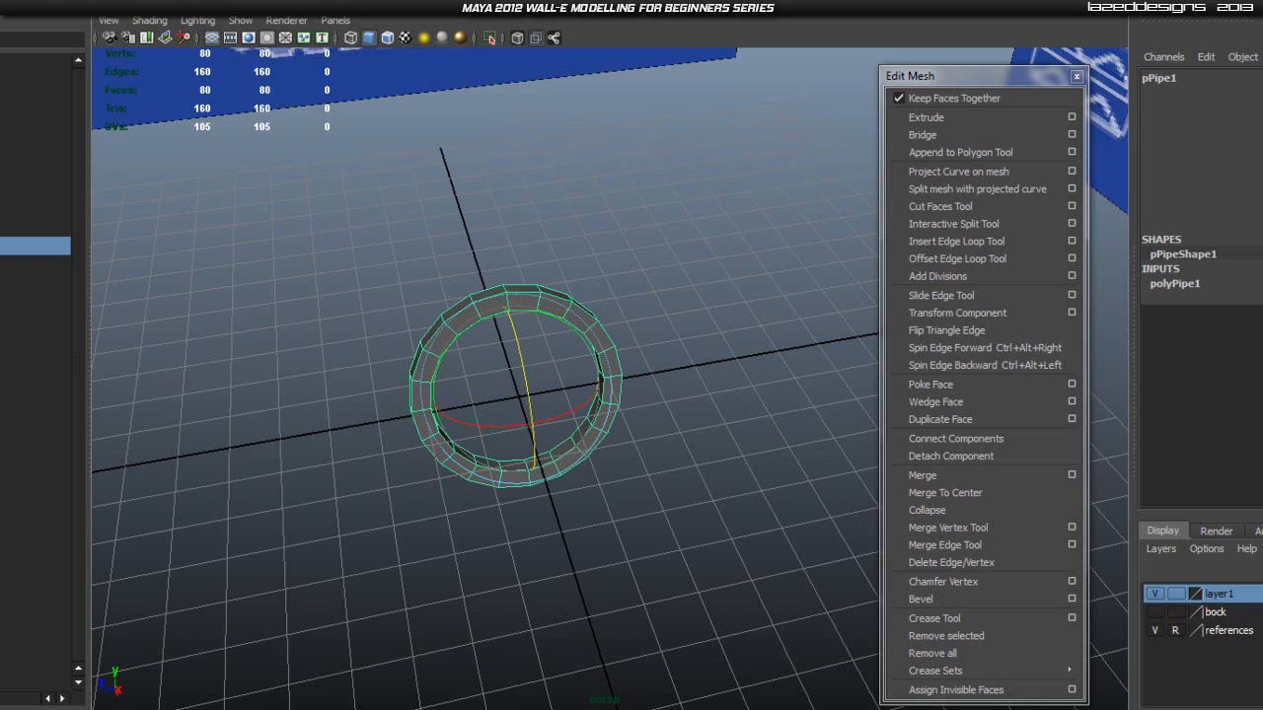
key("ctrl+z")
left_click(648, 307)
key("space")
left_click_drag(585, 344, 651, 349)
middle_click_drag(643, 319, 669, 243, "alt")
scroll(696, 254, "down", 4)
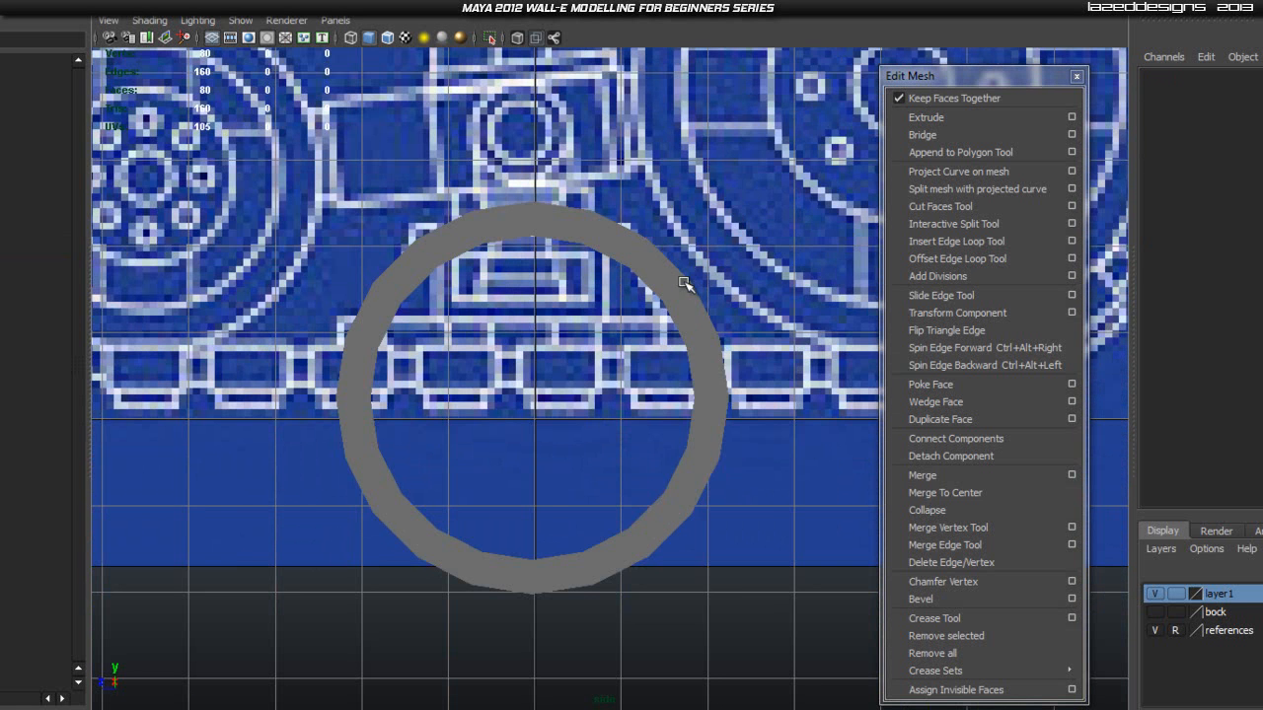
- Delete the left half and the upper-right quarter of the pipe's faces, keeping only the lower-right quarter arc
left_click(682, 279)
right_click_drag(682, 283, 681, 326)
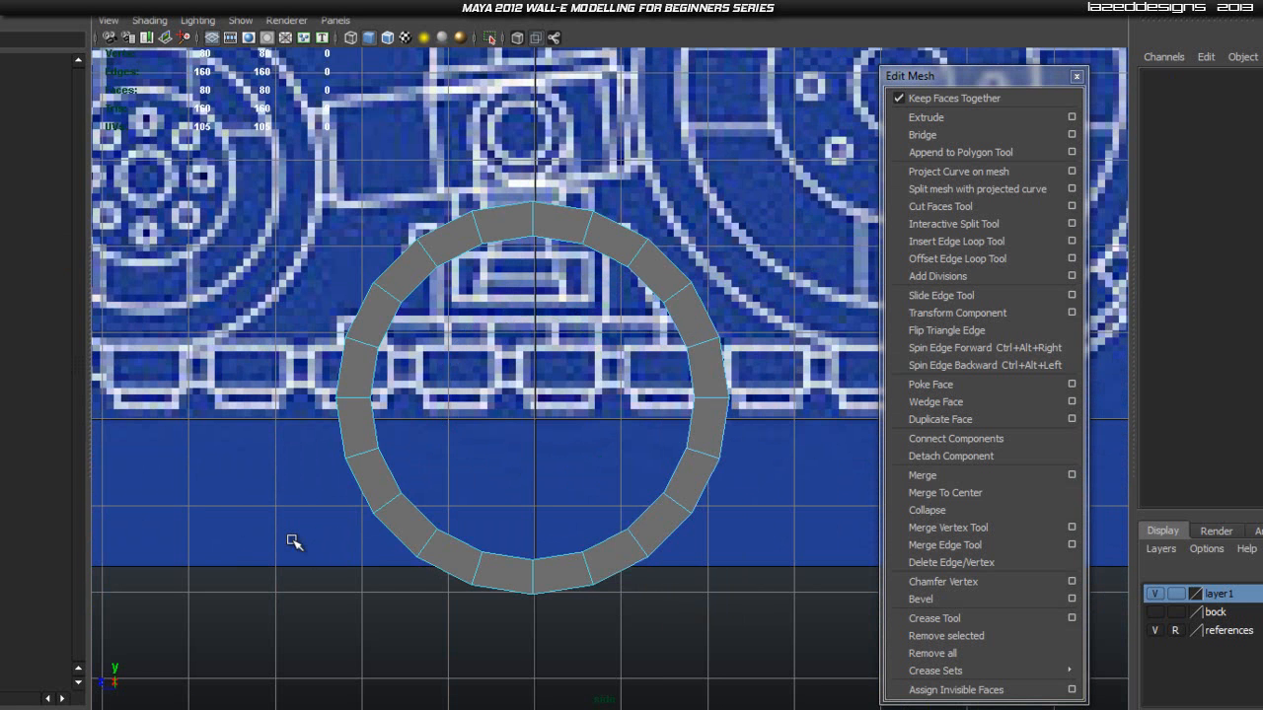
left_click_drag(264, 160, 456, 590)
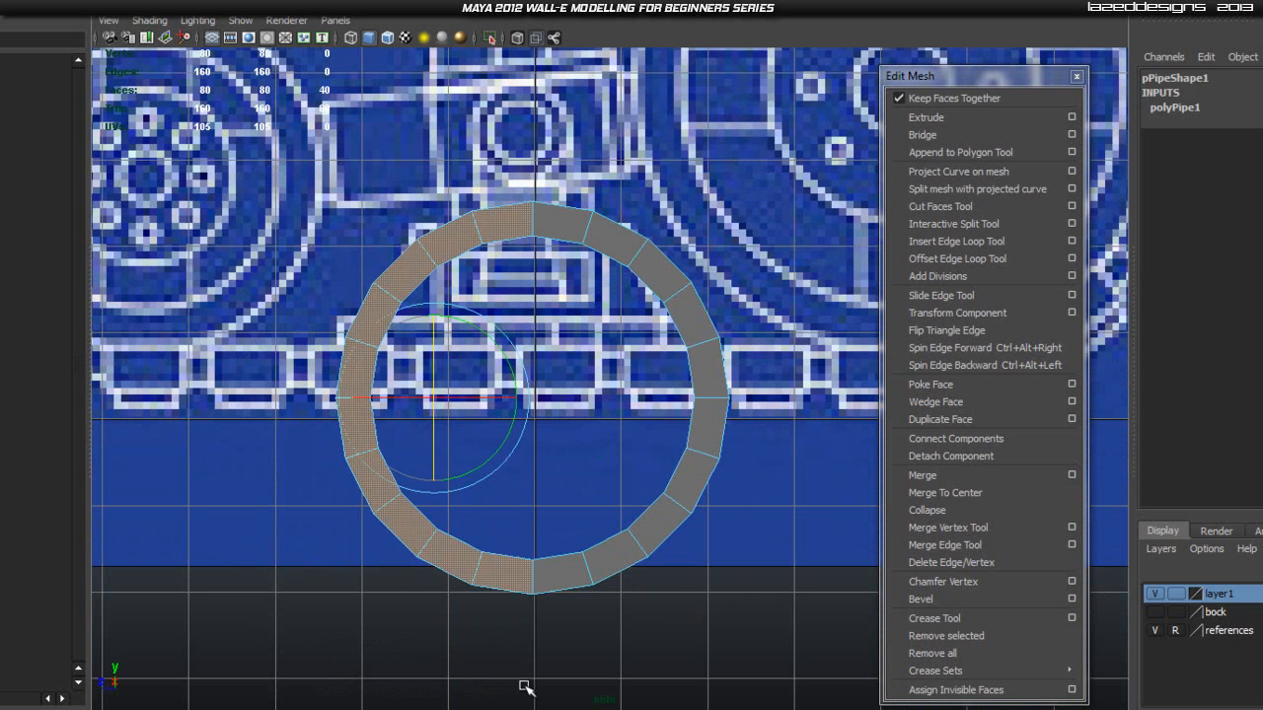
key("Delete")
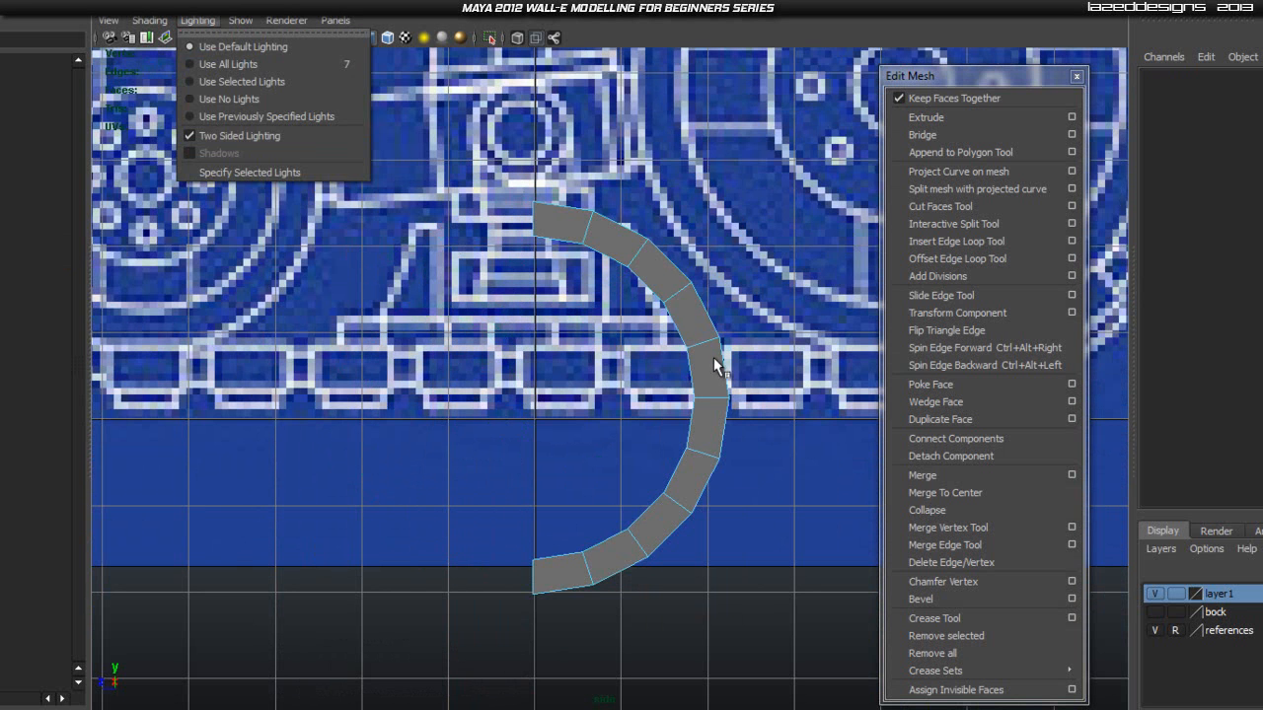
left_click_drag(451, 193, 826, 385)
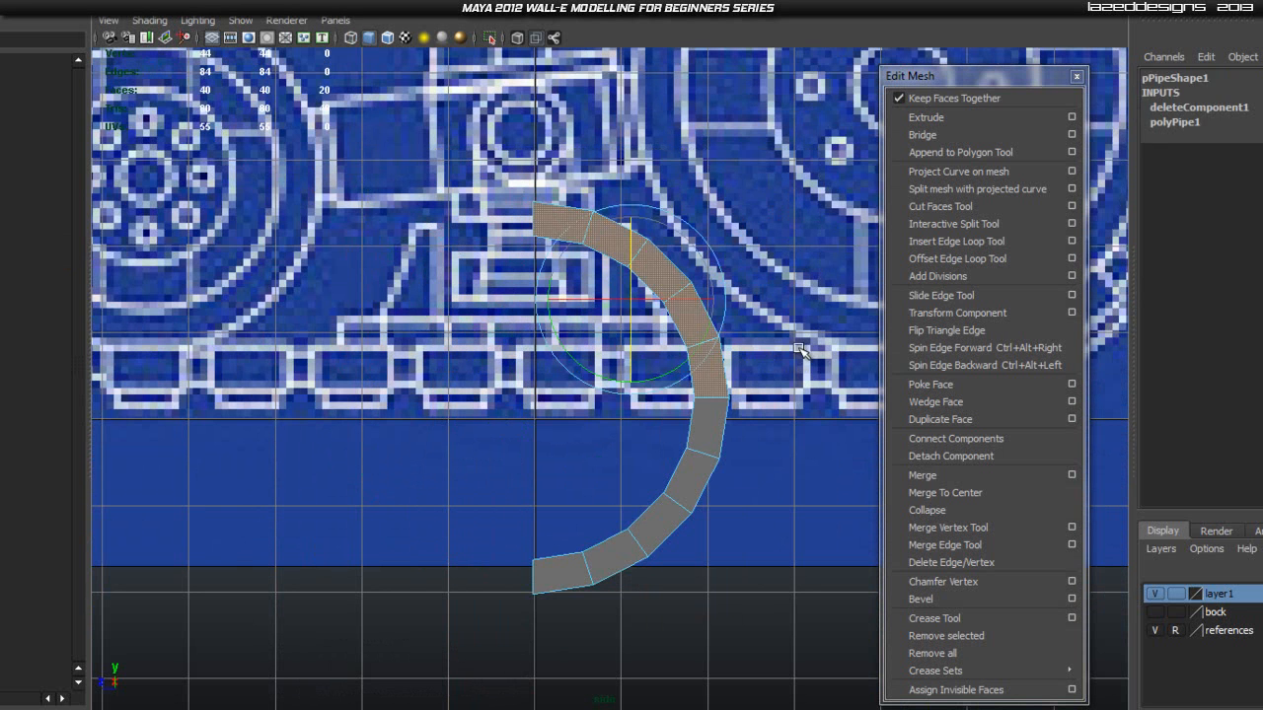
key("Delete")
- Move the quarter arc straight up so its lower end lines up with the tracks in the side reference
right_click_drag(670, 503, 729, 483)
key("w")
left_click_drag(527, 350, 528, 163)
scroll(721, 282, "up", 5)
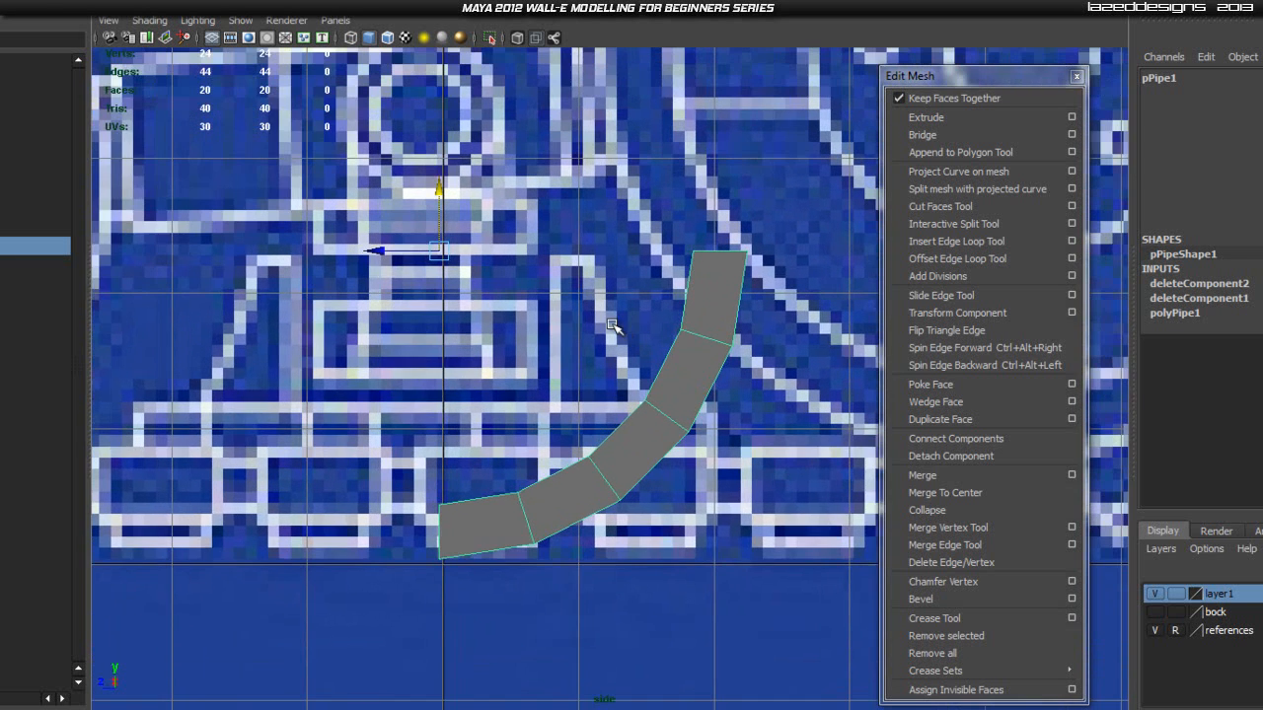
middle_click_drag(612, 326, 550, 358, "alt")
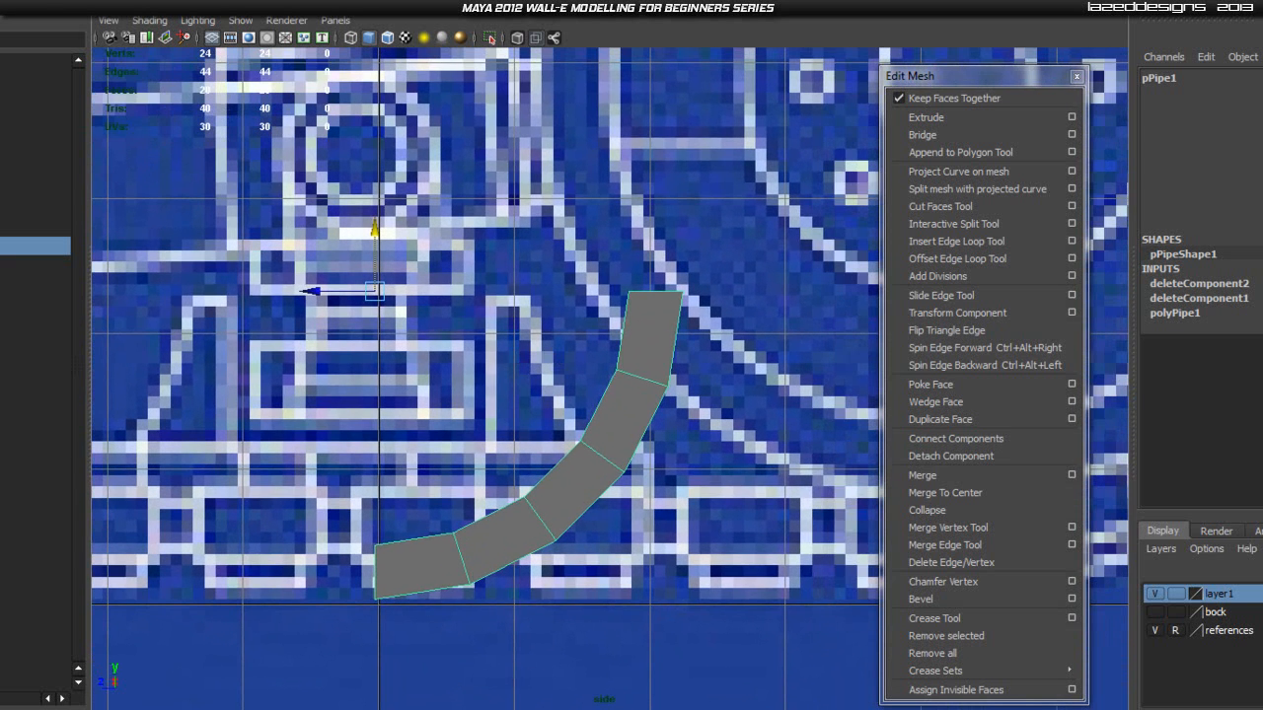
- Extrude the edges at the arc's upper end straight up along the world axis to add a short vertical segment
right_click_drag(646, 322, 677, 273)
left_click_drag(526, 248, 779, 331)
left_click_drag(492, 323, 810, 345)
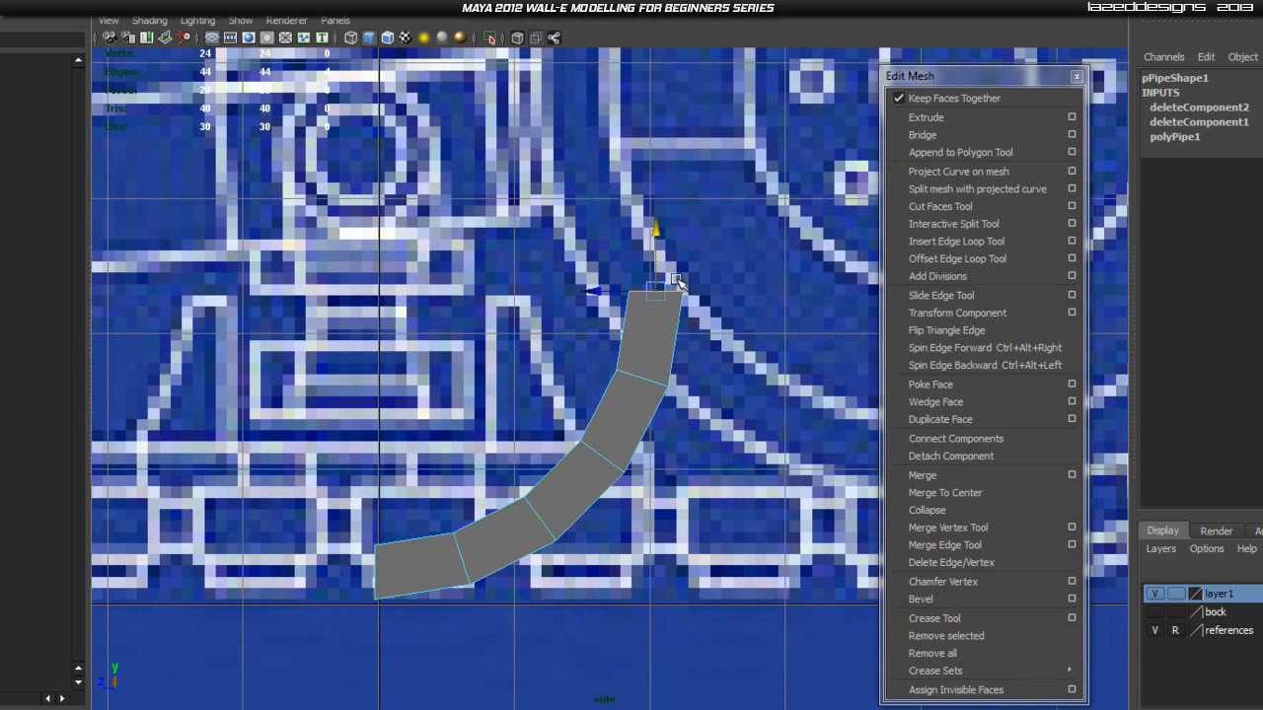
left_click(932, 116)
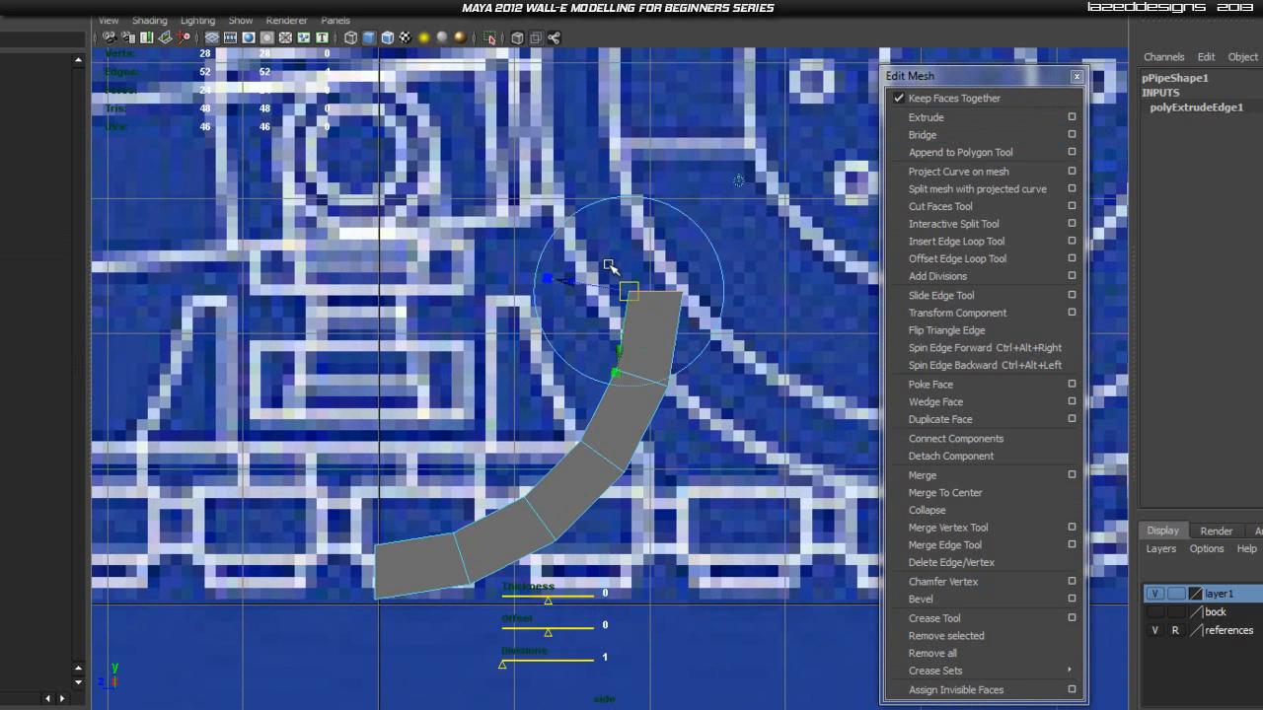
left_click(740, 175)
key("ctrl+z")
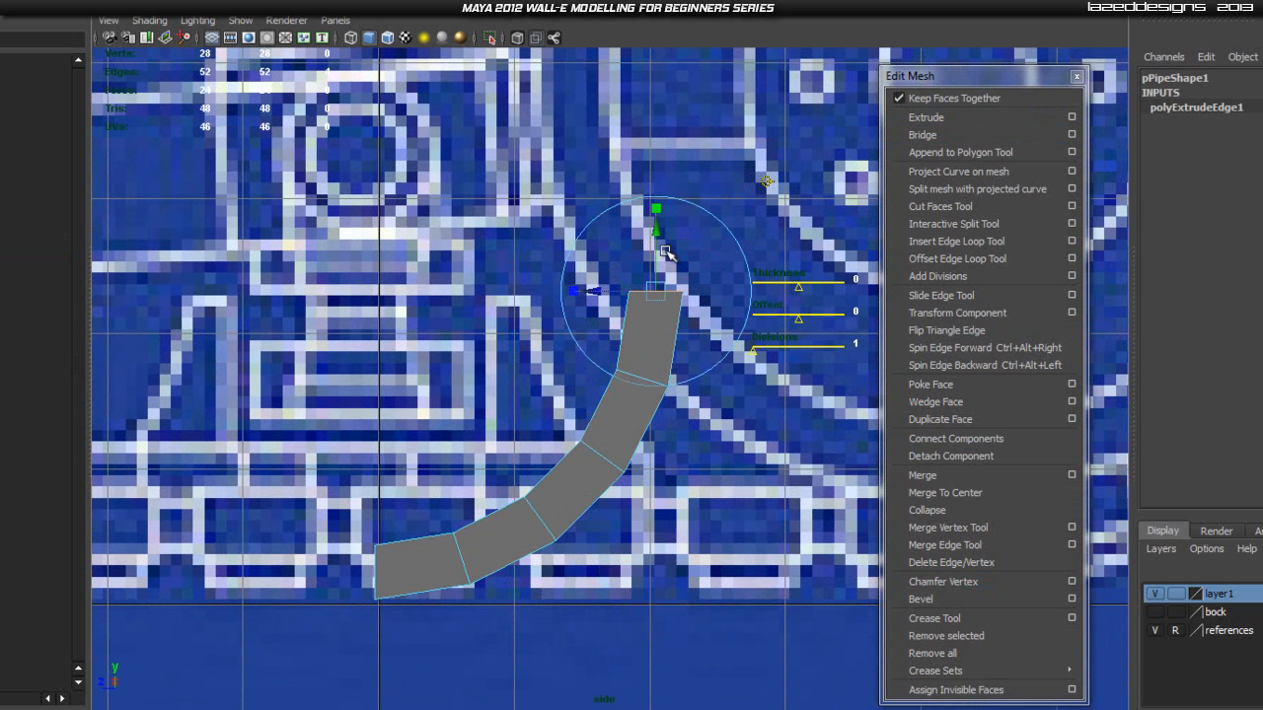
left_click_drag(656, 208, 661, 167)
- Extrude the edges at the arc's lower end horizontally outward to add a short straight segment
right_click_drag(425, 576, 390, 486)
left_click_drag(302, 489, 419, 673, "shift")
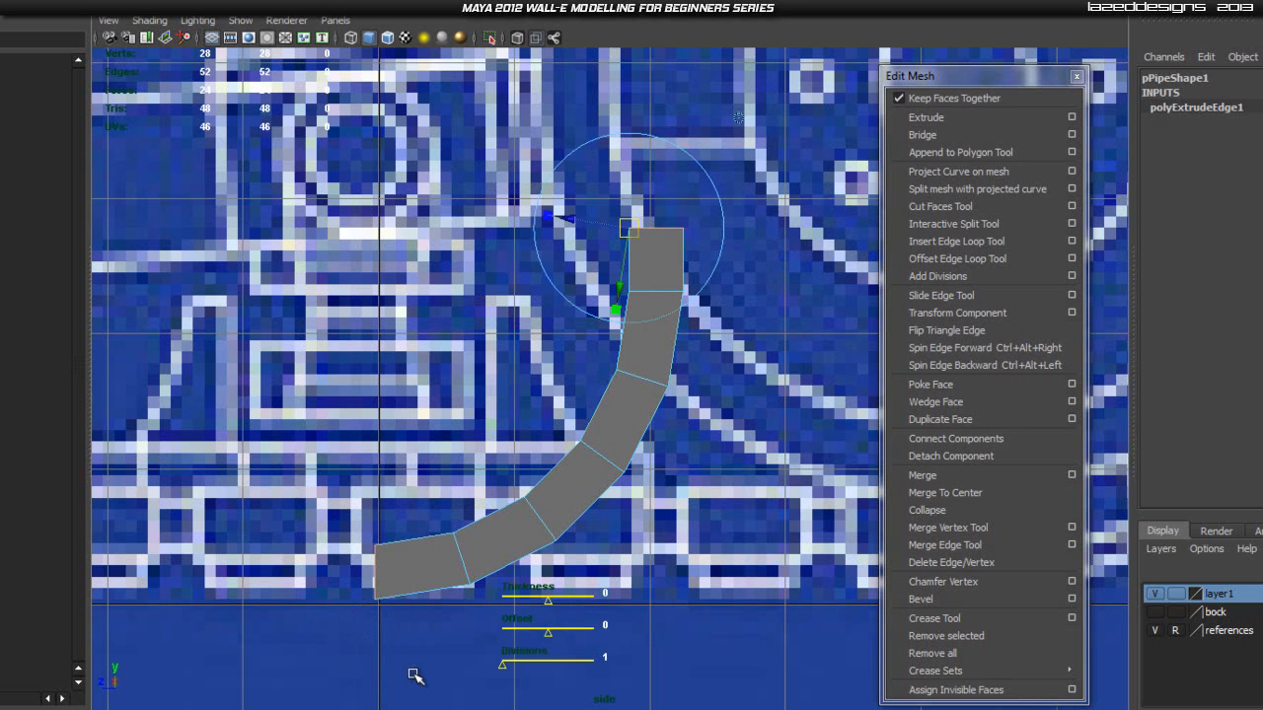
left_click(414, 354)
left_click_drag(287, 483, 408, 683)
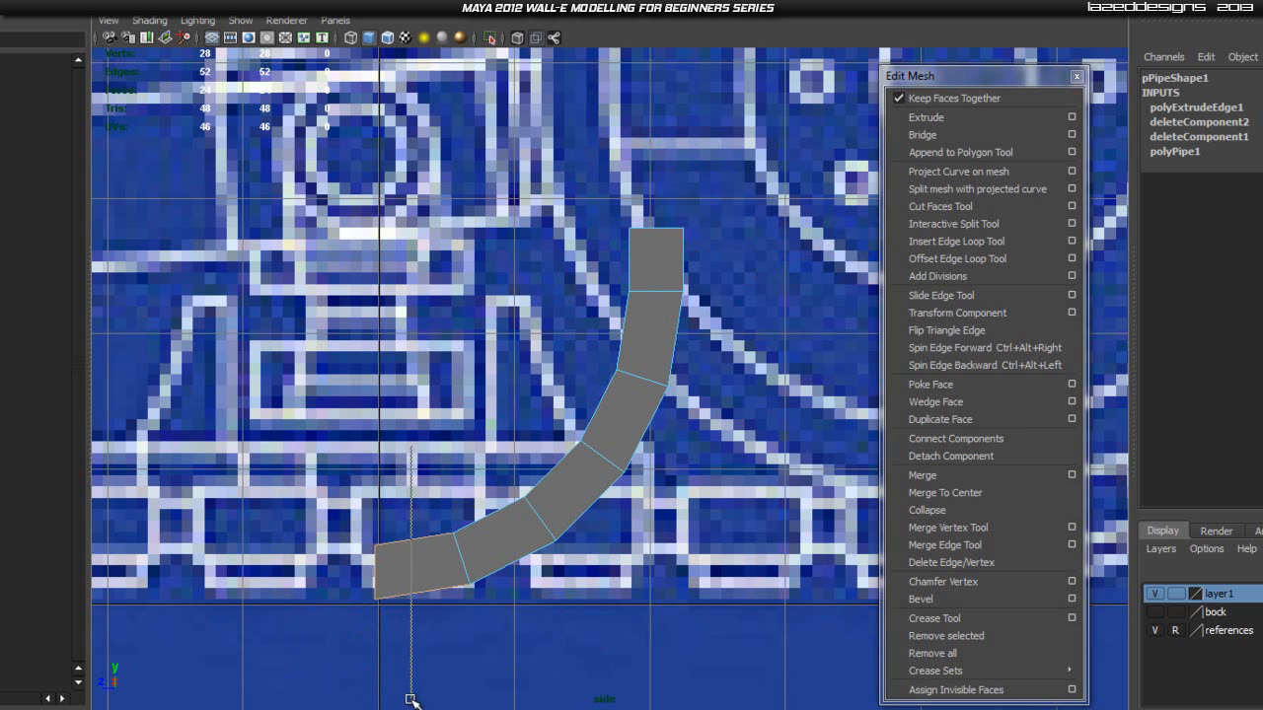
left_click(376, 576)
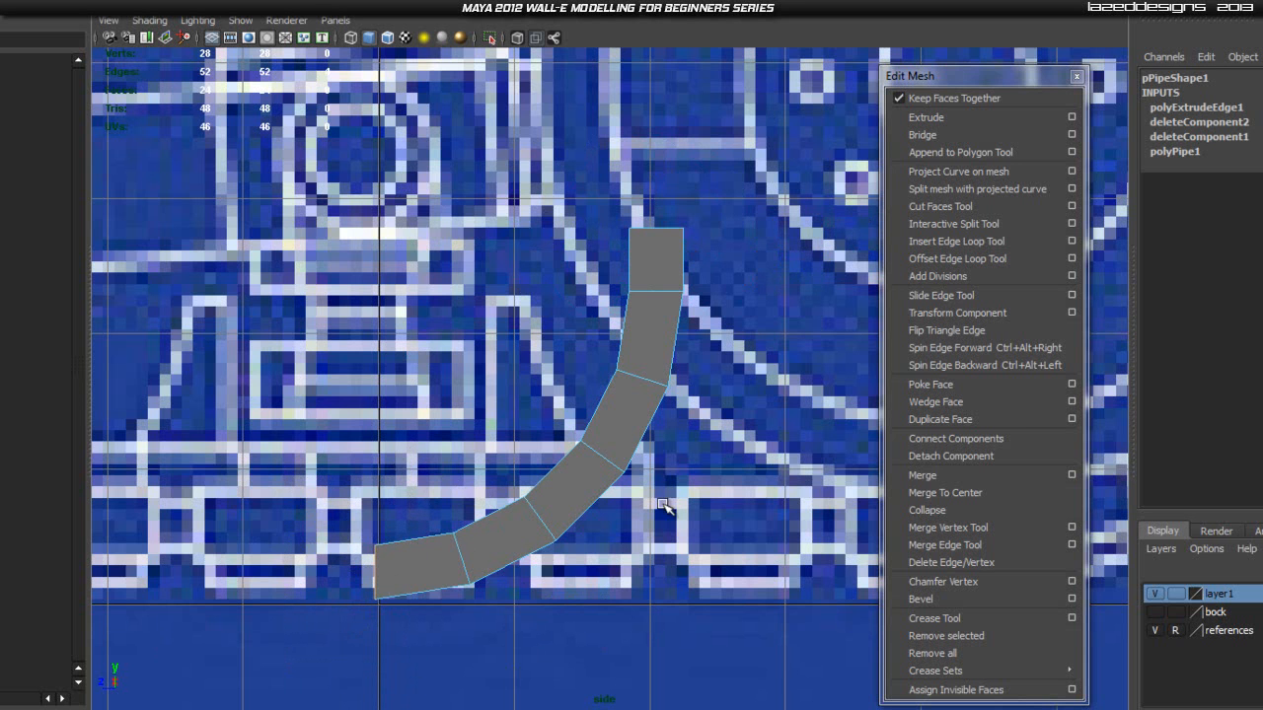
left_click(930, 119)
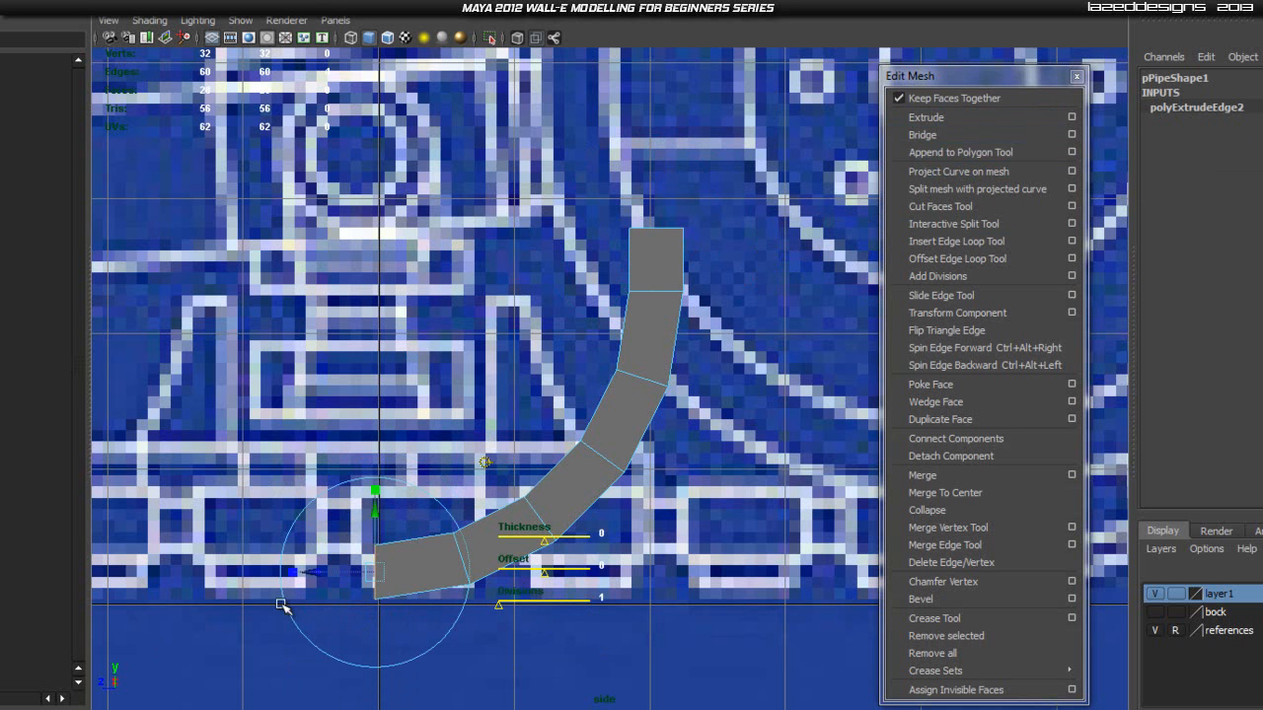
left_click_drag(326, 573, 279, 572)
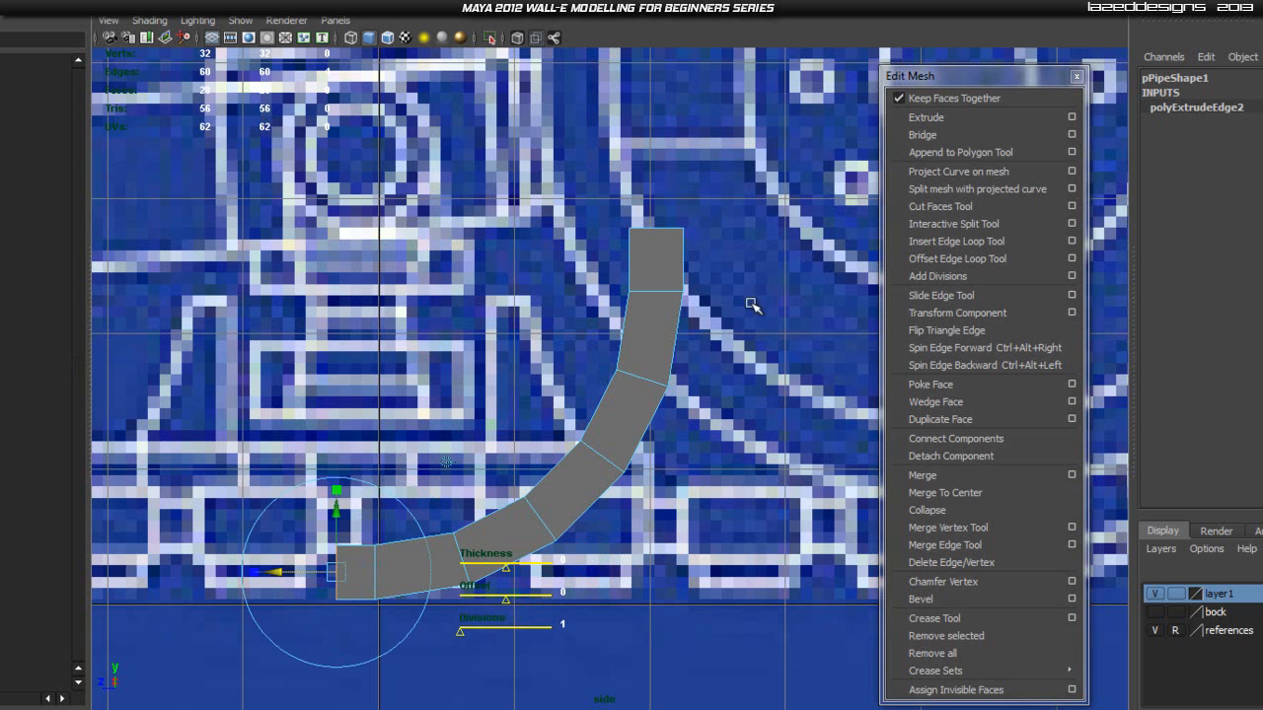
- Examine the extended arc and its open ends from several angles in the perspective view
left_click(399, 336)
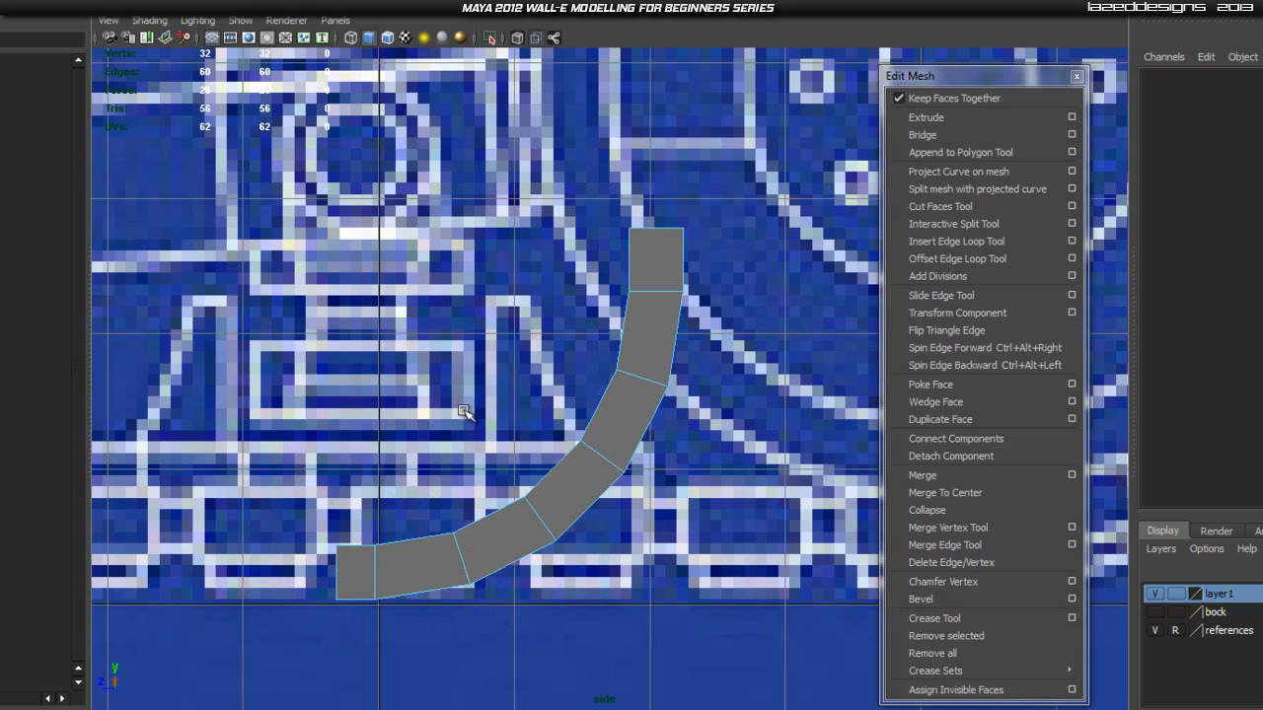
key("space")
left_click_drag(492, 386, 535, 369)
scroll(446, 428, "up", 4)
middle_click_drag(416, 456, 595, 378, "alt")
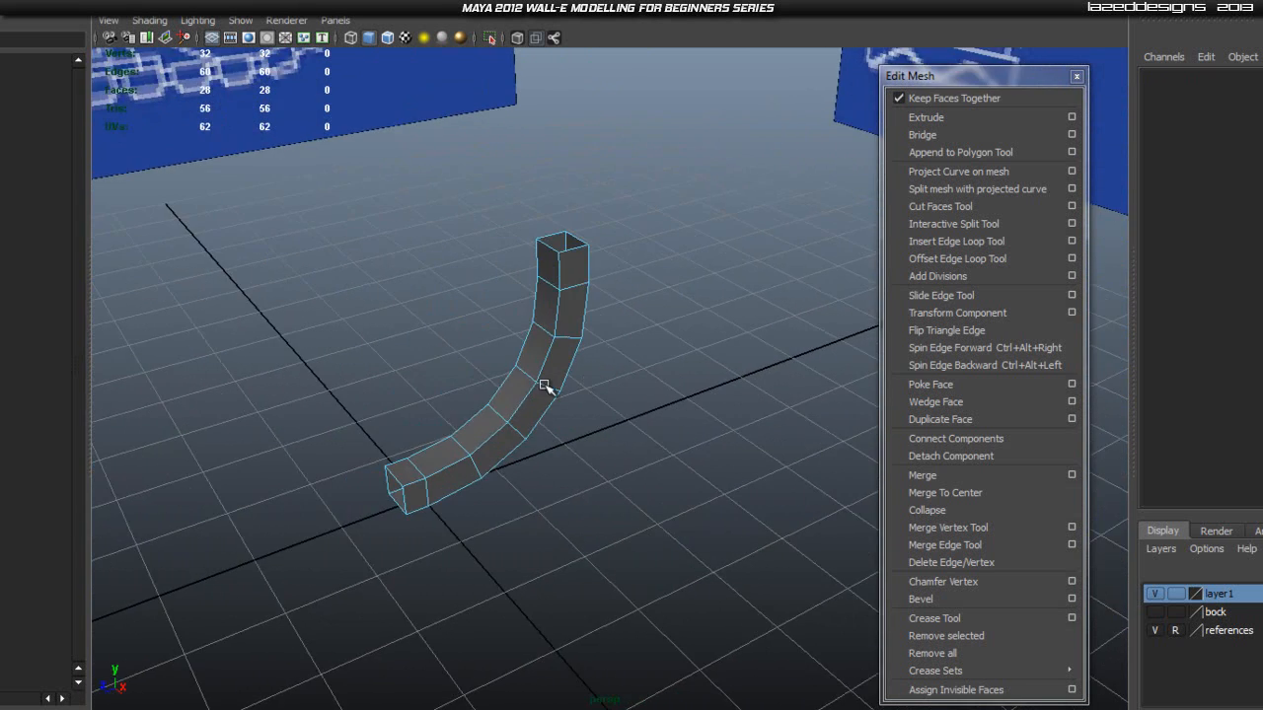
scroll(526, 482, "up", 4)
left_click_drag(502, 485, 536, 463, "alt")
middle_click_drag(434, 424, 511, 271, "alt")
scroll(704, 169, "down", 3)
left_click_drag(454, 504, 463, 482, "alt")
middle_click_drag(463, 483, 487, 423, "alt")
- Select the whole arc as an object and cap both open ends with Fill Hole
right_click_drag(454, 491, 518, 450)
left_click(483, 470)
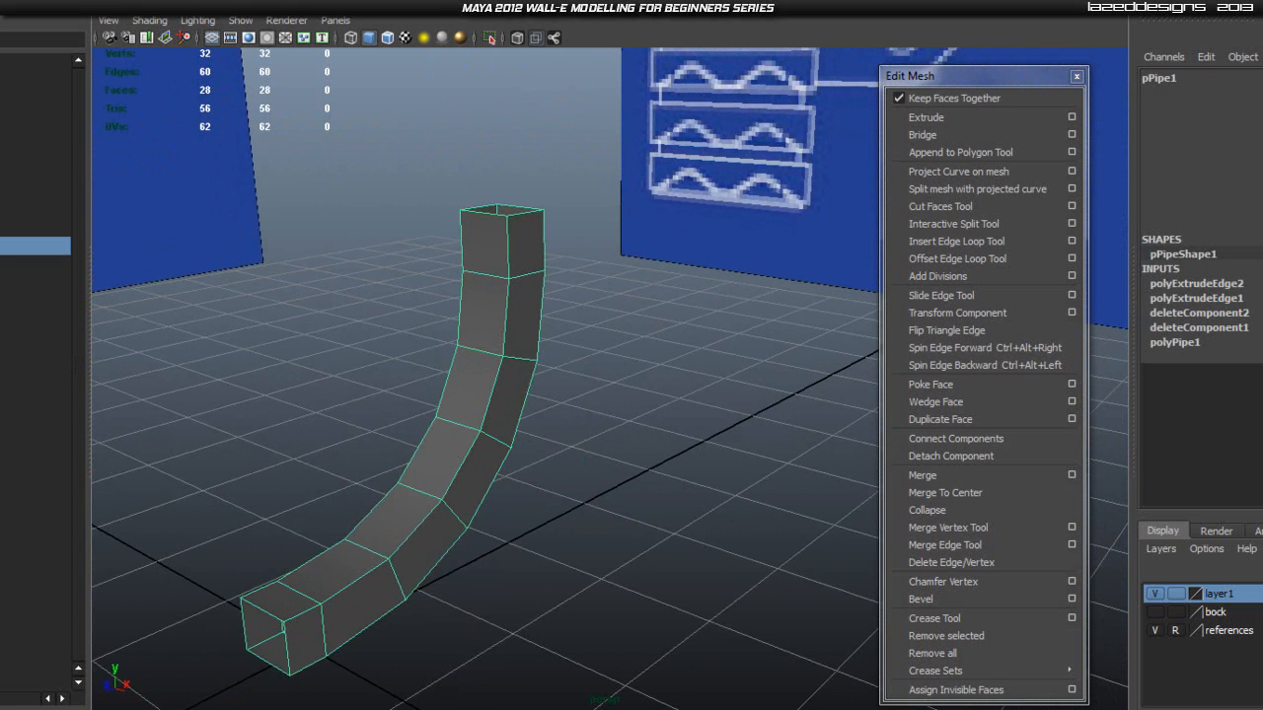
left_click(120, 2)
left_click(201, 202)
left_click(346, 192)
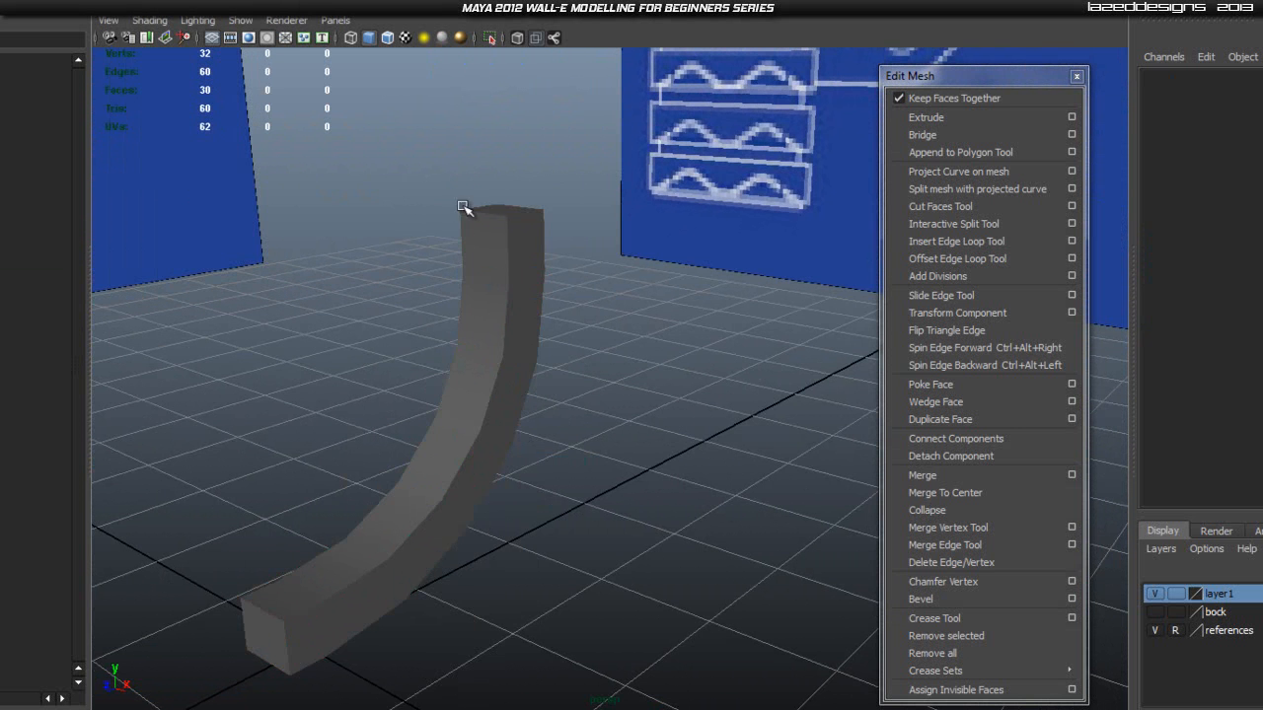
- Delete the inner-side face of the arc's uppermost segment and the upward-facing face of its lowest end segment
left_click(523, 222)
left_click(601, 462)
middle_click_drag(472, 416, 520, 389, "alt")
mouse_move(308, 423)
middle_mouse_down("alt")
mouse_move(322, 378)
mouse_move(331, 421)
middle_mouse_up("alt")
left_click_drag(339, 429, 353, 429, "alt")
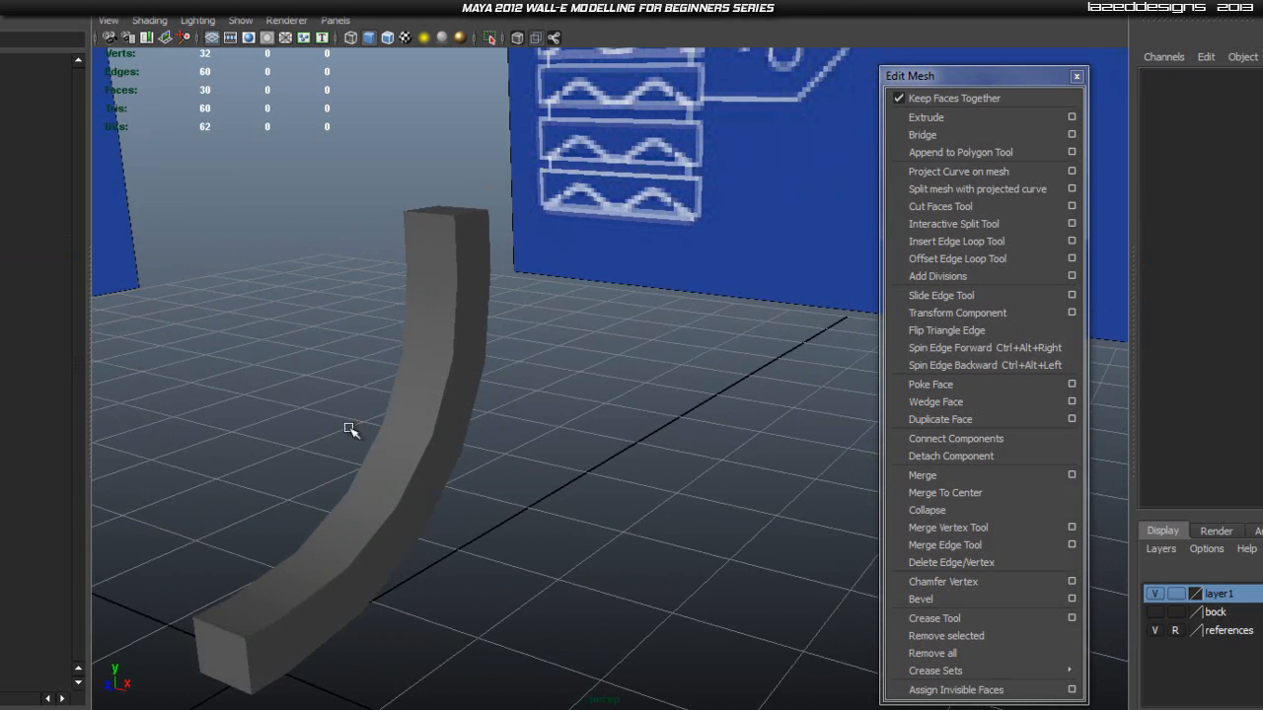
middle_click_drag(343, 423, 383, 414, "alt")
left_click(455, 229)
middle_click_drag(324, 258, 342, 246, "alt")
right_click_drag(467, 233, 479, 268)
left_click(479, 233)
left_click(297, 604, "shift")
key("Delete")
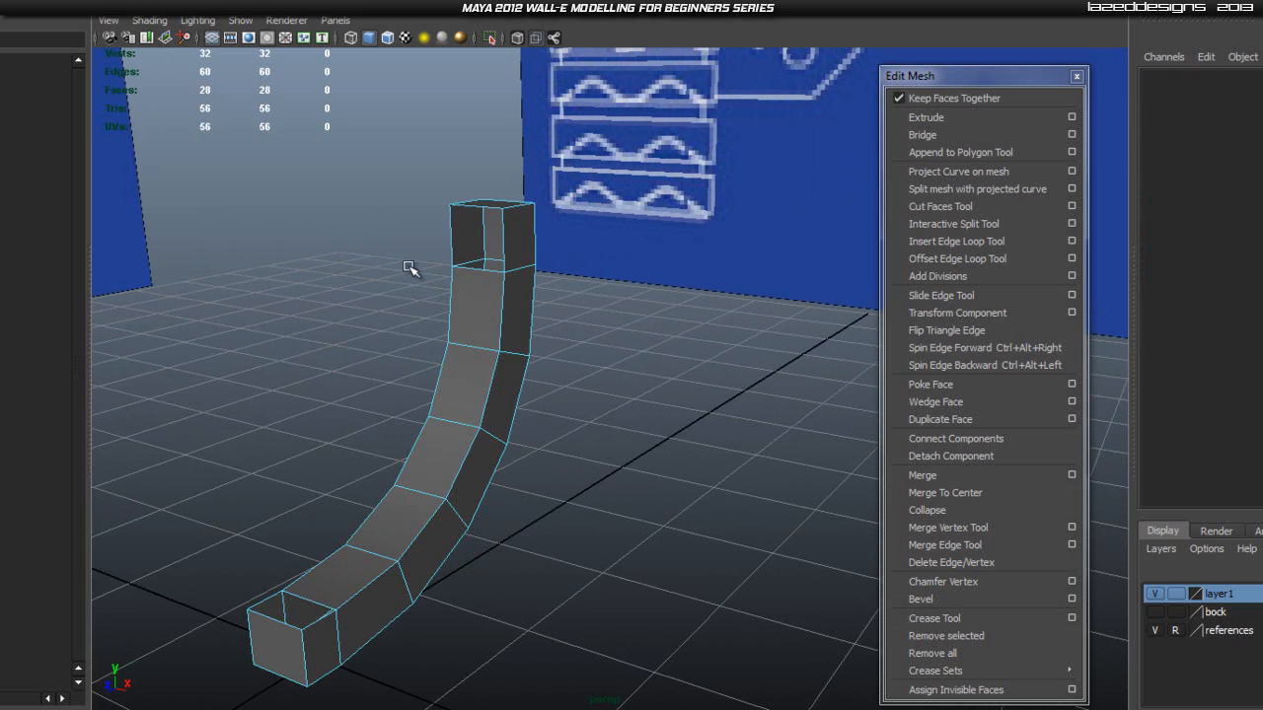
key("space")
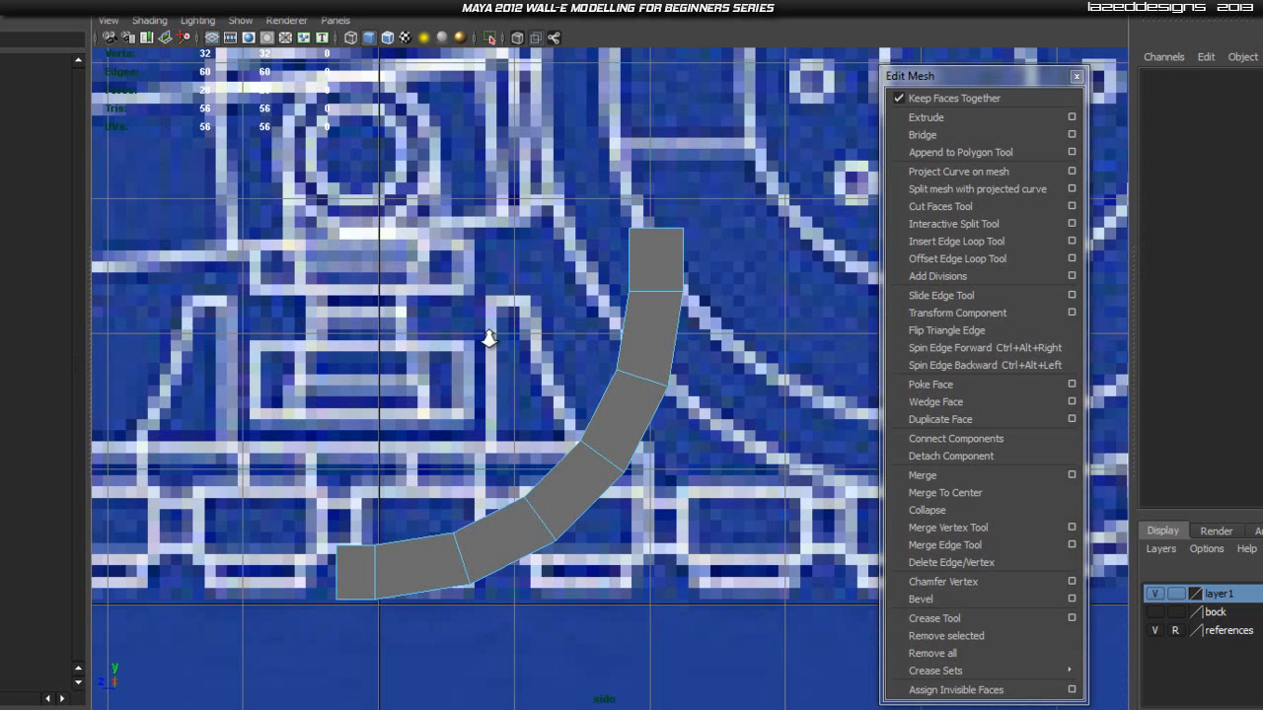
scroll(509, 354, "up", 3)
right_click(796, 158)
left_click(685, 183)
right_click_drag(684, 182, 667, 140)
scroll(658, 158, "down", 5)
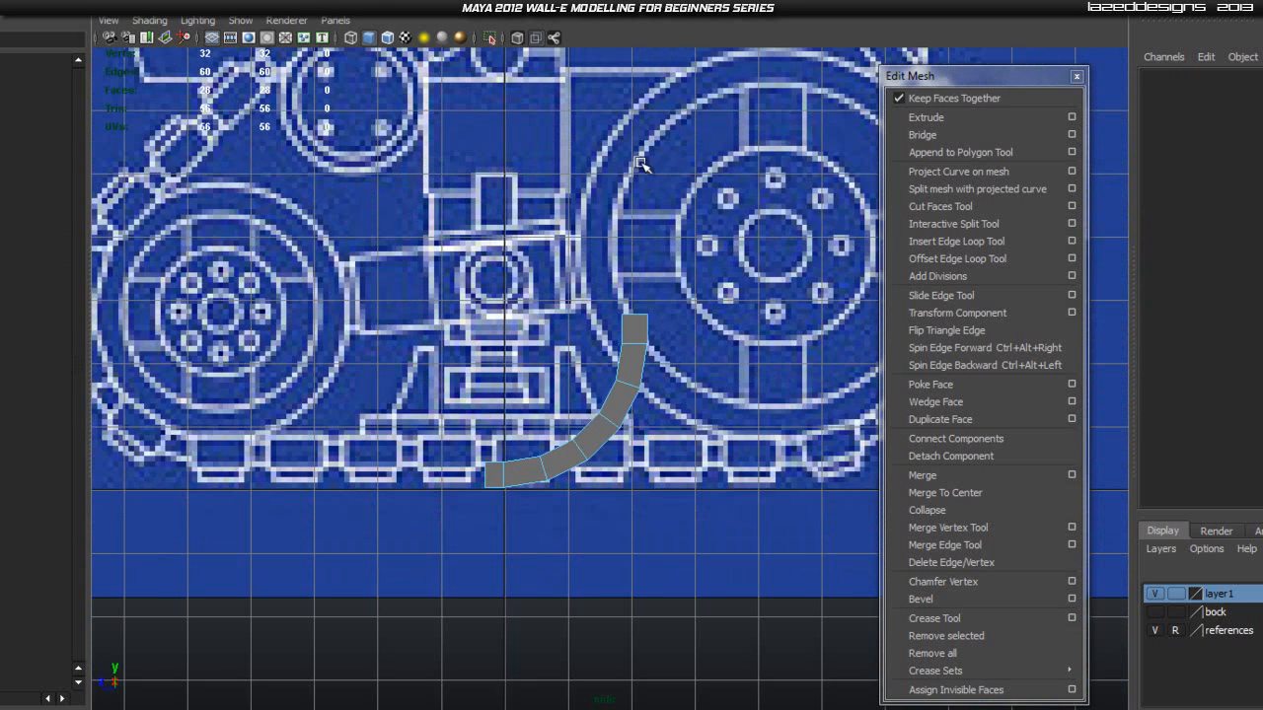
scroll(536, 308, "up", 5)
left_click_drag(583, 176, 602, 224)
left_click_drag(572, 264, 659, 272)
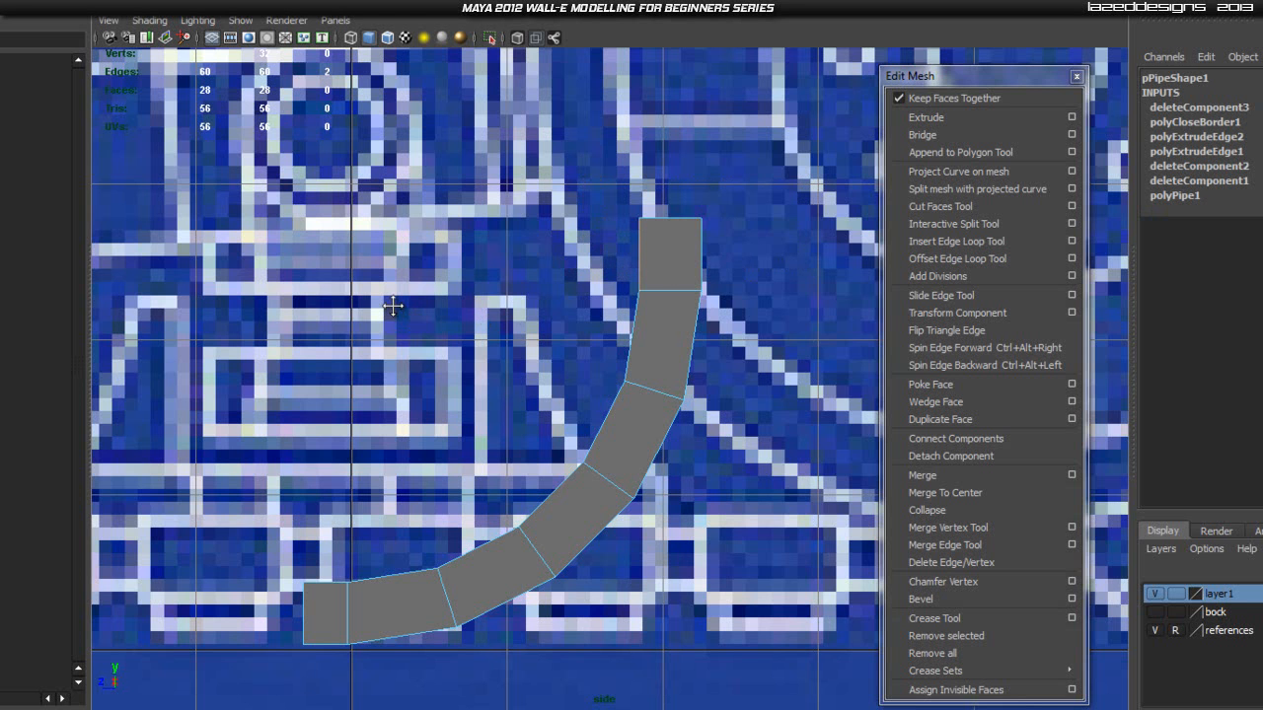
middle_click_drag(392, 310, 473, 278, "alt")
left_click(937, 118)
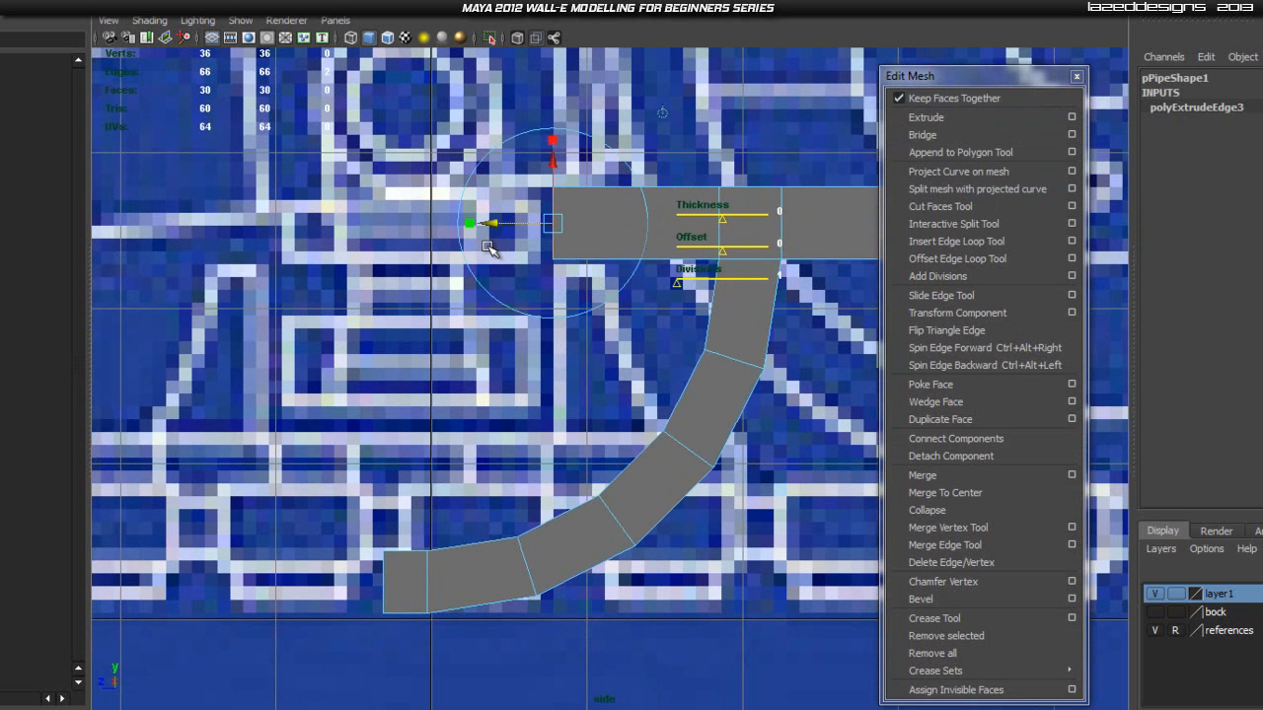
key("space")
left_click_drag(698, 252, 699, 206)
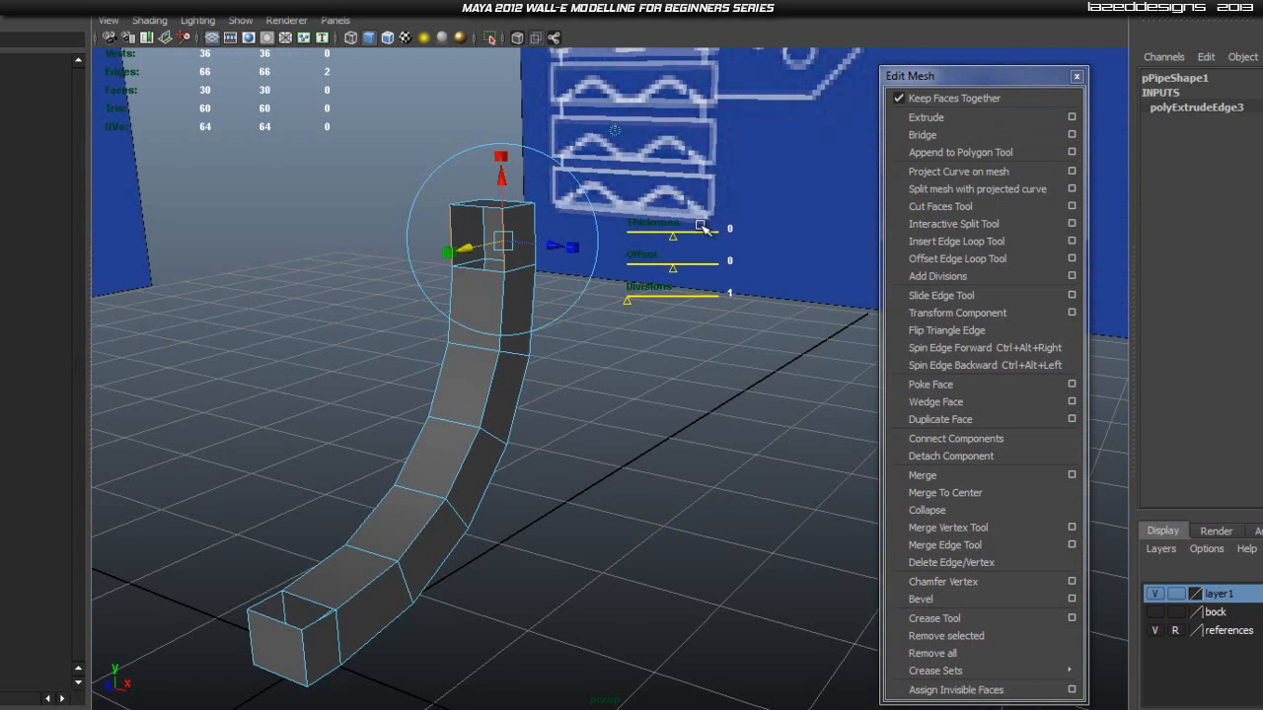
left_click_drag(619, 327, 665, 336, "alt")
key("ctrl+z")
left_click(434, 328)
- Extrude the edges around the opening in the arc's uppermost segment horizontally inward into a long beam above the arc
middle_click_drag(420, 276, 781, 490, "alt")
left_click_drag(506, 409, 420, 384, "alt")
right_click_drag(419, 385, 559, 401, "alt")
right_click_drag(683, 380, 717, 352, "alt")
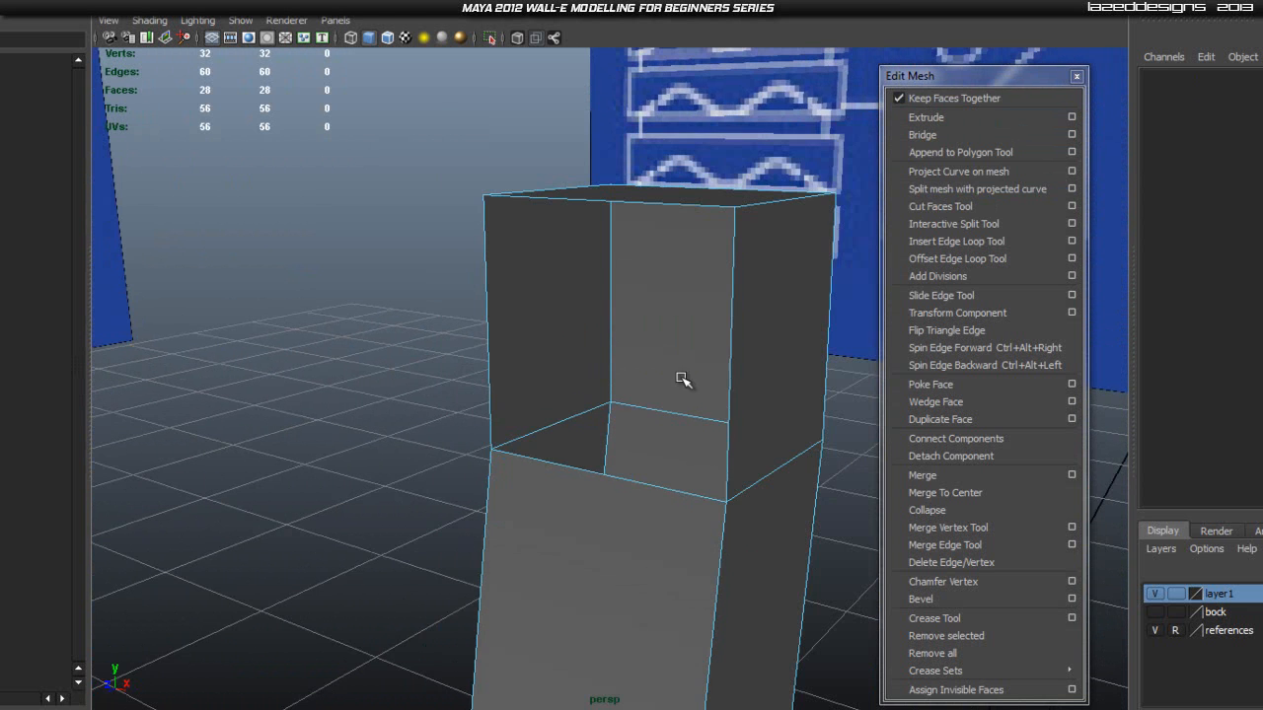
left_click(732, 349)
left_click(637, 204, "shift")
left_click(486, 268, "shift")
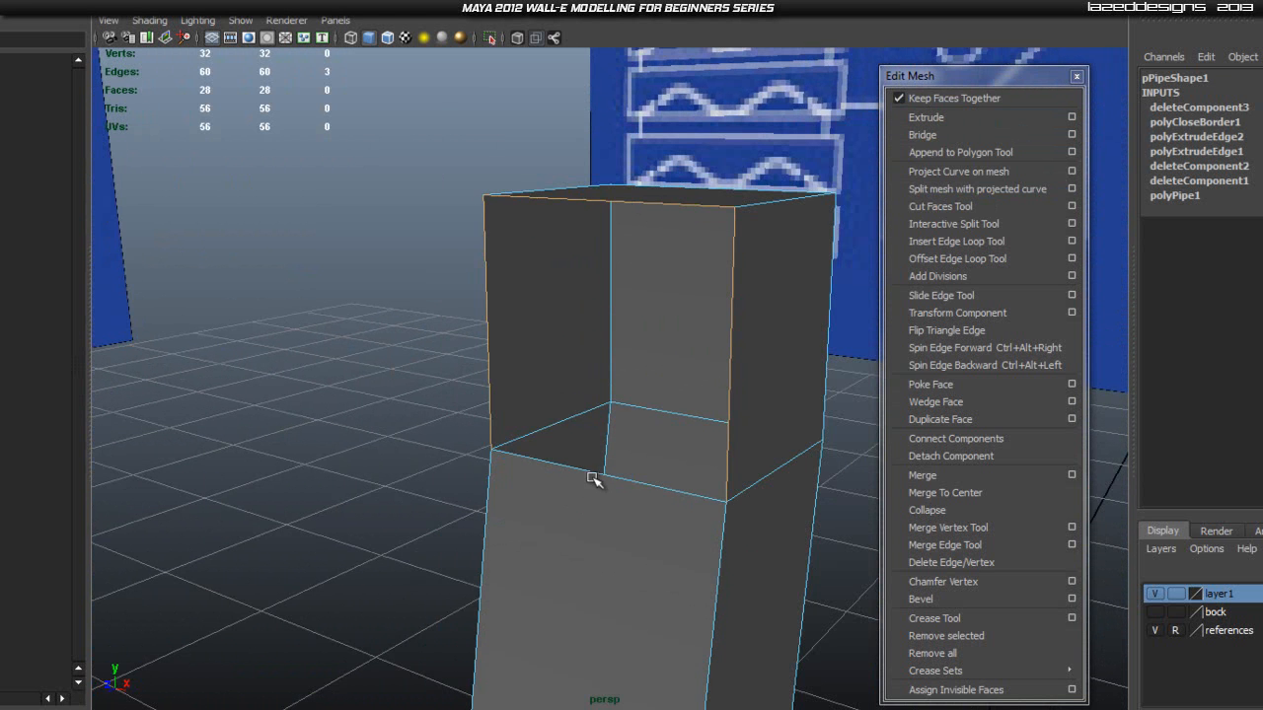
key("space")
left_click_drag(614, 300, 622, 352)
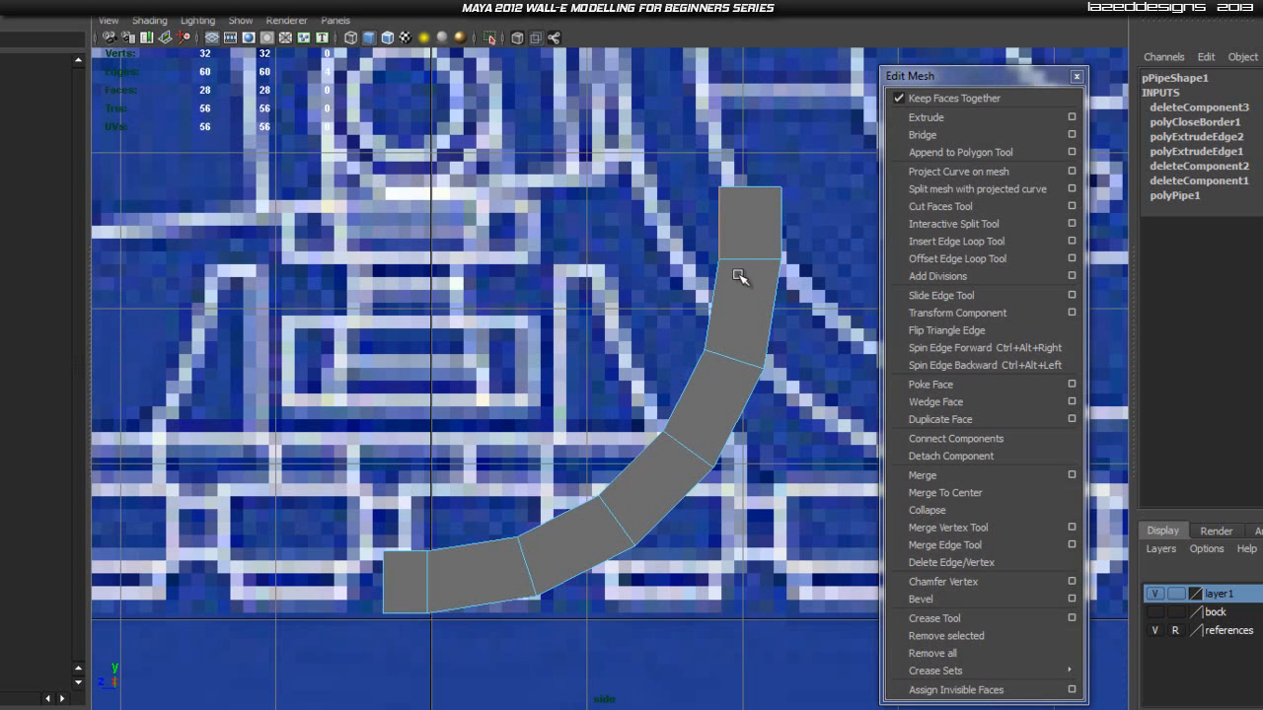
left_click(924, 120)
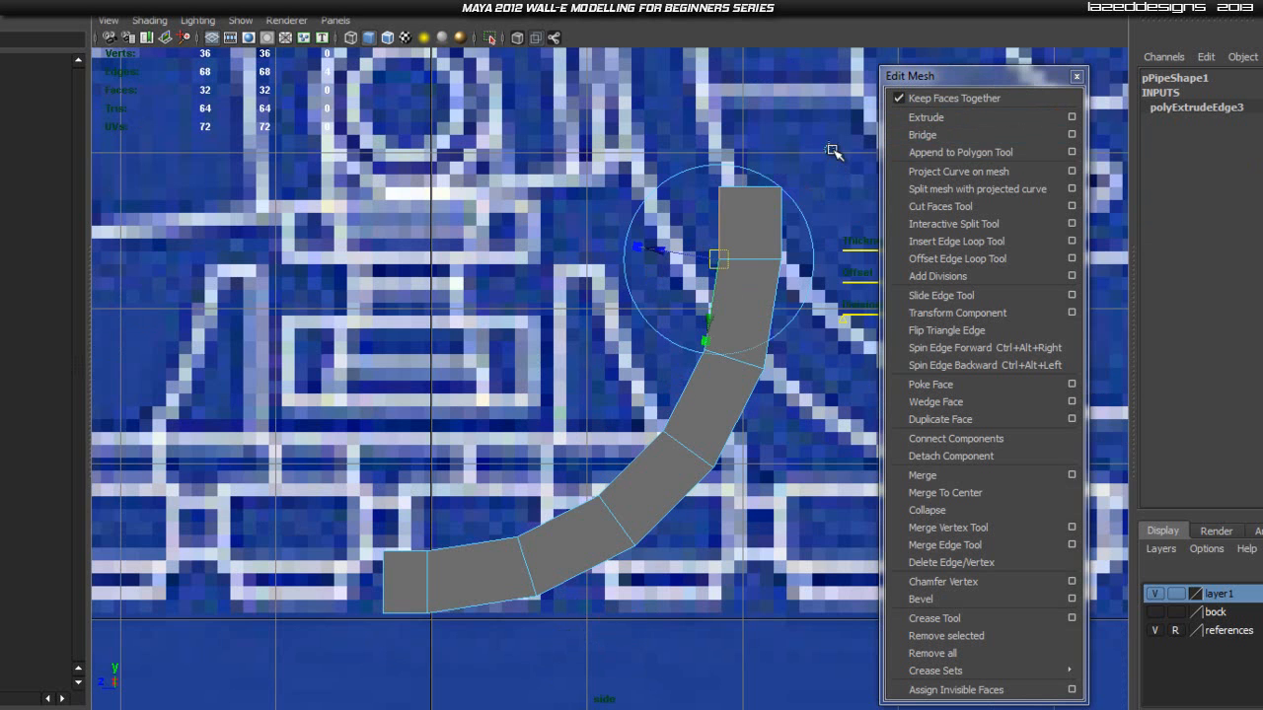
left_click_drag(655, 223, 323, 270)
- Align the beam's extruded end with the vertices at the arc's lower end in the side view
right_click_drag(425, 225, 337, 230)
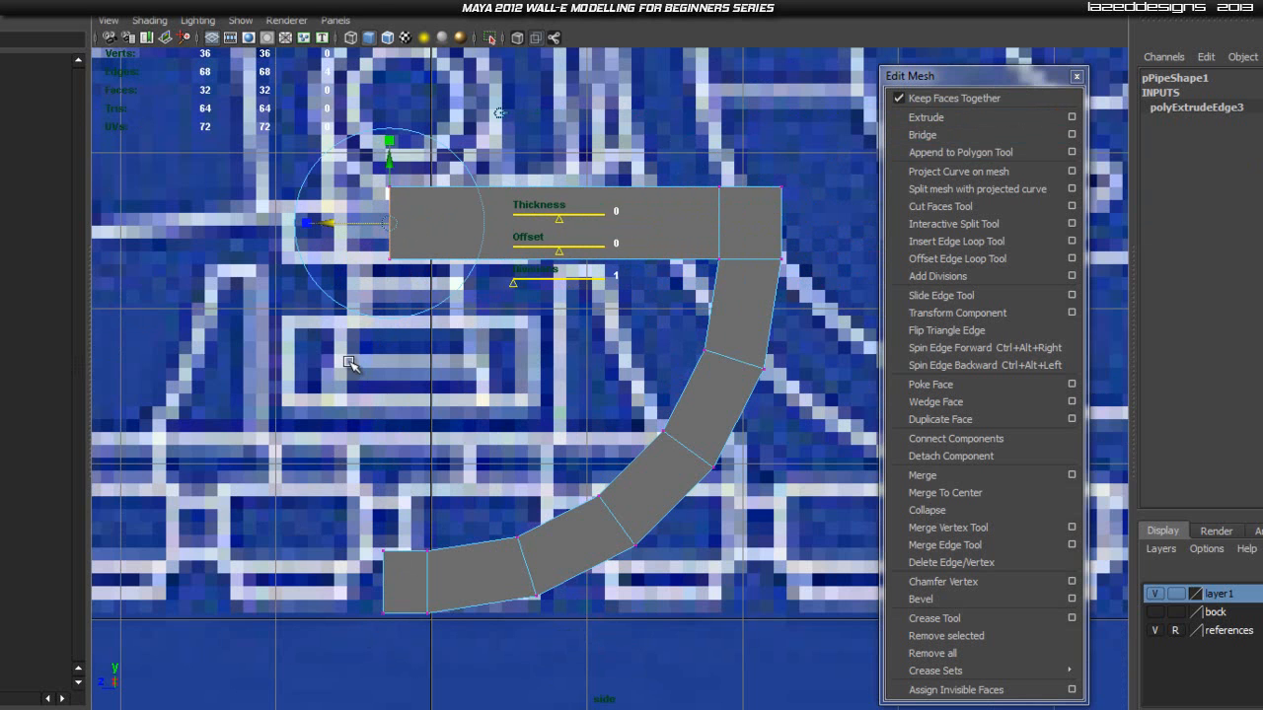
middle_click_drag(383, 553, 372, 550)
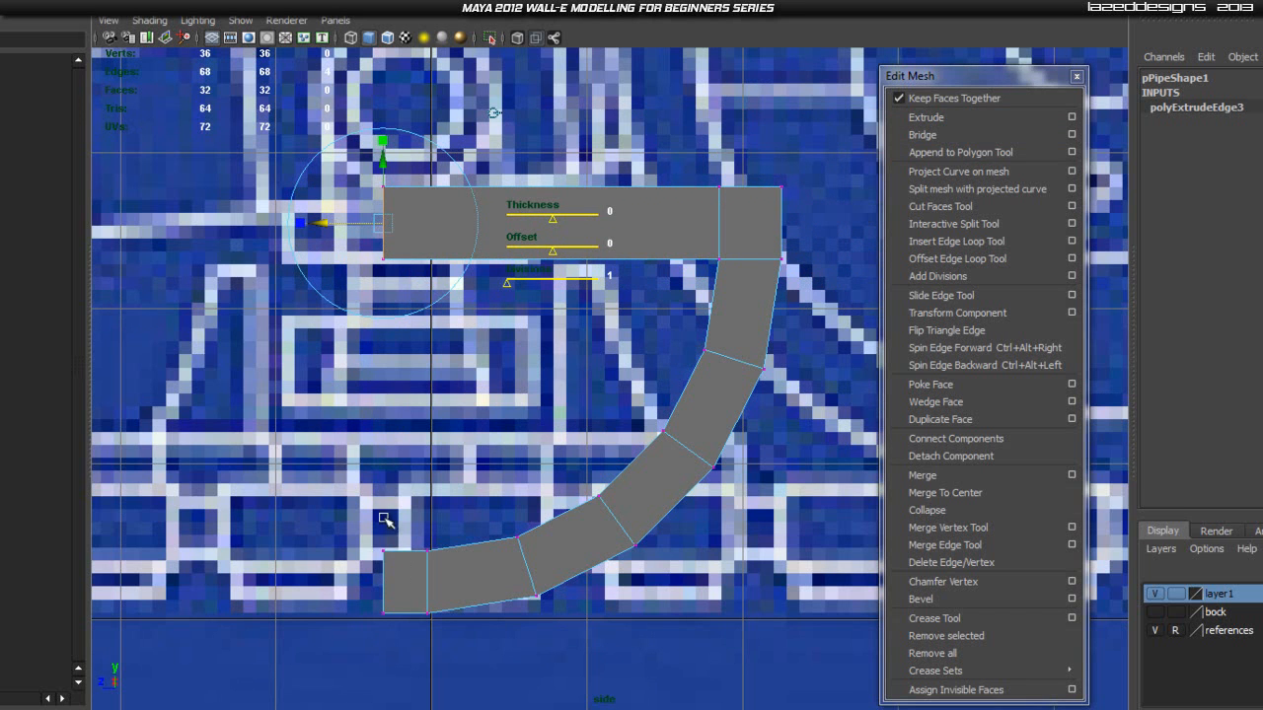
left_click(385, 559)
- Extrude the edges around the opening in the arc's lowest segment straight up into a post ending just below the beam
key("space")
left_click_drag(395, 582, 403, 534)
middle_click_drag(408, 598, 549, 329, "alt")
right_click_drag(550, 329, 411, 597, "alt")
scroll(416, 508, "down", 5)
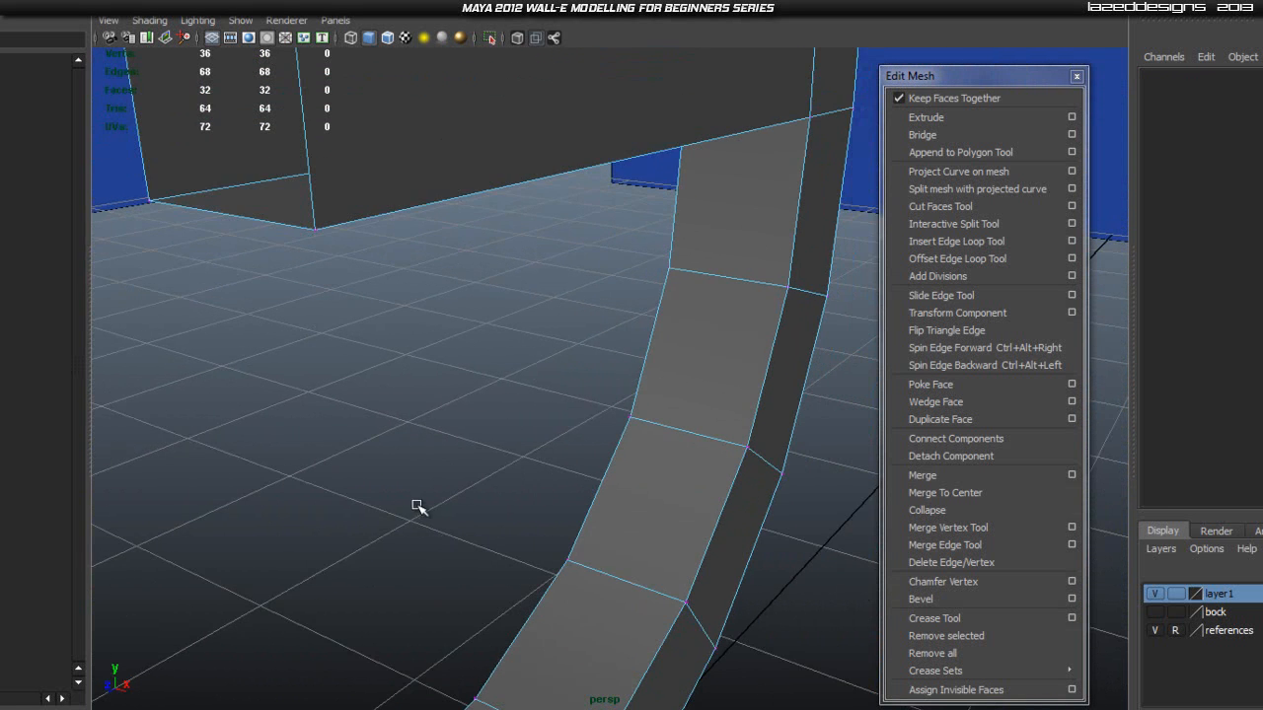
right_click_drag(434, 188, 505, 165)
left_click_drag(426, 291, 386, 227, "alt")
left_click_drag(378, 363, 419, 417, "alt")
right_click_drag(491, 515, 481, 465)
left_click(479, 422)
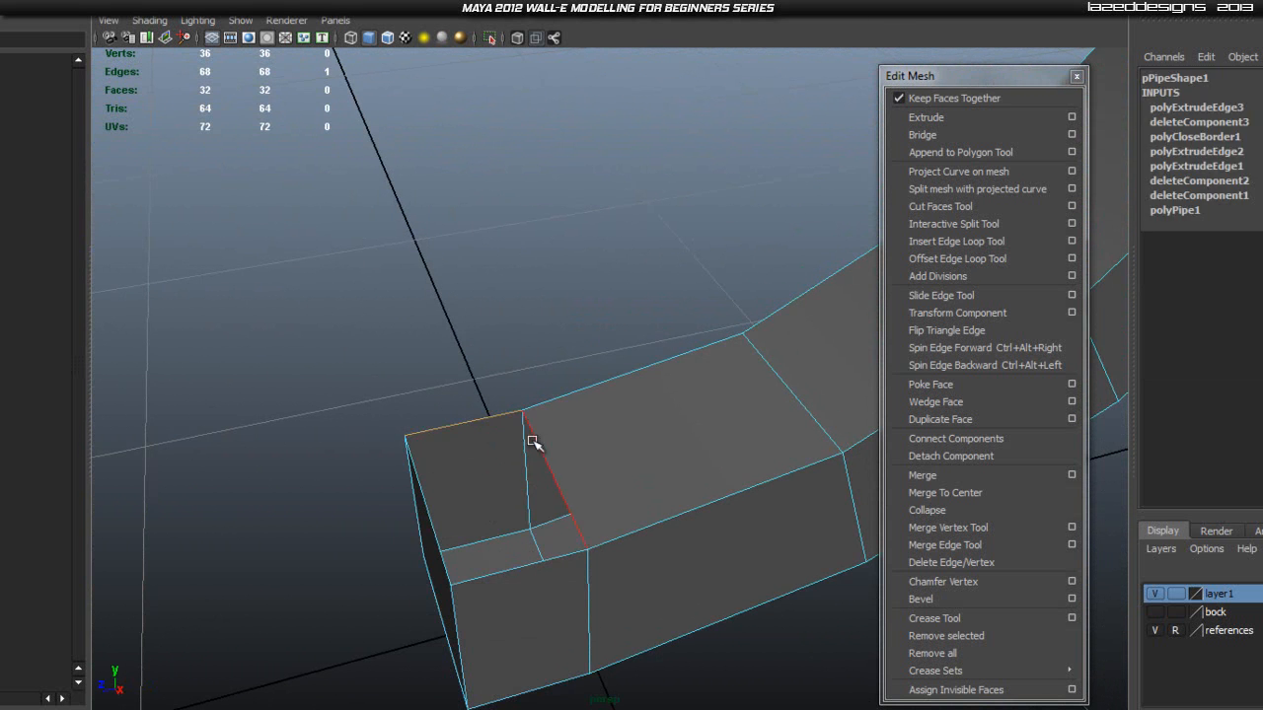
left_click(434, 531, "shift")
key("space")
left_click_drag(482, 417, 565, 487)
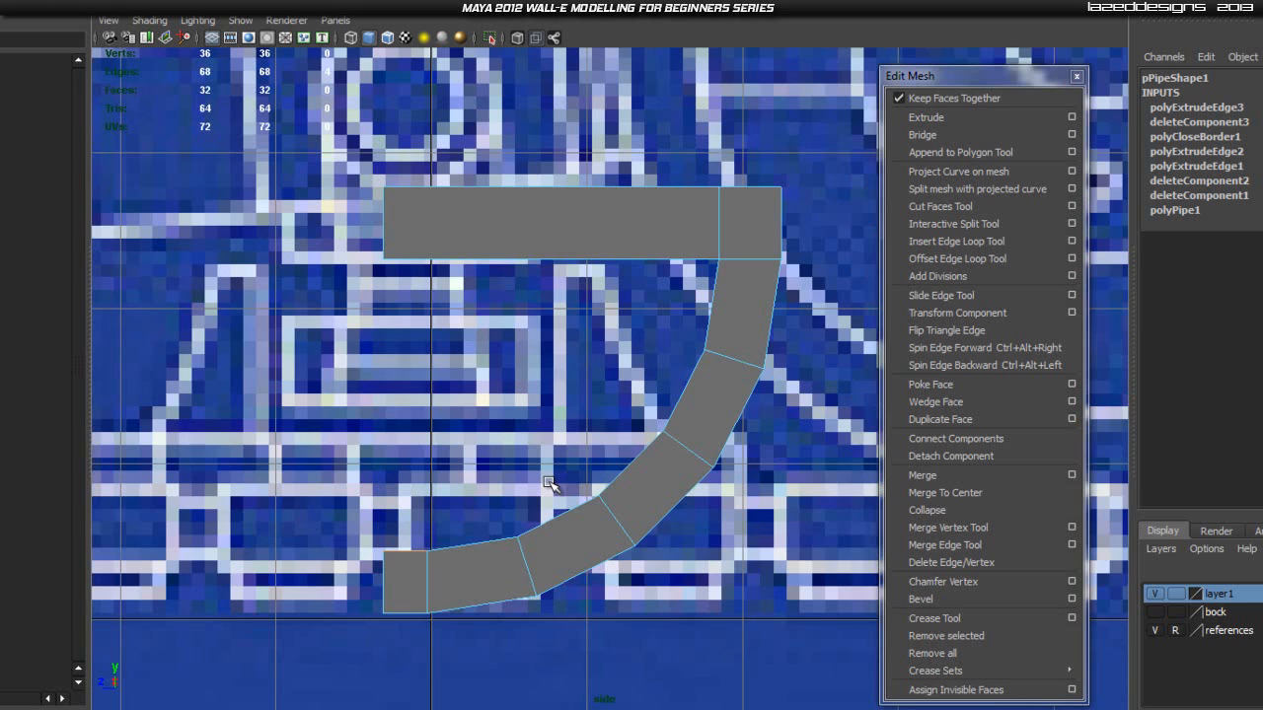
scroll(542, 325, "up", 3)
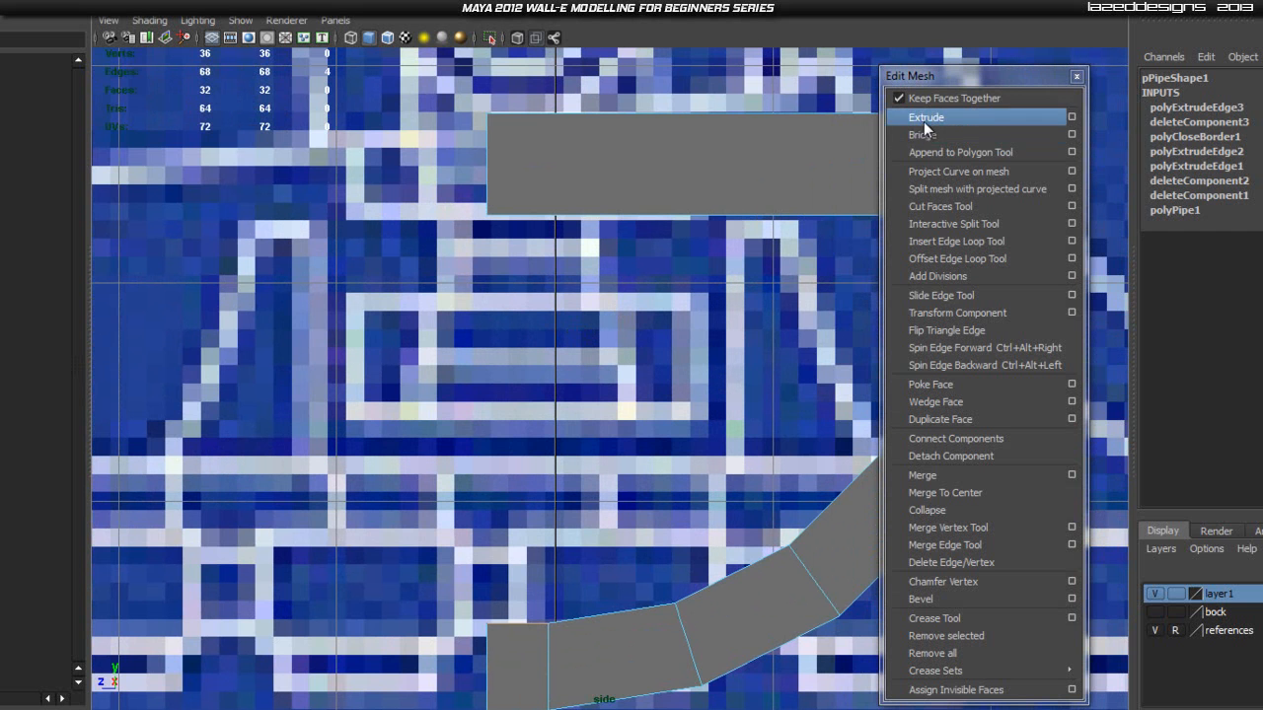
left_click(925, 117)
left_click(658, 508)
left_click_drag(520, 562, 540, 158)
left_click(534, 74)
- Insert an edge loop across the beam in line with the post's inner edge
scroll(494, 133, "up", 3)
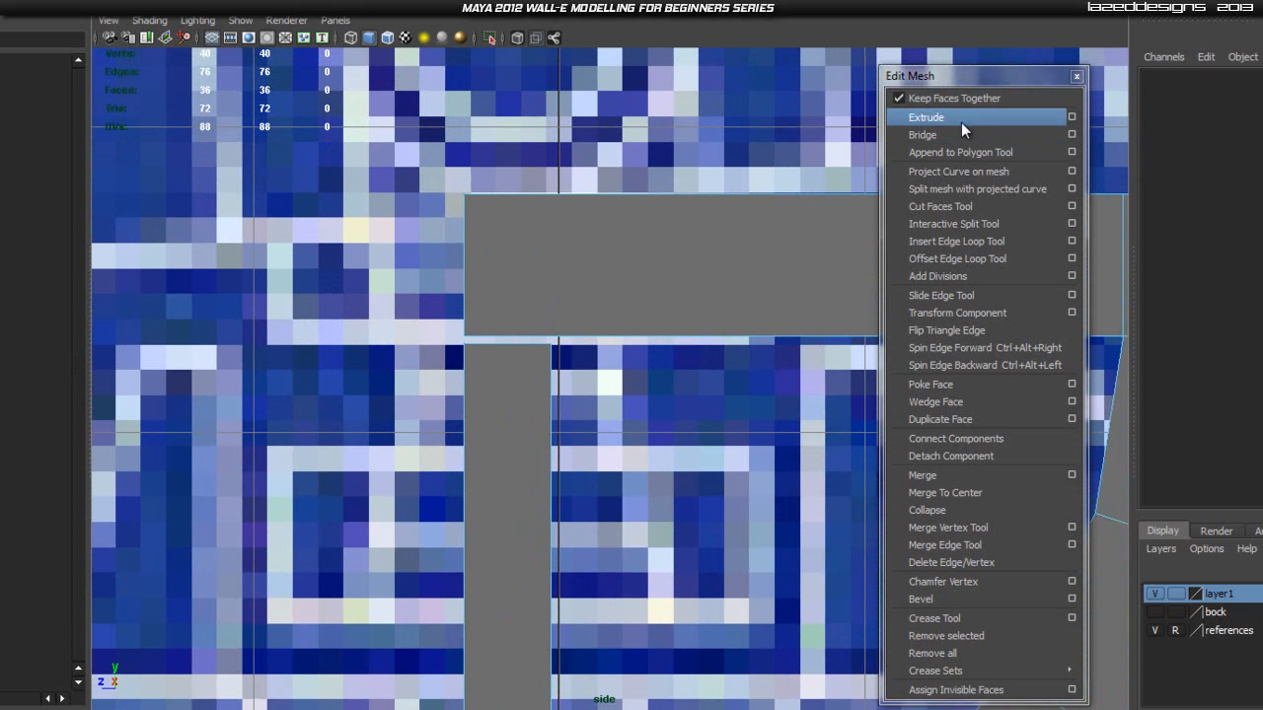
left_click(977, 241)
left_click_drag(572, 342, 552, 339)
key("q")
- Move the new loop's vertices horizontally to line up exactly with the post's inner corner vertices
right_click_drag(558, 270, 496, 273)
left_click_drag(516, 151, 526, 167)
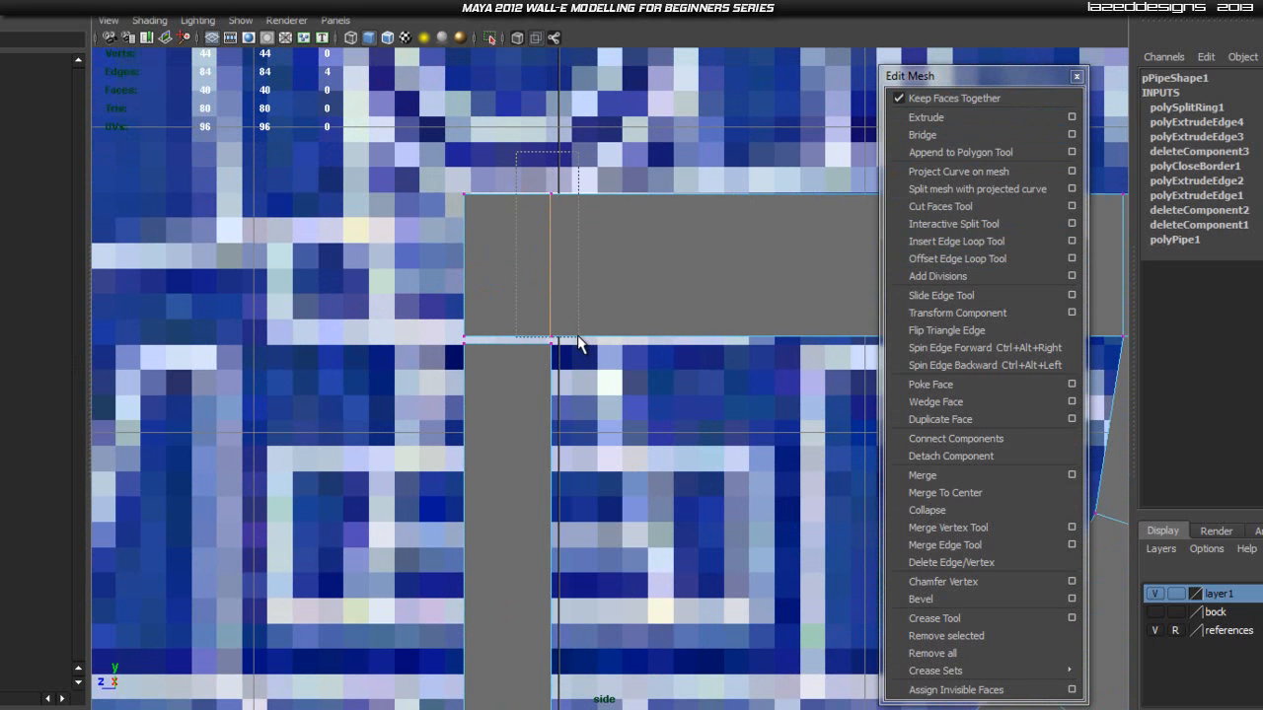
left_click_drag(578, 345, 578, 335)
key("w")
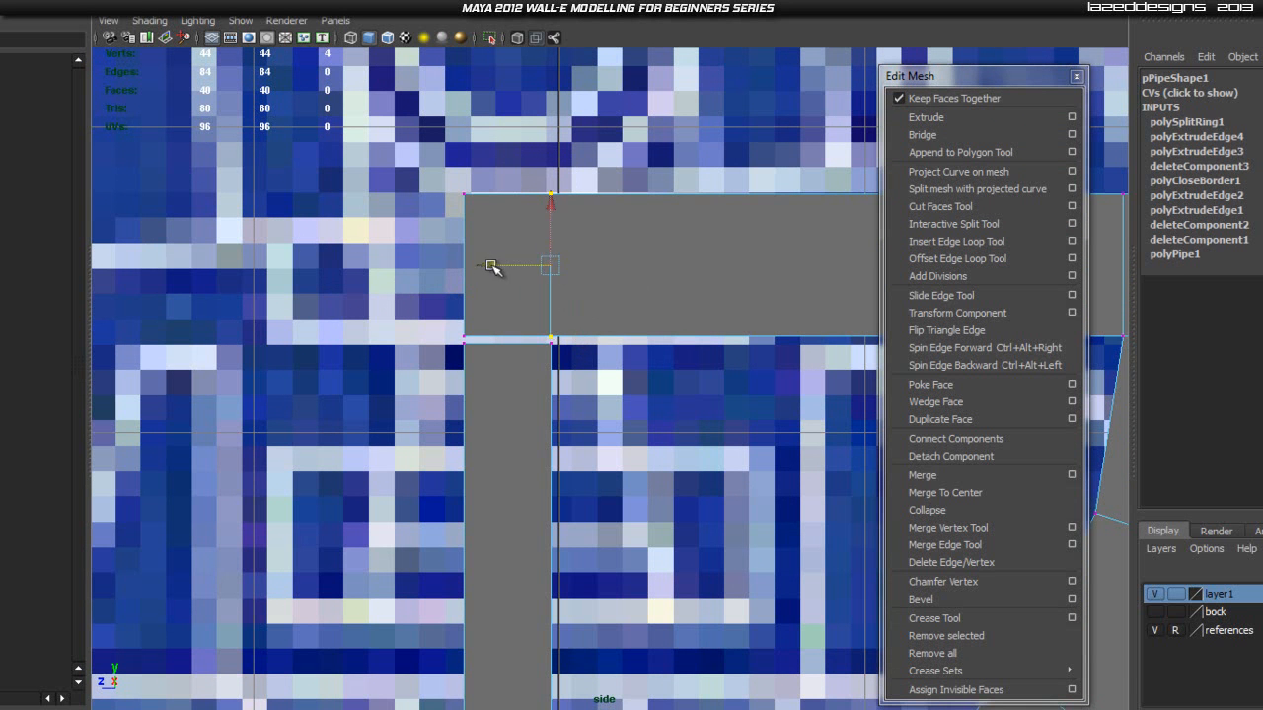
scroll(451, 301, "up", 2)
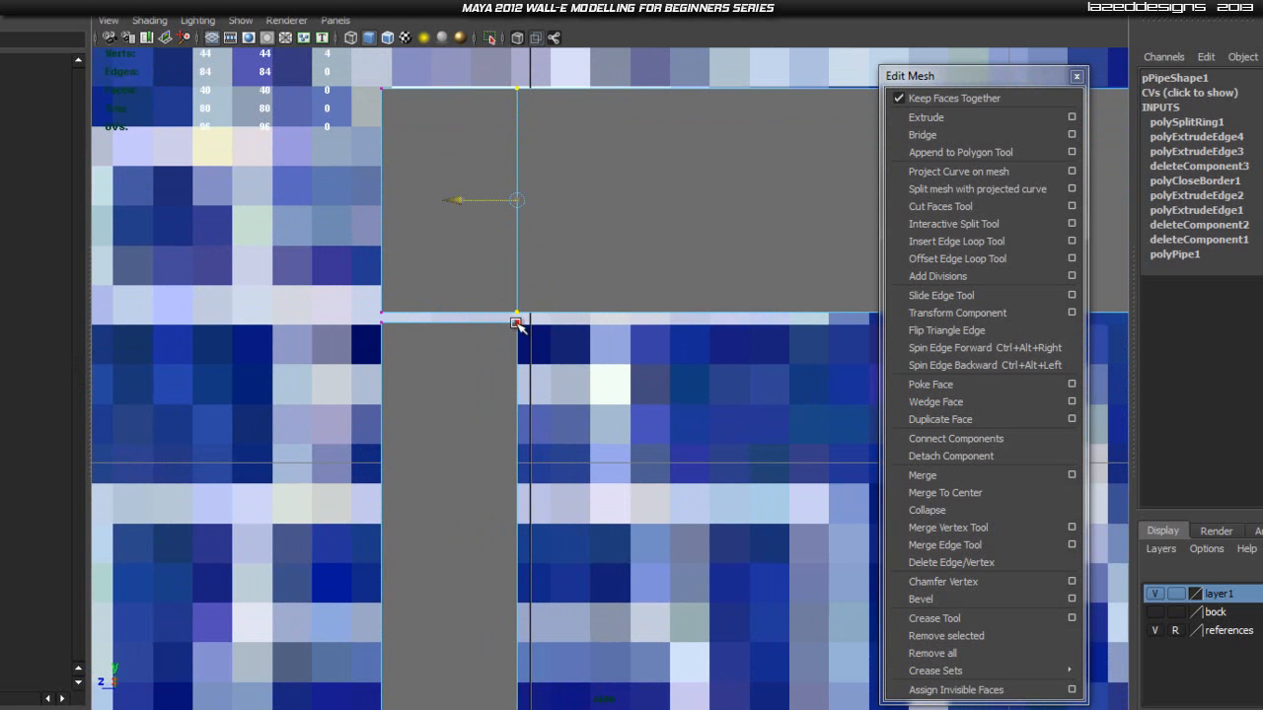
left_click_drag(537, 329, 503, 300)
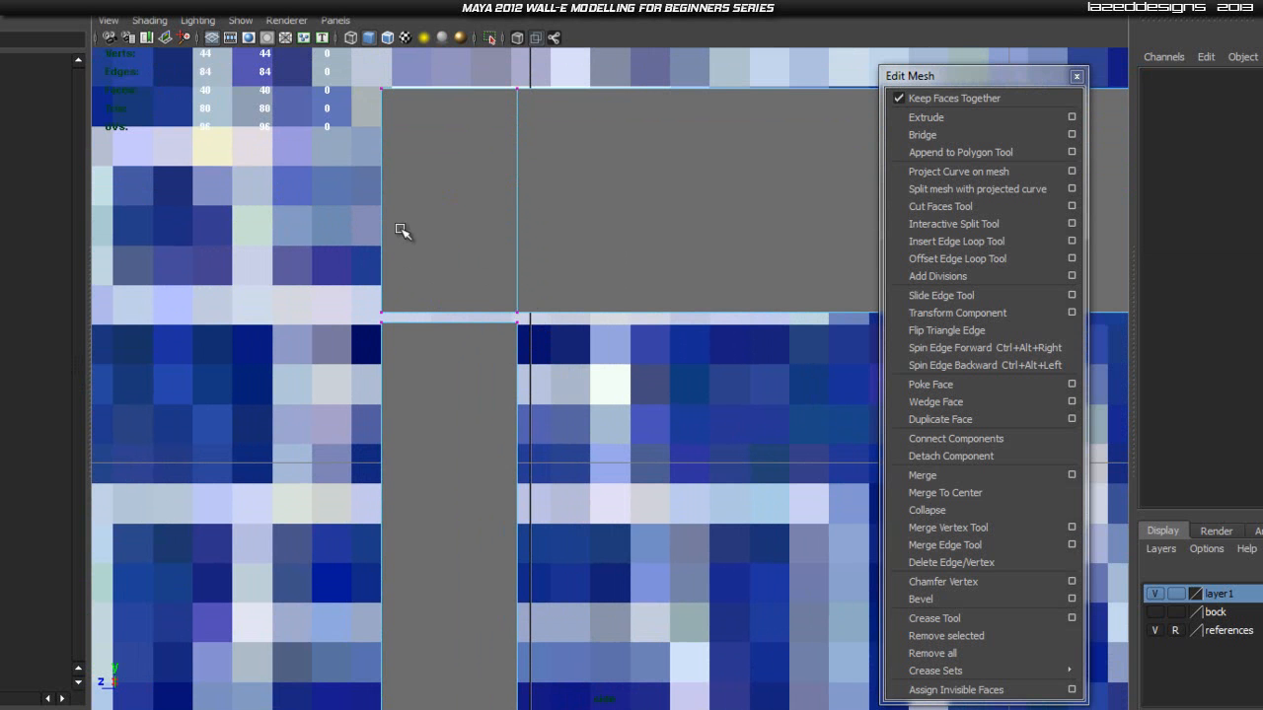
- Delete the beam's underside face directly above the post
key("space")
left_click_drag(409, 241, 362, 226)
left_click_drag(522, 400, 552, 282, "alt")
right_click_drag(503, 188, 506, 225)
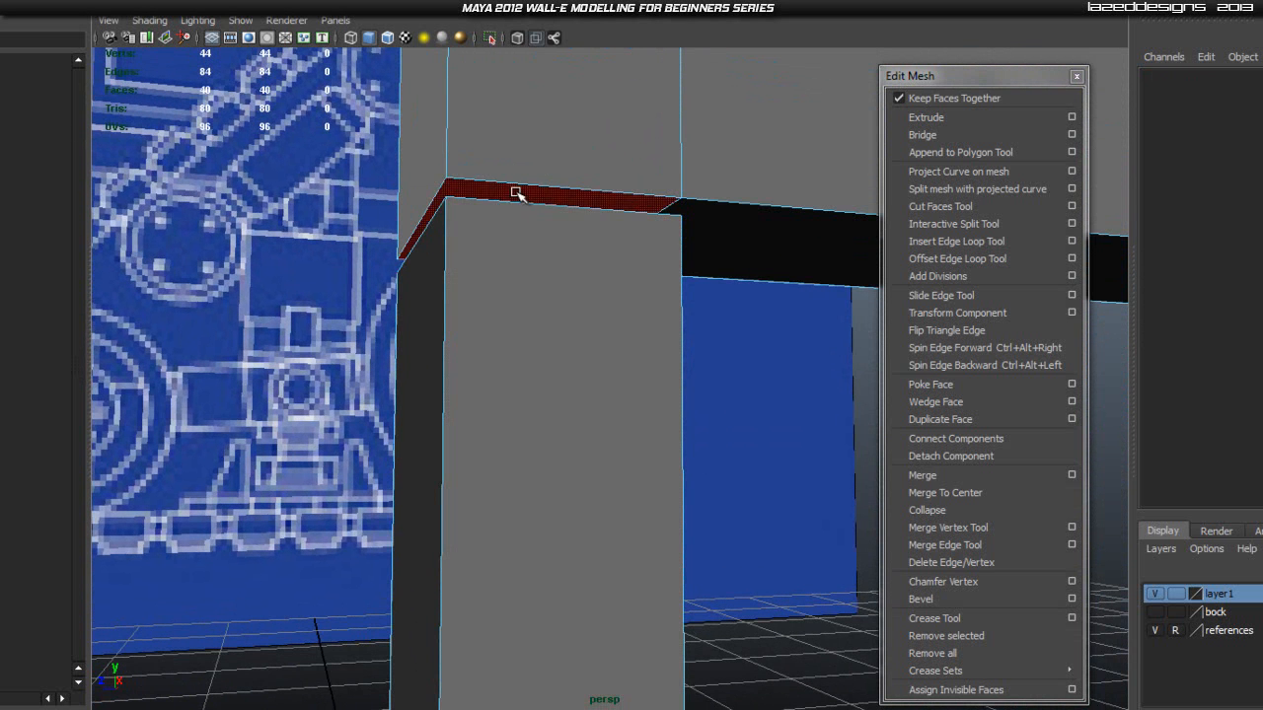
left_click(515, 192)
key("Delete")
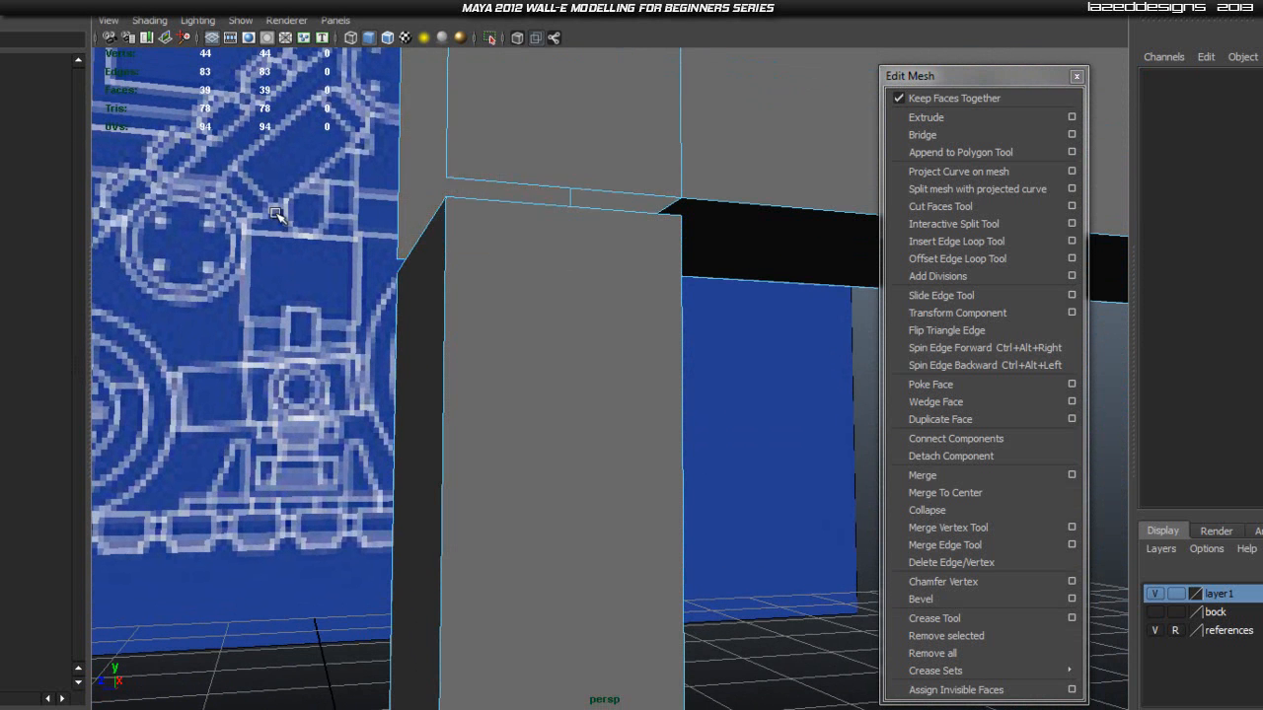
- Merge the two top vertices on one side of the post into the beam's vertices directly above with the Merge Vertex Tool
right_click_drag(418, 161, 339, 325, "alt")
left_click_drag(339, 325, 330, 174, "alt")
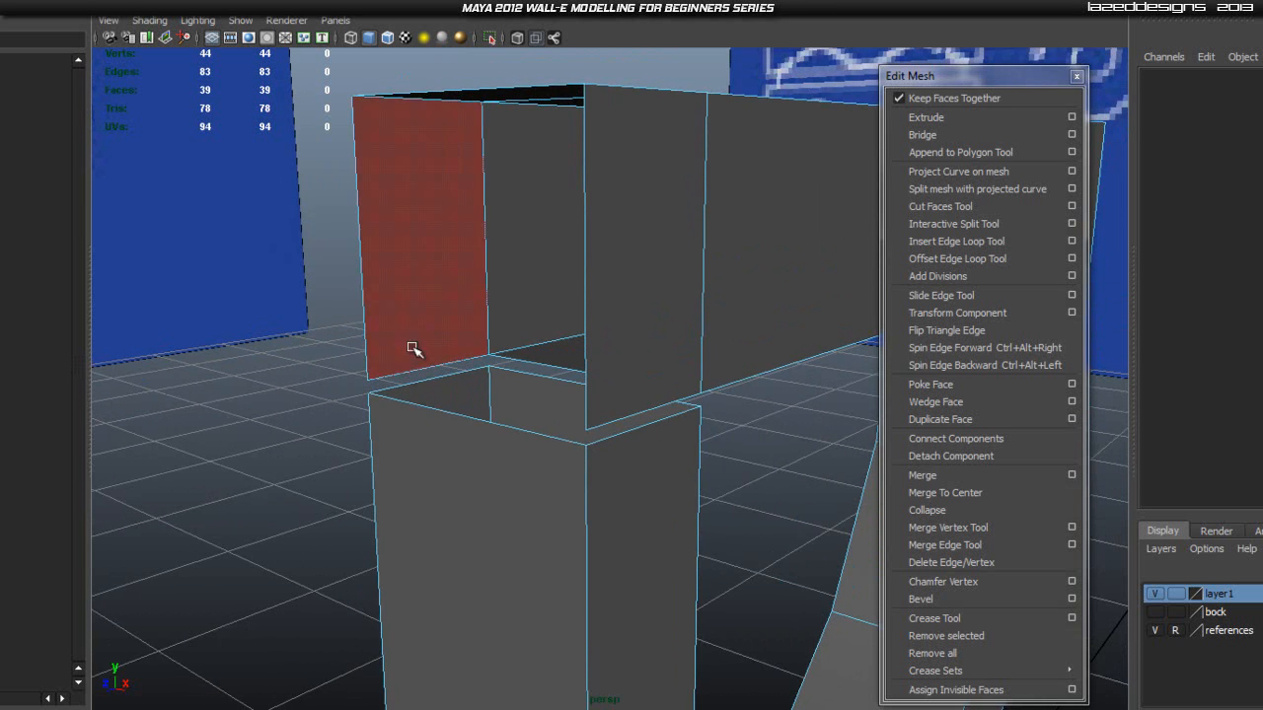
left_click_drag(491, 365, 533, 393, "alt")
left_click_drag(521, 340, 616, 329, "alt")
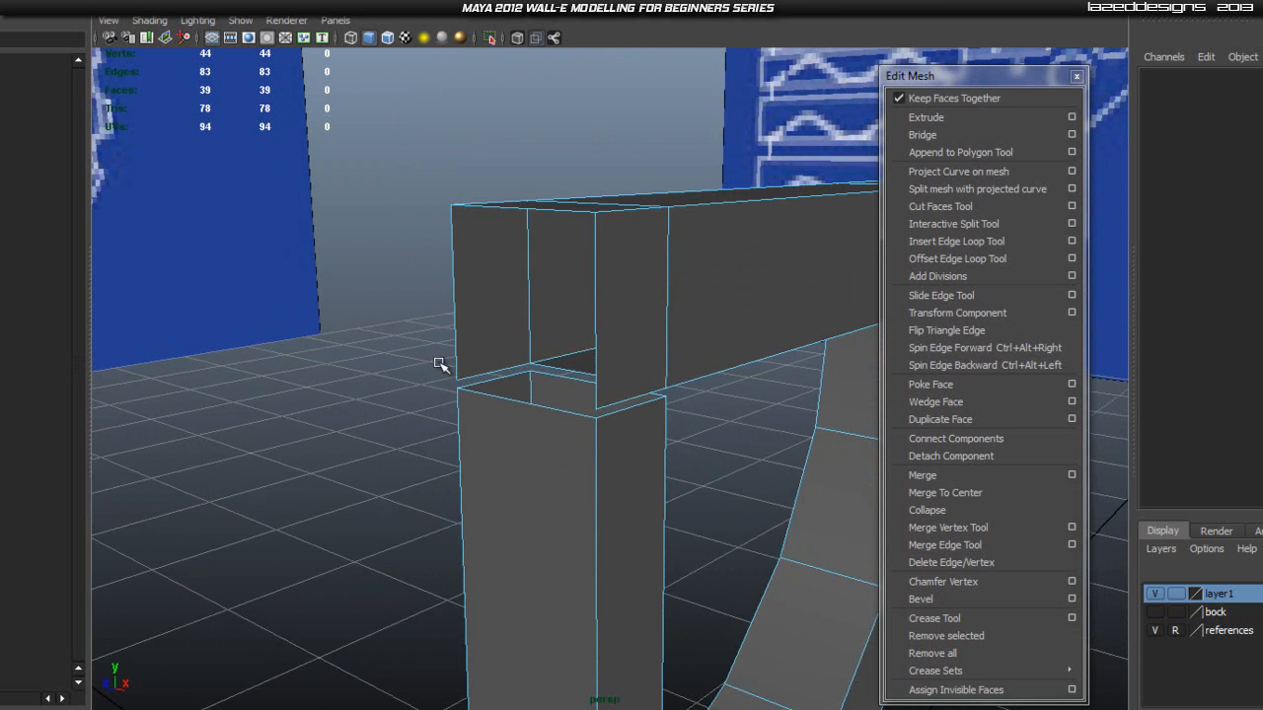
left_click_drag(725, 467, 502, 401, "alt")
right_click_drag(538, 464, 642, 437)
right_click_drag(468, 419, 346, 412)
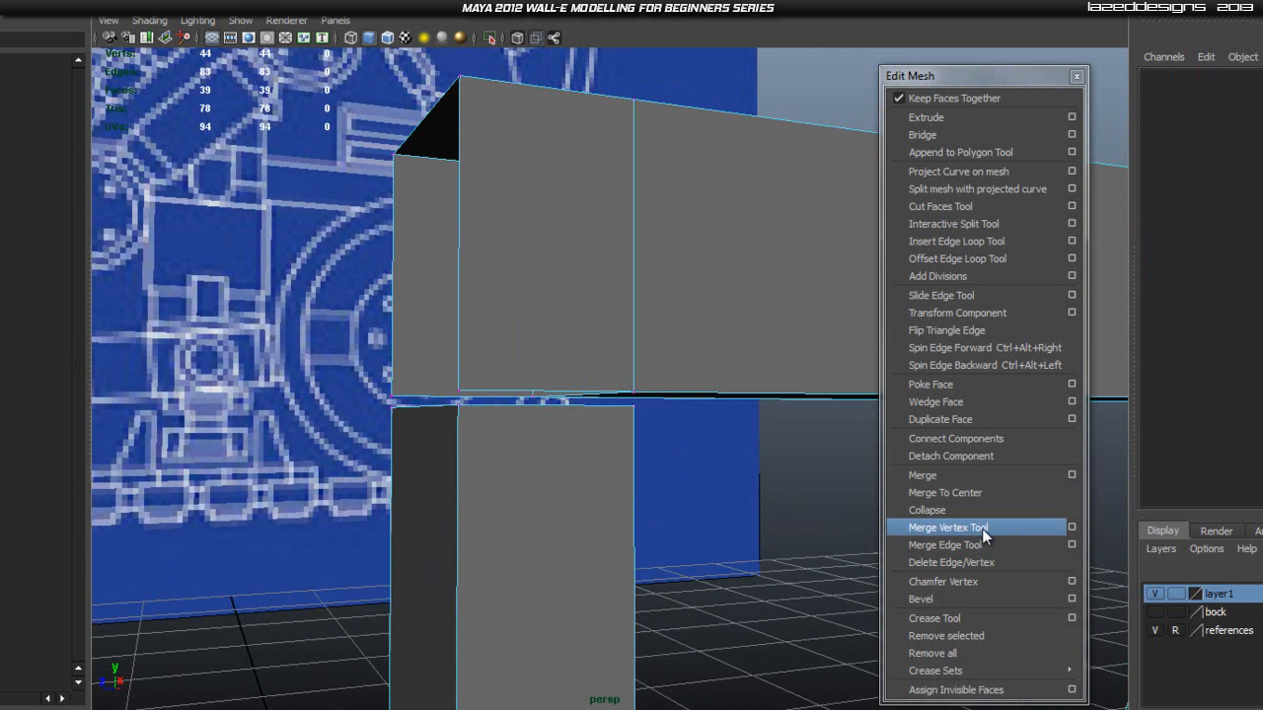
left_click(947, 528)
scroll(372, 474, "up", 5)
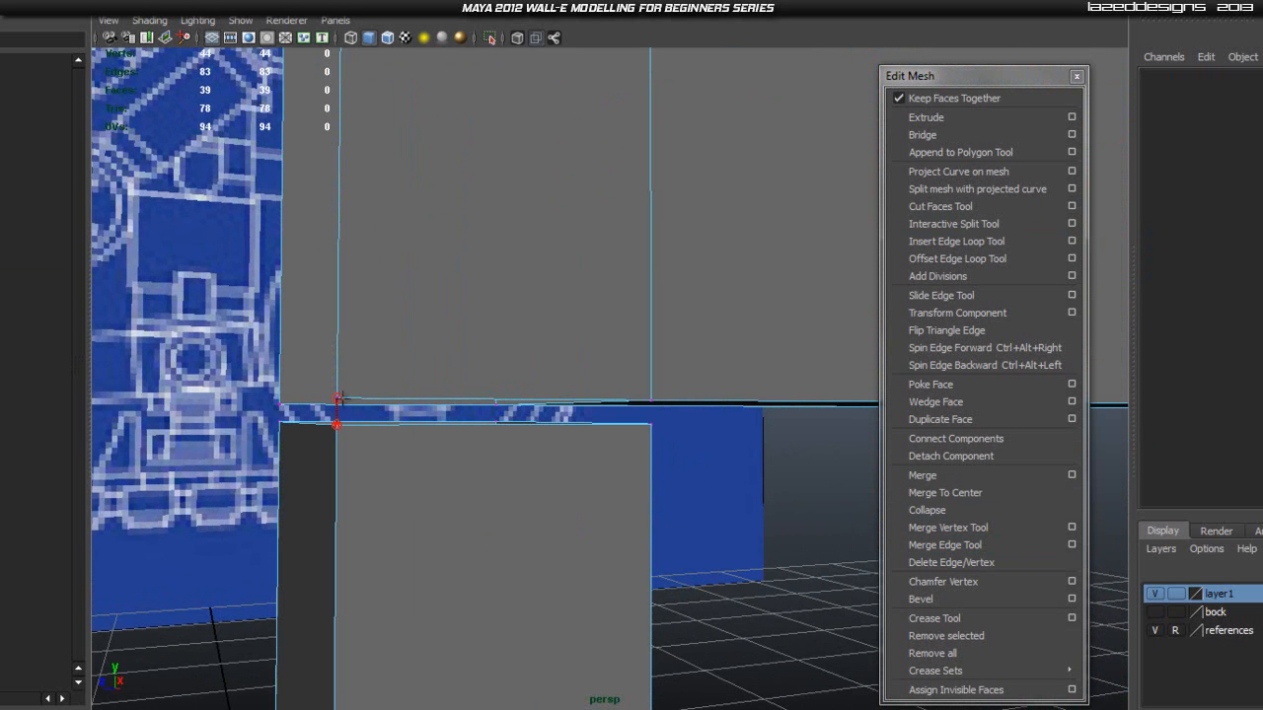
left_click_drag(337, 424, 338, 400)
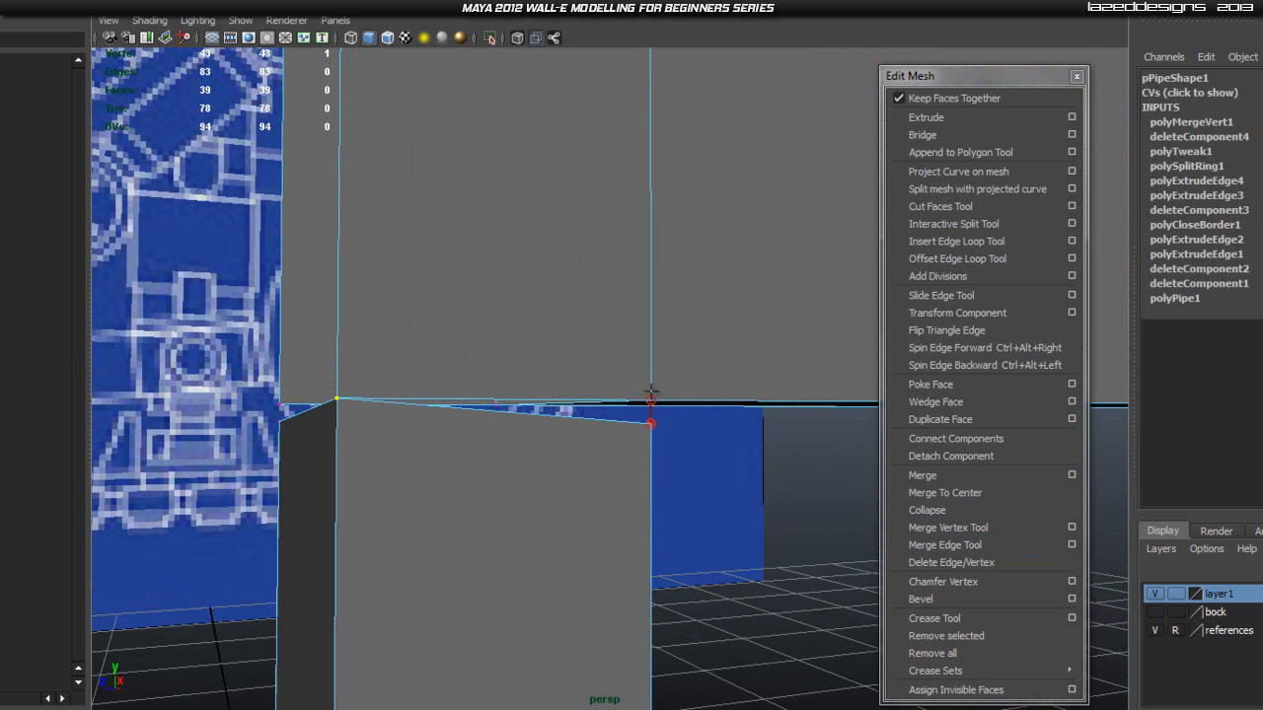
left_click_drag(651, 392, 652, 393)
- Merge the remaining top vertices on the other side of the post into the beam's vertices directly above
scroll(612, 417, "down", 3)
left_click_drag(410, 510, 563, 528, "alt")
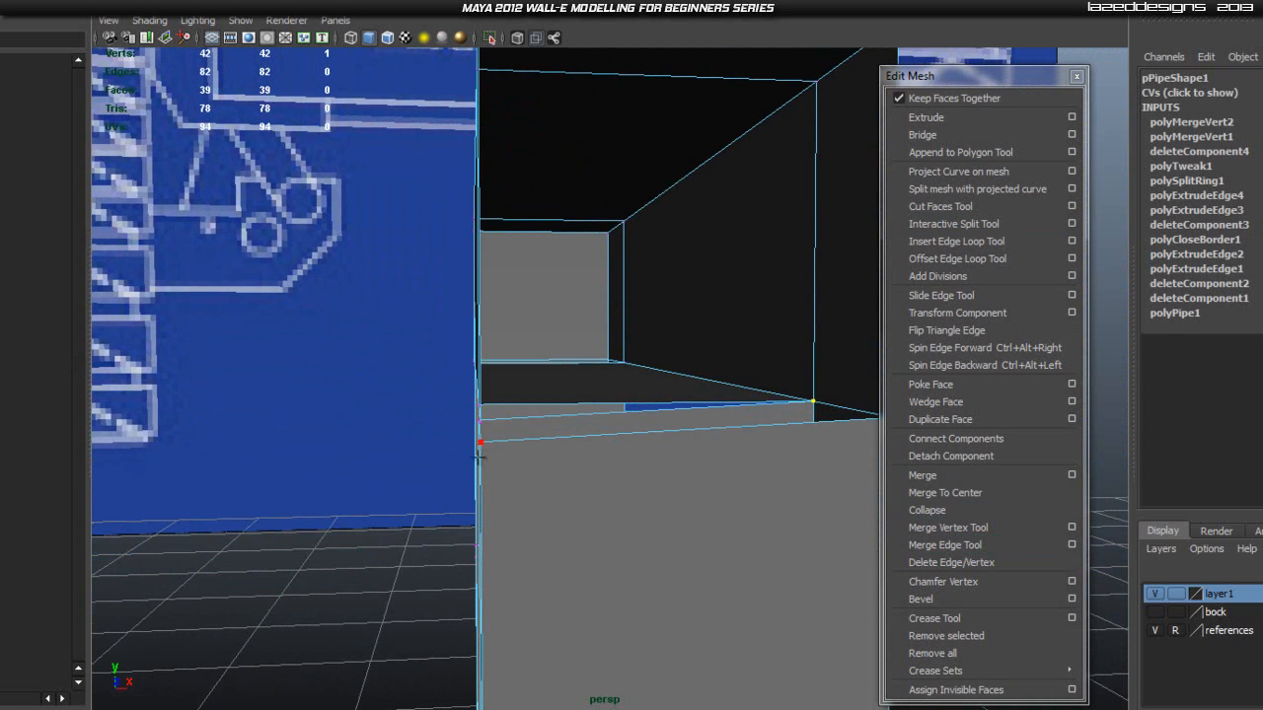
left_click_drag(431, 451, 465, 493, "alt")
scroll(479, 503, "up", 3)
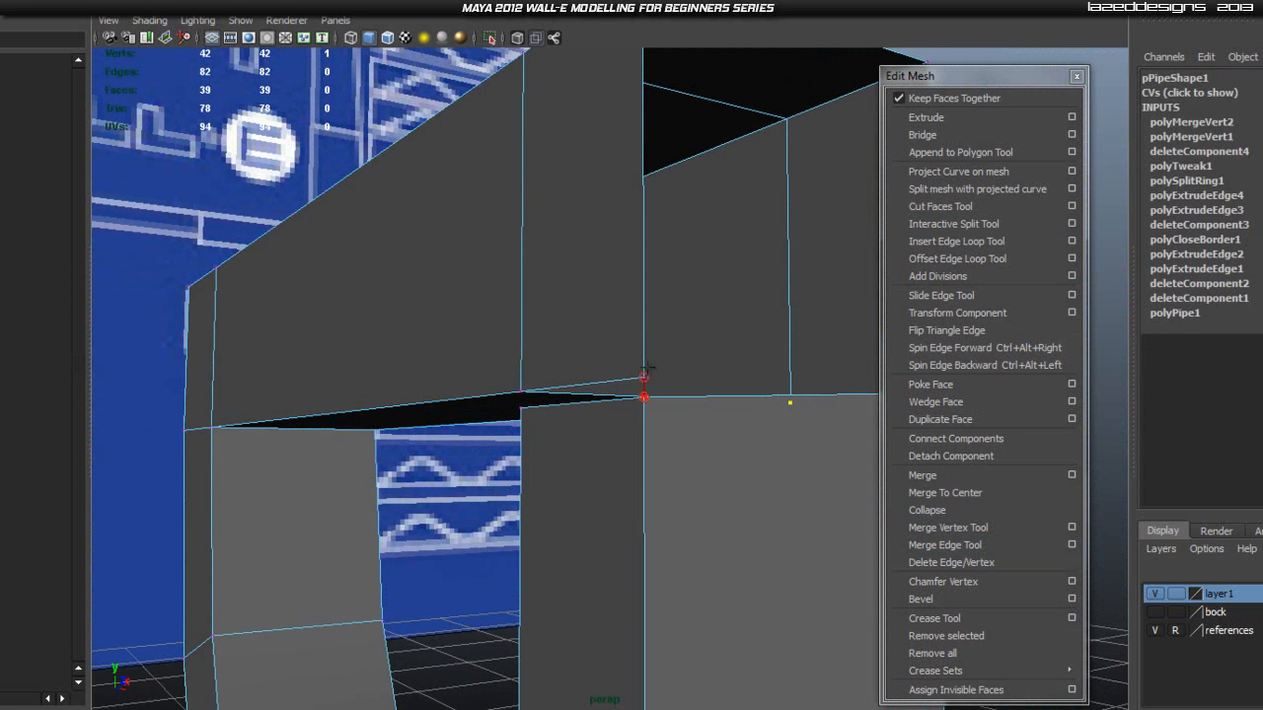
left_click_drag(644, 376, 643, 377)
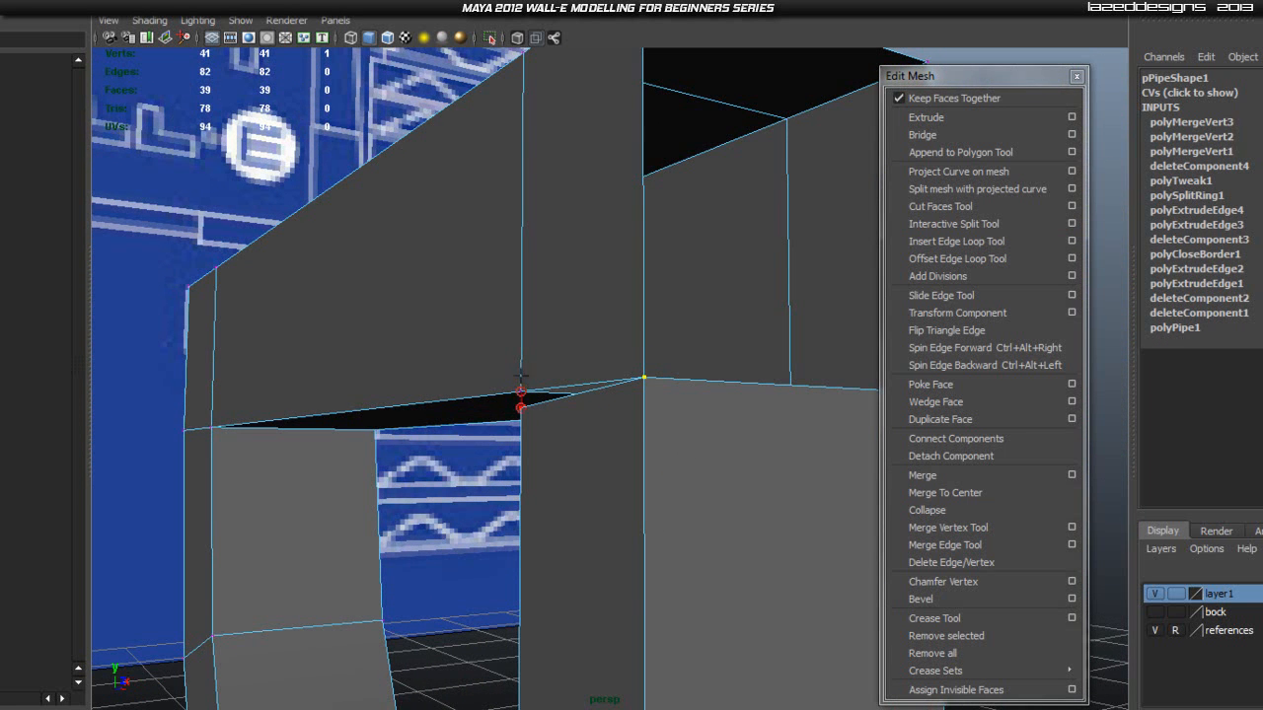
left_click_drag(520, 375, 520, 392)
- Delete the leftover face at the joint between the post and the beam
scroll(699, 366, "down", 3)
left_click_drag(700, 367, 568, 374, "alt")
right_click_drag(408, 406, 410, 436)
left_click(423, 397)
key("Delete")
- Close the open end of the beam above the post by filling the hole from its border edges
left_click_drag(432, 404, 544, 441, "alt")
right_click(558, 384)
right_click_drag(558, 384, 564, 326)
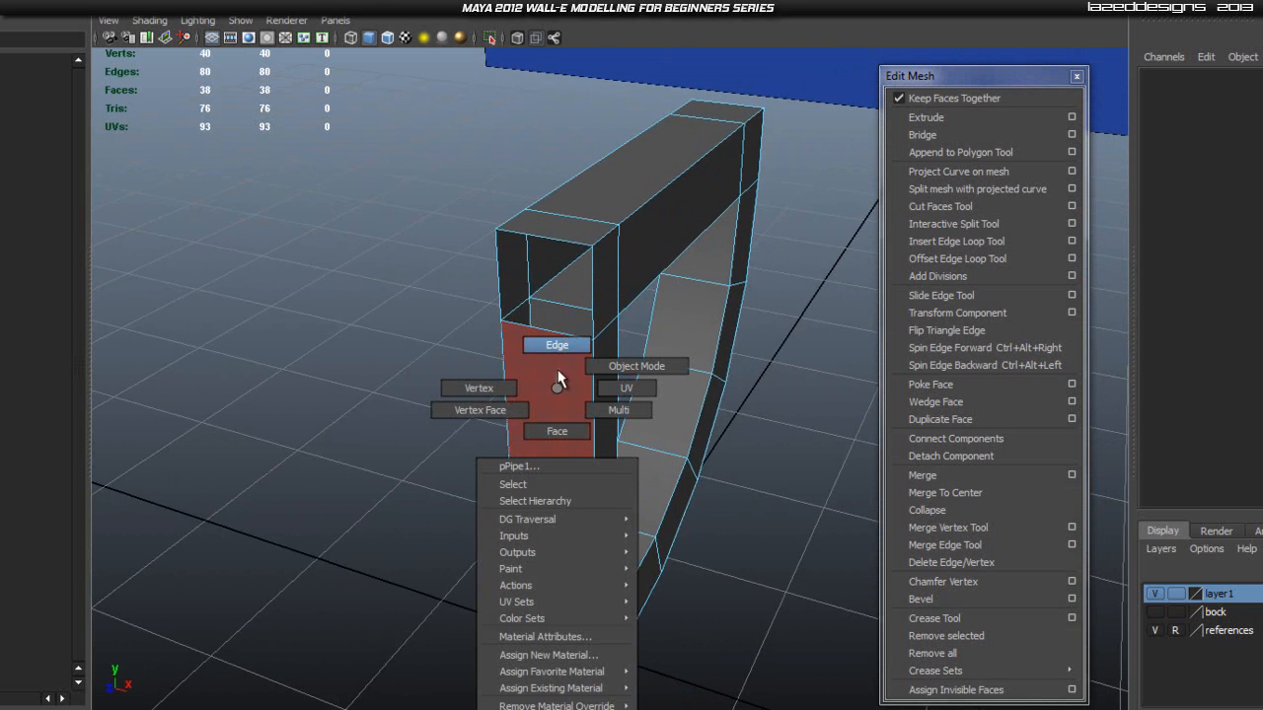
right_click_drag(555, 391, 541, 292)
double_click(545, 338)
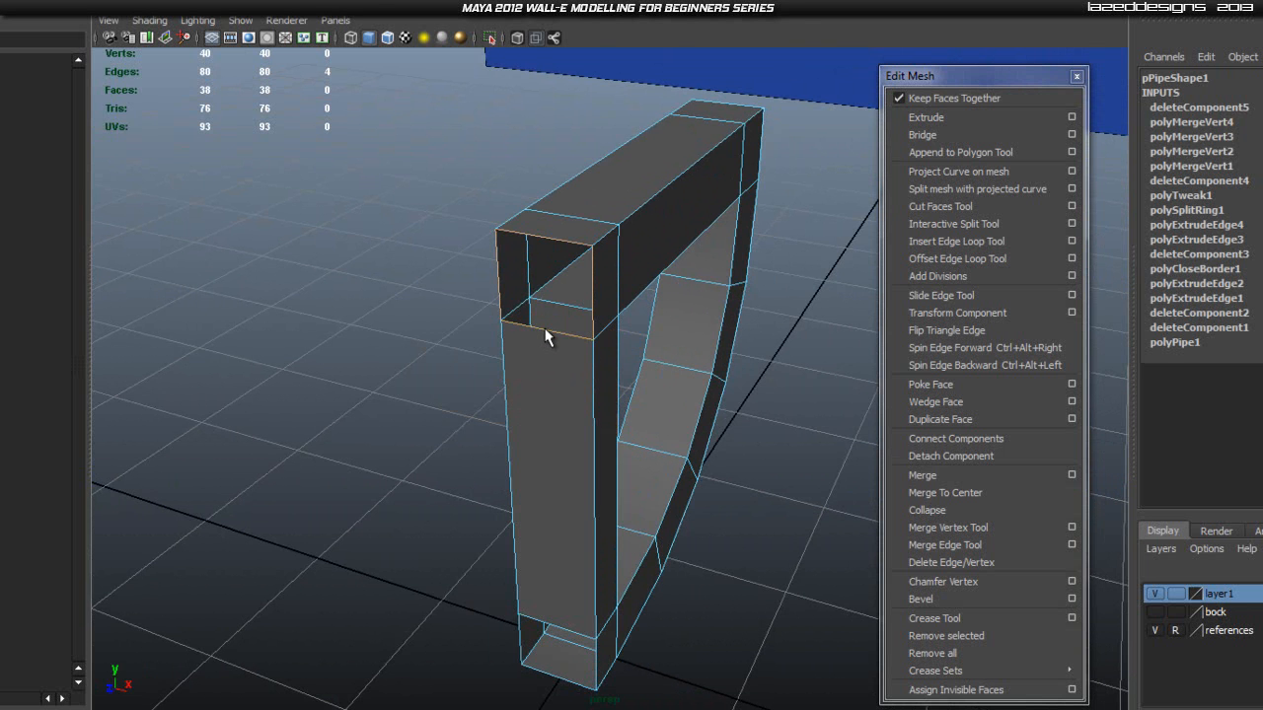
left_click(169, 30)
mouse_move(119, 36)
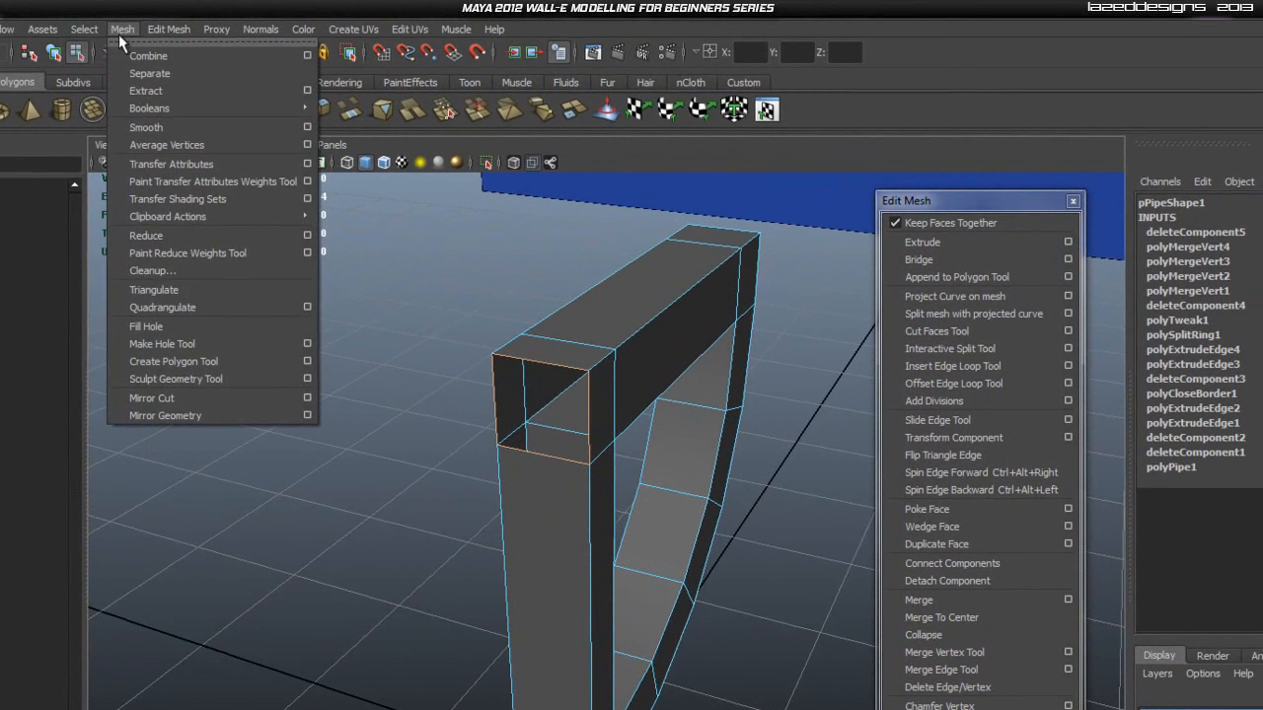
left_click(163, 325)
- Fill the open hole at the lower end of the post from its border edges
middle_click_drag(396, 573, 524, 596, "alt")
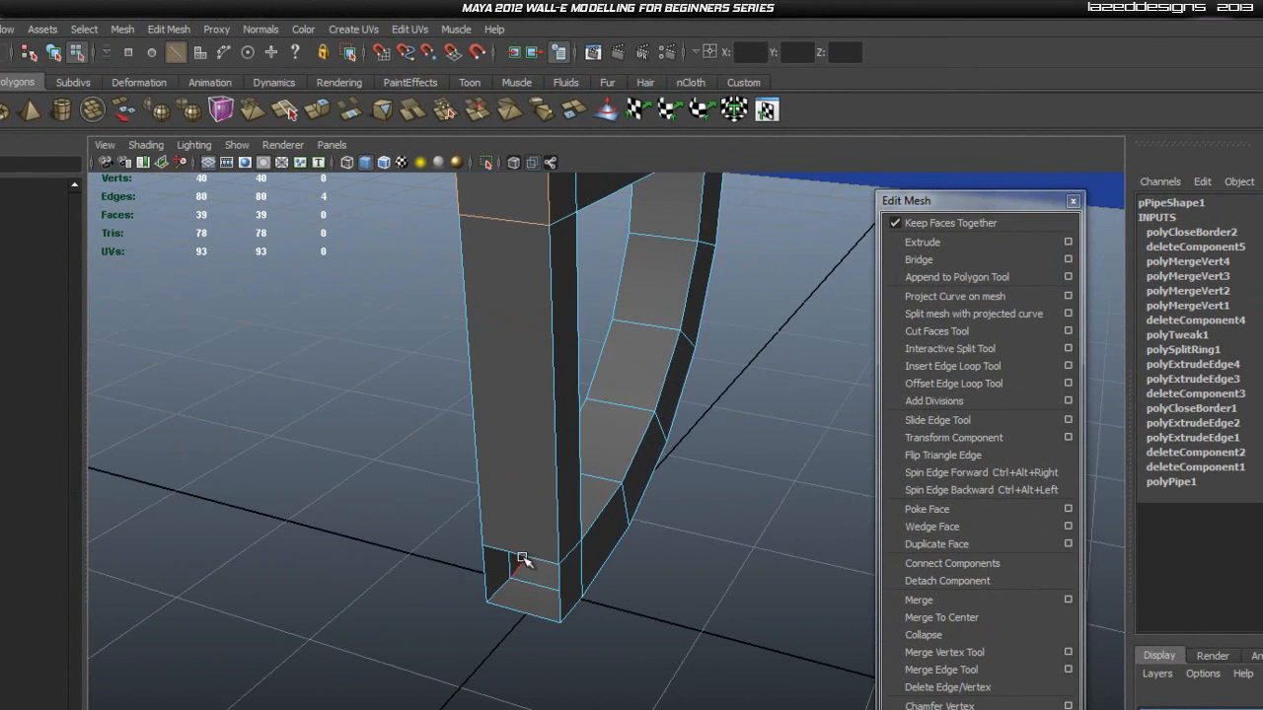
left_click(121, 29)
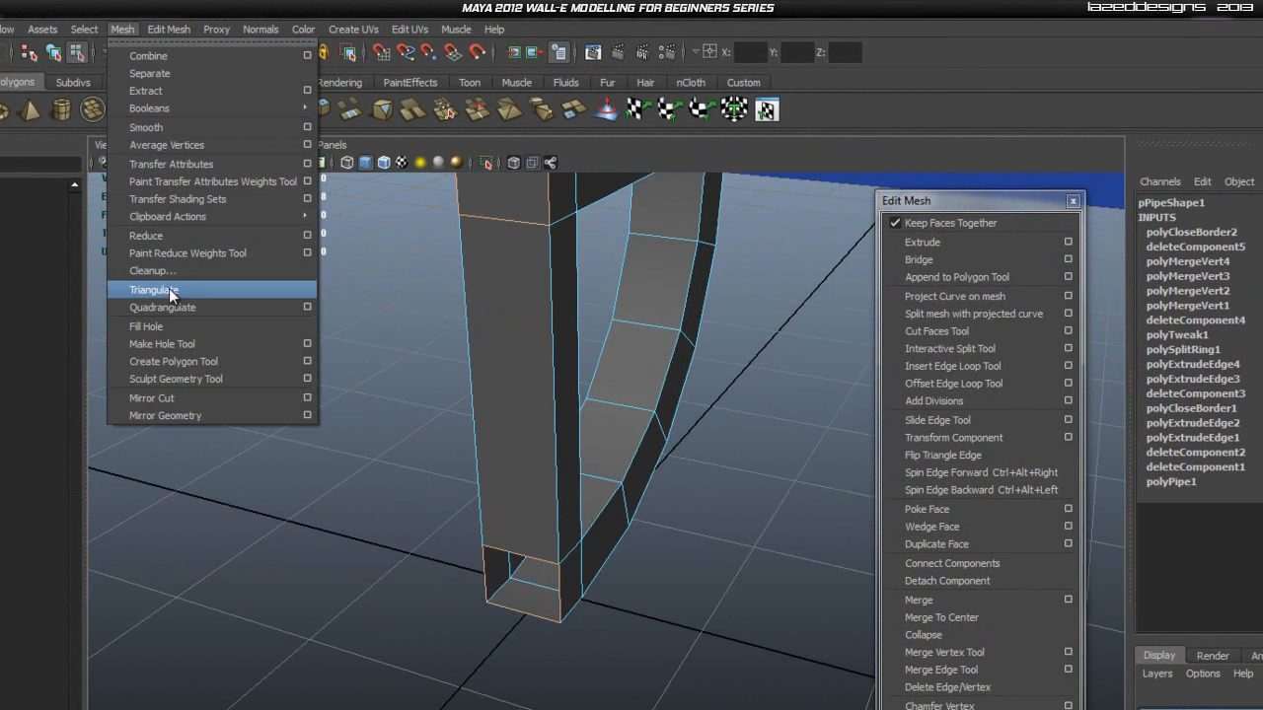
left_click(160, 326)
left_click(330, 473)
- Examine the closed bracket from all sides for remaining gaps at the beam, post and arc
right_click_drag(386, 412, 361, 437, "alt")
left_click_drag(361, 437, 677, 204, "alt")
right_click_drag(464, 212, 534, 544, "alt")
middle_click_drag(536, 387, 544, 463, "alt")
left_click_drag(544, 463, 539, 445, "alt")
right_click_drag(496, 410, 510, 488, "alt")
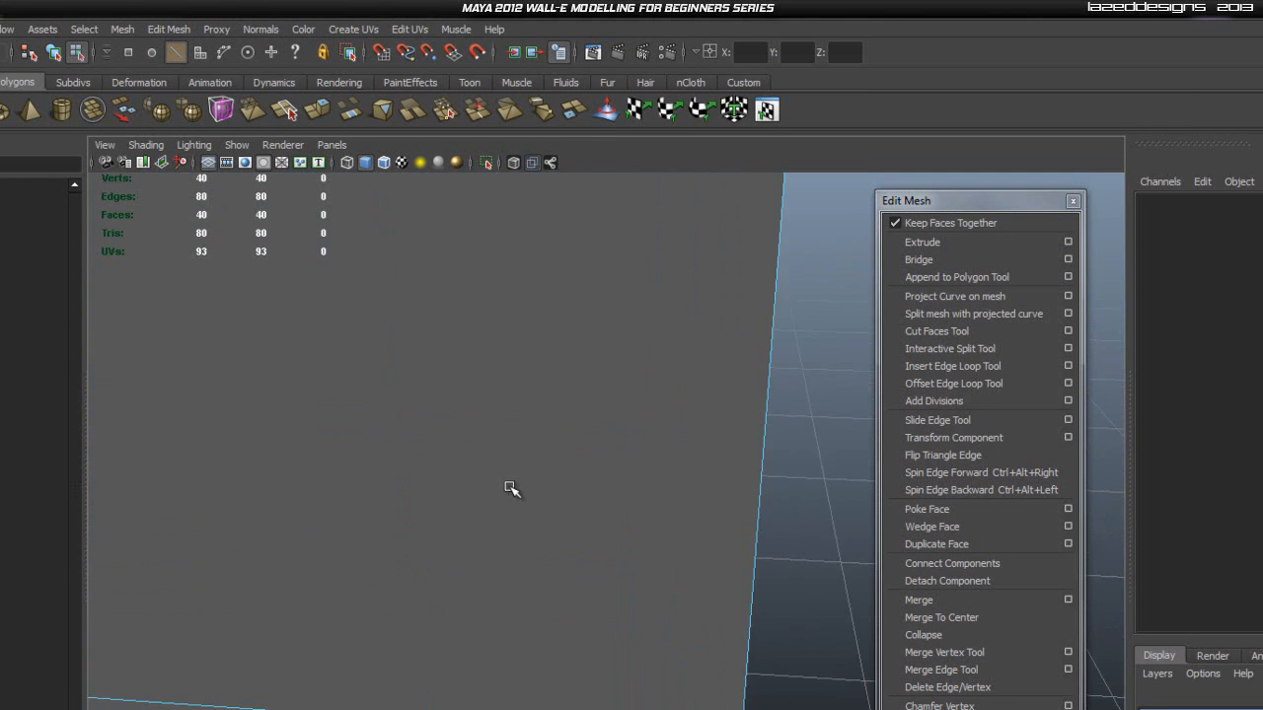
scroll(513, 490, "up", 2)
scroll(543, 511, "down", 3)
left_click_drag(542, 511, 494, 461, "alt")
scroll(440, 501, "down", 3)
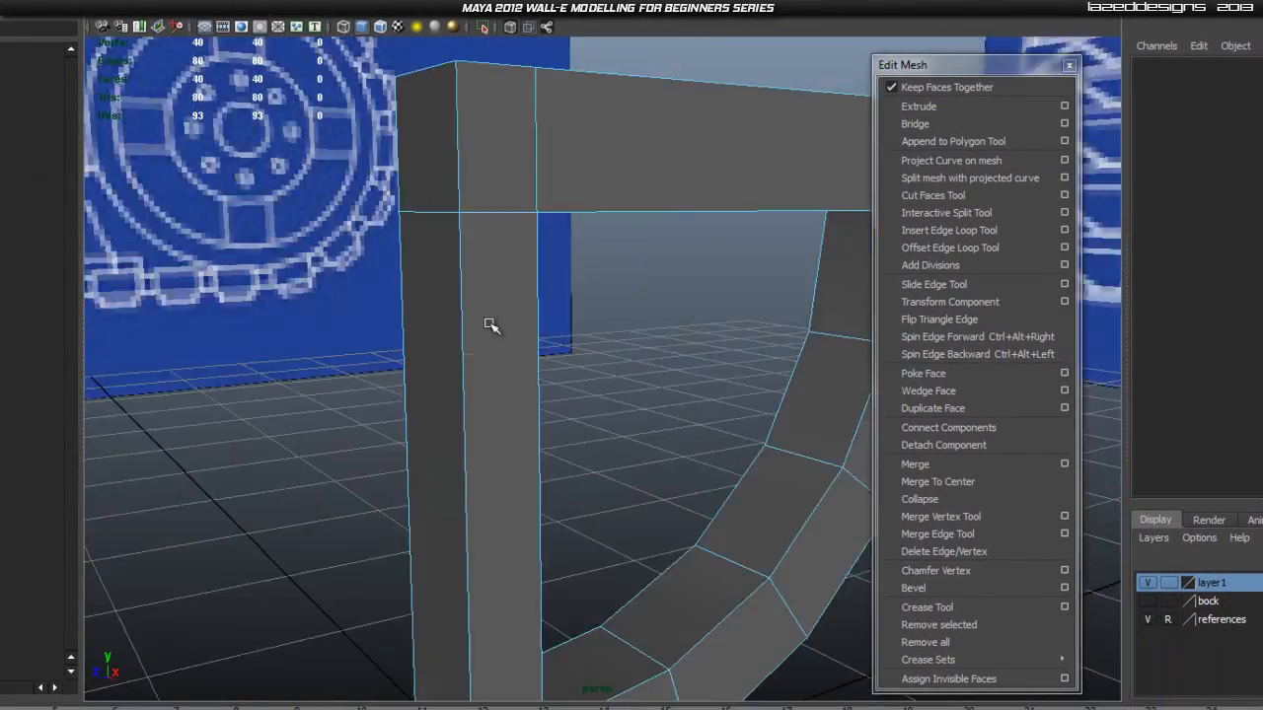
right_click_drag(490, 325, 634, 282, "alt")
left_click_drag(634, 283, 415, 378, "alt")
right_click_drag(415, 378, 522, 401, "alt")
mouse_move(522, 401)
left_mouse_down("alt")
mouse_move(559, 417)
mouse_move(544, 401)
left_mouse_up("alt")
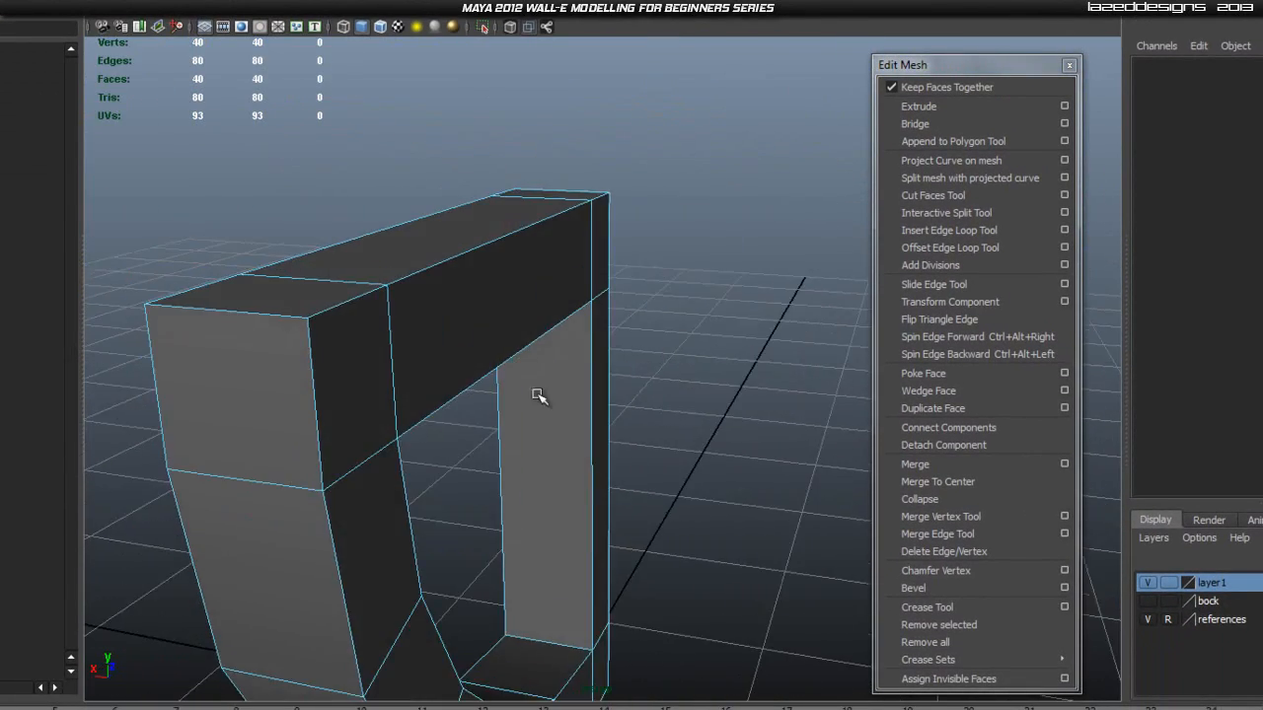
scroll(522, 366, "down", 5)
middle_click_drag(522, 363, 474, 317, "alt")
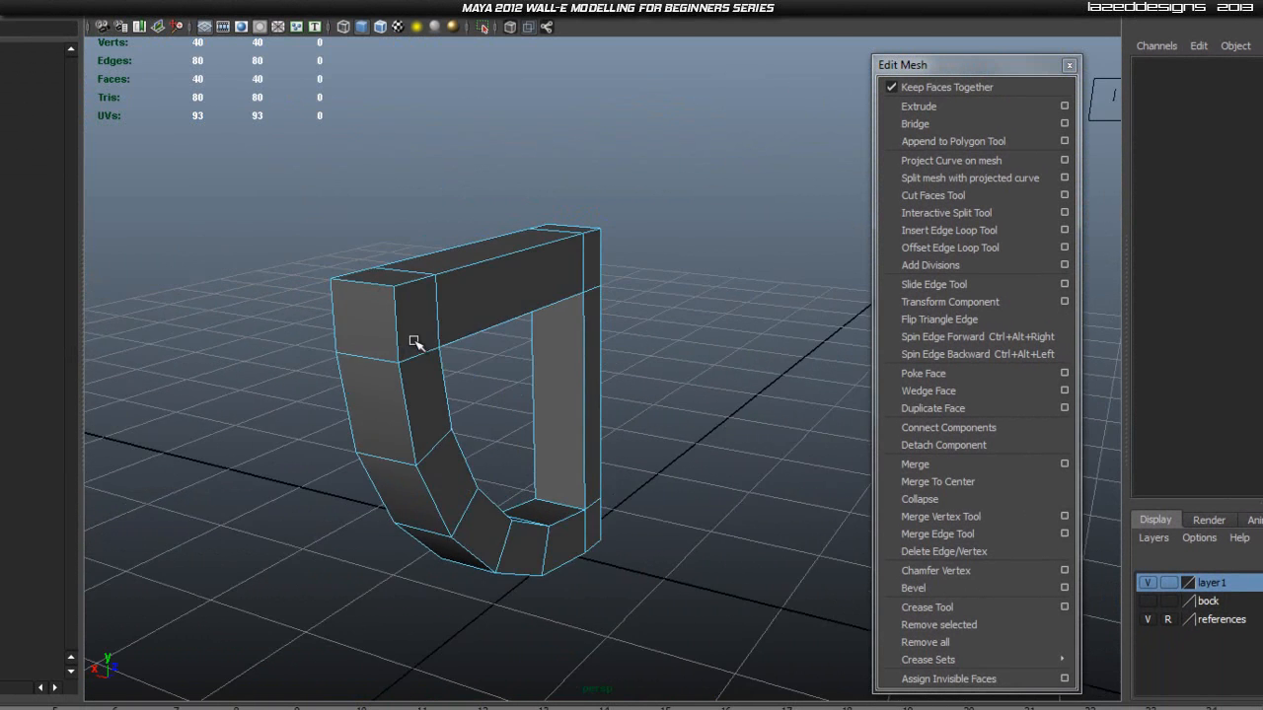
- Extrude the three side faces of the beam together with the adjoining side face of the post outward to widen the bracket
scroll(369, 293, "up", 5)
right_click_drag(360, 266, 342, 297)
left_click(375, 284)
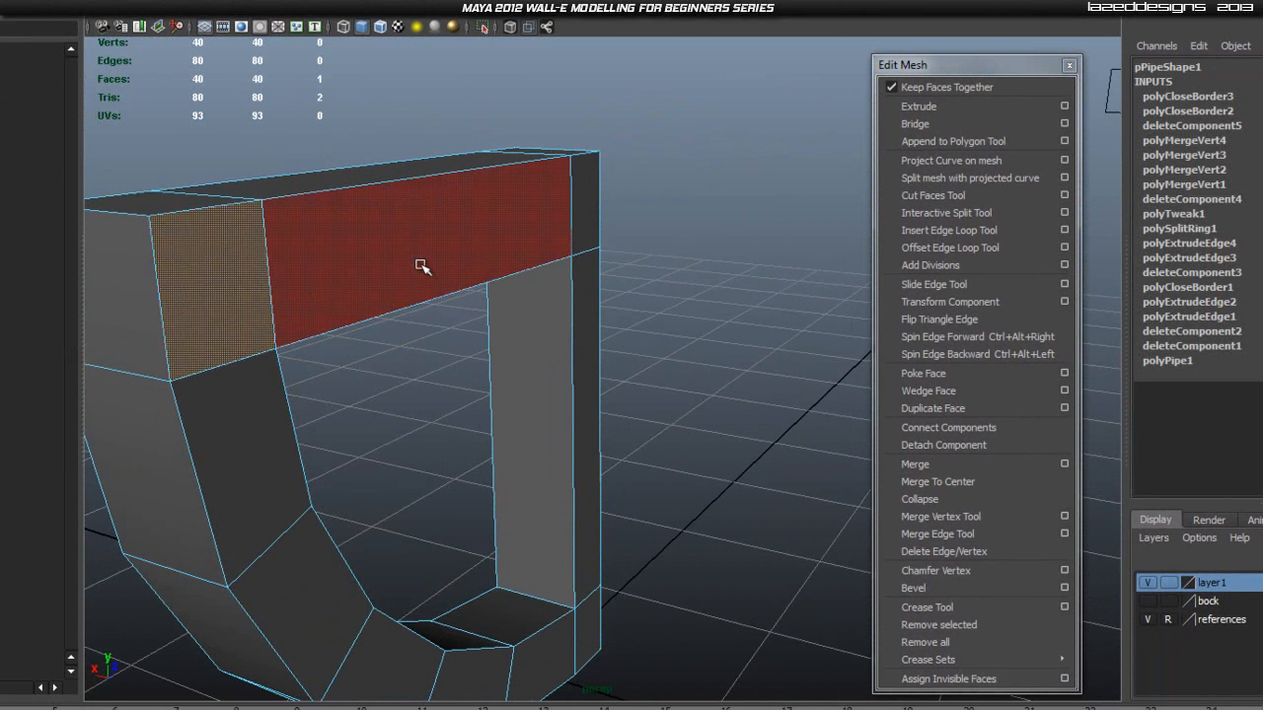
left_click(222, 287, "shift")
left_click(597, 235, "shift")
left_click_drag(597, 343, 582, 598, "alt")
right_click_drag(664, 610, 543, 582, "alt")
left_click_drag(543, 582, 646, 573, "alt")
right_click_drag(479, 449, 631, 446, "alt")
mouse_move(631, 446)
left_mouse_down("alt")
mouse_move(499, 499)
mouse_move(581, 457)
mouse_move(625, 452)
mouse_move(620, 441)
left_mouse_up("alt")
scroll(588, 461, "down", 2)
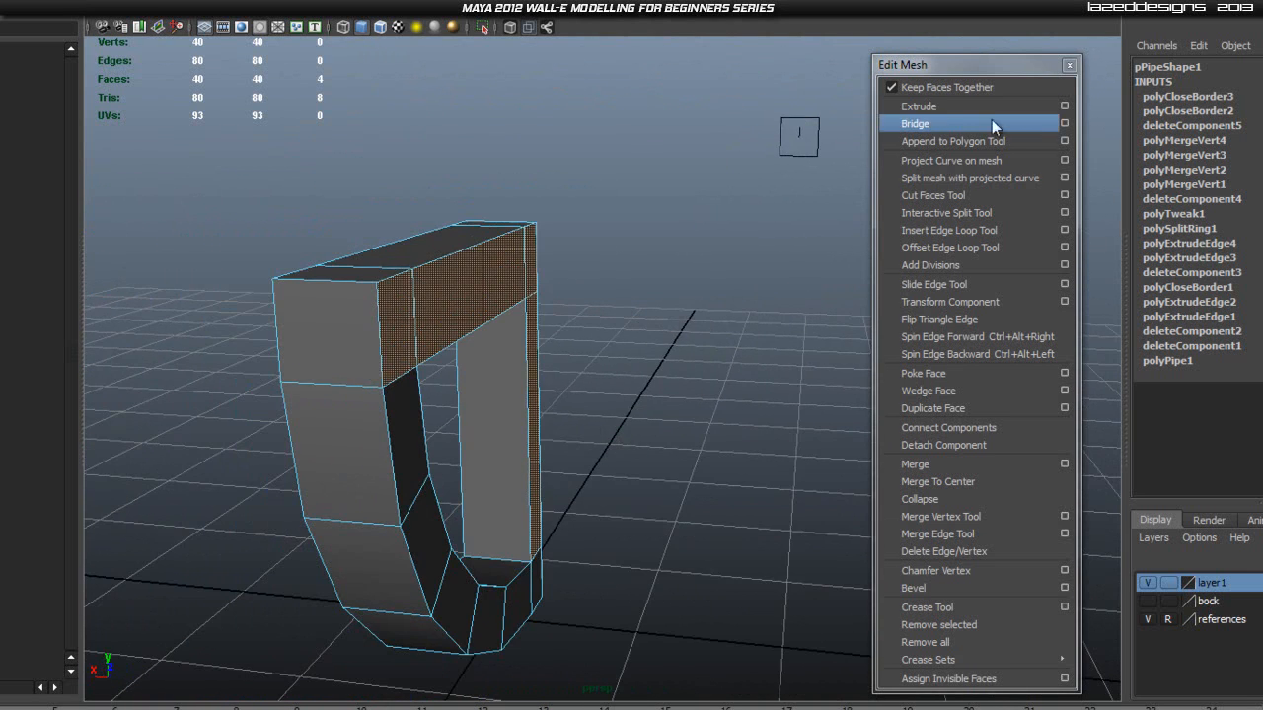
left_click(918, 106)
left_click_drag(457, 330, 517, 342)
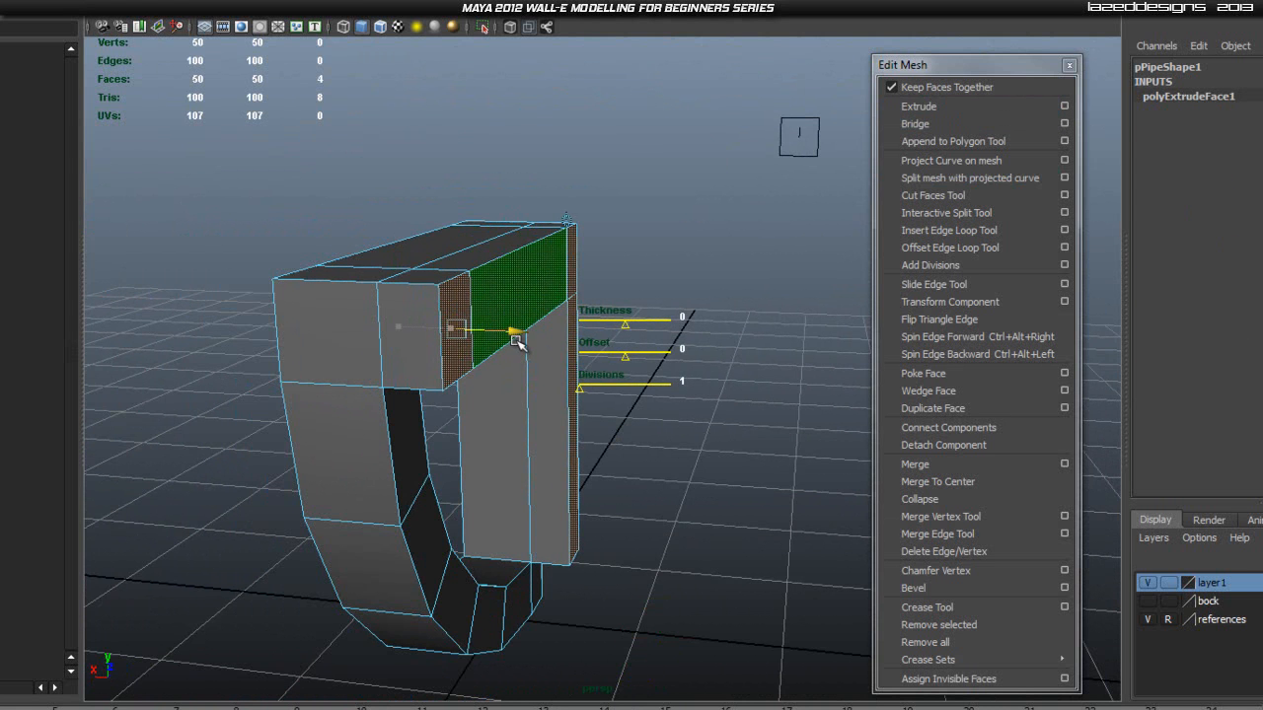
left_click_drag(523, 344, 429, 363, "alt")
scroll(513, 398, "up", 5)
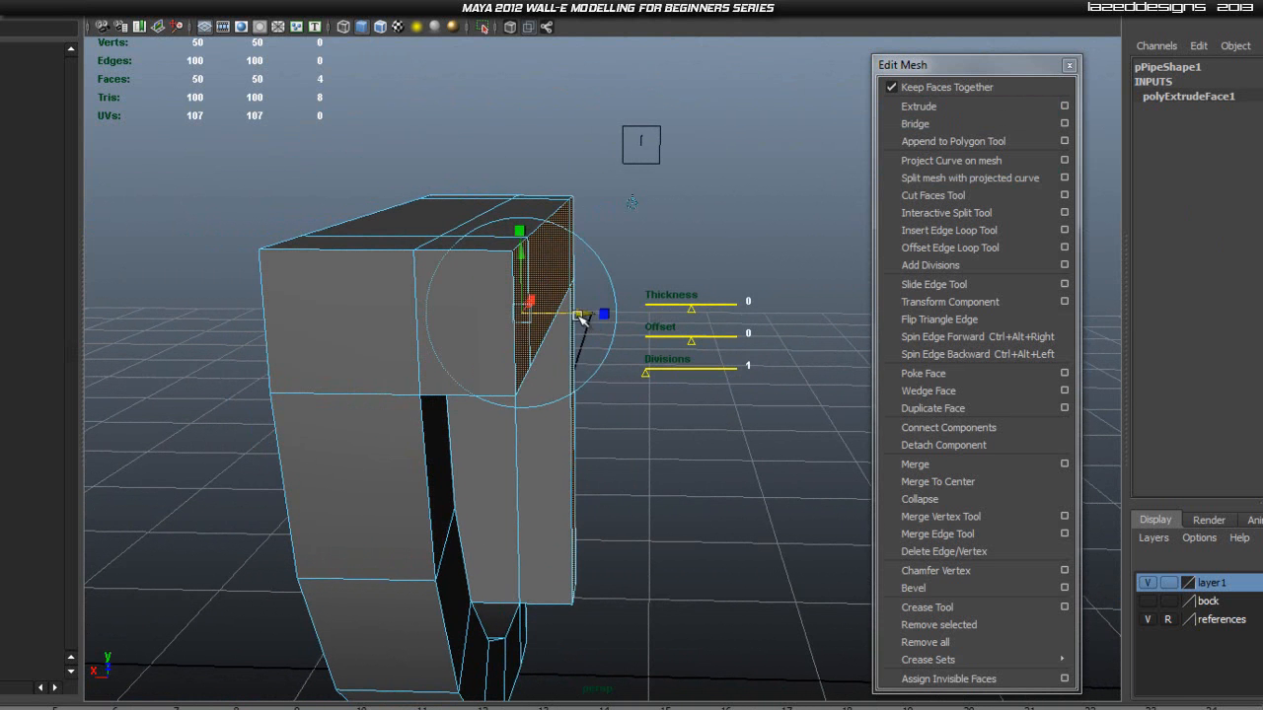
left_click_drag(583, 316, 588, 317)
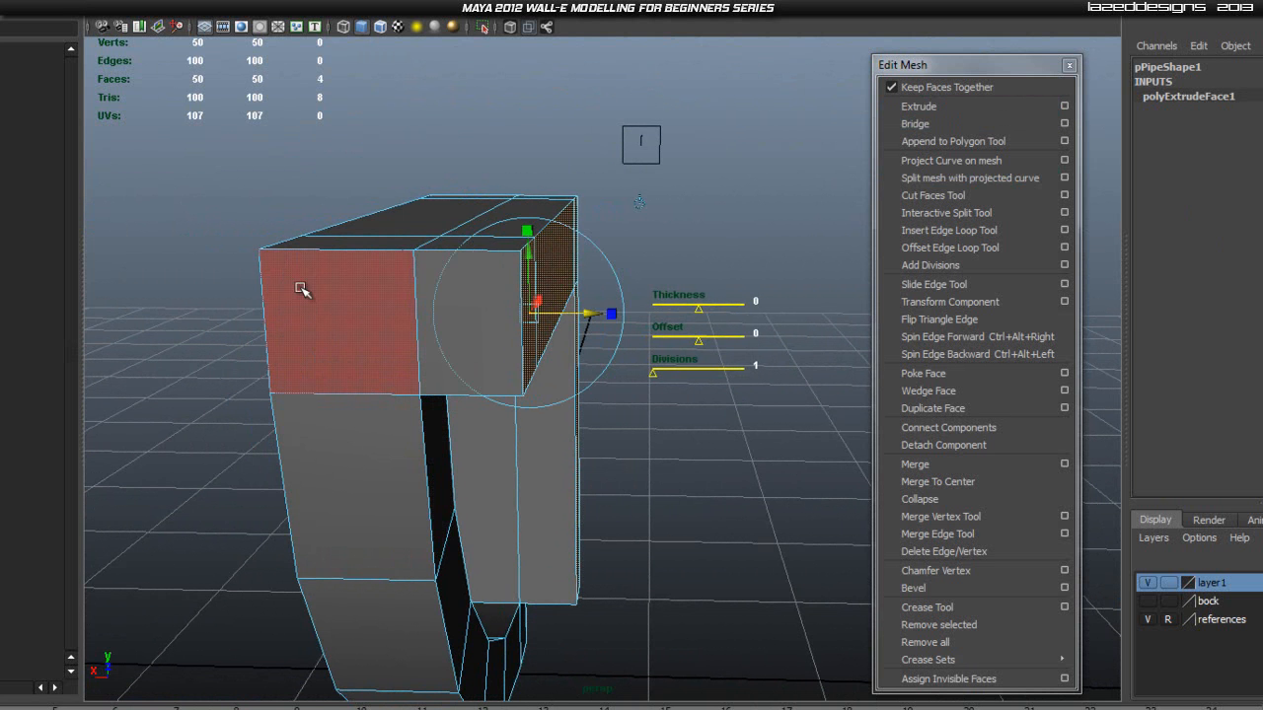
- Delete the four extruded end faces to leave that side of the beam and post open
left_click_drag(384, 422, 711, 428, "alt")
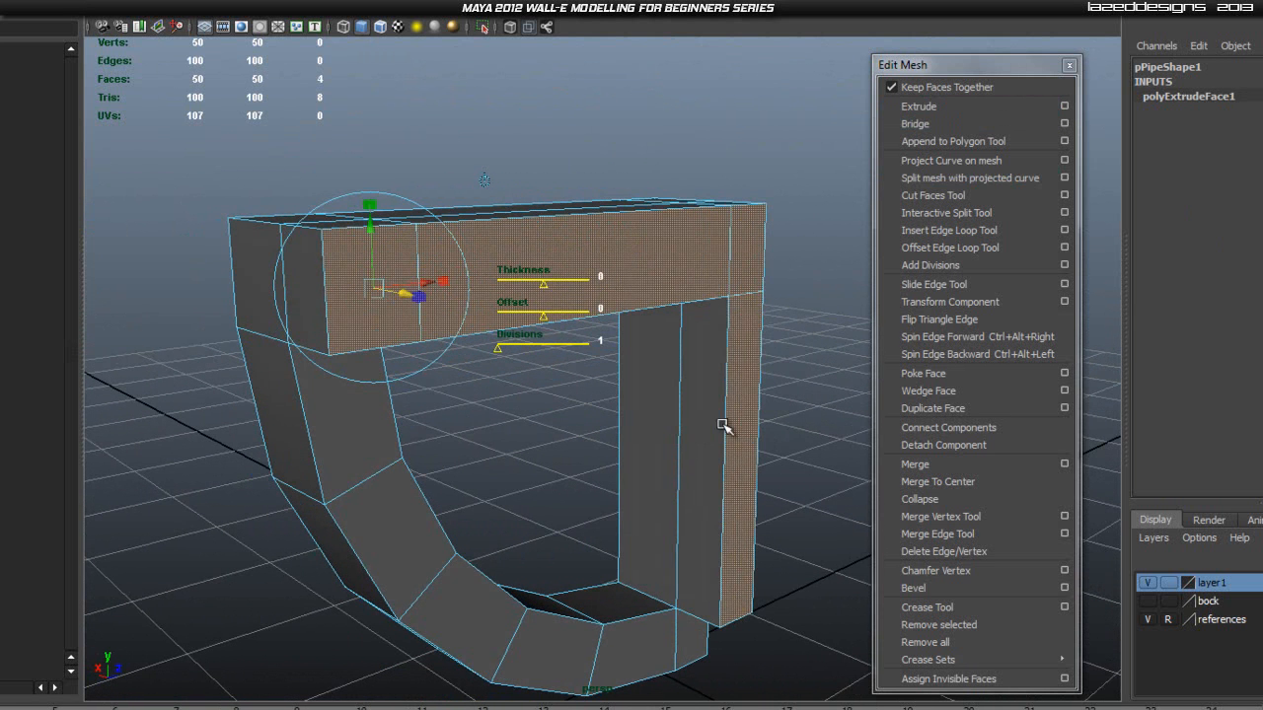
key("Delete")
left_click_drag(656, 308, 598, 307, "alt")
scroll(634, 440, "up", 3)
scroll(598, 336, "down", 2)
middle_click_drag(598, 341, 580, 406, "alt")
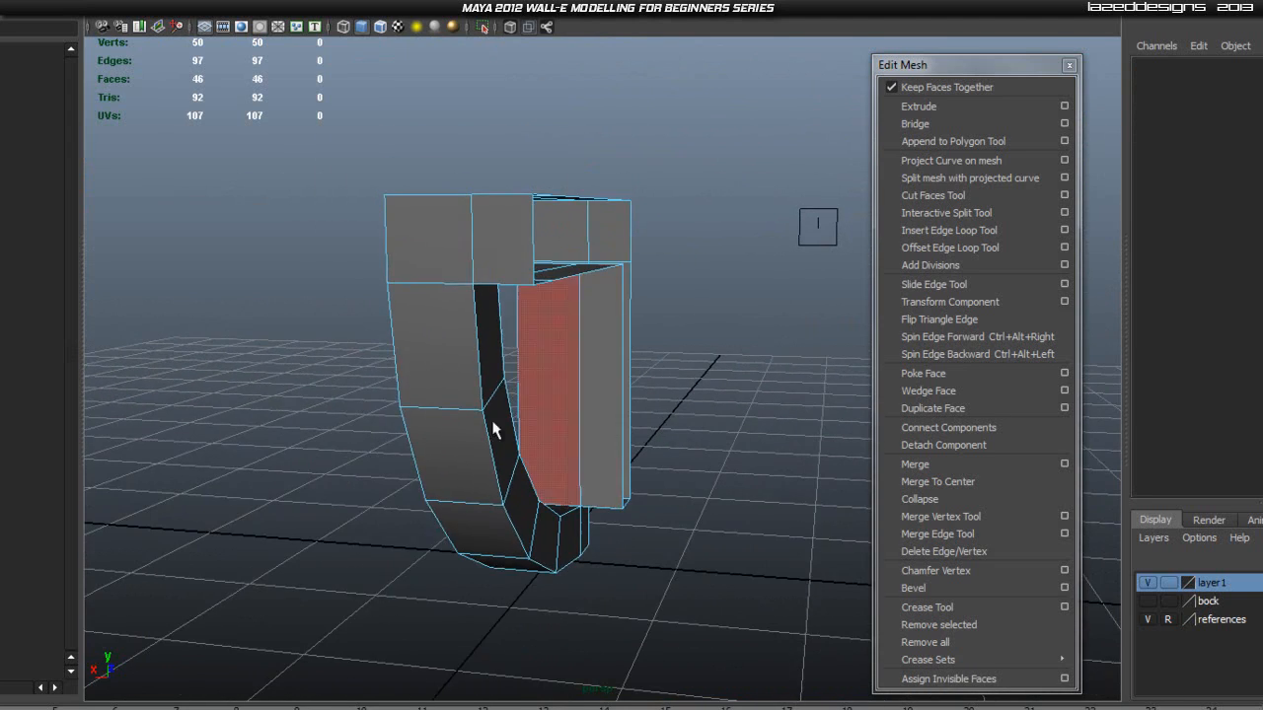
- Return to object mode, select the bracket and examine its open side
key("F8")
left_click(654, 273)
left_click_drag(654, 272, 639, 375, "alt")
left_click(725, 369)
left_click(343, 222)
left_click_drag(344, 222, 478, 299, "alt")
mouse_move(548, 391)
left_mouse_down("alt")
mouse_move(524, 361)
mouse_move(533, 350)
mouse_move(657, 408)
mouse_move(669, 312)
mouse_move(642, 366)
mouse_move(741, 364)
mouse_move(840, 287)
mouse_move(689, 360)
mouse_move(516, 361)
mouse_move(530, 411)
mouse_move(746, 417)
mouse_move(533, 411)
mouse_move(679, 313)
mouse_move(656, 370)
mouse_move(531, 373)
left_mouse_up("alt")
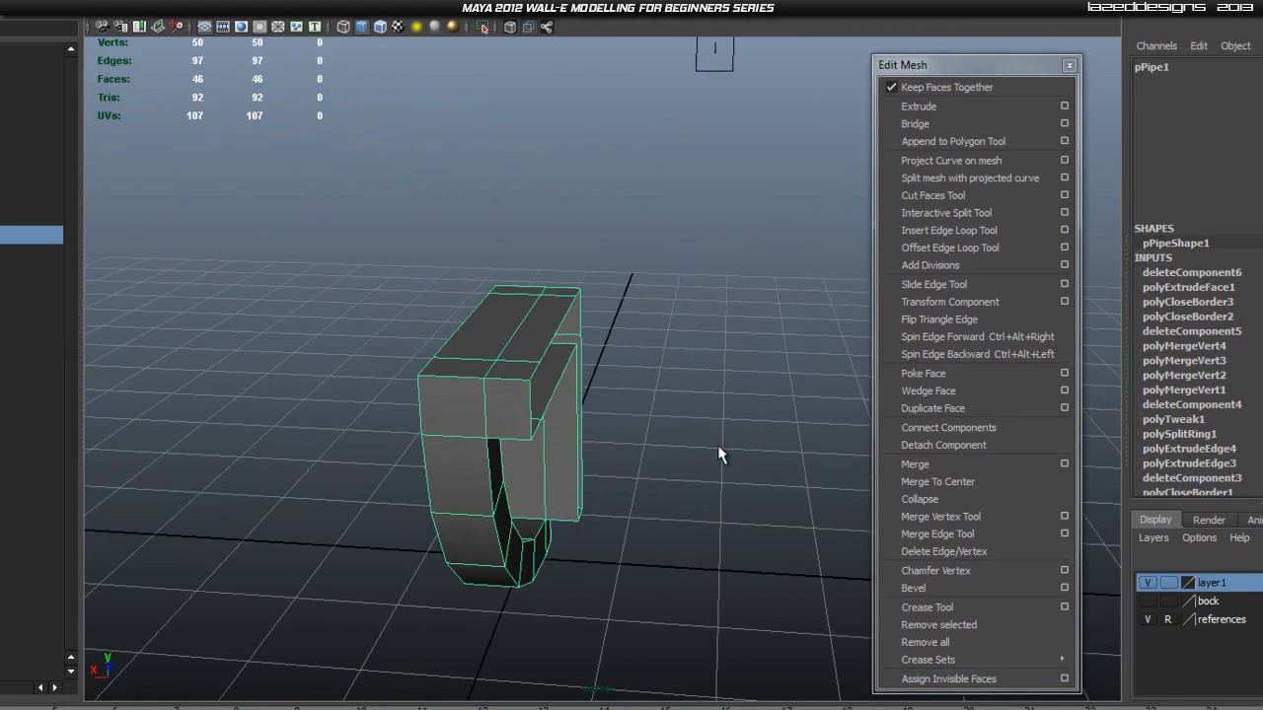
- Insert an edge loop along the bracket close to the beam's long edge opposite the open side
left_click_drag(327, 357, 417, 359, "alt")
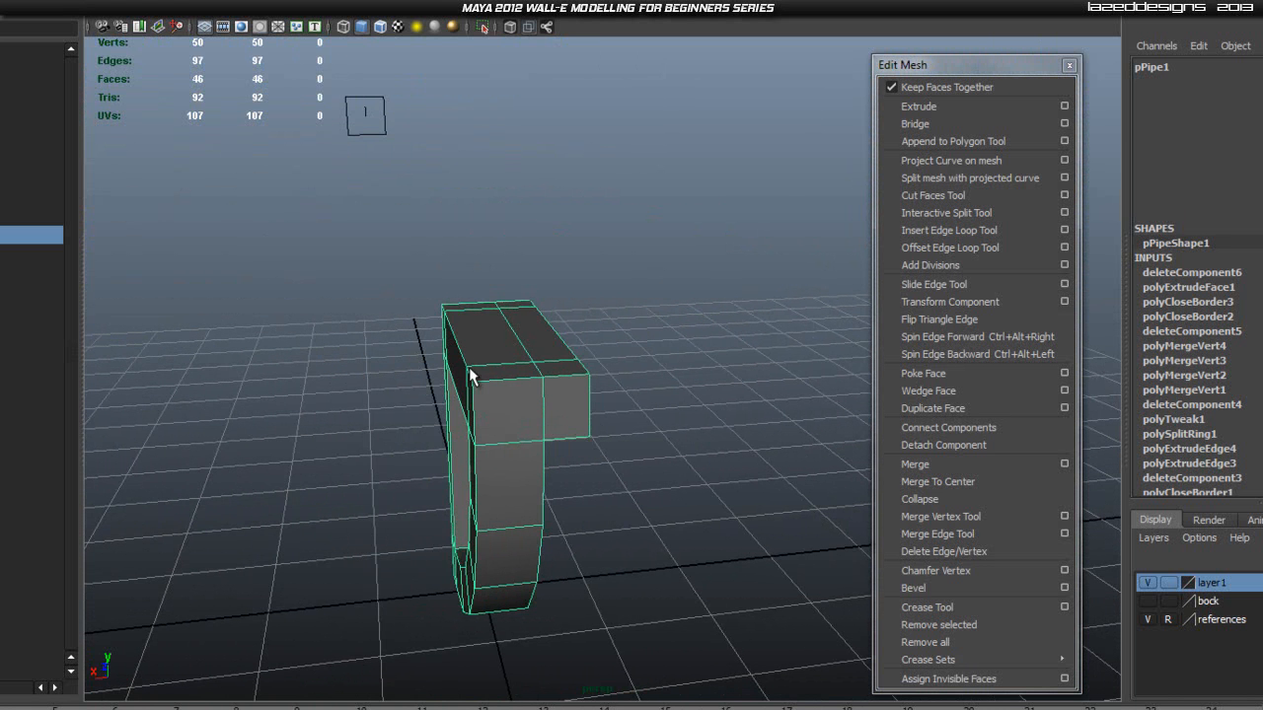
left_click_drag(577, 384, 453, 432, "alt")
scroll(296, 418, "up", 5)
middle_click_drag(296, 418, 350, 384, "alt")
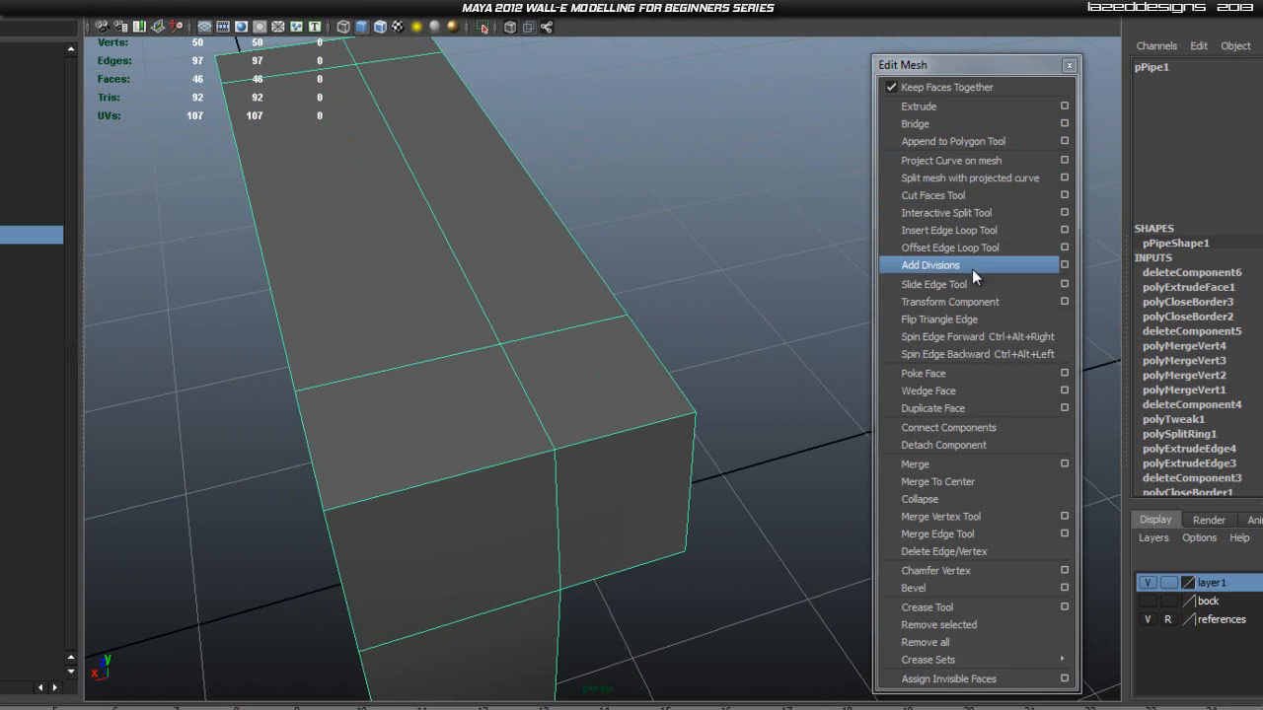
left_click(954, 229)
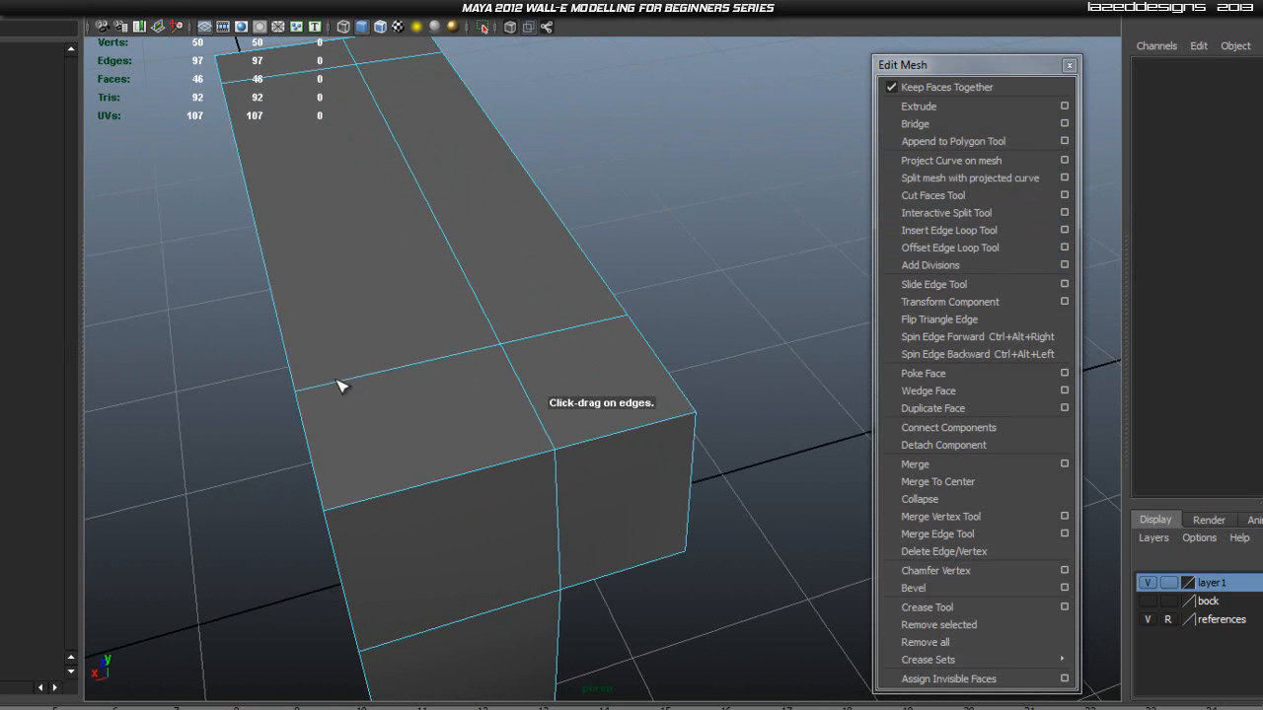
left_click_drag(335, 393, 331, 392)
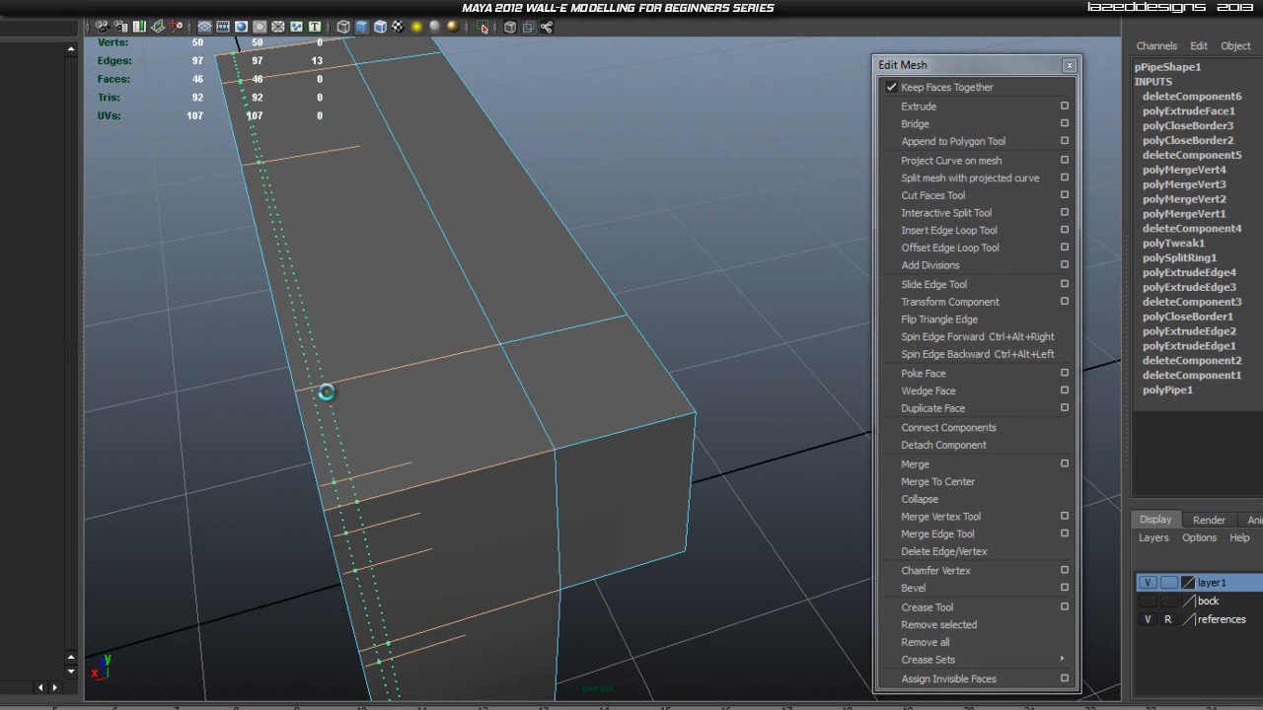
left_click_drag(330, 397, 332, 398)
- Extrude the narrow middle strip face on top of the beam upward into a thin upright plate
scroll(513, 405, "down", 4)
left_click_drag(513, 404, 400, 404, "alt")
right_click_drag(442, 373, 411, 435)
left_click(415, 414)
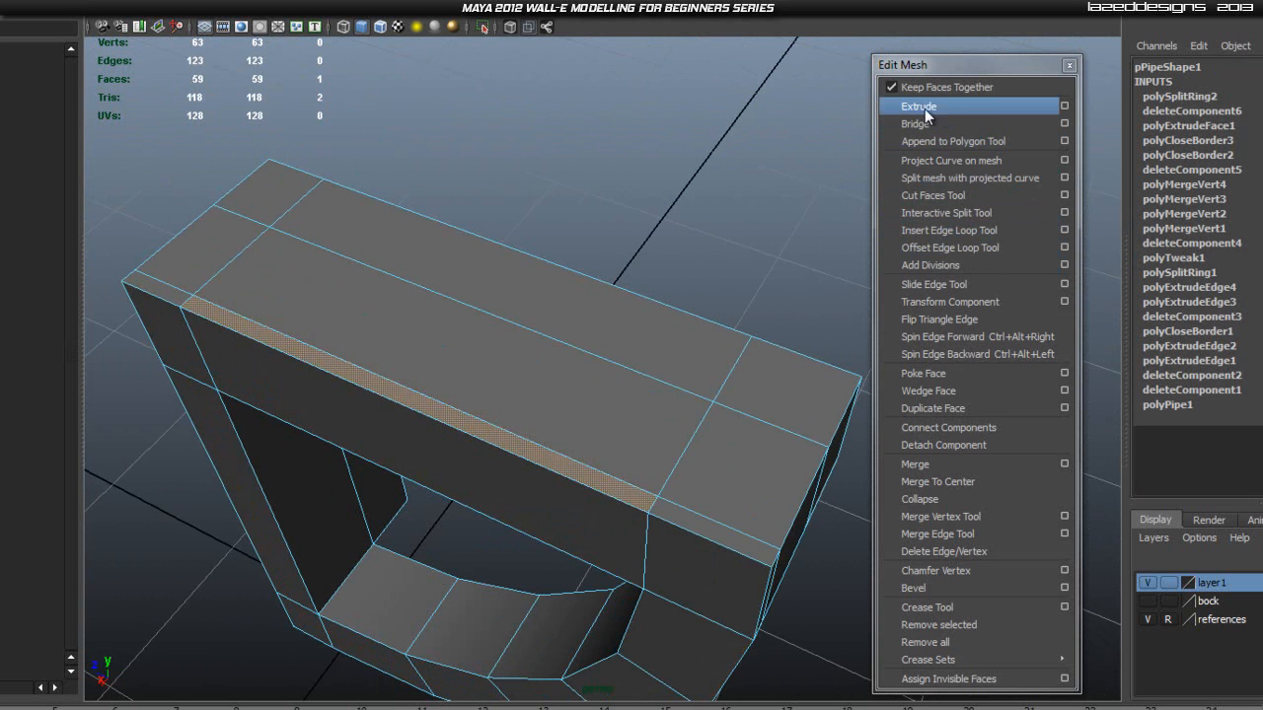
left_click(931, 106)
left_click_drag(552, 345, 446, 348, "alt")
left_click_drag(430, 255, 405, 184)
left_click_drag(613, 357, 554, 337, "alt")
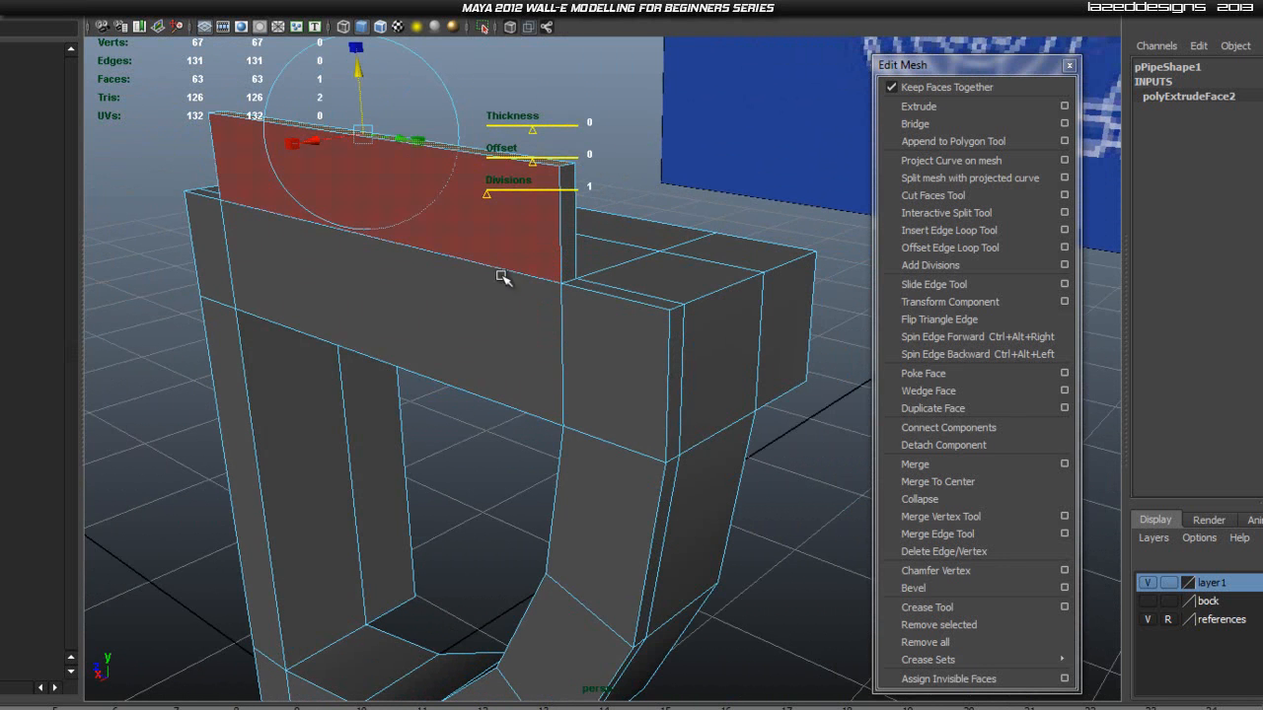
left_click_drag(362, 81, 361, 83)
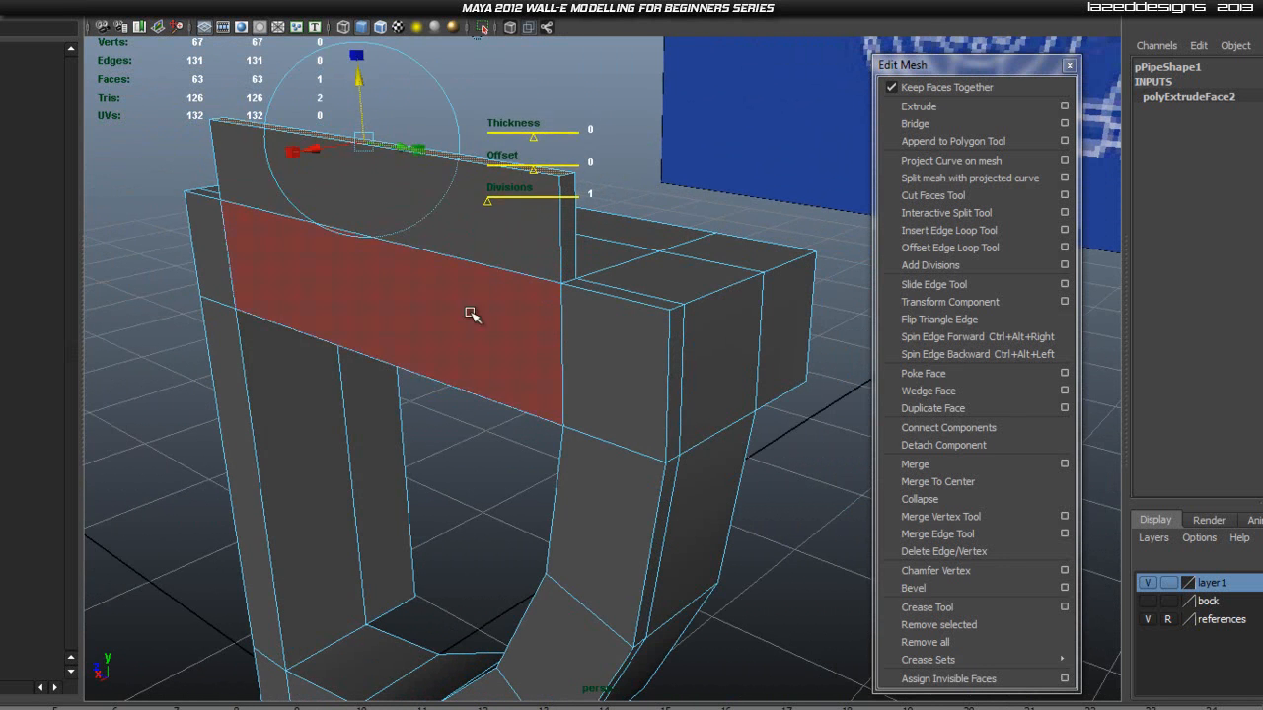
left_click_drag(361, 83, 539, 262)
- Return to object mode and compare the bracket's smoothed preview with its unsmoothed display from several angles
right_click_drag(539, 261, 632, 245)
left_click(568, 291)
scroll(536, 316, "up", 4)
scroll(599, 219, "down", 2)
left_click_drag(597, 219, 480, 258, "alt")
left_click_drag(560, 242, 531, 250, "alt")
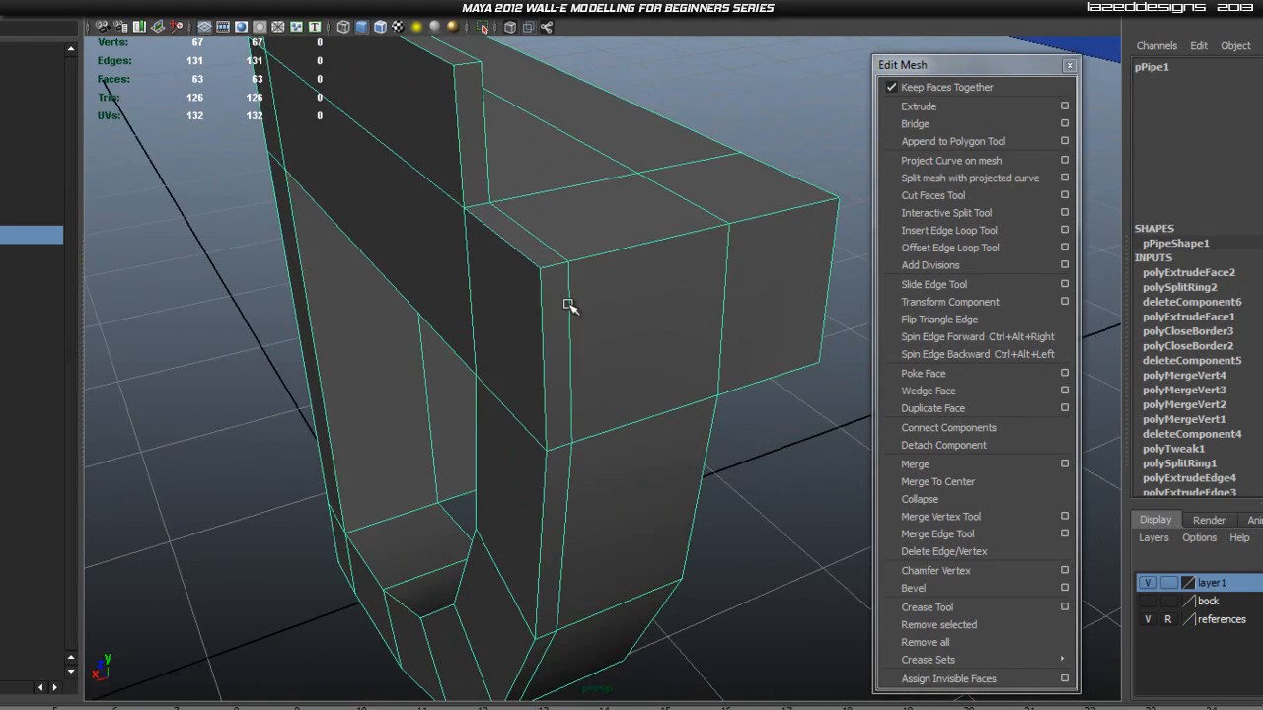
scroll(568, 305, "down", 3)
key("3")
key("1")
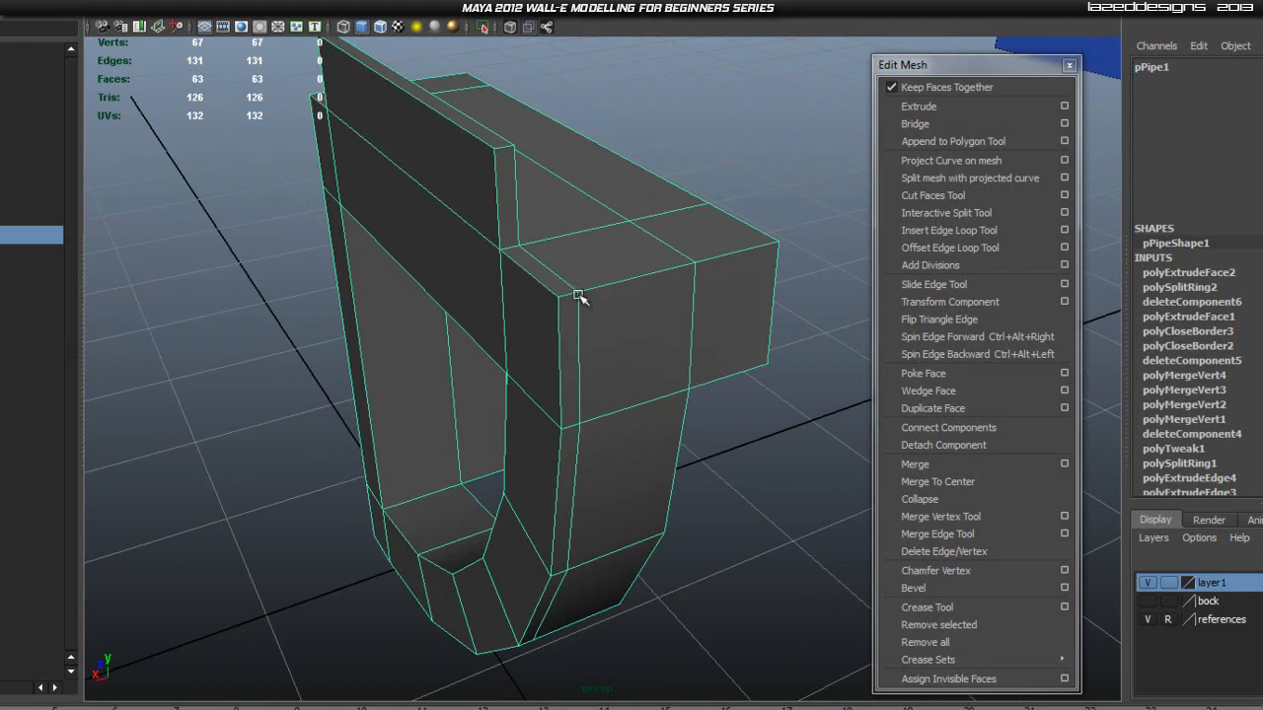
key("3")
left_click_drag(600, 330, 782, 442, "alt")
key("1")
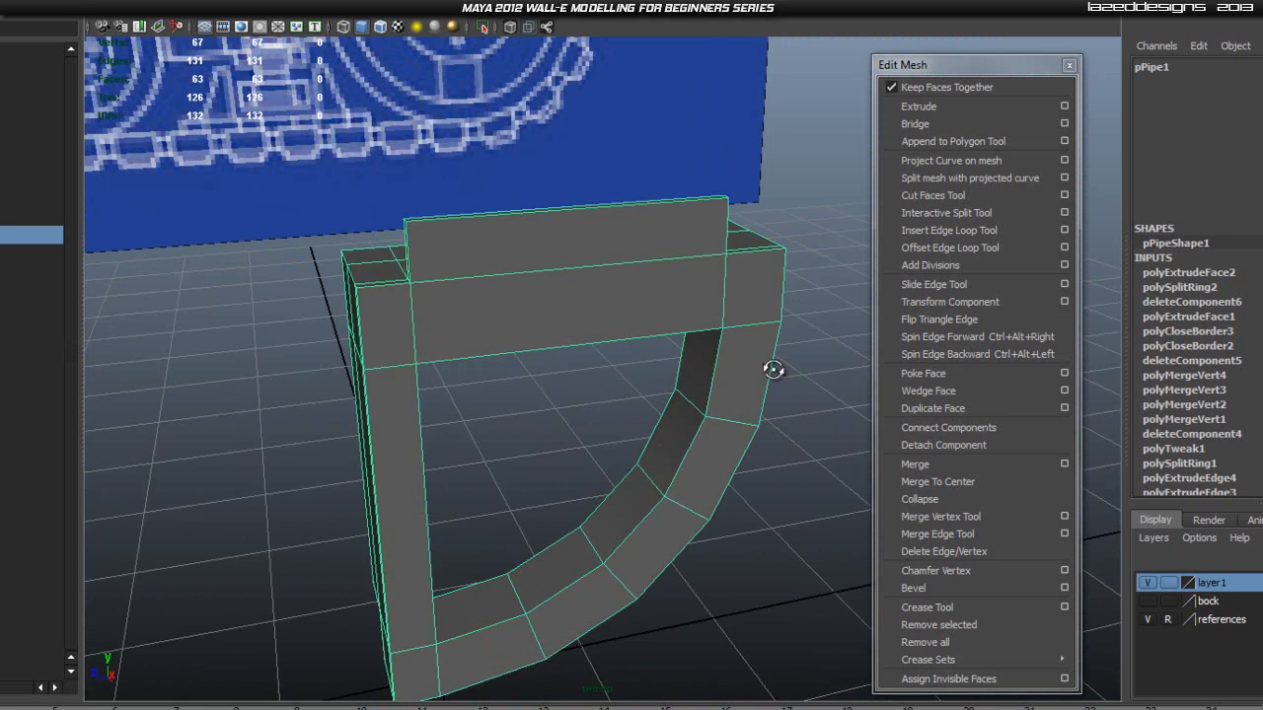
left_click_drag(787, 370, 565, 370, "alt")
key("3")
key("1")
scroll(596, 337, "up", 2)
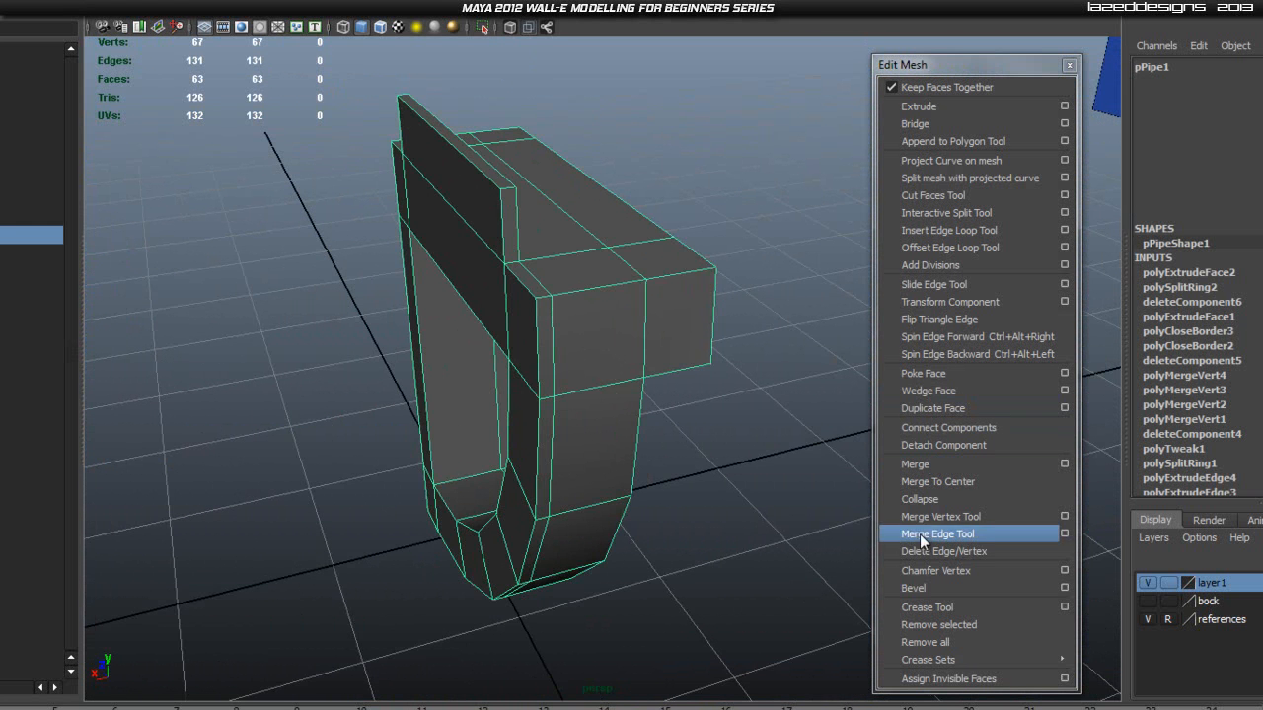
left_click(947, 230)
left_click_drag(826, 268, 497, 292, "alt")
right_click_drag(497, 292, 573, 274)
- Mirror the bracket's geometry in the -X direction, merged with the original and with connected border edges, and check the seam
left_click_drag(473, 280, 626, 248, "alt")
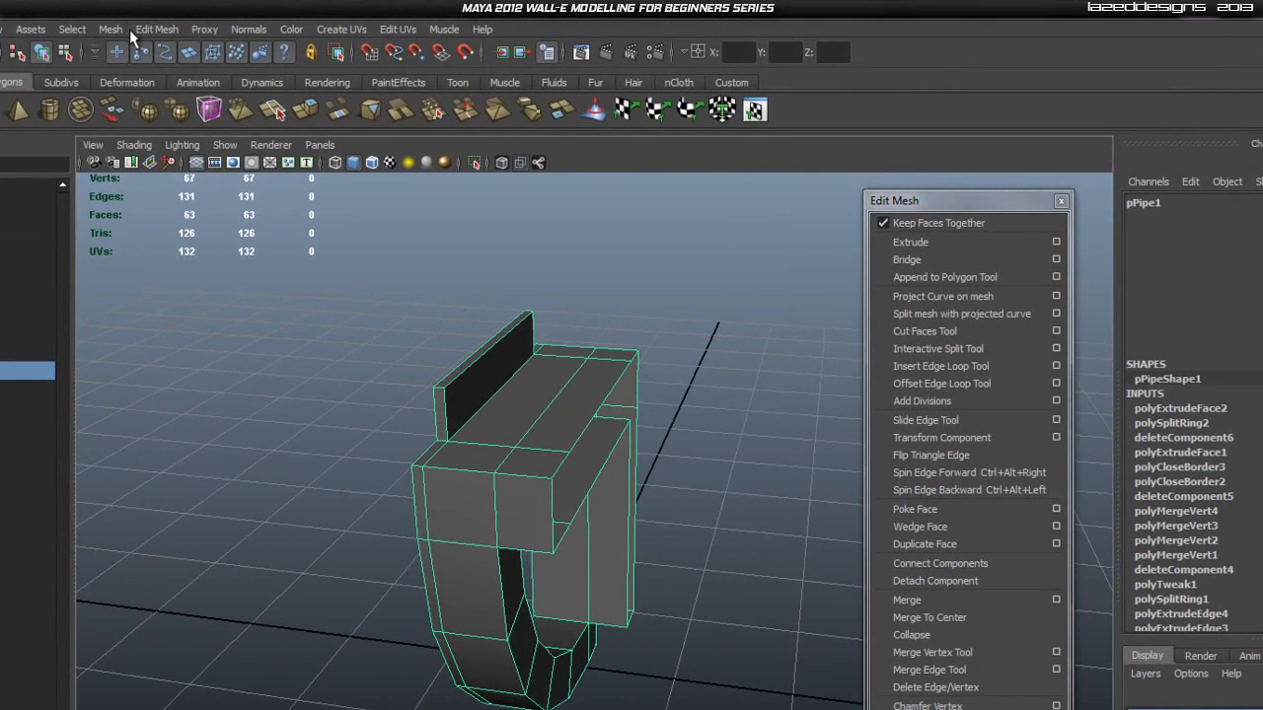
left_click(86, 35)
mouse_move(101, 31)
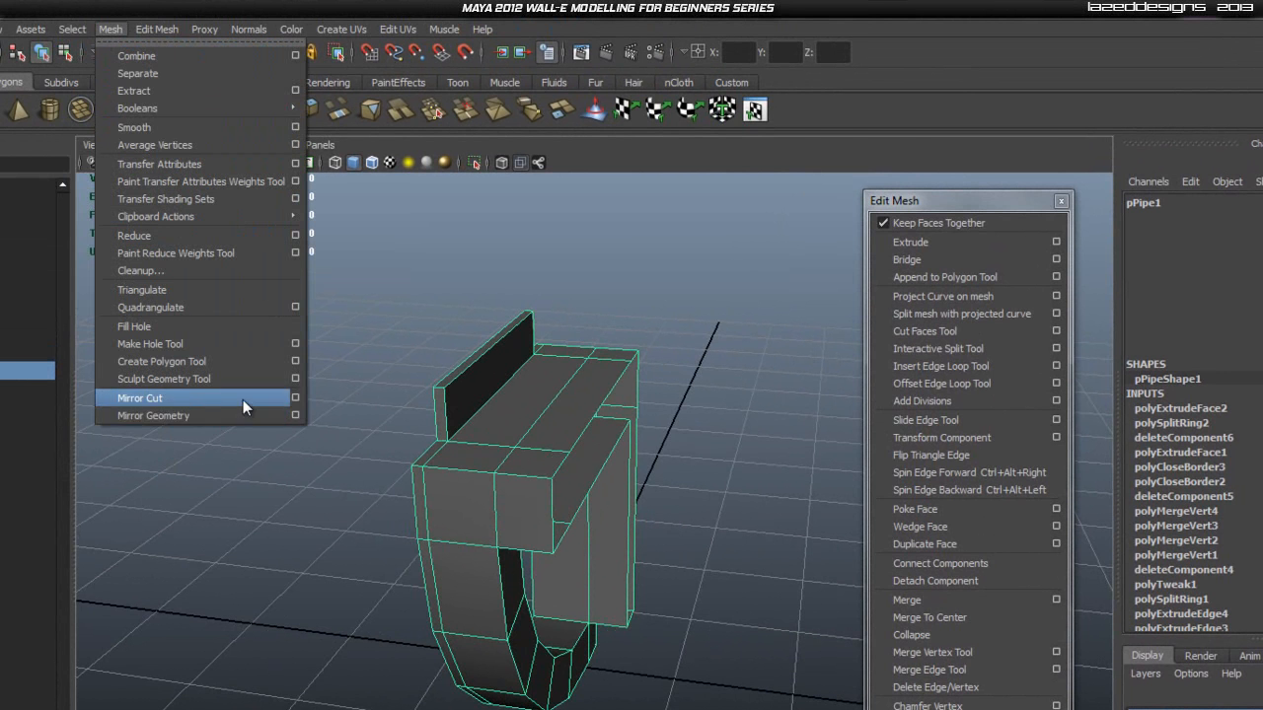
left_click(296, 415)
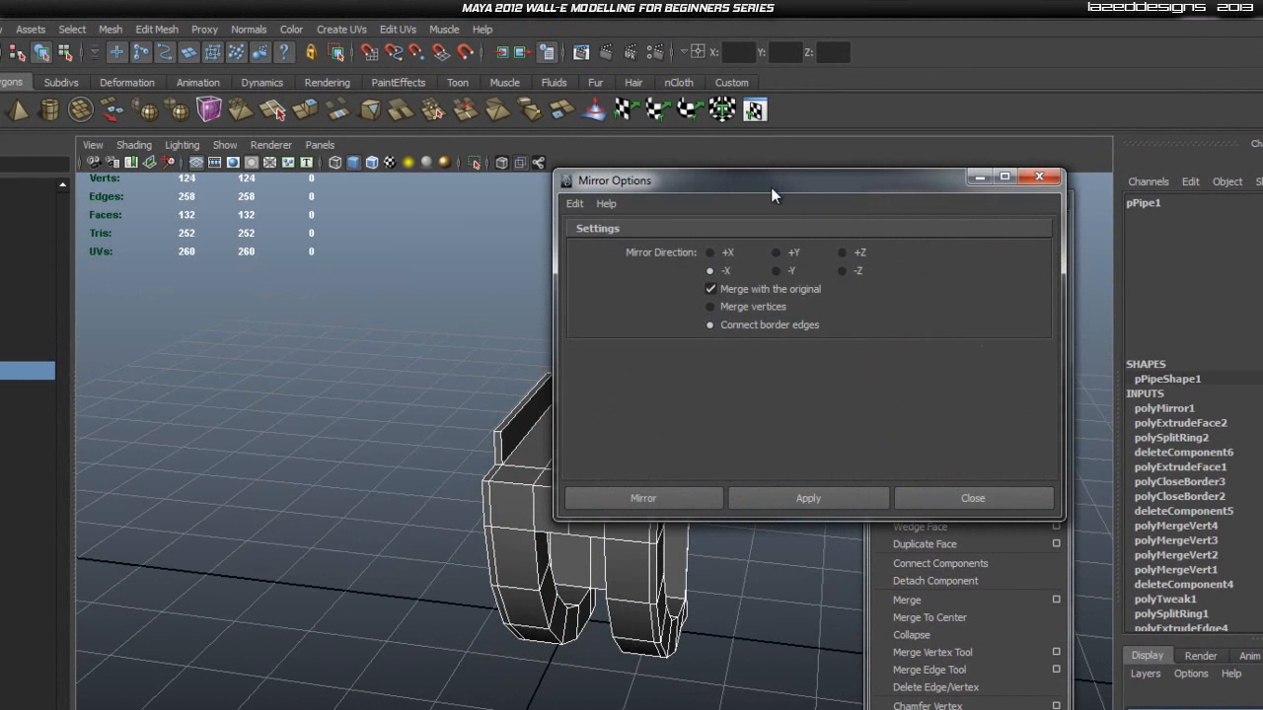
left_click_drag(774, 187, 1077, 187)
left_click_drag(790, 473, 657, 417, "alt")
scroll(497, 509, "up", 3)
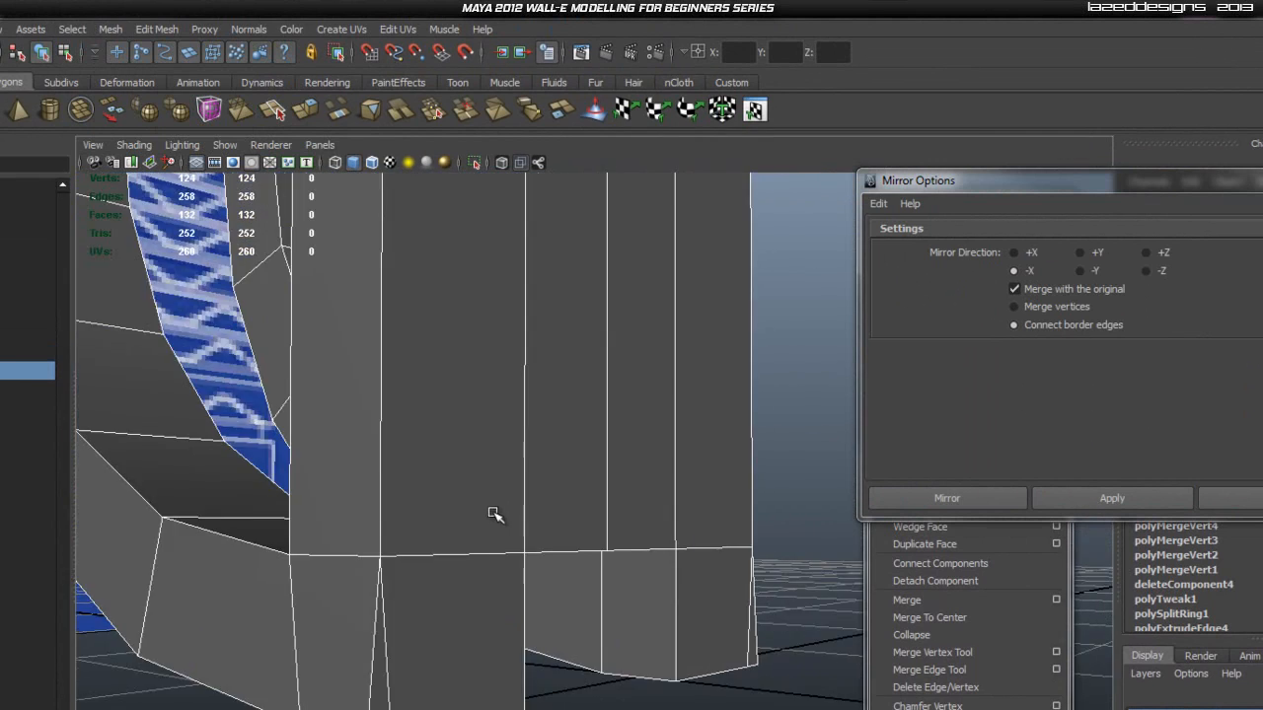
- Close the mirror options and set the mirror operation's merge threshold to 0.05
left_click_drag(497, 509, 496, 481, "alt")
left_click_drag(441, 434, 444, 604, "alt")
left_click_drag(1077, 197, 895, 114)
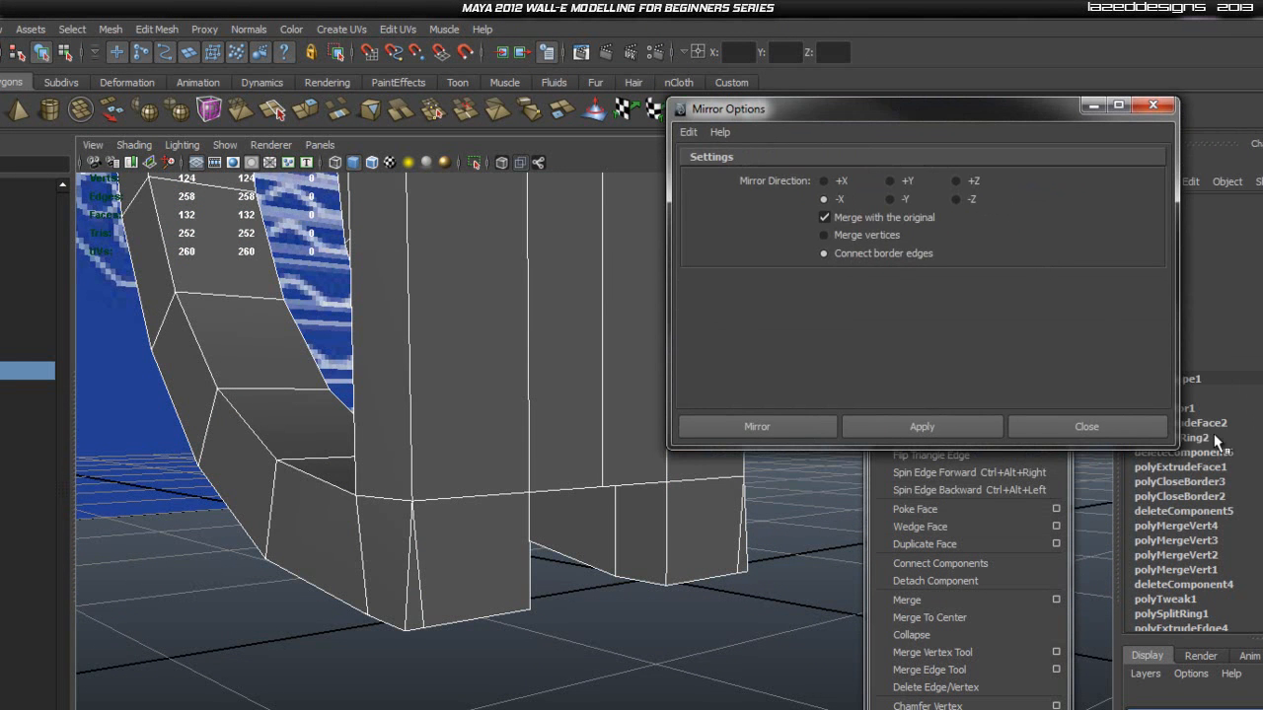
left_click(1152, 105)
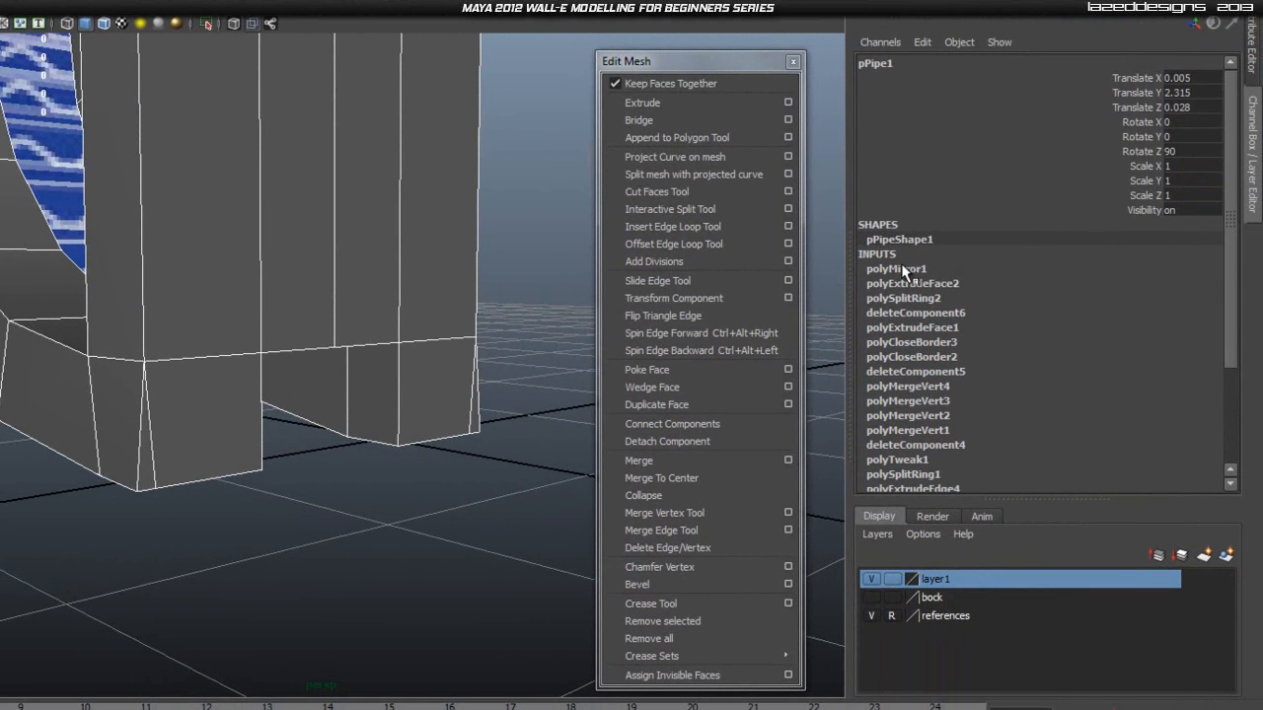
left_click(903, 269)
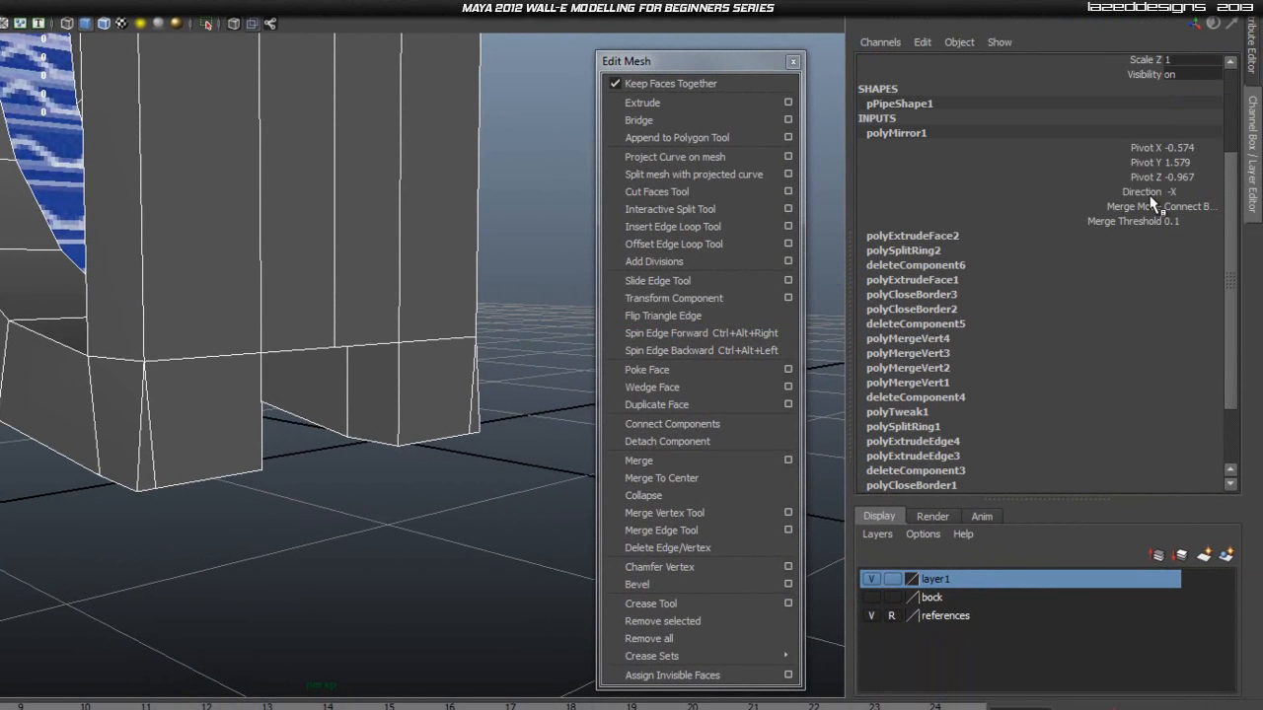
left_click(1216, 220)
type("0.05")
key("Return")
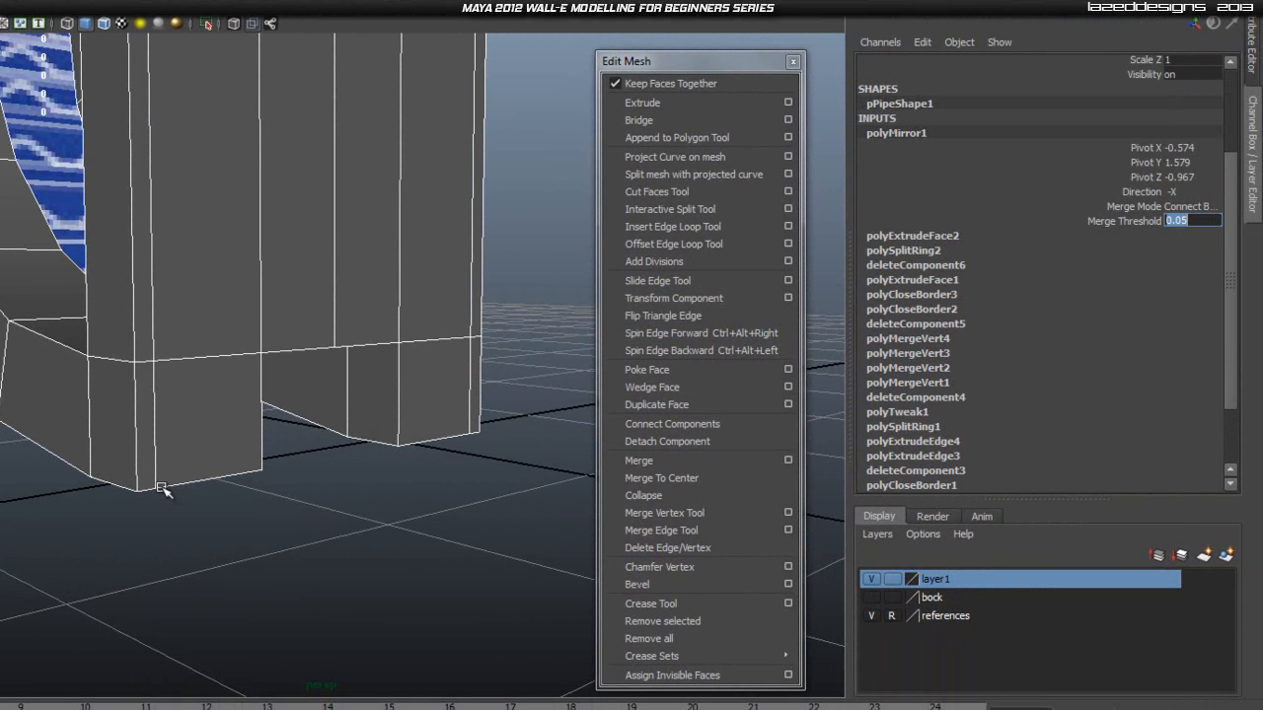
- Examine the mirrored bracket's seam, arms and both upright plates from several angles, then dismiss the floating mesh commands and deselect the bracket
left_click_drag(392, 351, 62, 343, "alt")
left_click_drag(146, 343, 382, 392, "alt")
left_click_drag(612, 392, 903, 354, "alt")
left_click_drag(725, 385, 634, 365, "alt")
middle_click_drag(743, 364, 708, 289, "alt")
left_click_drag(707, 289, 648, 329, "alt")
scroll(888, 353, "up", 5)
scroll(888, 353, "down", 5)
middle_click_drag(648, 329, 640, 388, "alt")
left_click_drag(640, 389, 1039, 52, "alt")
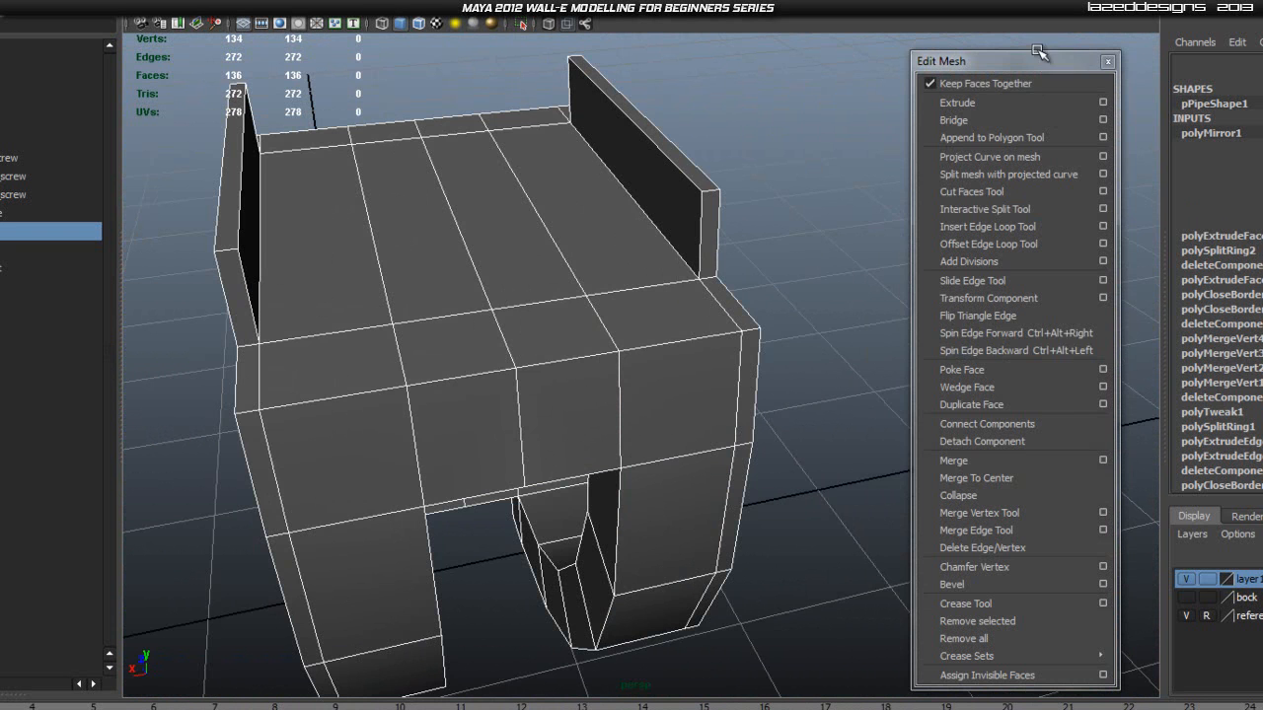
left_click(1109, 62)
left_click(818, 296)
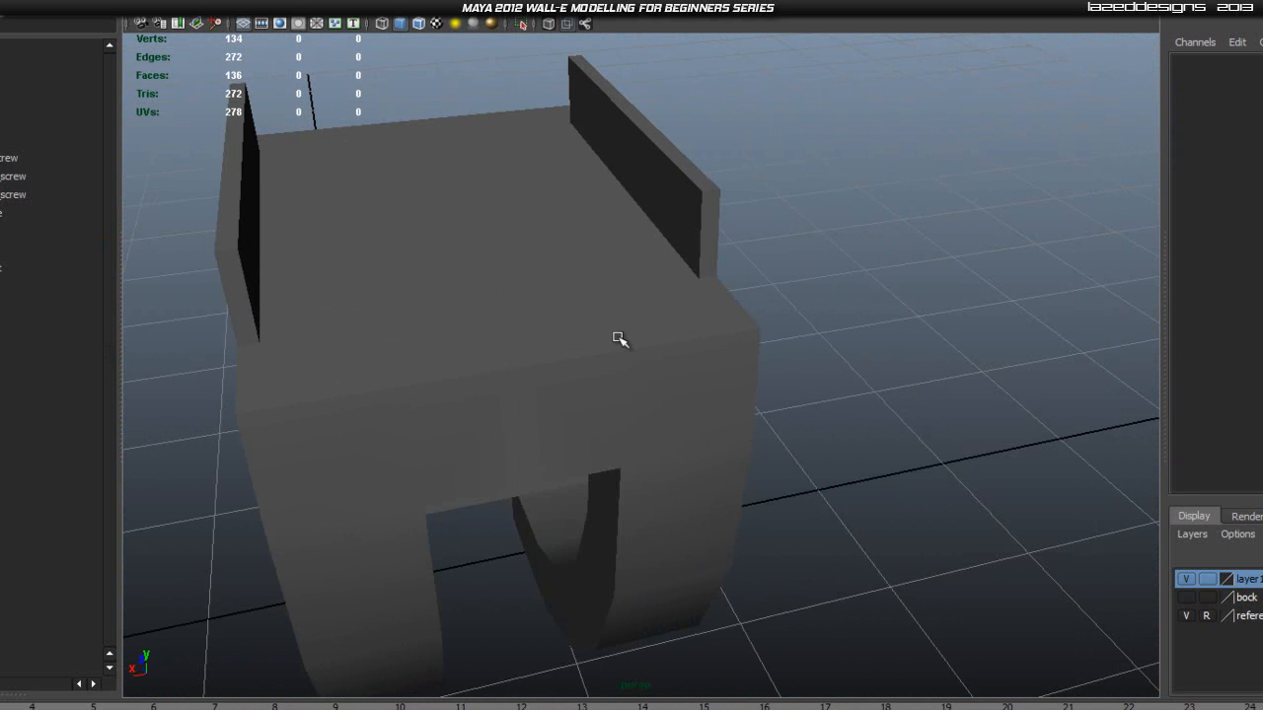
- Select the mirrored bracket and delete its construction history
left_click(688, 383)
left_click_drag(687, 382, 710, 401, "alt")
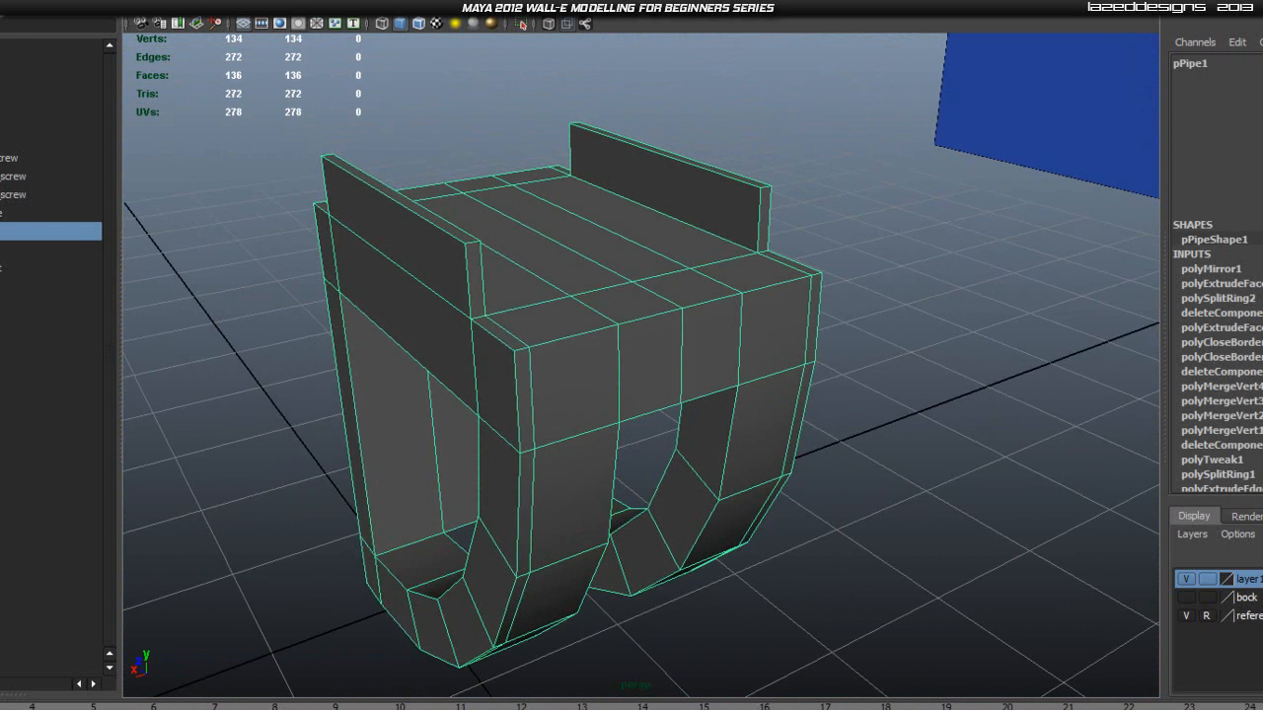
left_click(15, 8)
mouse_move(15, 95)
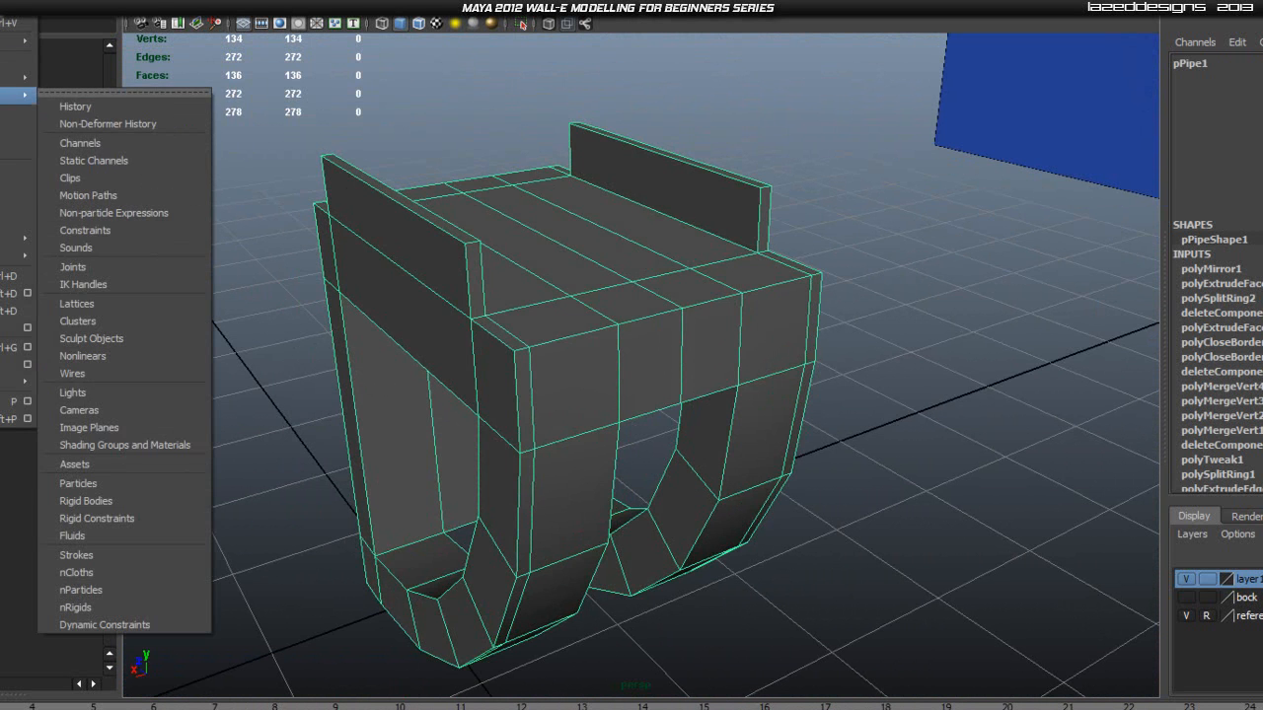
left_click(75, 106)
- Select all faces of the upright plate along one side of the beam and delete them
left_click_drag(660, 107, 671, 175, "alt")
right_click_drag(671, 175, 776, 105, "alt")
left_click_drag(776, 105, 703, 287, "alt")
left_click_drag(533, 227, 454, 251, "alt")
middle_click_drag(453, 251, 588, 288, "alt")
right_click_drag(482, 338, 469, 377)
middle_click_drag(624, 429, 700, 350, "alt")
left_click_drag(700, 349, 735, 357, "alt")
left_click_drag(501, 156, 733, 260)
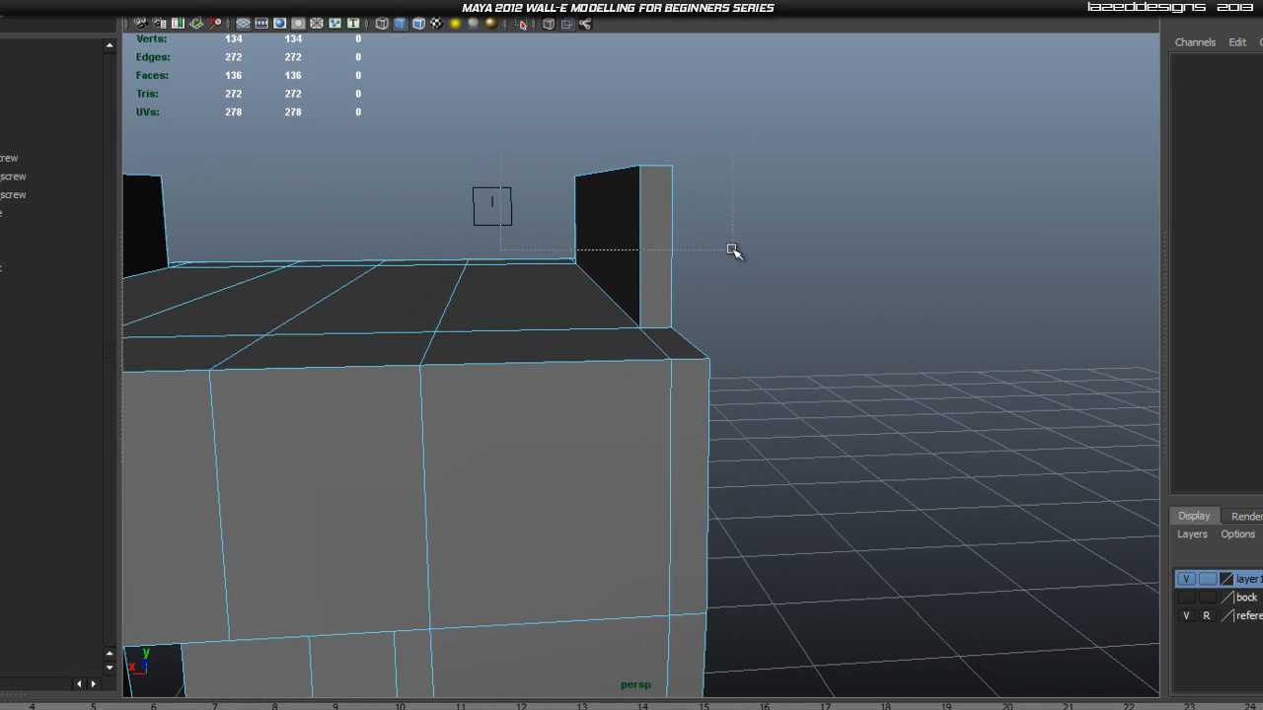
left_click_drag(729, 242, 730, 243)
left_click_drag(730, 243, 753, 266, "alt")
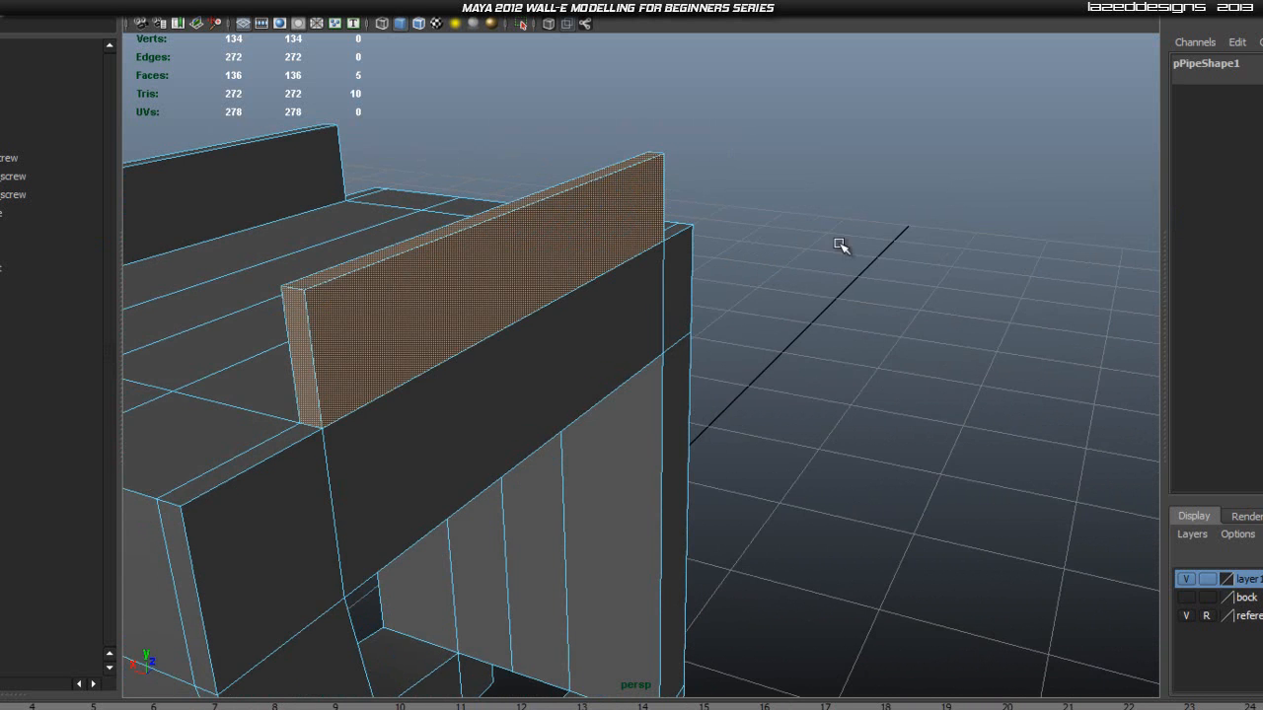
key("Delete")
- Return to object mode and fill the hole left in the beam by the removed plate
left_click_drag(653, 403, 542, 451, "alt")
right_click_drag(516, 333, 603, 305)
left_click(494, 343)
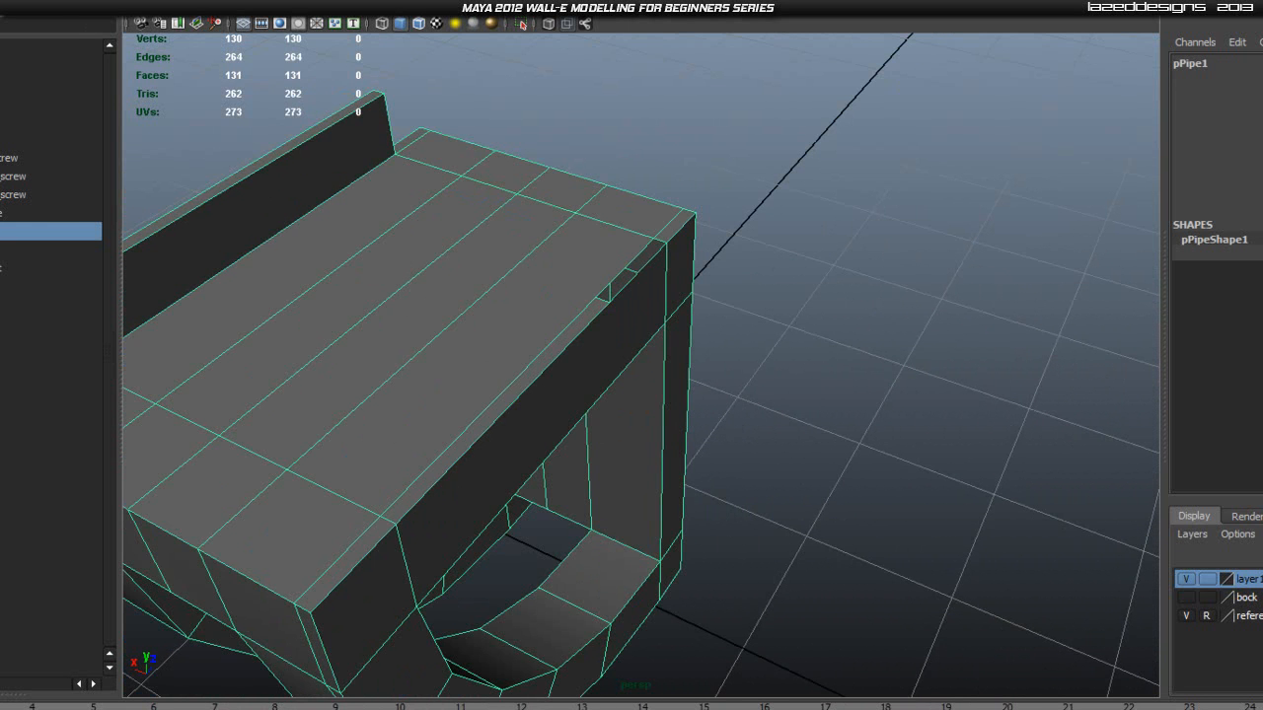
left_click(160, 3)
left_click(229, 188)
- Delete the narrow edge loop running around the bracket beside the long edge where the plate was removed
left_click_drag(860, 388, 531, 399, "alt")
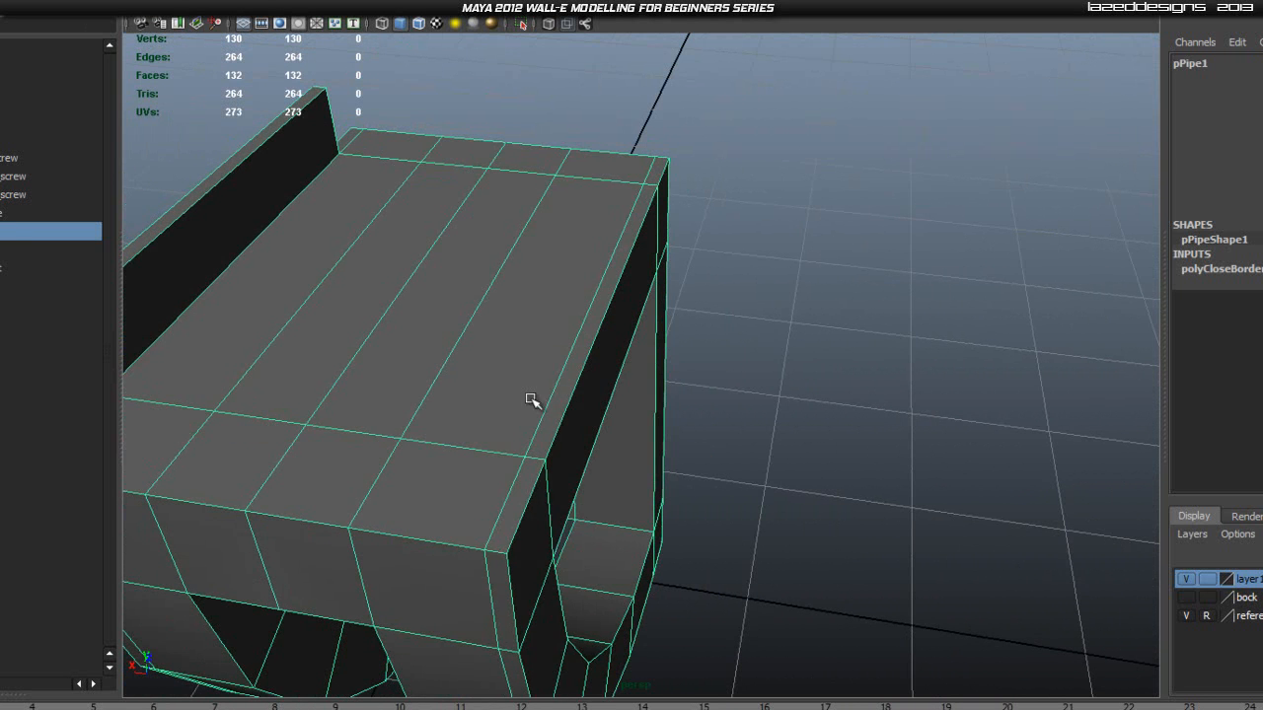
right_click_drag(531, 400, 544, 360)
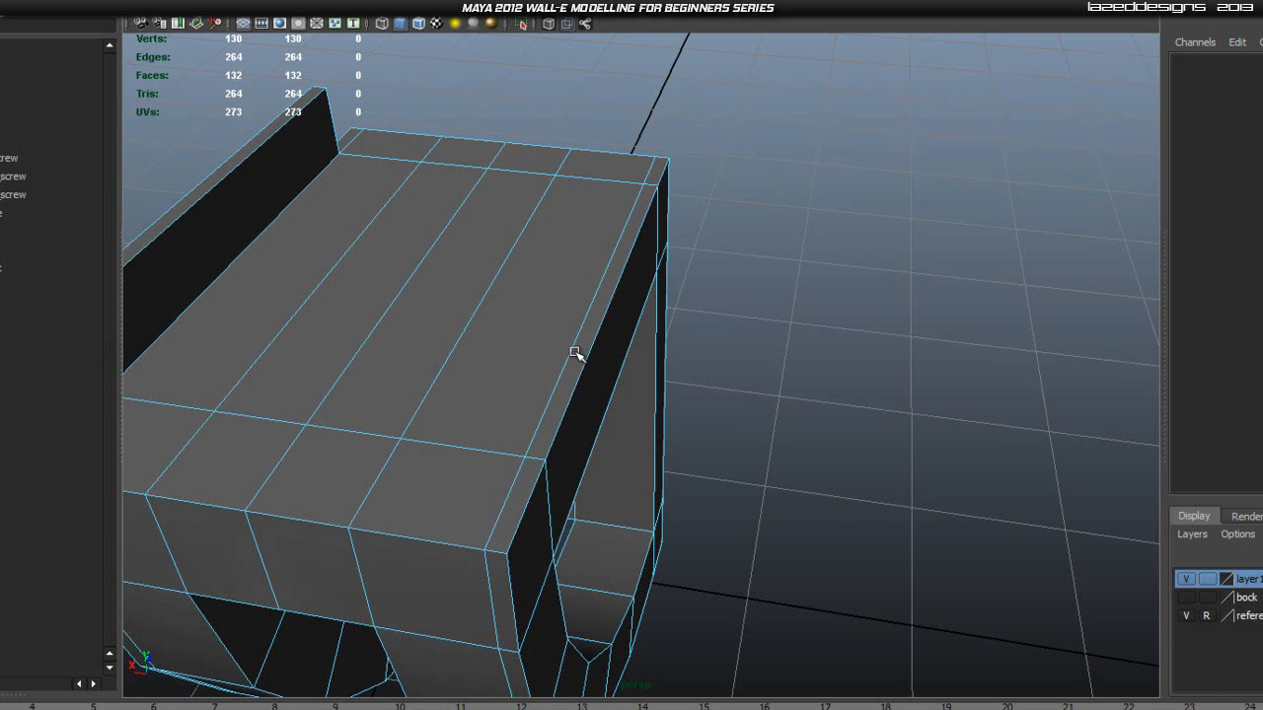
double_click(572, 350)
right_click(572, 351, "shift")
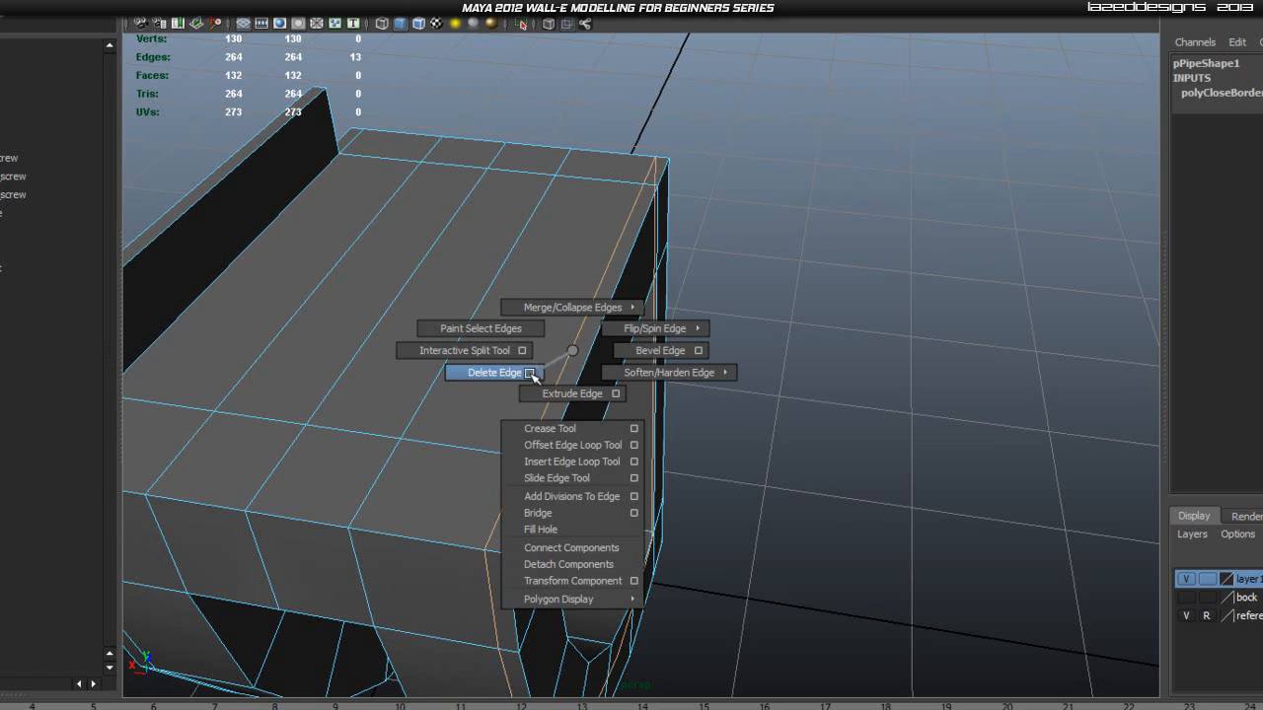
left_click(491, 373)
left_click_drag(491, 373, 895, 431, "alt")
left_click_drag(483, 434, 730, 470, "alt")
left_click_drag(632, 468, 600, 412, "alt")
- Return to object mode, reselect the bracket, and detach the Edit Mesh commands as a floating palette beside the model
right_click_drag(583, 361, 646, 340)
left_click(906, 354)
left_click_drag(905, 353, 855, 376, "alt")
left_click(483, 296)
left_click_drag(490, 290, 558, 362, "alt")
scroll(573, 359, "up", 5)
left_click(210, 29)
left_click(233, 40)
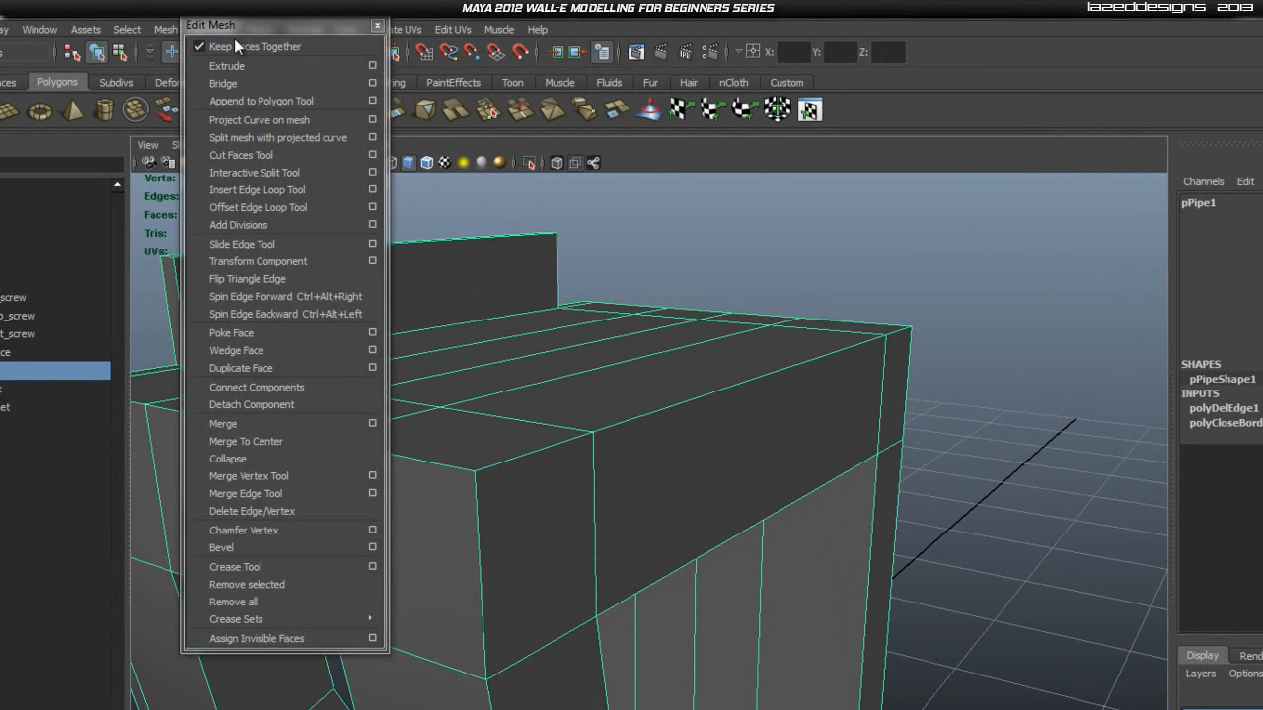
left_click_drag(249, 25, 1015, 200)
left_click_drag(597, 373, 721, 327, "alt")
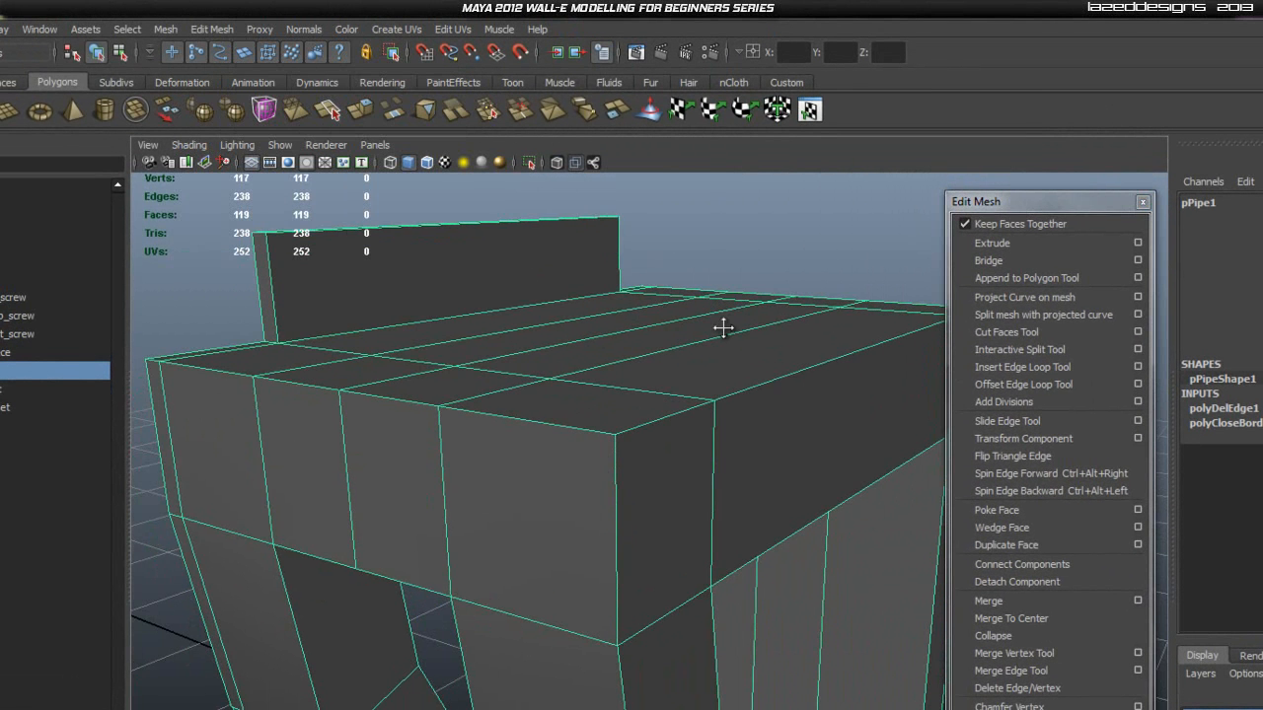
left_click(1052, 367)
- Run Mesh Cleanup on the bracket to select faces with more than four sides
mouse_move(631, 407)
right_mouse_down()
mouse_move(695, 385)
mouse_move(632, 416)
right_mouse_up()
left_click(165, 28)
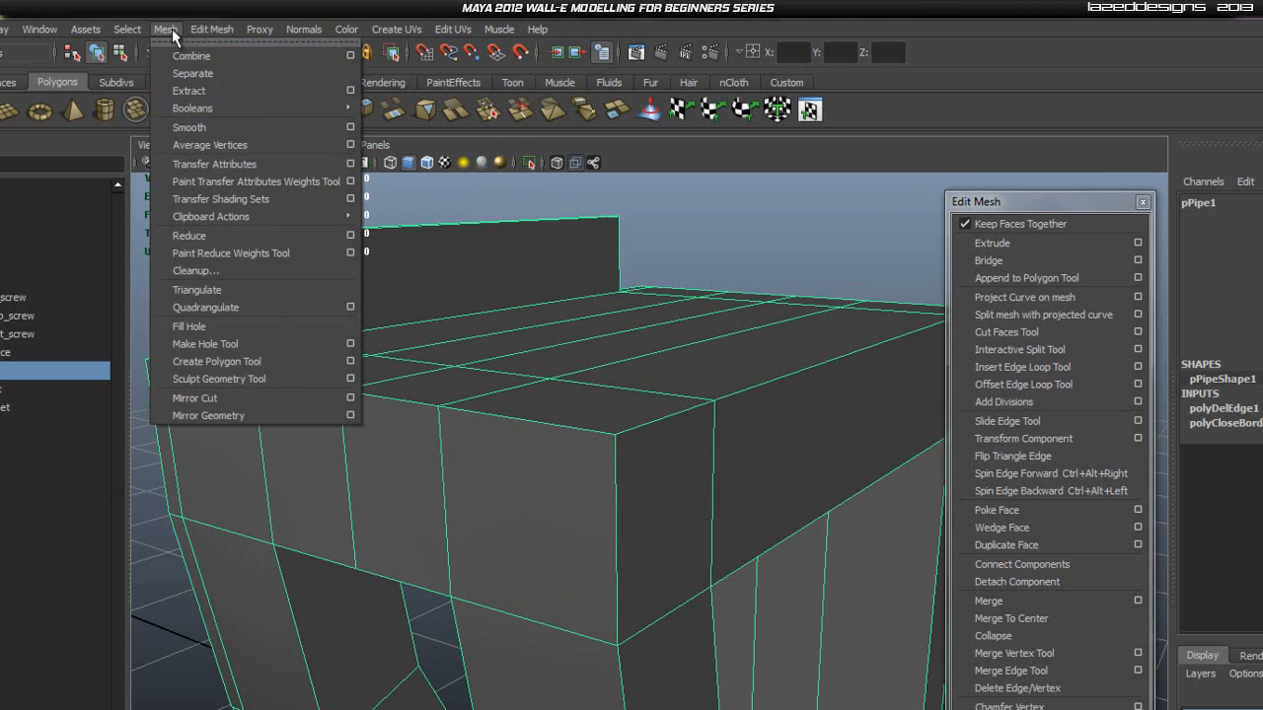
left_click(227, 271)
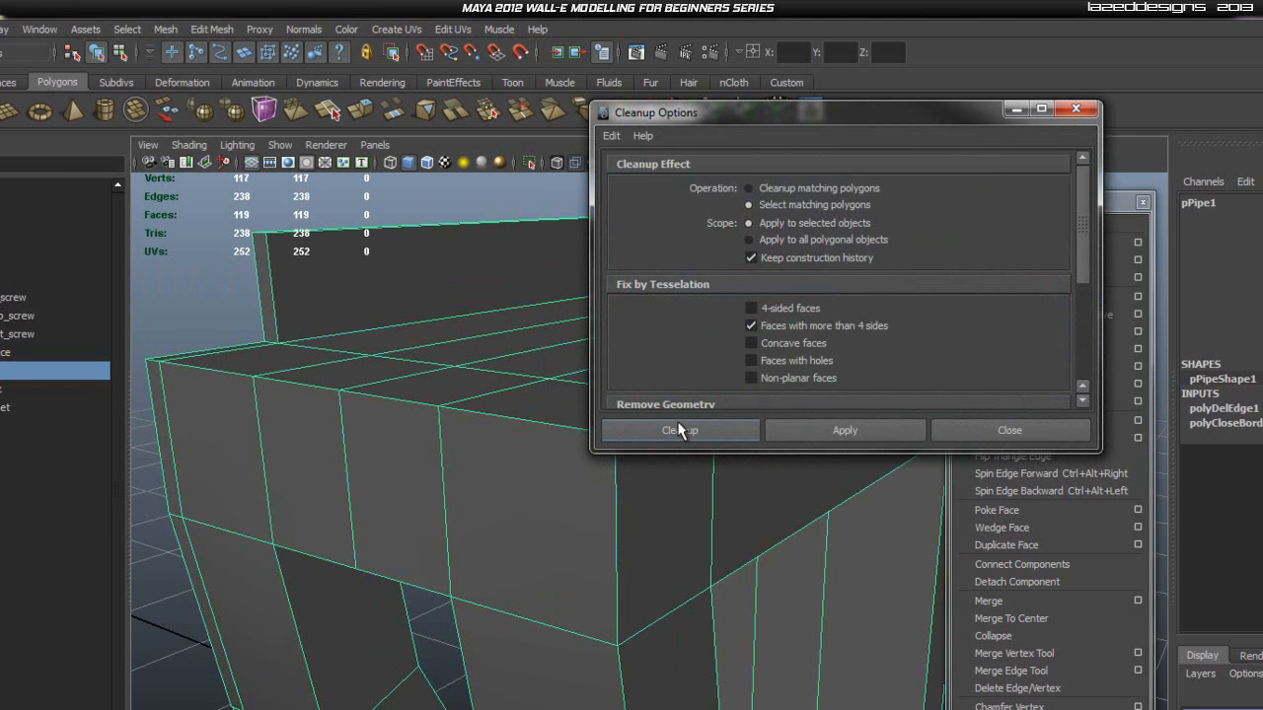
left_click(838, 434)
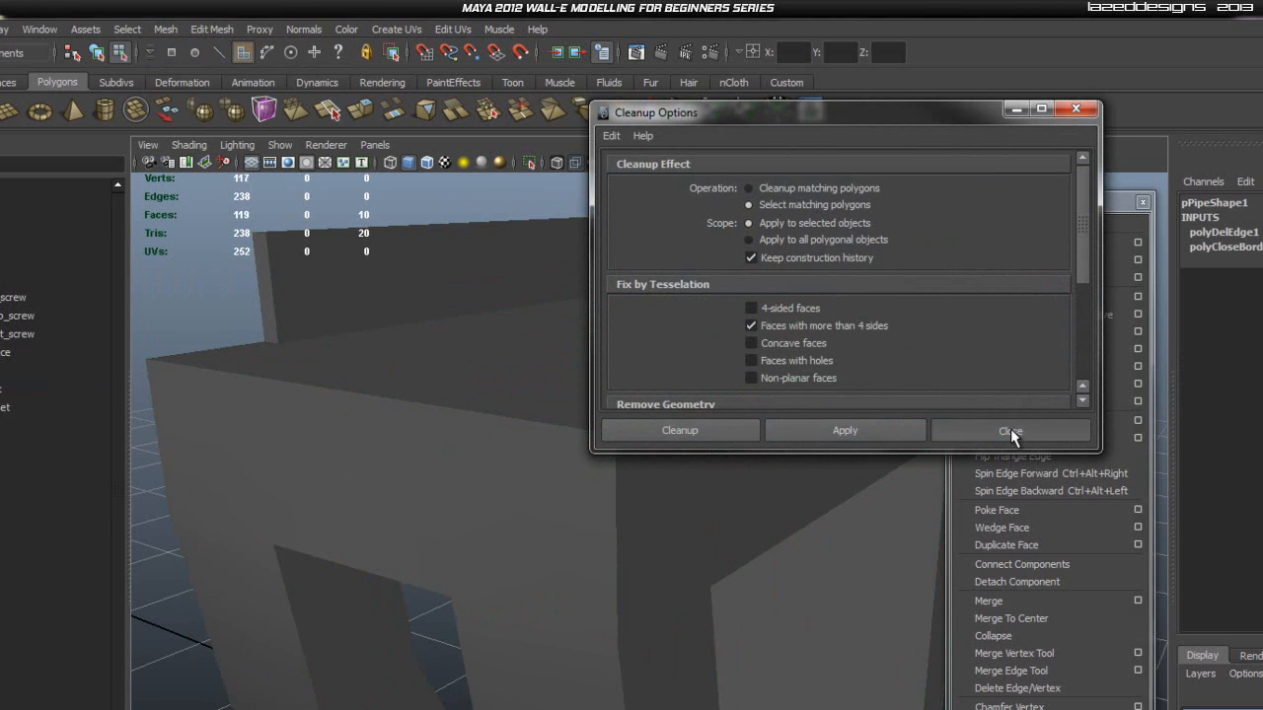
left_click(1010, 430)
- Insert an edge loop around the bracket close to the beam's long edge on the side without a plate
scroll(631, 493, "down", 3)
left_click_drag(612, 494, 652, 645, "alt")
left_click(626, 580)
scroll(629, 580, "up", 4)
left_click_drag(629, 579, 657, 603, "alt")
scroll(657, 604, "down", 2)
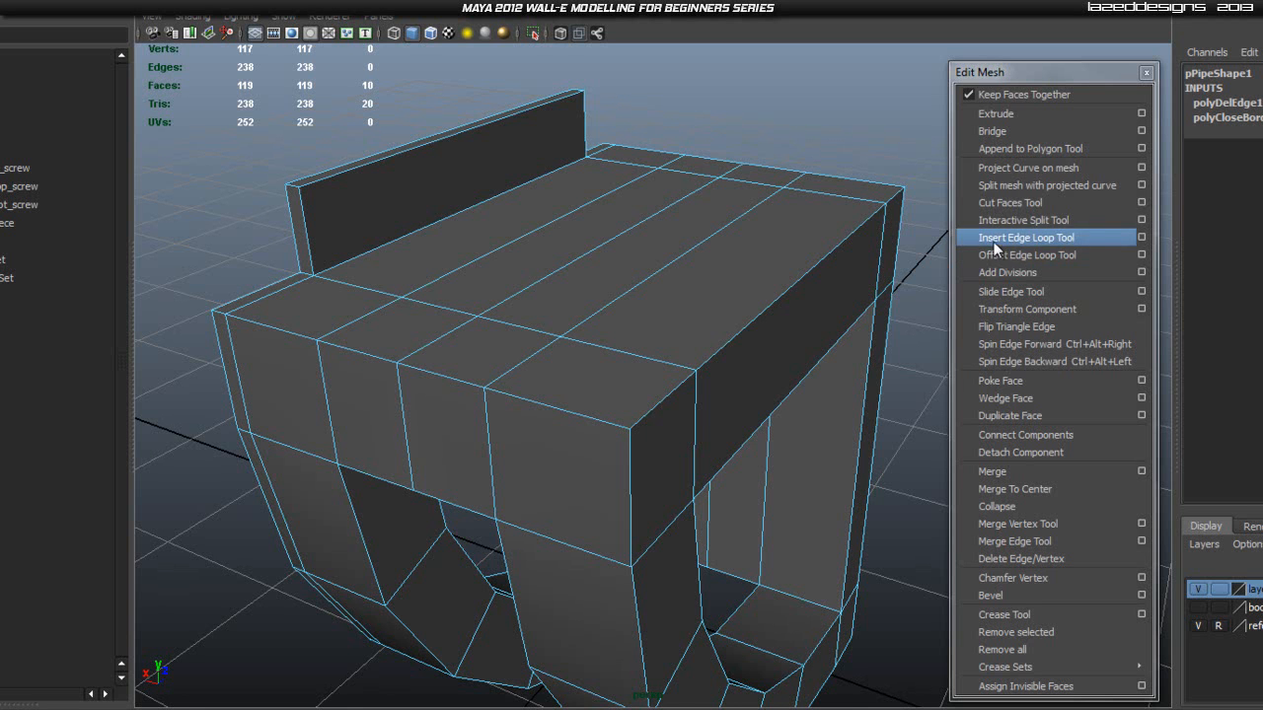
left_click(1051, 241)
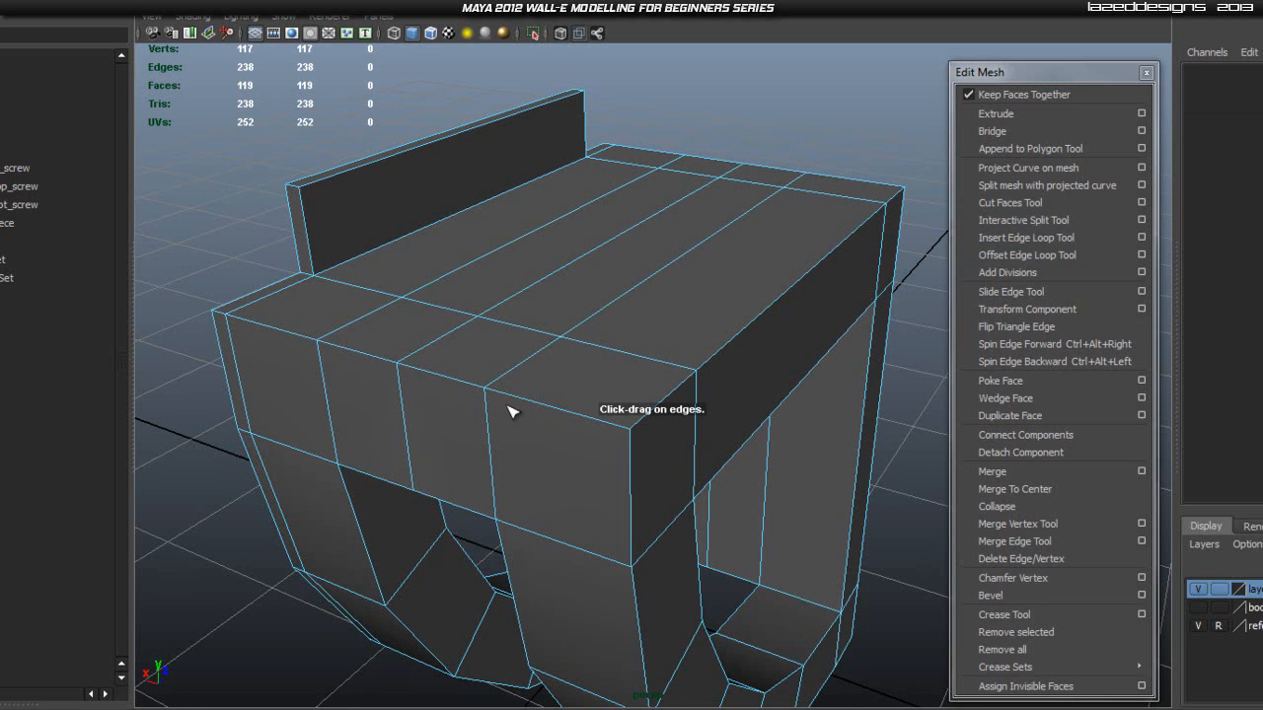
left_click_drag(613, 430, 622, 436)
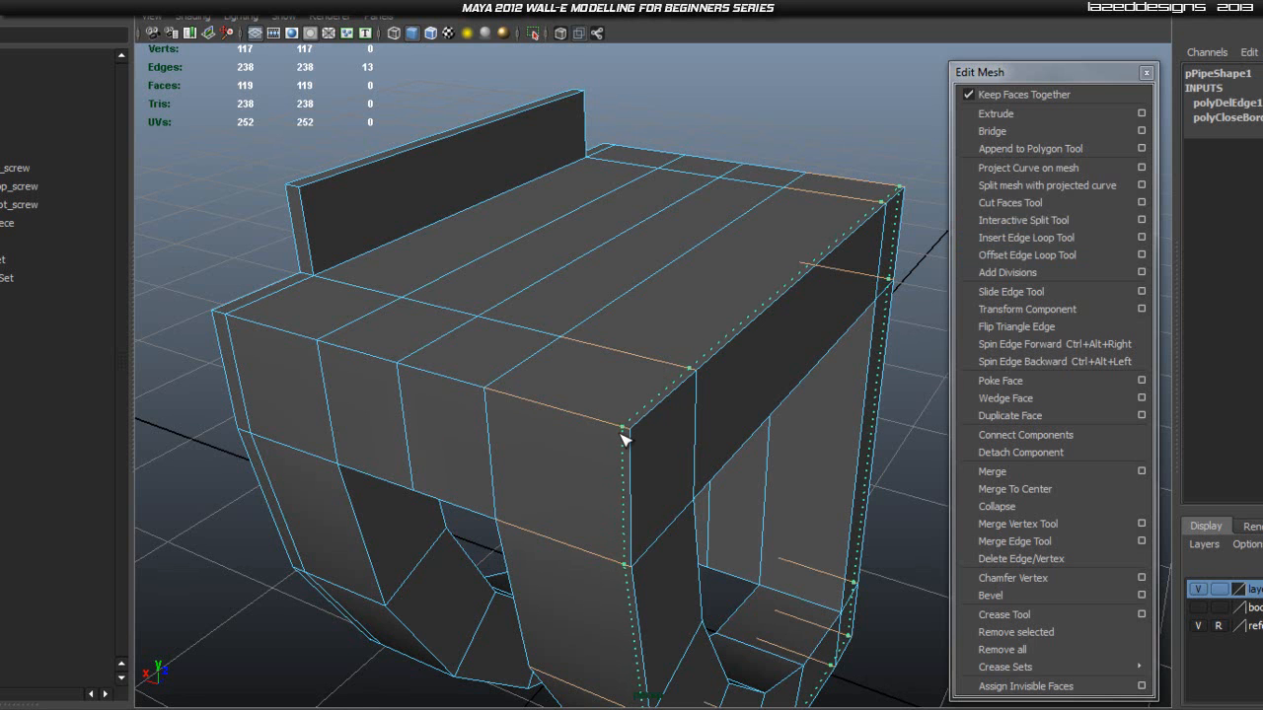
left_click_drag(622, 434, 383, 419)
- Insert tight edge loops along the beam's end edge and around the joint between the beam and the arm
scroll(642, 455, "up", 4)
left_click_drag(447, 383, 453, 391)
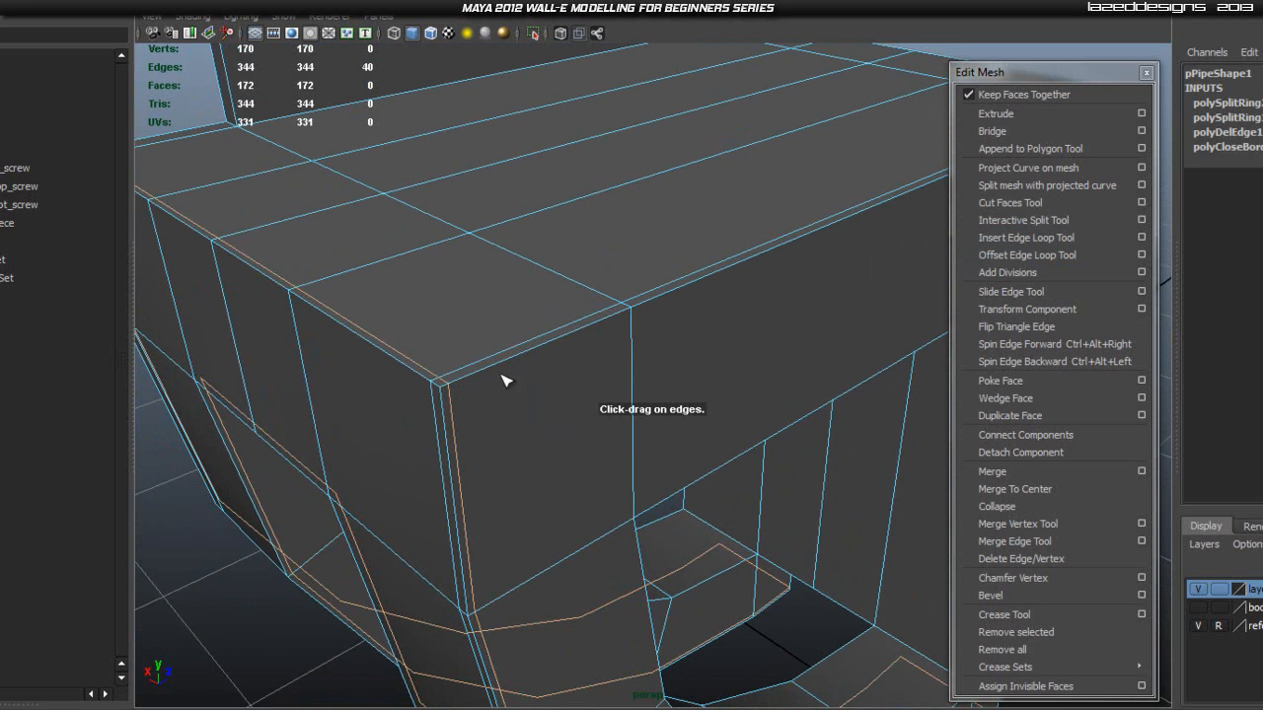
left_click_drag(615, 322, 642, 303)
scroll(648, 316, "down", 3)
left_click_drag(703, 419, 478, 341, "alt")
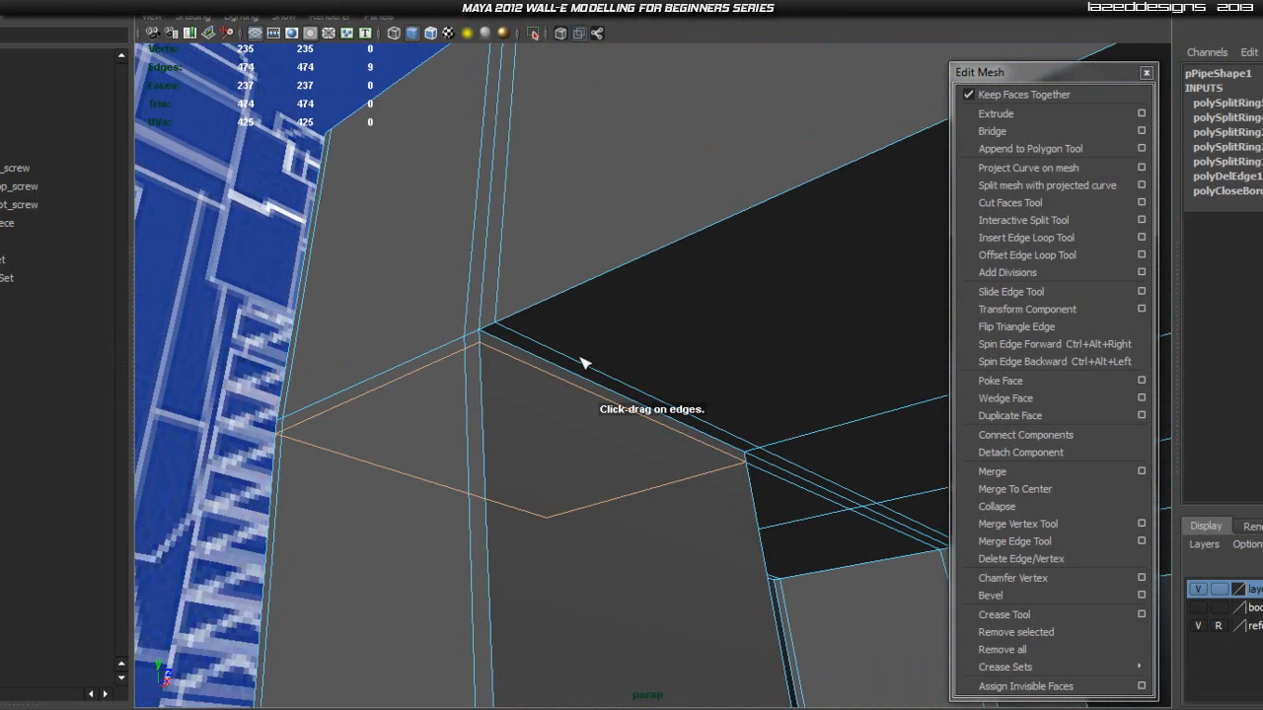
- Insert an edge loop down the curved arm's inner face, close to its long edge
scroll(510, 385, "up", 2)
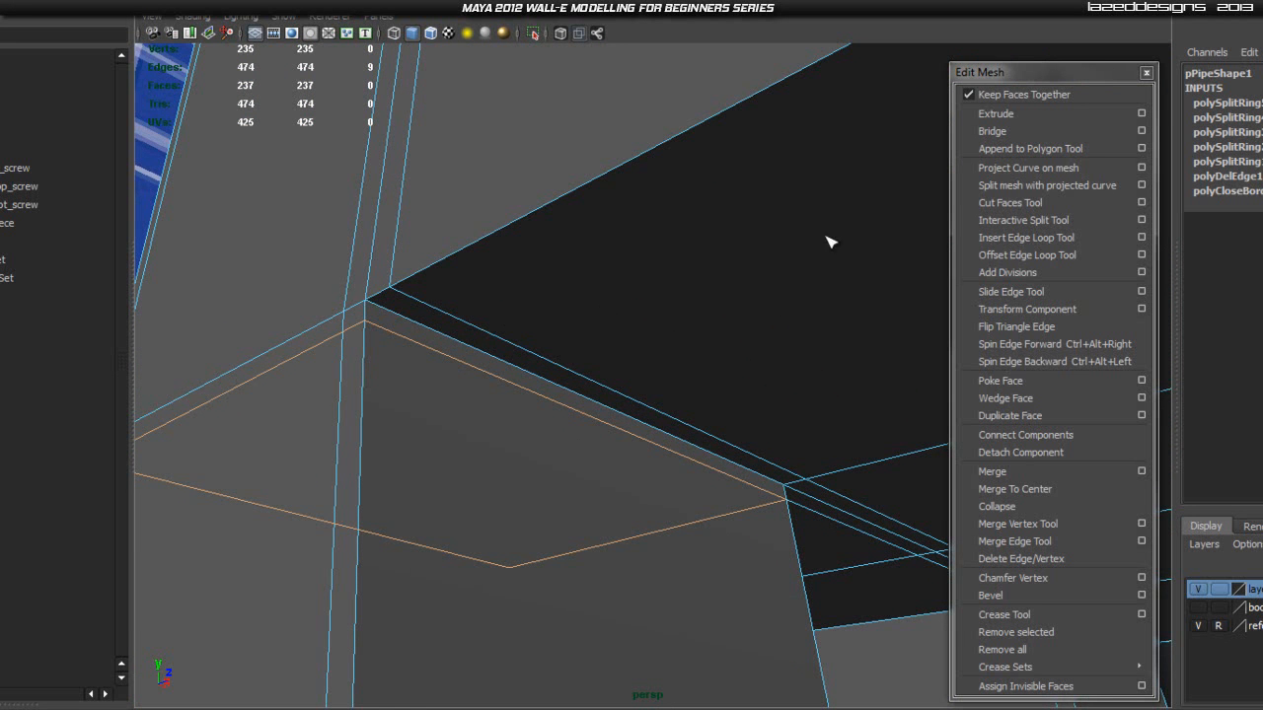
scroll(789, 234, "down", 5)
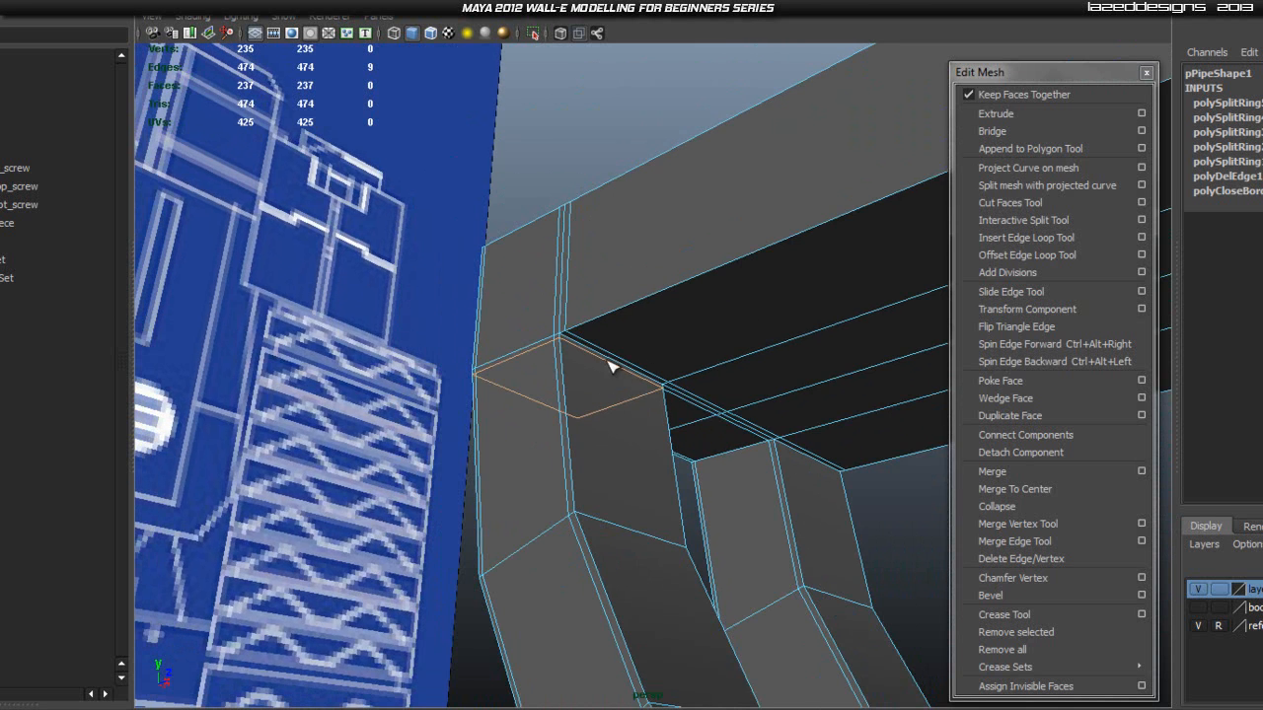
scroll(848, 343, "down", 3)
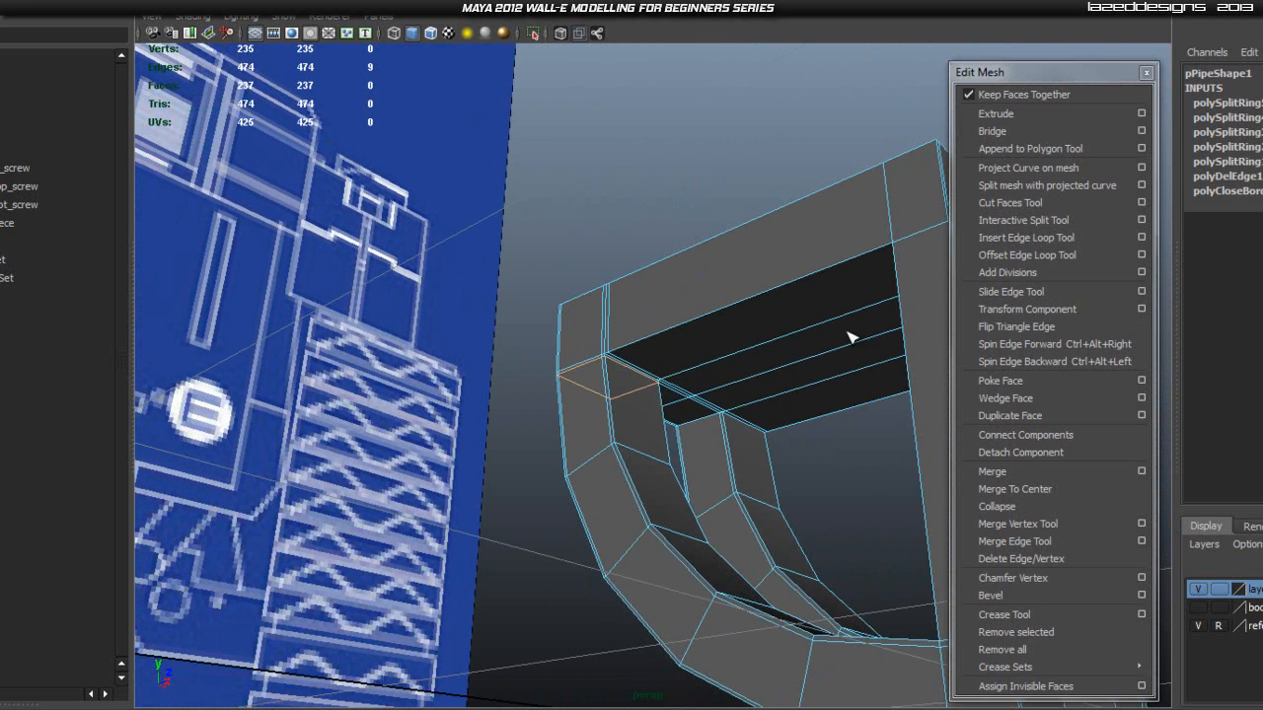
scroll(500, 385, "up", 8)
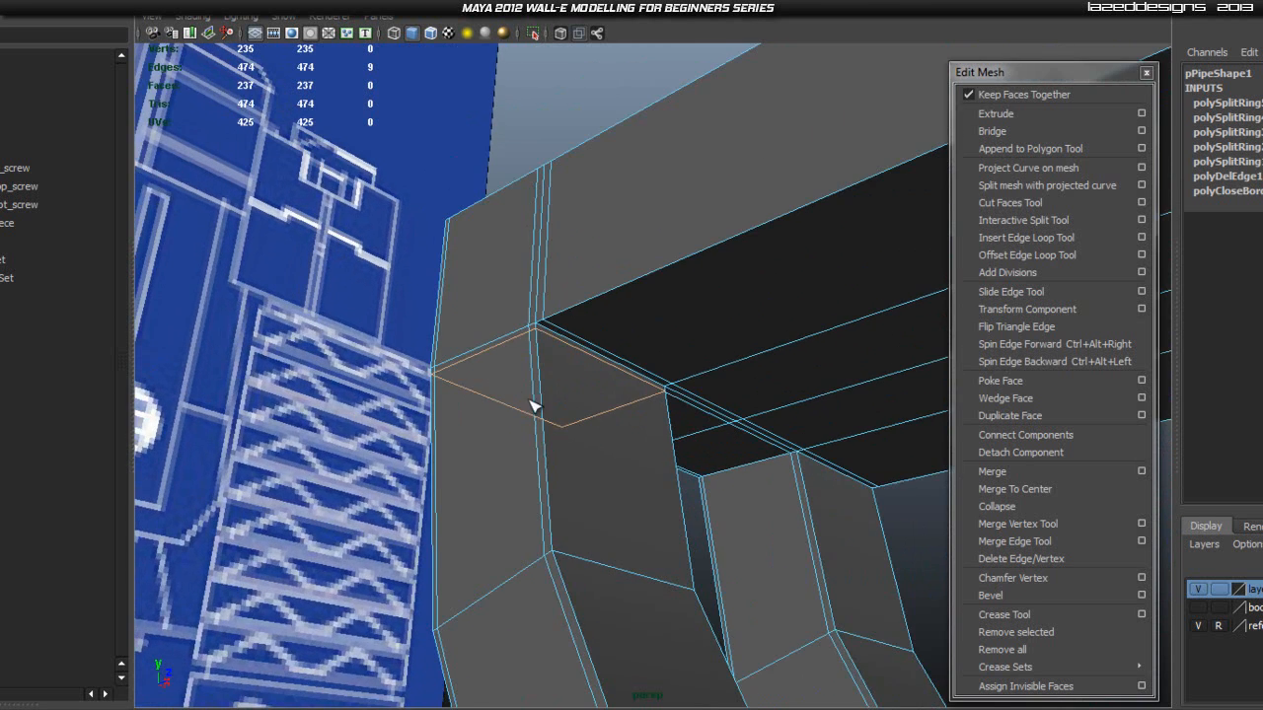
left_click_drag(319, 382, 427, 368, "alt")
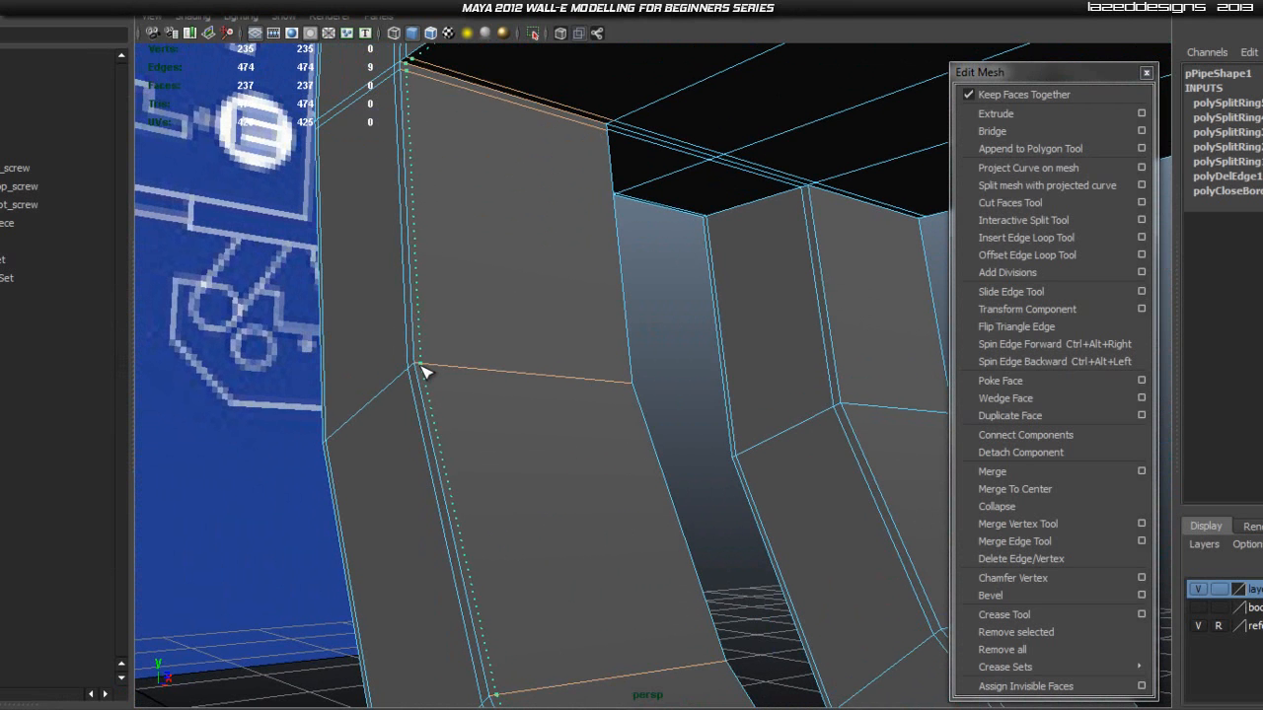
left_click_drag(426, 370, 426, 370)
- Insert further support edge loops close to the remaining sharp edges of the bracket's arms
right_click_drag(389, 293, 341, 382, "alt")
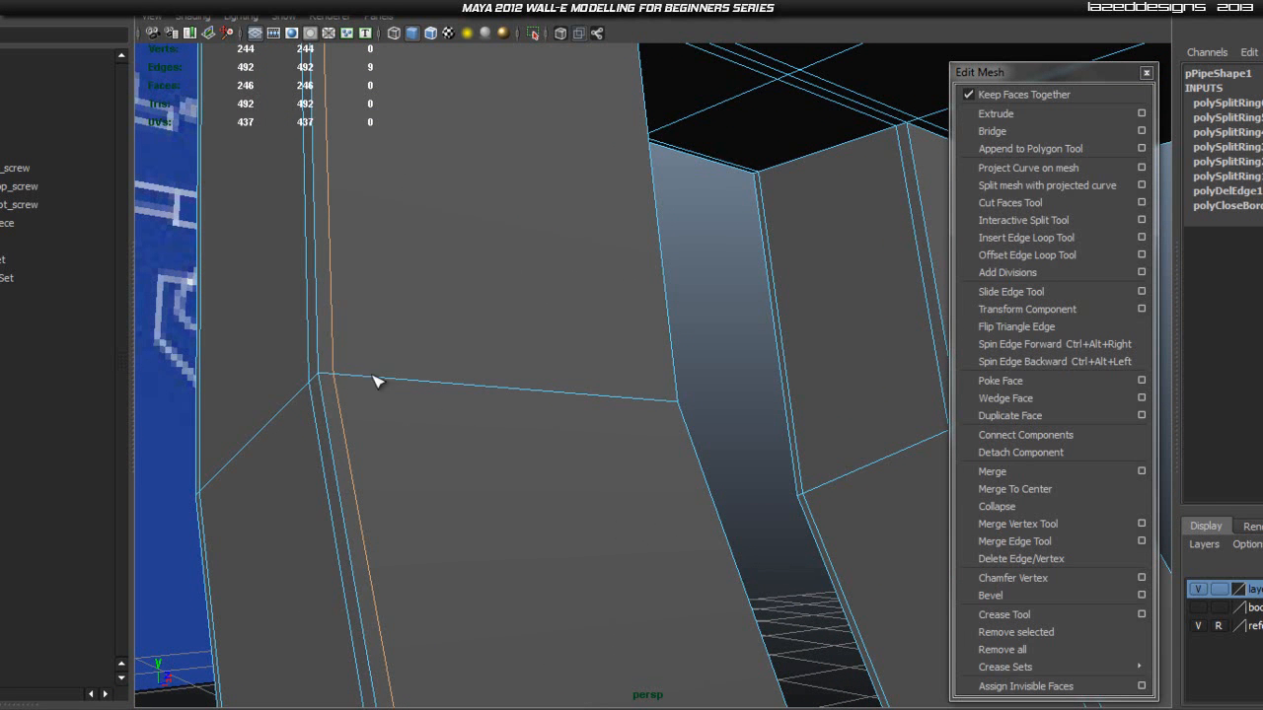
left_click_drag(674, 326, 612, 351, "alt")
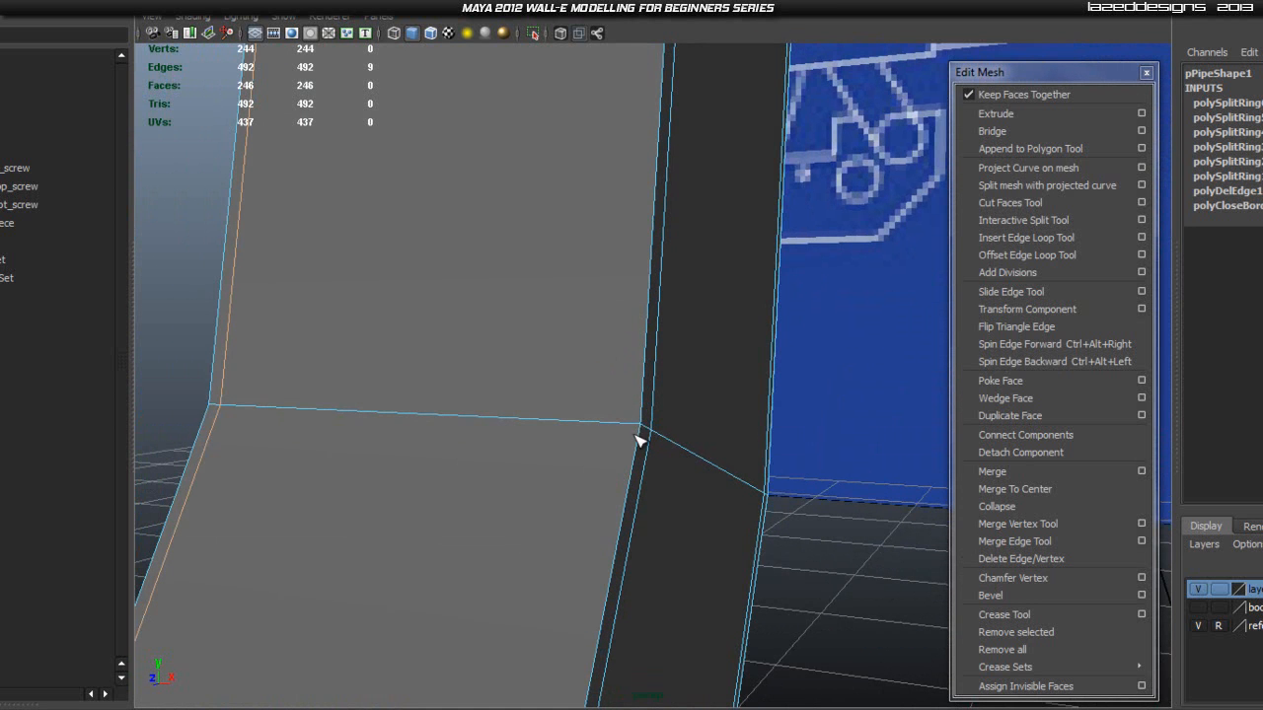
left_click(631, 426)
left_click_drag(630, 426, 513, 321, "alt")
left_click(695, 383)
left_click(676, 434)
left_click_drag(504, 263, 503, 247)
- Insert tight support edge loops on each side of the inner corner where the beam's underside meets the arm
left_click_drag(451, 287, 533, 347, "alt")
double_click(484, 222)
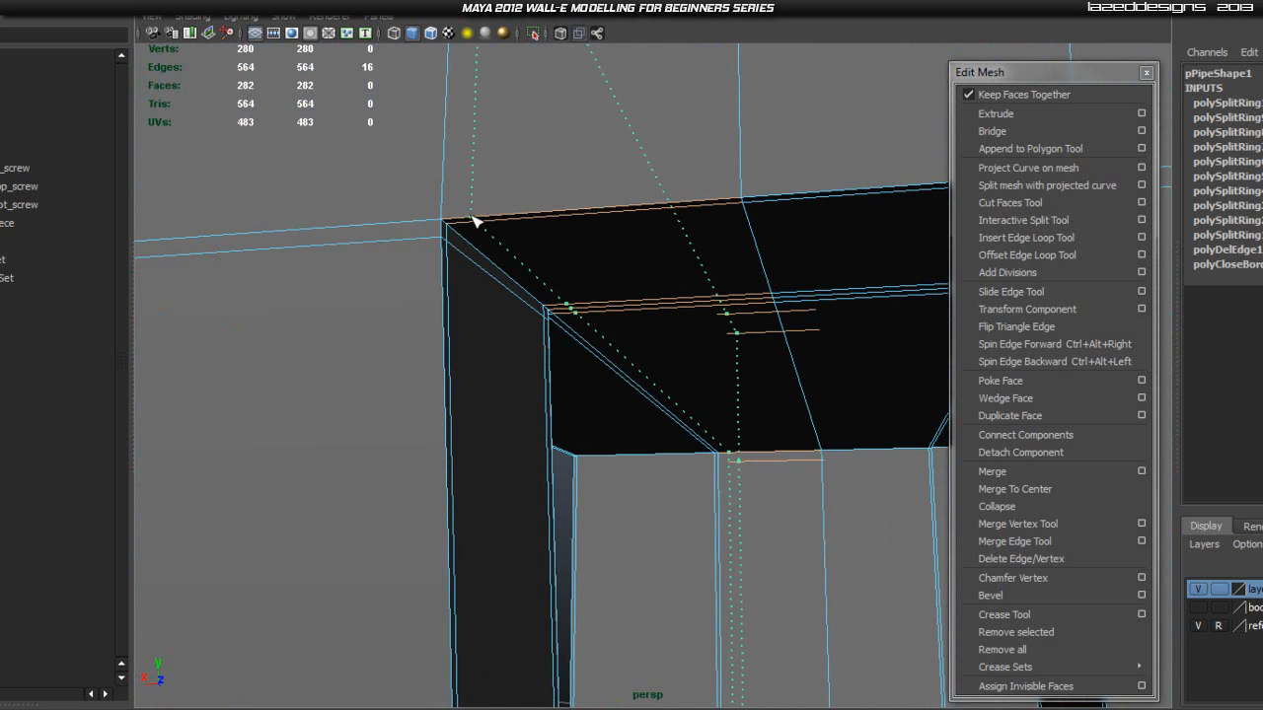
left_click_drag(457, 229, 435, 389)
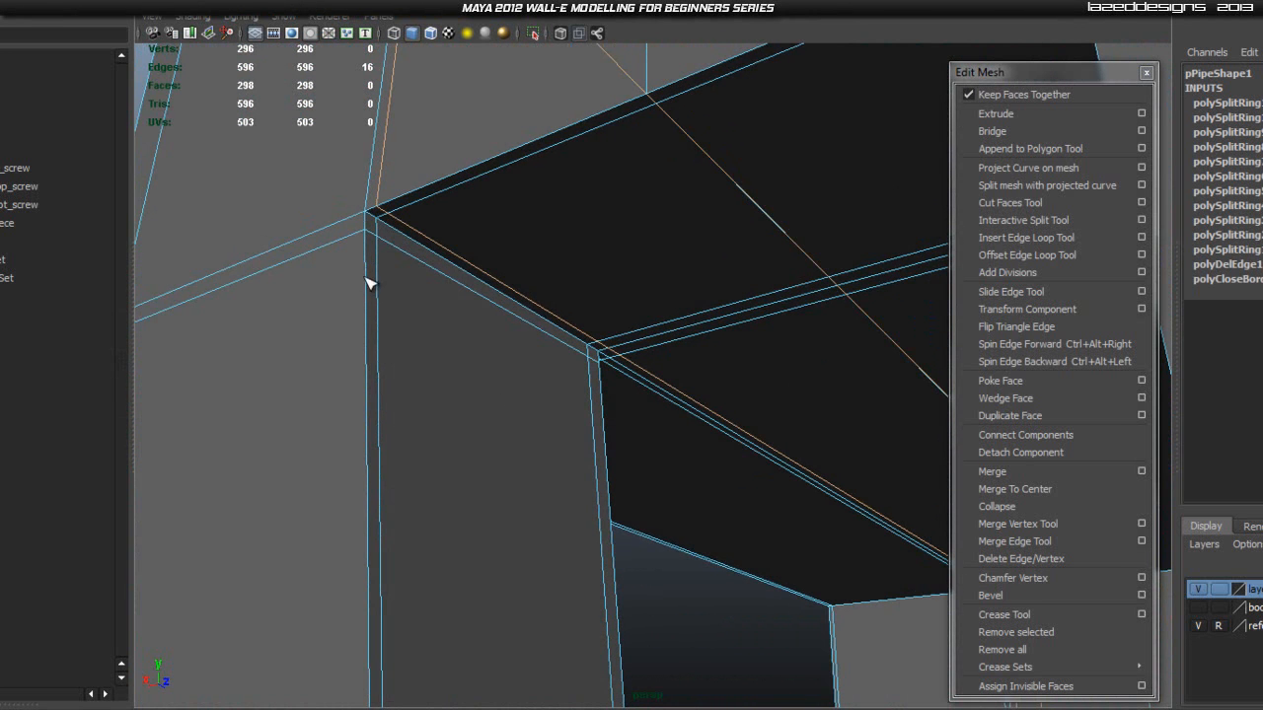
left_click_drag(366, 349, 475, 393, "alt")
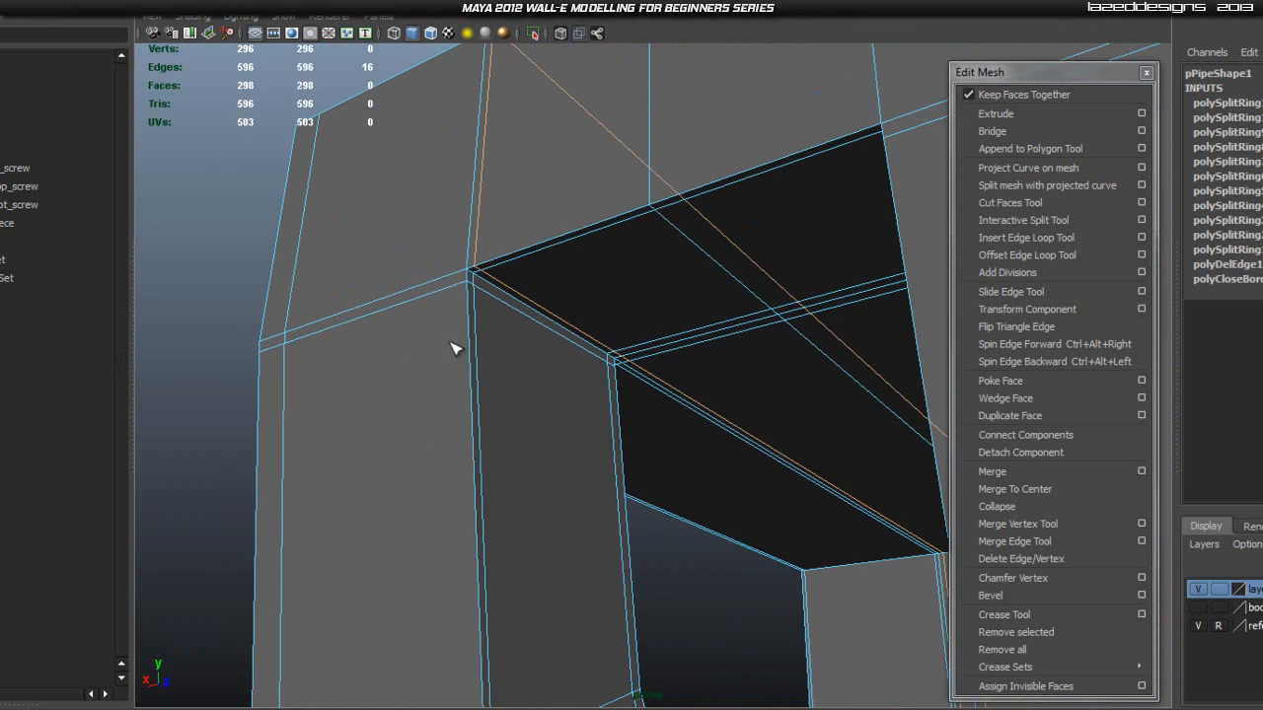
left_click_drag(412, 272, 402, 271)
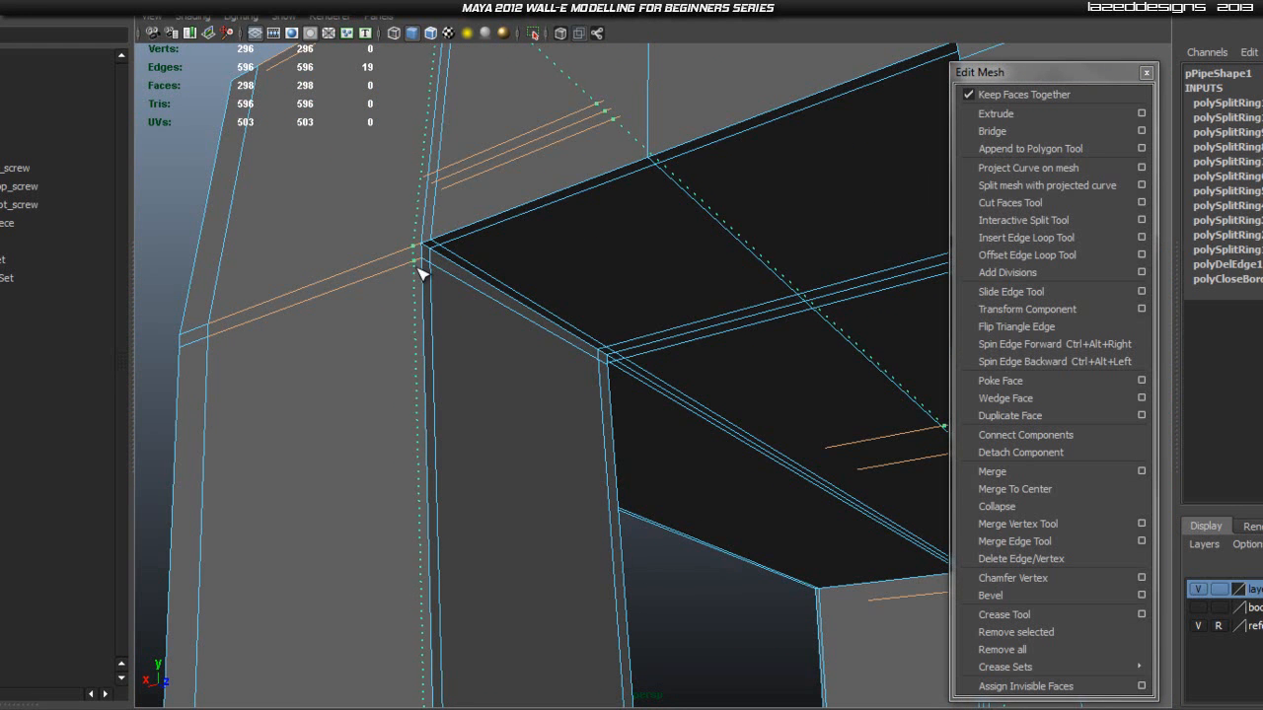
left_click_drag(421, 273, 426, 282)
- Insert an edge loop at the opposite arm's inner corner and another around the beam just above the openings
left_click_drag(254, 407, 706, 240, "alt")
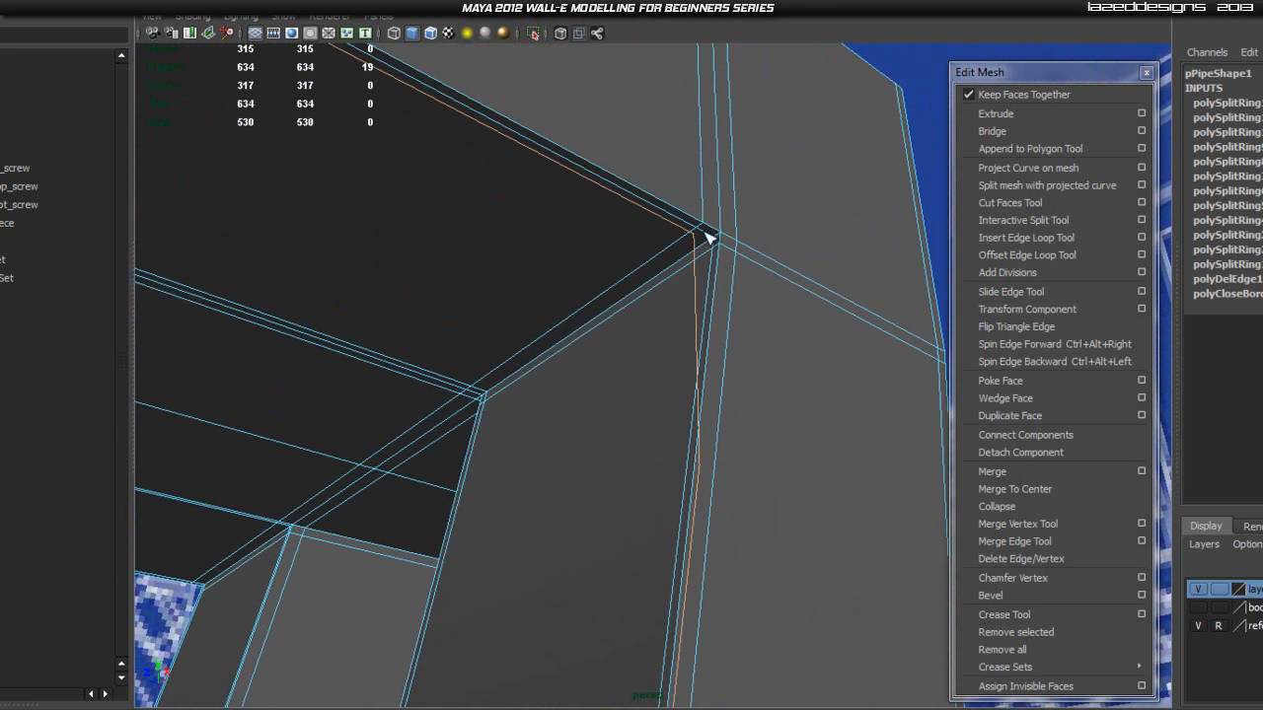
left_click_drag(733, 285, 634, 253, "alt")
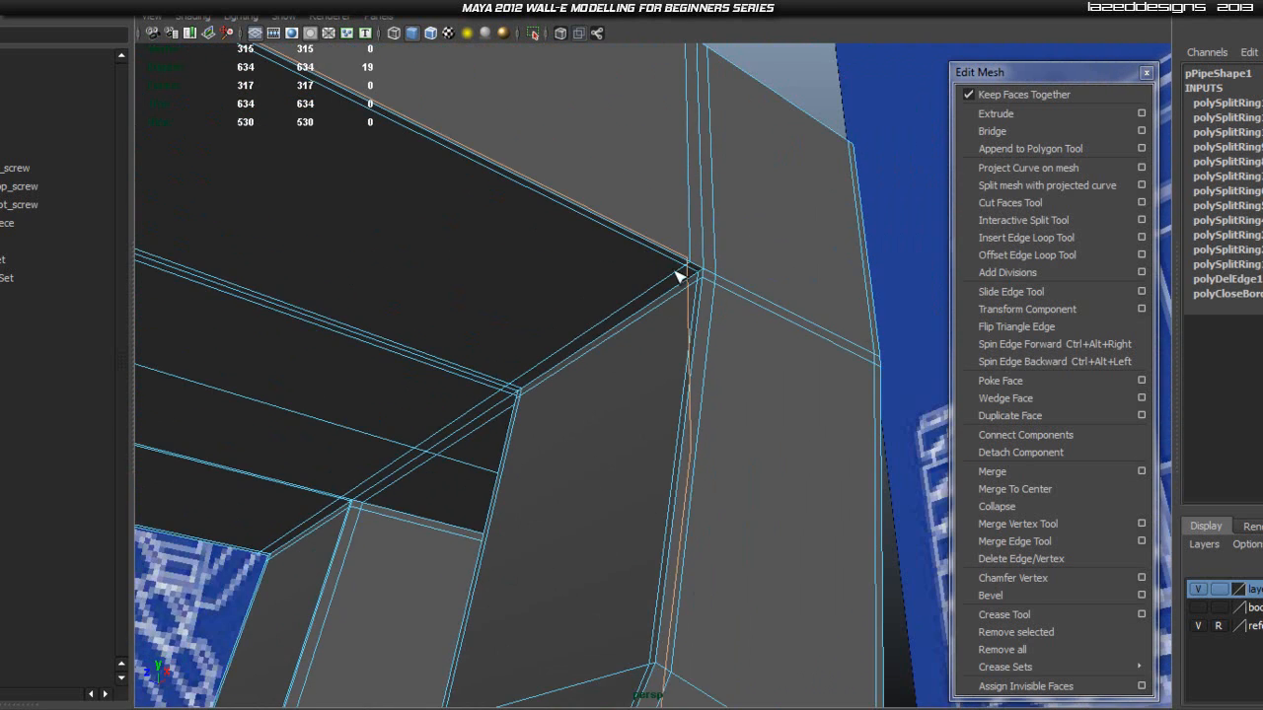
left_click_drag(799, 284, 532, 364, "alt")
left_click(639, 291)
left_click_drag(881, 274, 824, 340, "alt")
left_click_drag(406, 417, 281, 310, "alt")
middle_click_drag(338, 260, 445, 346, "alt")
left_click_drag(445, 347, 425, 279, "alt")
middle_click_drag(501, 180, 540, 388, "alt")
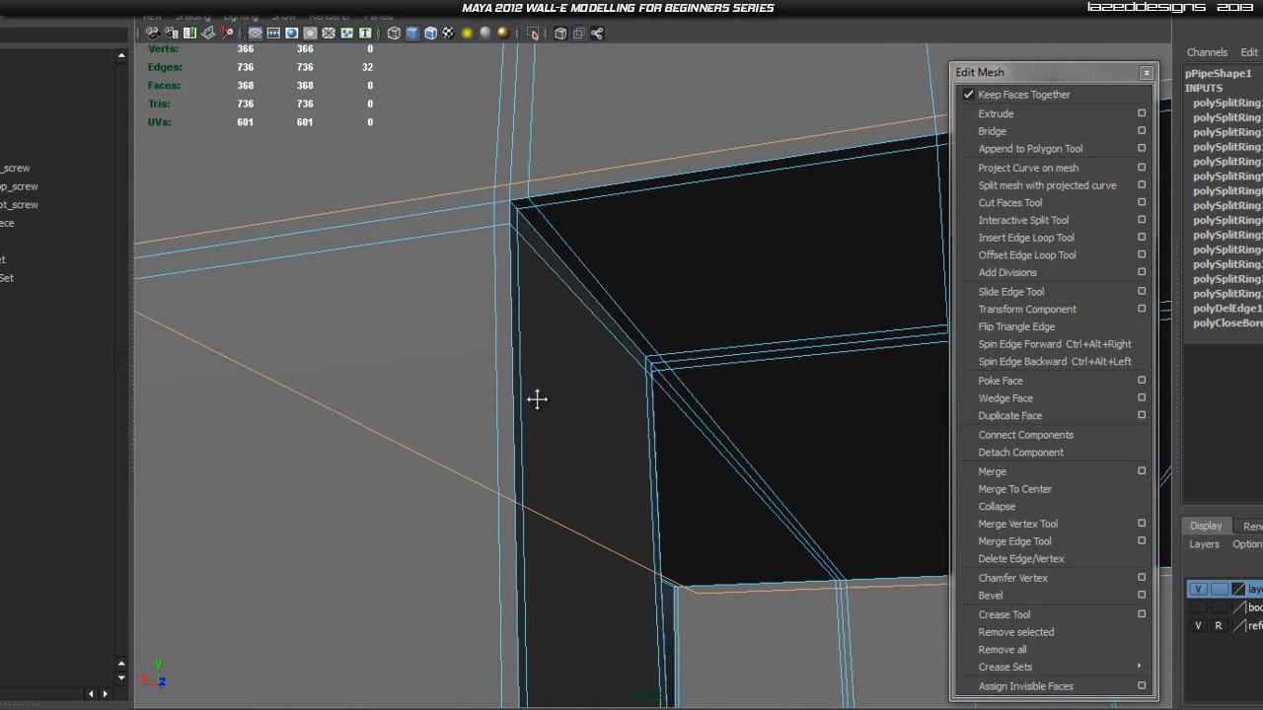
scroll(508, 449, "down", 2)
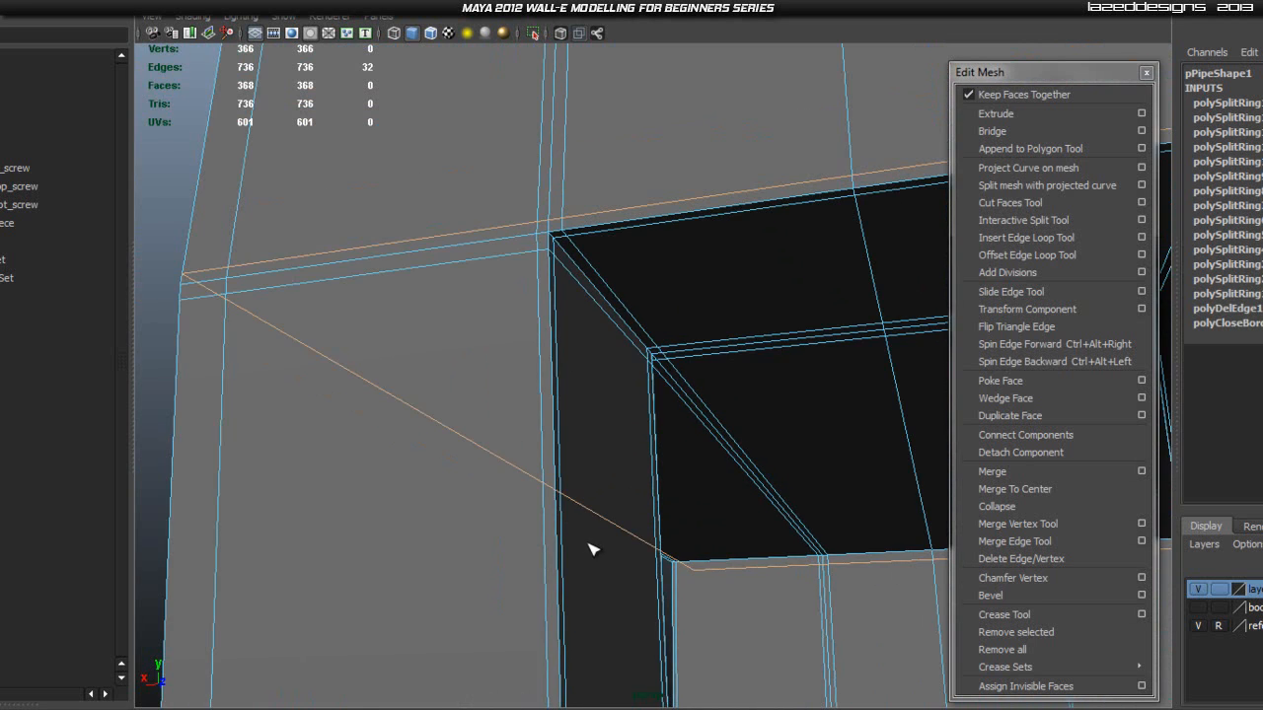
- Examine the bracket's arms and inner corners for sharp edges that still lack support loops
left_click_drag(575, 483, 502, 417, "alt")
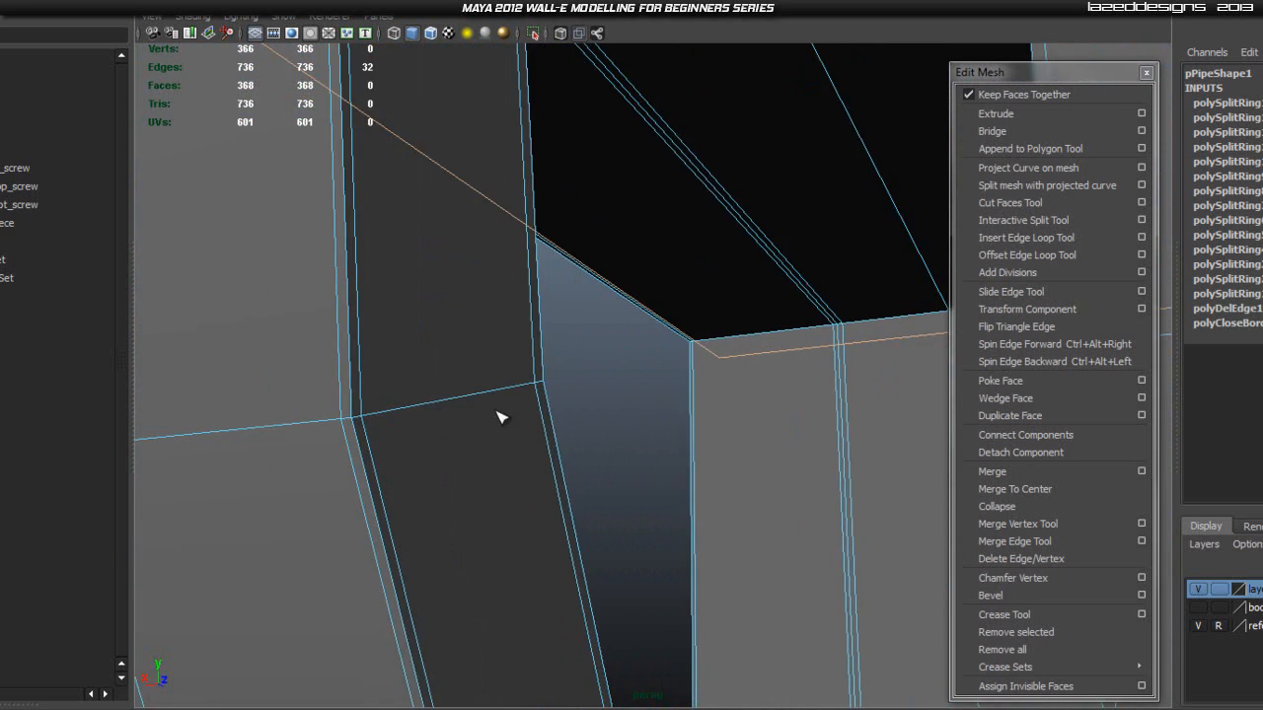
middle_click_drag(502, 417, 509, 342, "alt")
left_click_drag(509, 341, 632, 403, "alt")
left_click_drag(722, 216, 626, 305, "alt")
left_click_drag(371, 274, 443, 285, "alt")
key("ctrl+z")
scroll(484, 338, "down", 5)
right_click_drag(649, 405, 671, 321)
scroll(688, 386, "down", 5)
left_click(687, 384)
key("ctrl+z")
scroll(544, 366, "up", 4)
scroll(489, 252, "down", 6)
left_click_drag(488, 253, 854, 552)
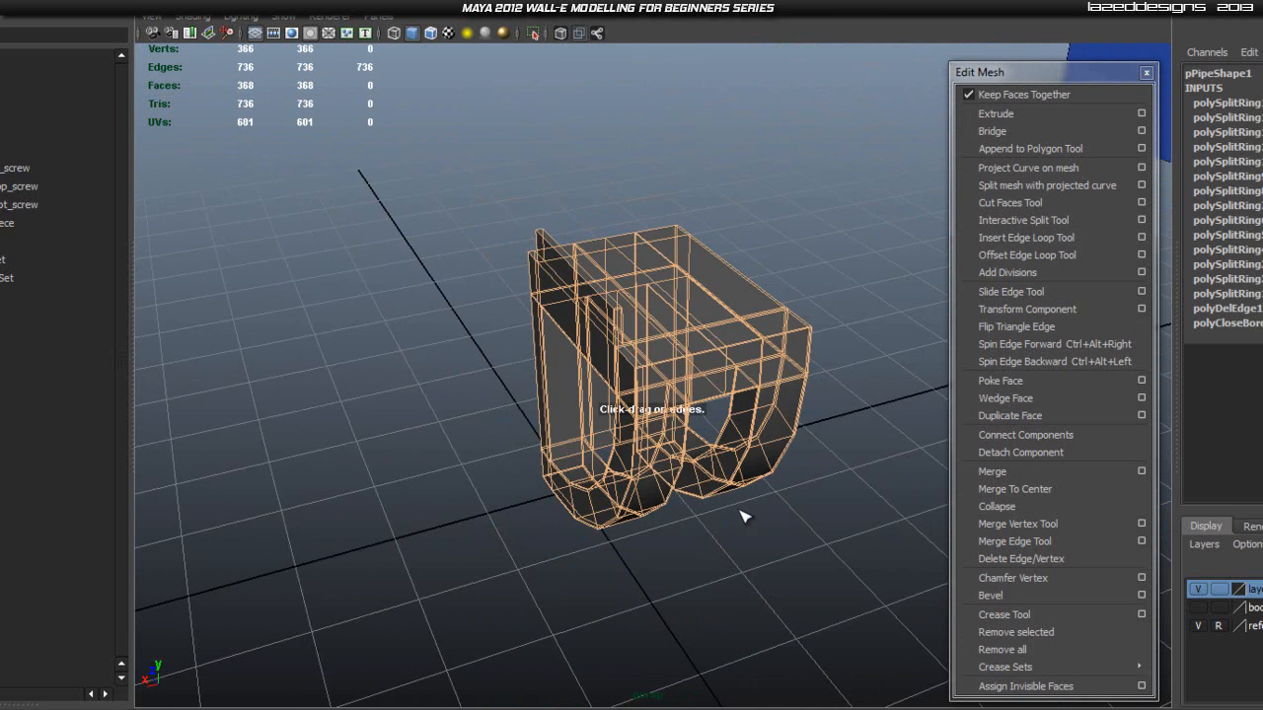
left_click(829, 202)
- Insert tight edge loops lengthwise along both long edges of the upright plate's thickness
scroll(450, 289, "up", 5)
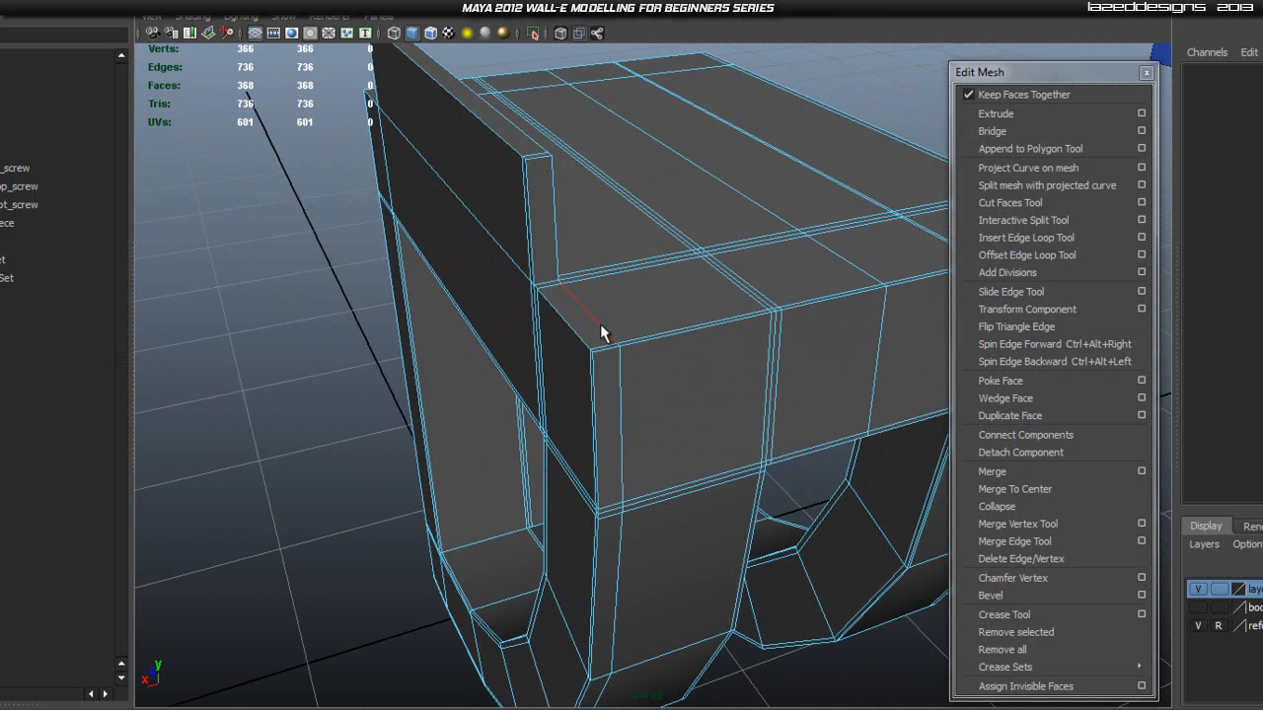
left_click(1013, 238)
scroll(457, 358, "up", 6)
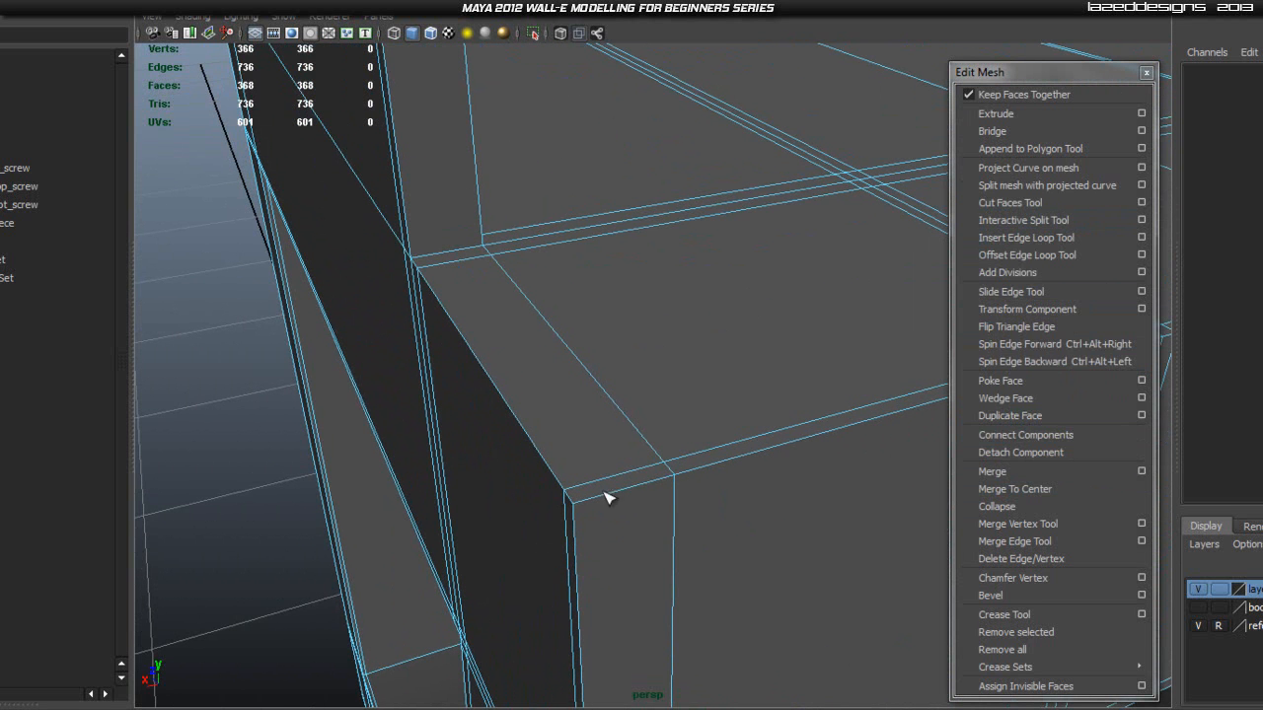
mouse_move(595, 506)
left_mouse_down()
mouse_move(563, 355)
mouse_move(572, 316)
mouse_move(593, 495)
left_mouse_up()
left_click_drag(540, 358, 611, 482, "alt")
middle_click_drag(688, 500, 582, 370, "alt")
left_click_drag(739, 330, 755, 381, "alt")
- Select the edge loop crossing the plate near its end and move it closer to the end edge
right_click(671, 309)
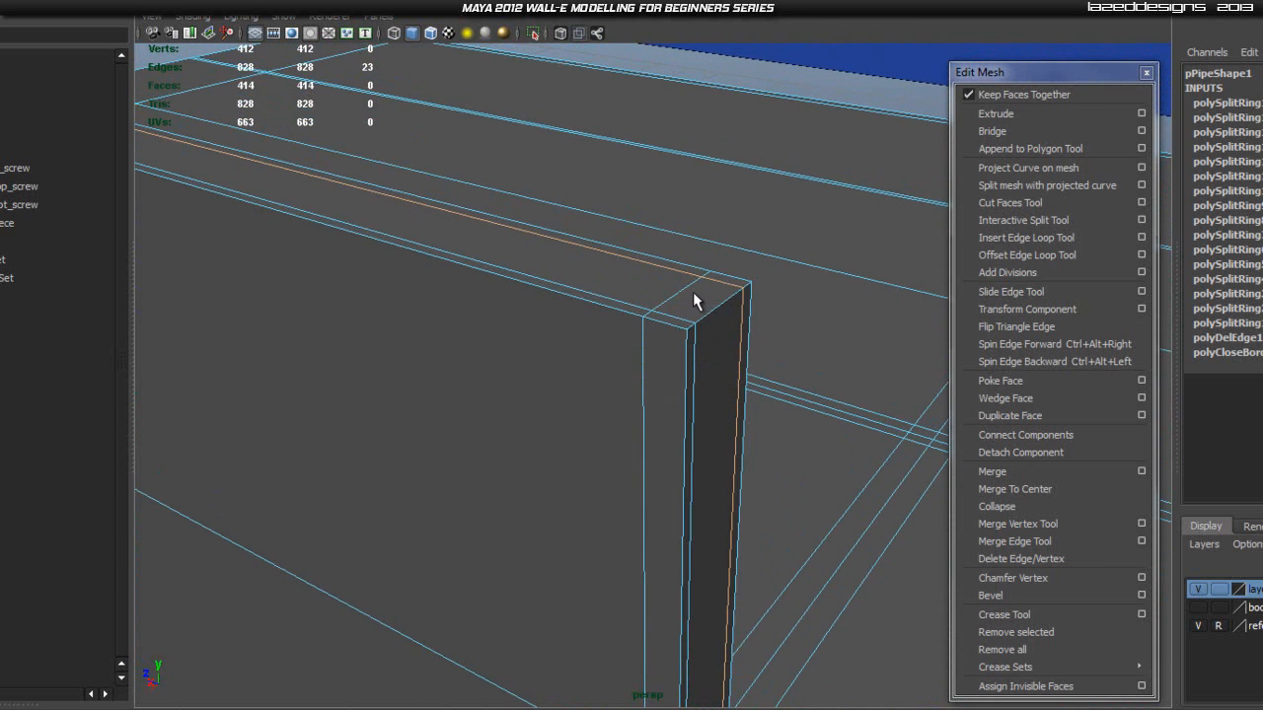
double_click(684, 282)
scroll(731, 375, "down", 2)
key("w")
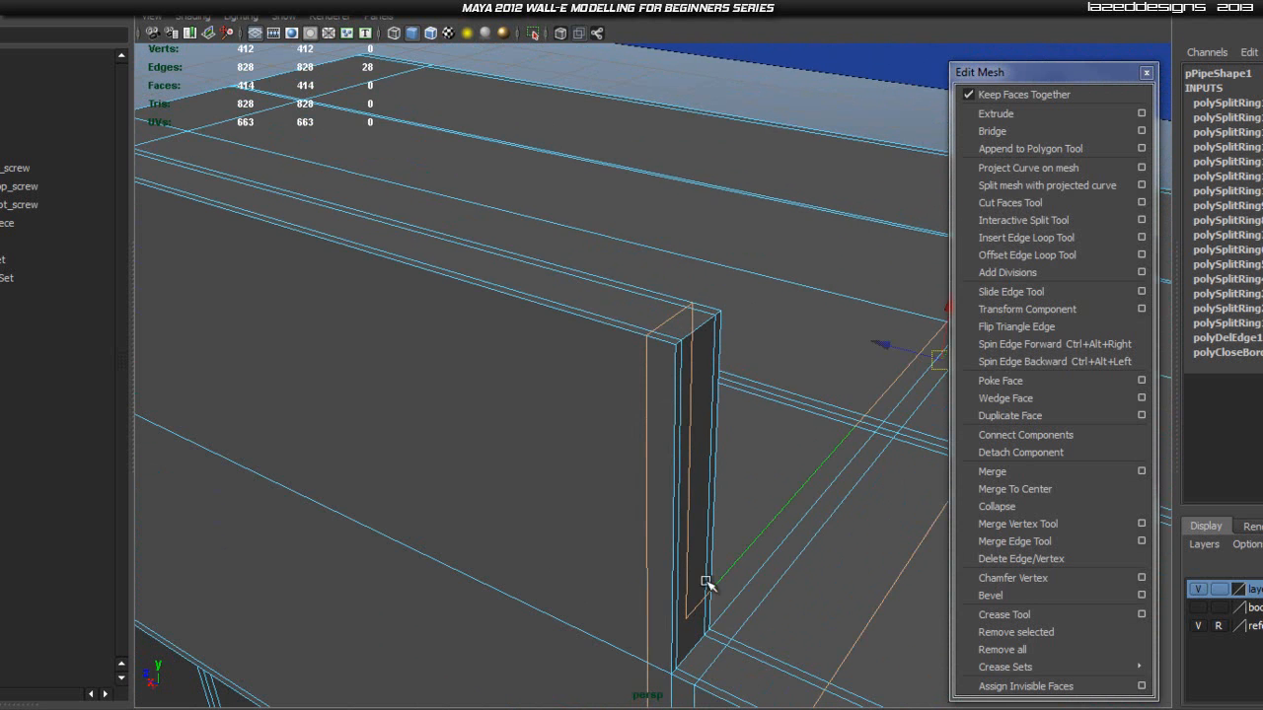
left_click_drag(725, 543, 721, 540, "alt")
left_click_drag(883, 341, 887, 354)
left_click(850, 99)
scroll(809, 450, "up", 2)
- Insert edge loops around the upright plate close to its upper edge and close to its base
left_click_drag(760, 501, 746, 500, "alt")
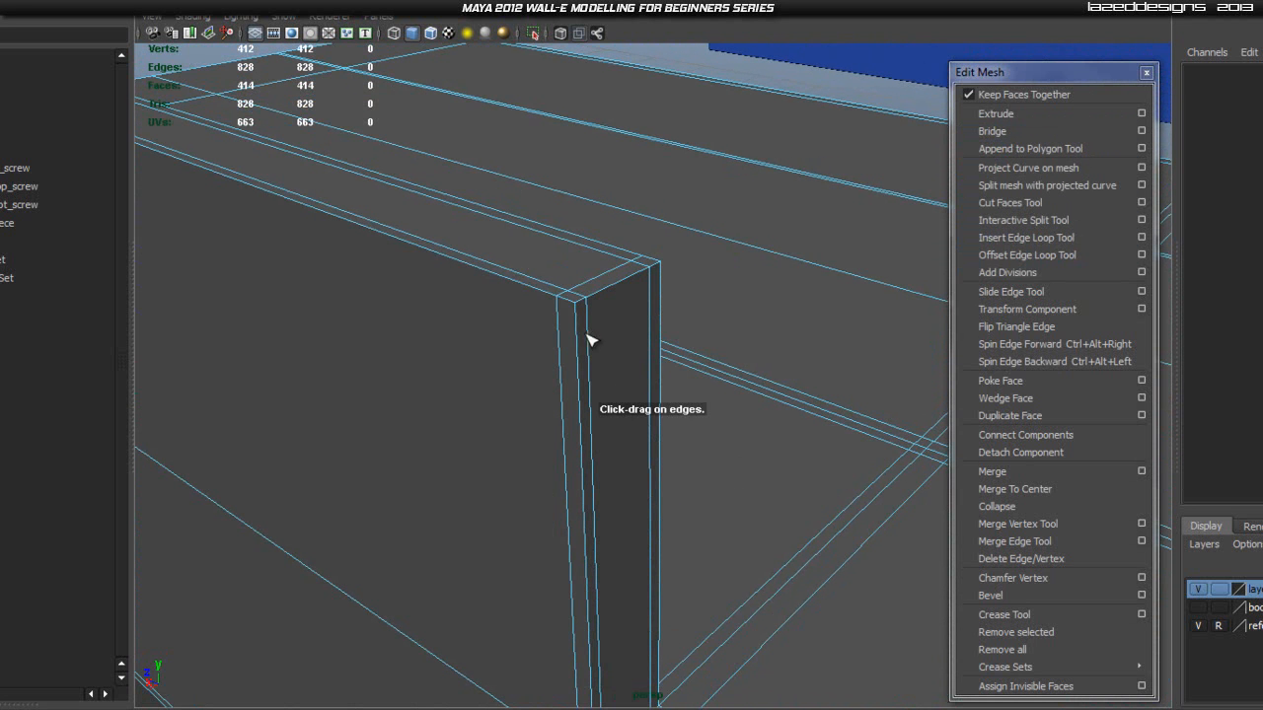
left_click_drag(580, 323, 581, 324)
middle_click_drag(616, 523, 580, 227, "alt")
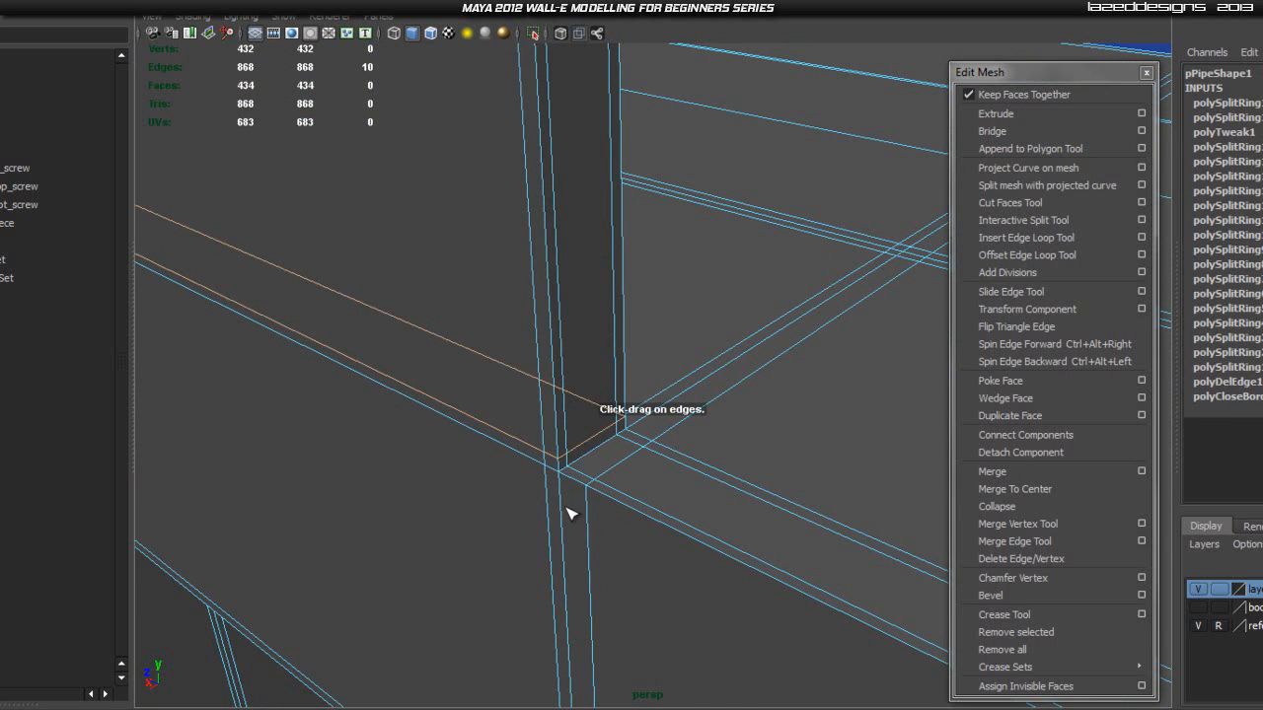
middle_click_drag(617, 474, 560, 468, "alt")
- Select the edge loop running down the beam and arm beside the plate's end and move it closer to that end
double_click(551, 448)
left_click_drag(568, 457, 679, 444, "alt")
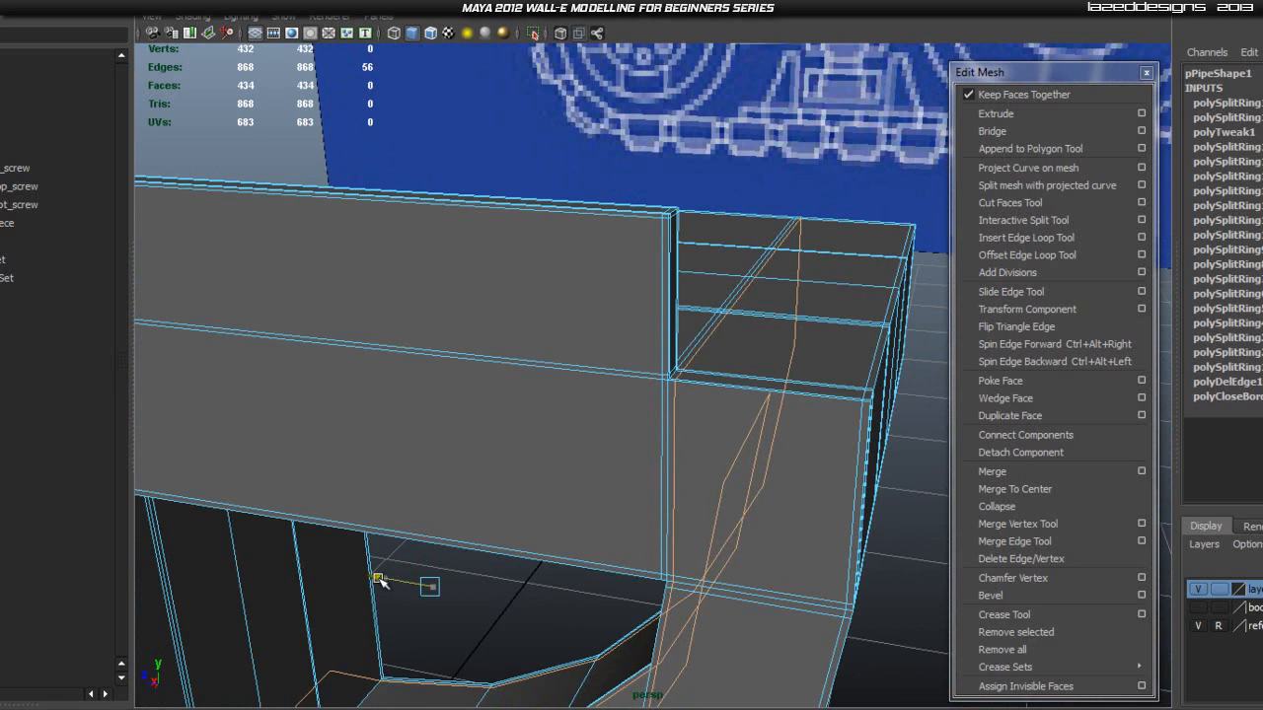
left_click_drag(380, 582, 659, 242, "alt")
- Insert edge loops around the beam just below its upper edge and down its side beside the plate's end
left_click_drag(537, 385, 474, 394, "alt")
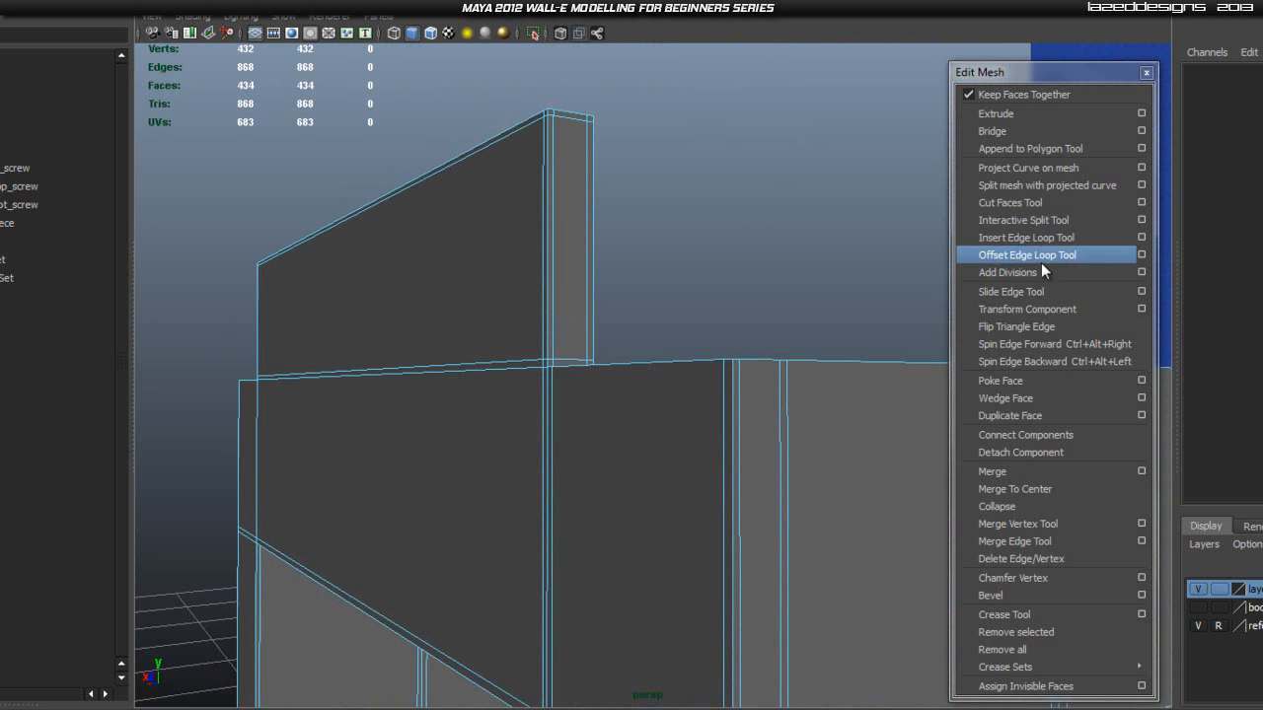
left_click(1029, 237)
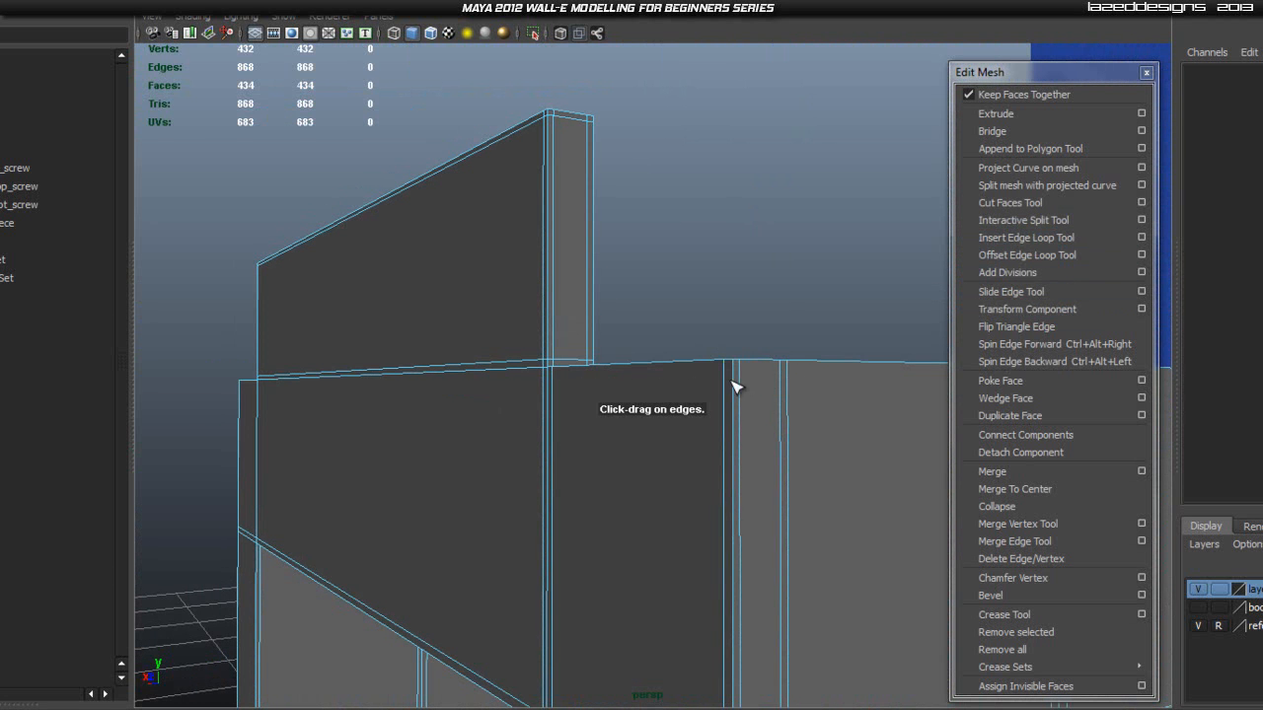
left_click_drag(413, 408, 466, 439, "alt")
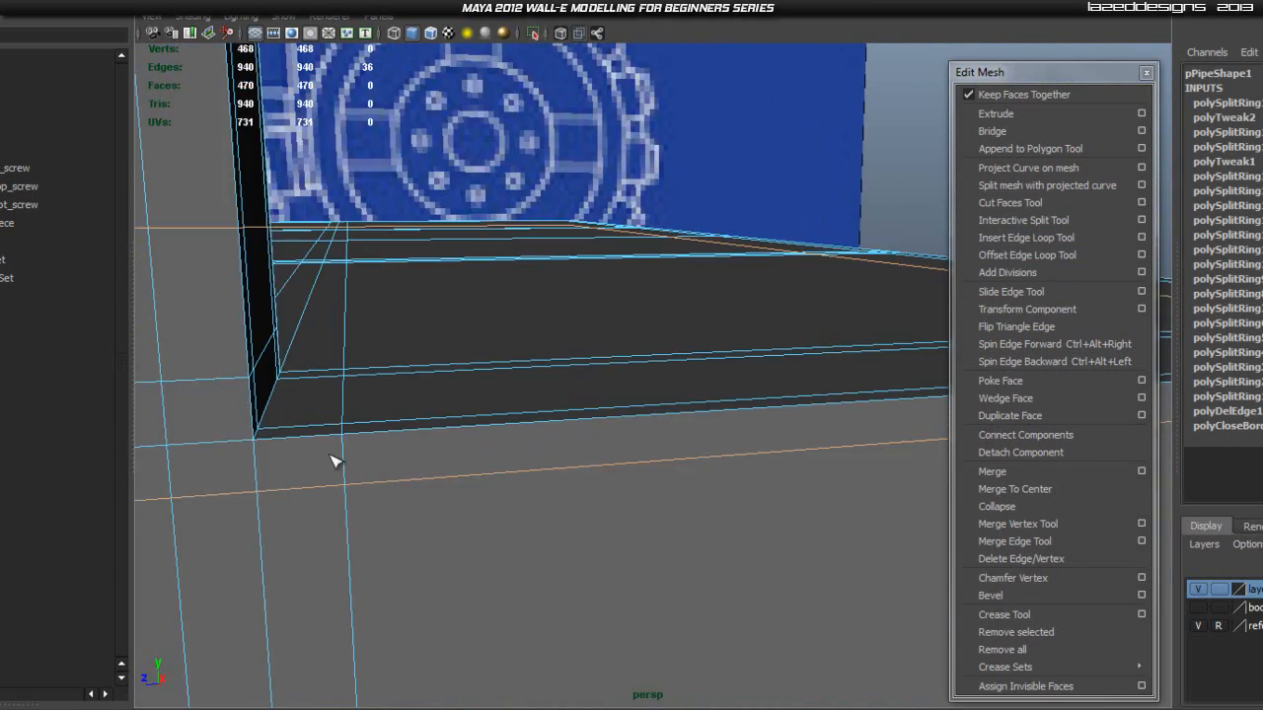
left_click_drag(248, 450, 457, 357, "alt")
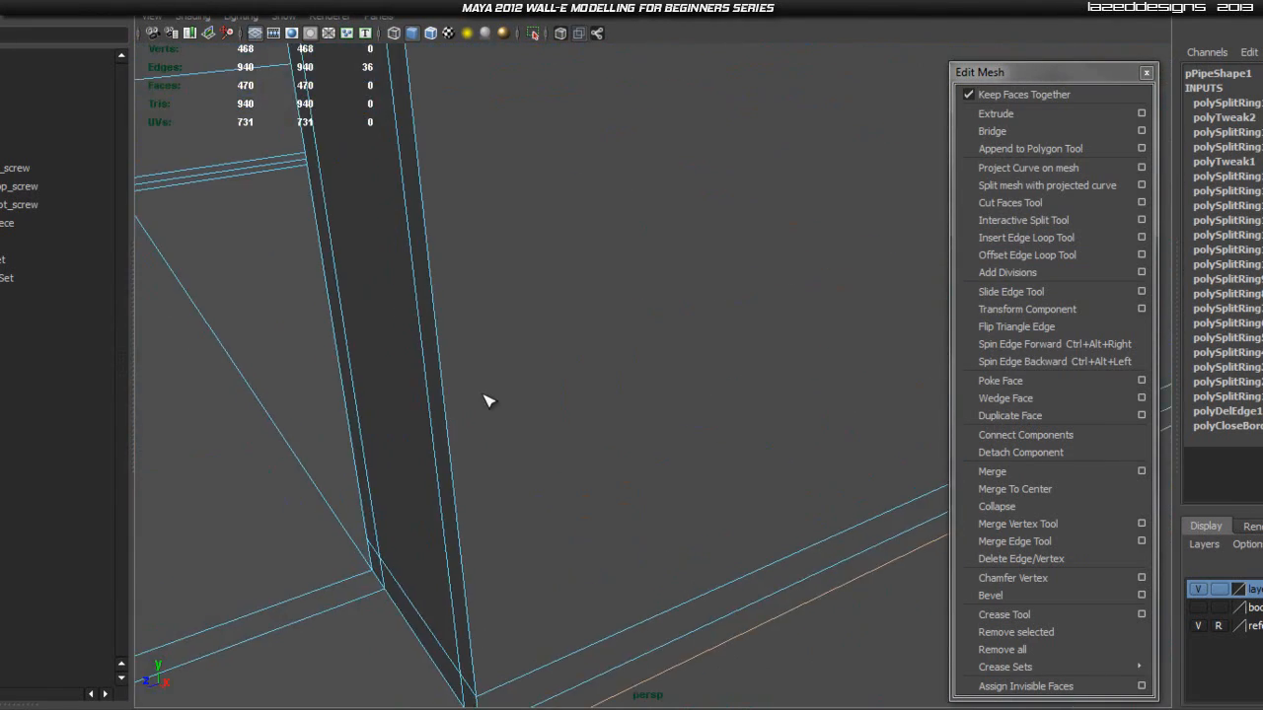
middle_click_drag(485, 401, 494, 435, "alt")
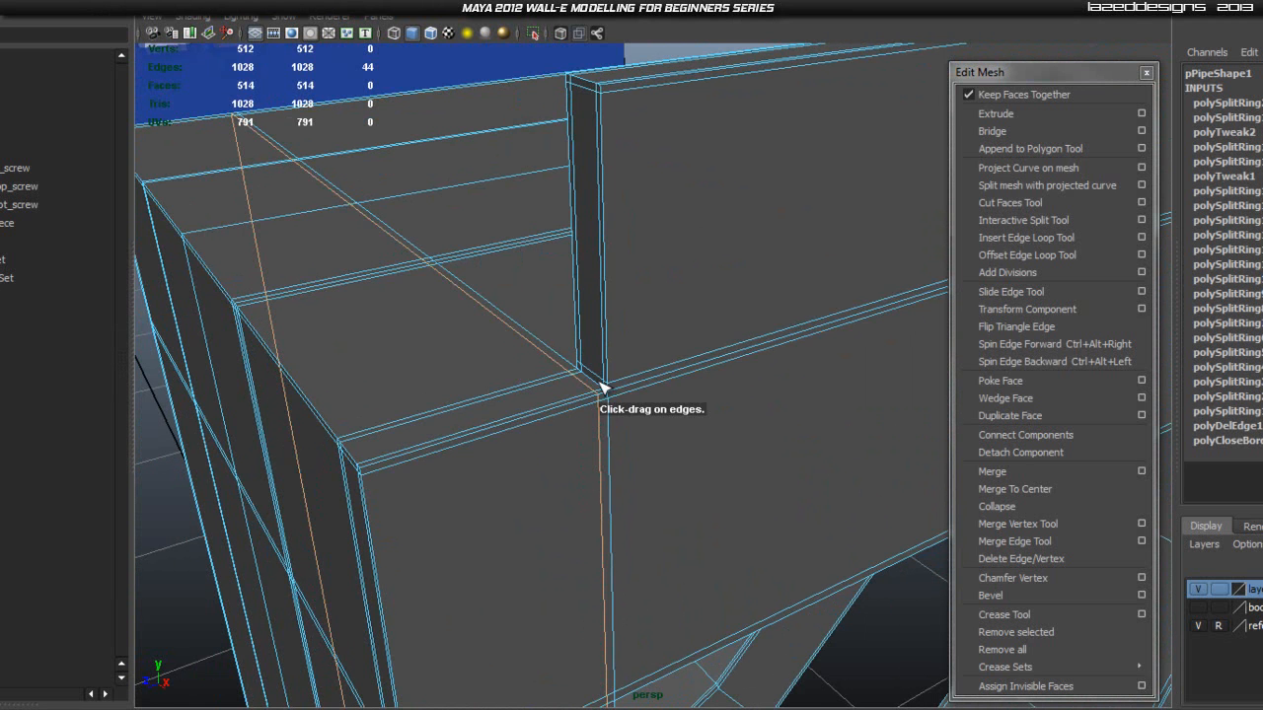
- Insert another support loop down the beam and arm, and one around the beam just above its lower edge
left_click_drag(667, 269, 629, 536, "alt")
left_click(383, 524)
right_click_drag(629, 536, 678, 593, "alt")
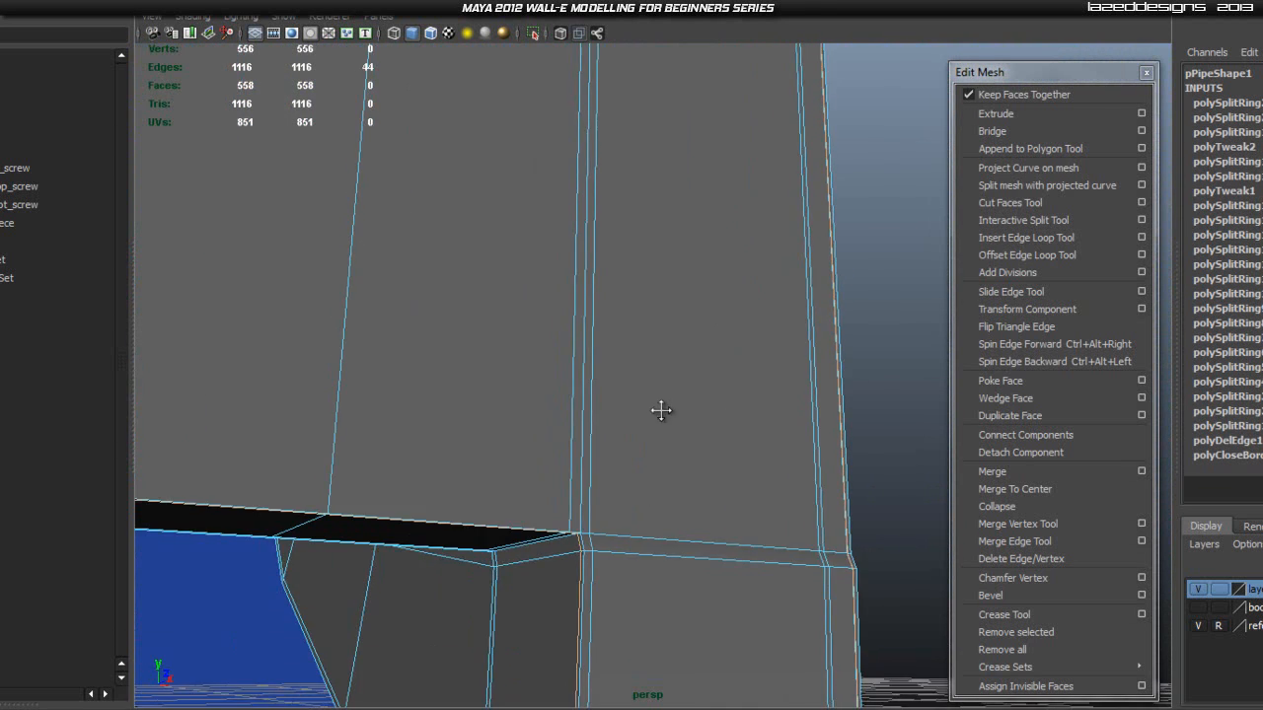
left_click_drag(592, 446, 540, 413, "alt")
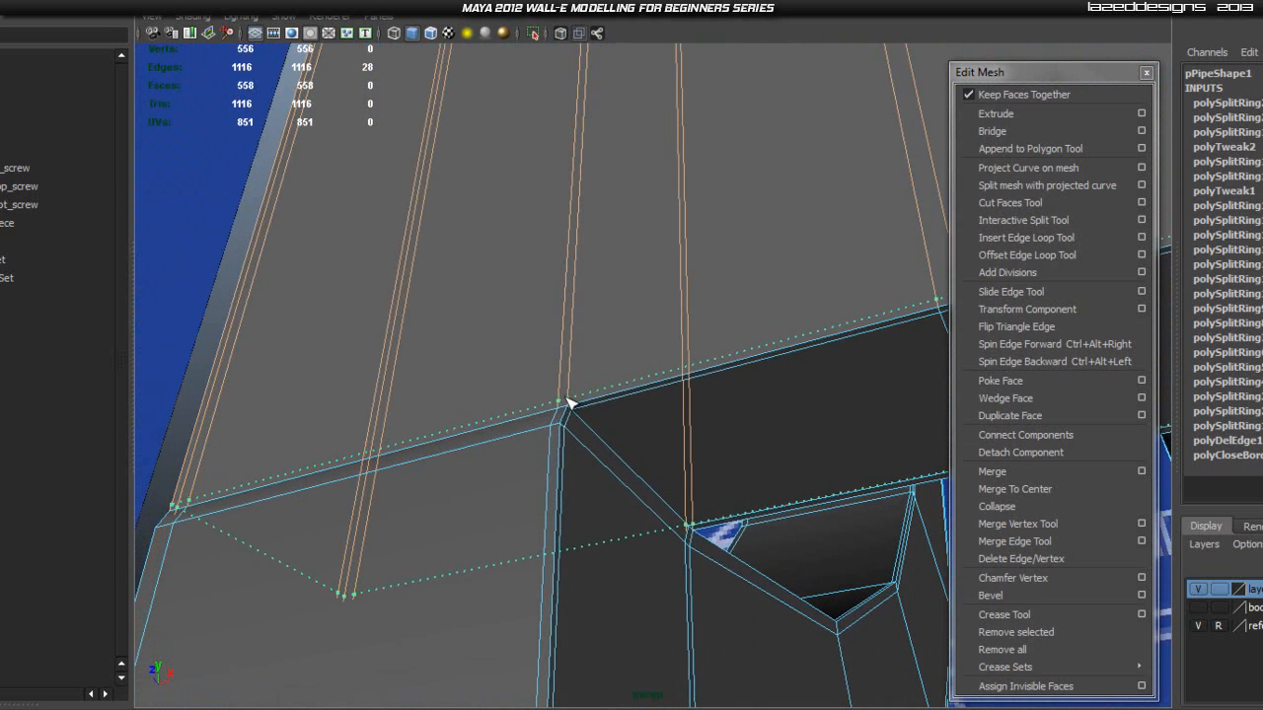
left_click_drag(651, 490, 735, 477, "alt")
middle_click_drag(790, 466, 727, 445, "alt")
- Insert tight edge loops at the inside corners of the arm's opening and around the arms just below the beam
left_click_drag(727, 445, 681, 525, "alt")
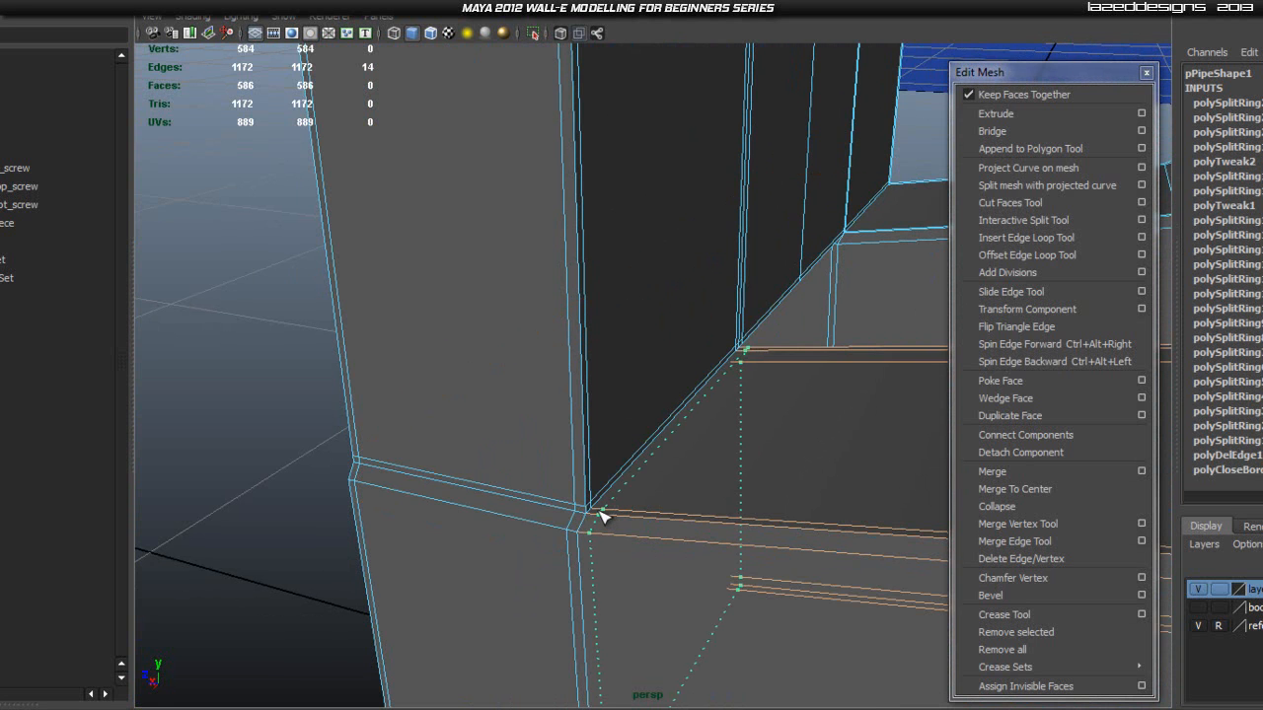
left_click_drag(603, 508, 740, 422, "alt")
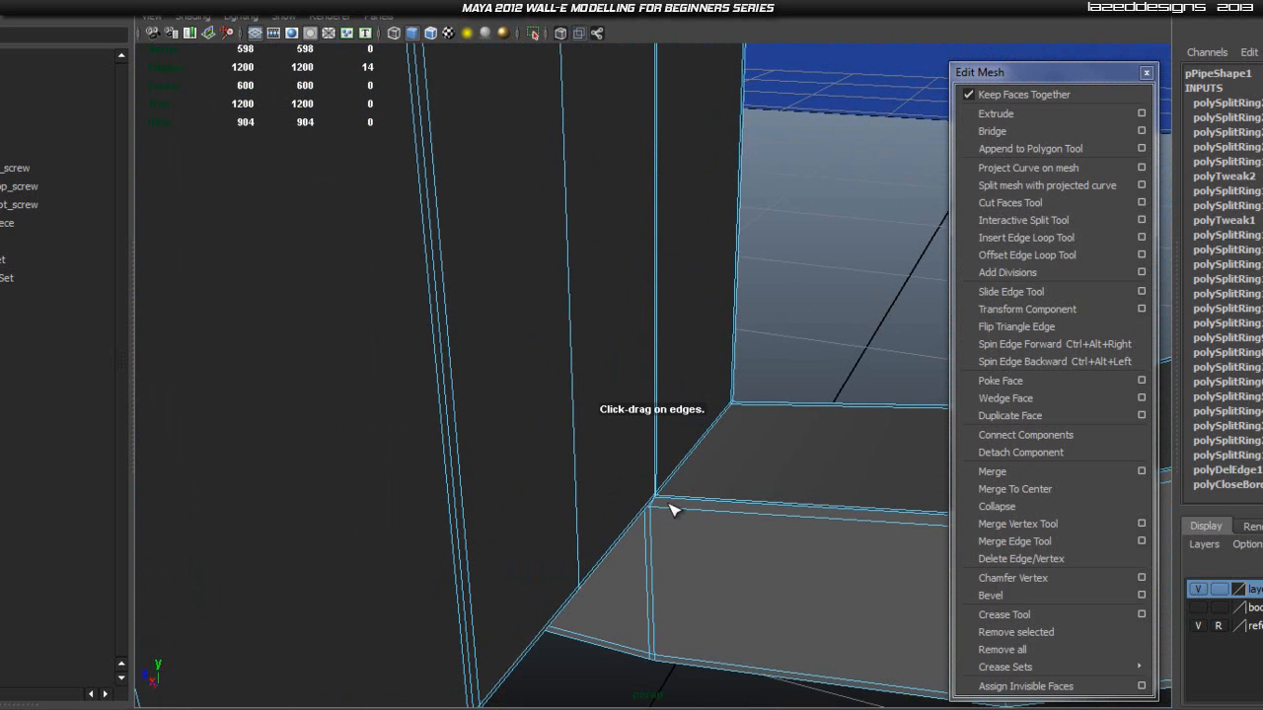
left_click_drag(654, 513, 460, 249, "alt")
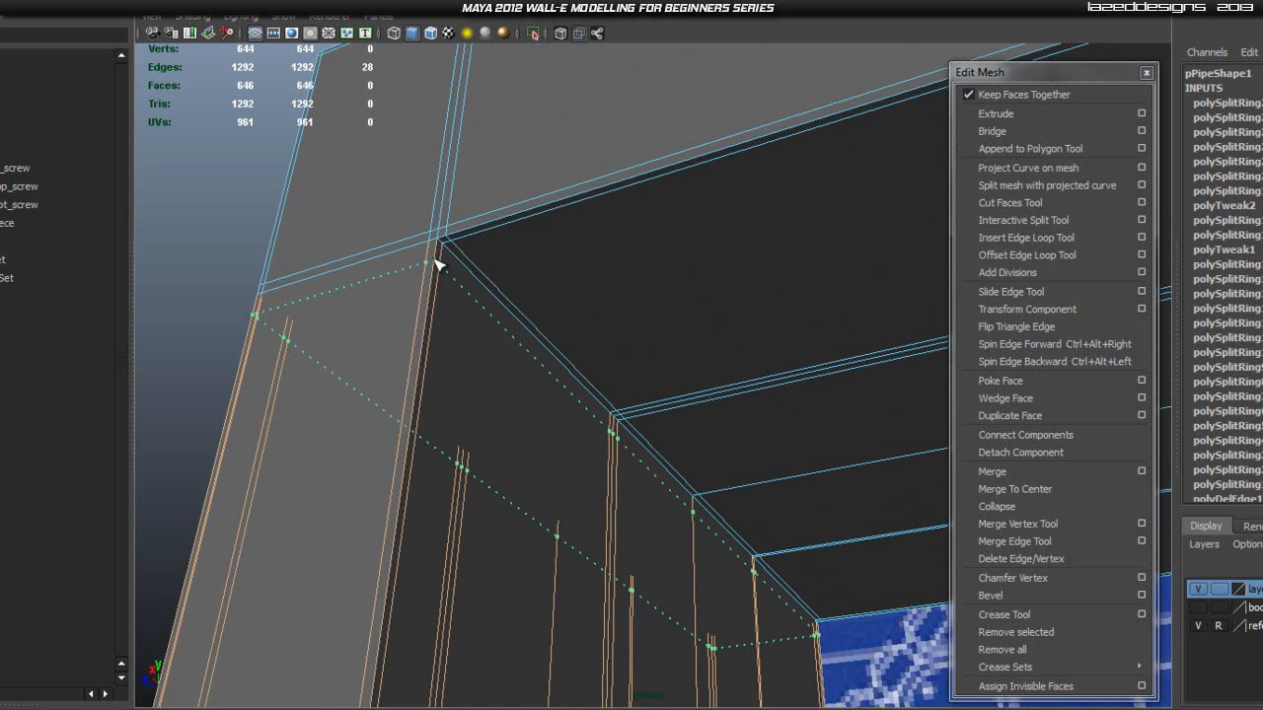
left_click_drag(467, 277, 476, 387, "alt")
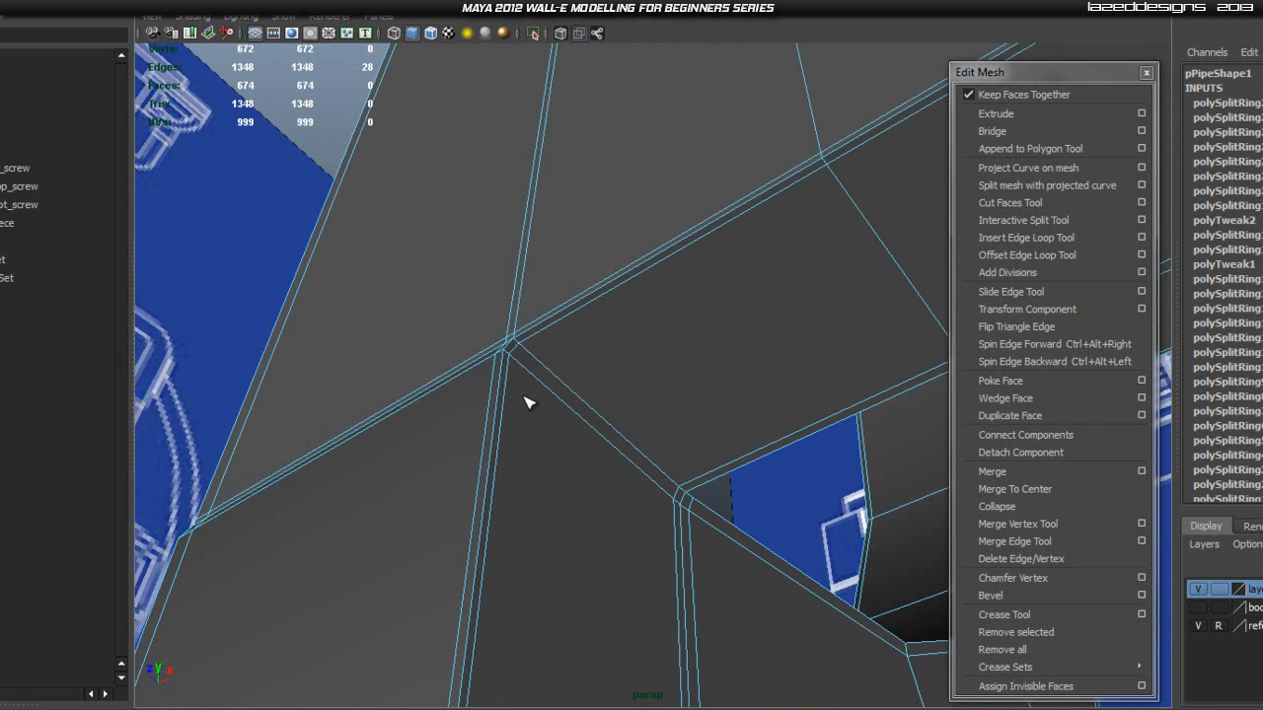
- Insert edge loops around the beam close to the arm's inner face and across its upper face beside the plate's end
left_click_drag(674, 503, 558, 431, "alt")
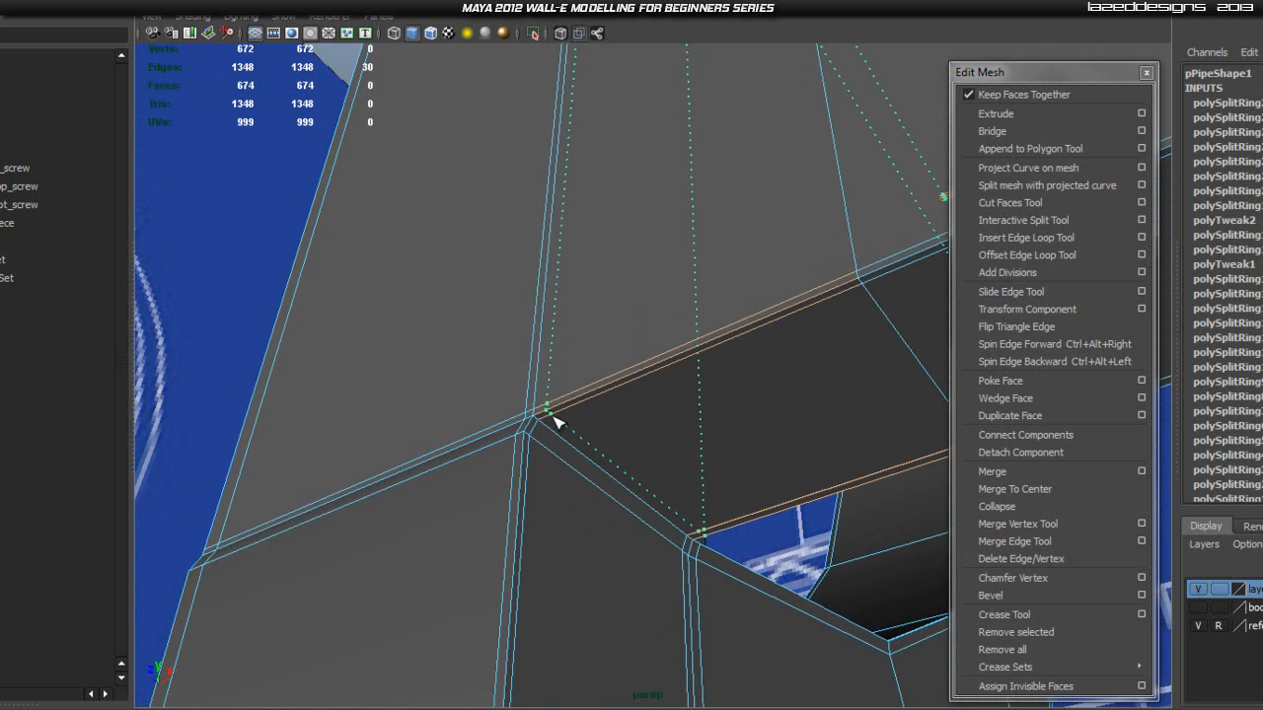
key("Return")
left_click_drag(555, 424, 708, 392, "alt")
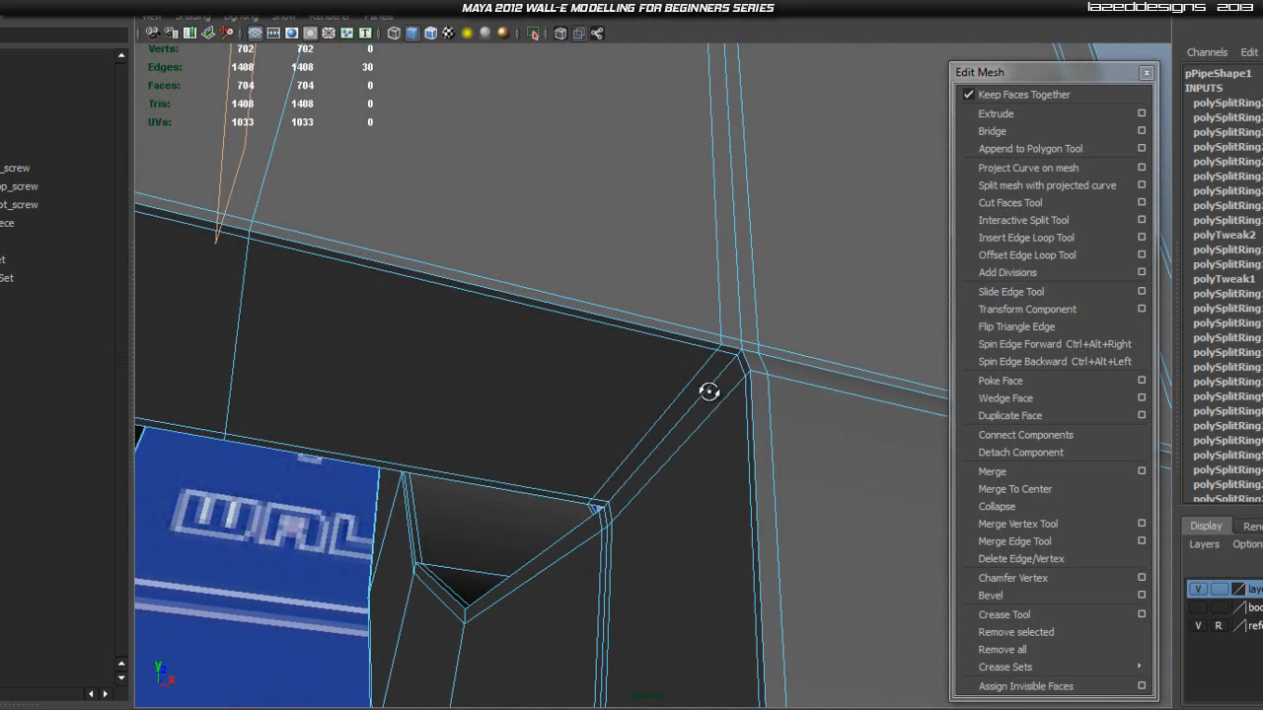
left_click_drag(449, 398, 614, 363, "alt")
left_click_drag(554, 424, 538, 449, "alt")
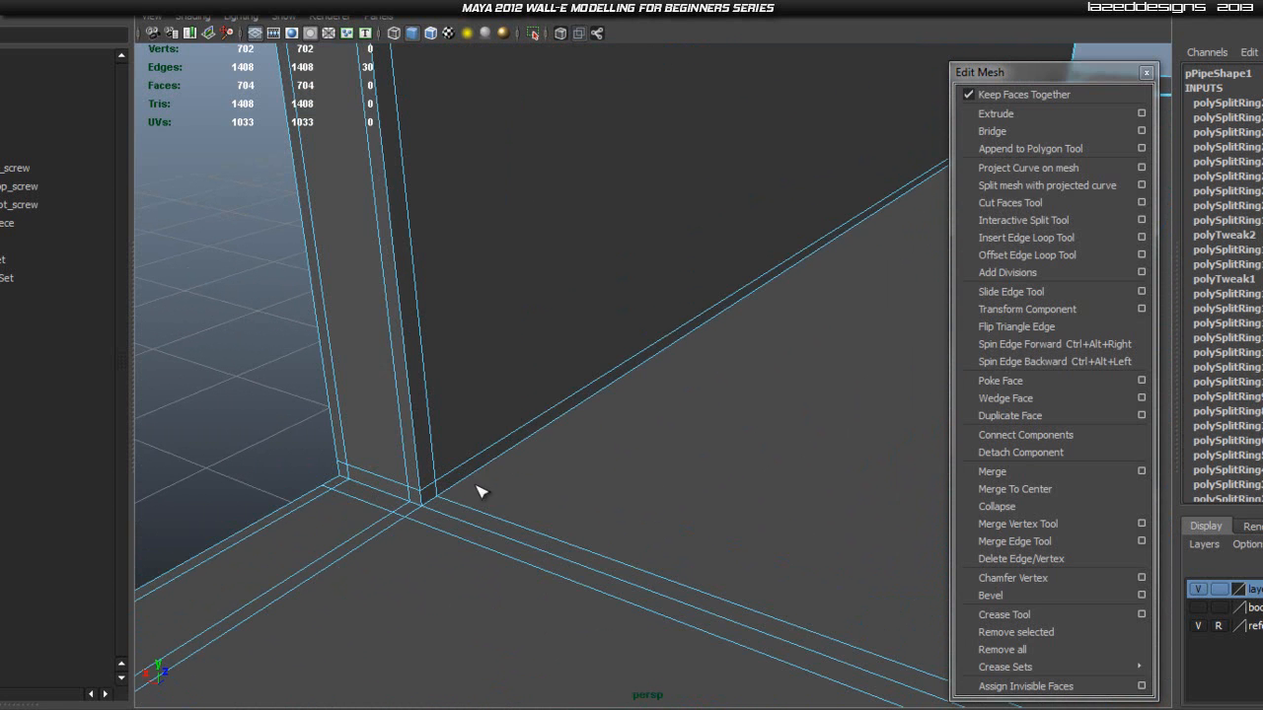
left_click_drag(470, 504, 539, 522, "alt")
- Return the bracket to object mode, turn on its smooth mesh preview and deselect it
right_click_drag(744, 440, 785, 347)
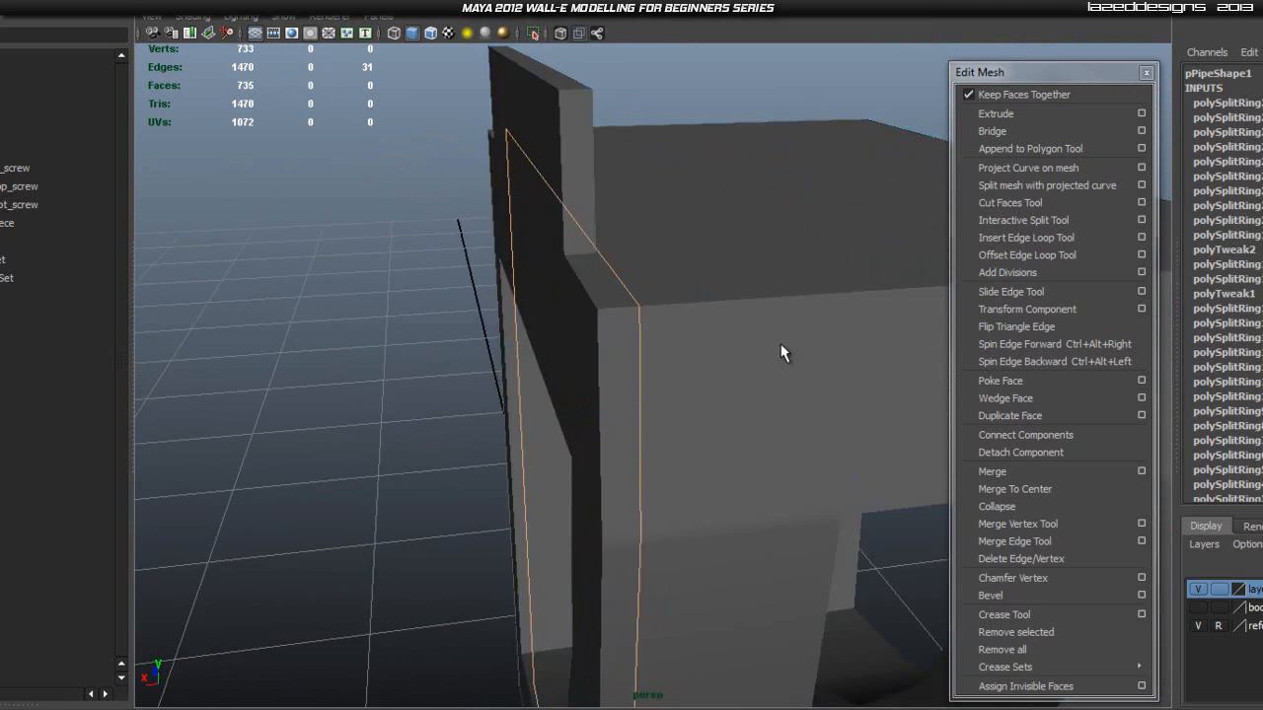
scroll(787, 267, "down", 5)
key("F8")
key("3")
left_click(794, 153)
- Inspect the smoothed bracket from all sides, checking the crispness of the beam, plate and curved arm edges
scroll(792, 162, "down", 4)
left_click_drag(619, 395, 780, 361, "alt")
scroll(691, 404, "up", 4)
left_click_drag(651, 423, 837, 430, "alt")
scroll(709, 475, "down", 2)
left_click_drag(710, 478, 395, 533, "alt")
middle_click_drag(390, 528, 463, 321, "alt")
left_click_drag(435, 382, 370, 386, "alt")
middle_click_drag(612, 380, 446, 524, "alt")
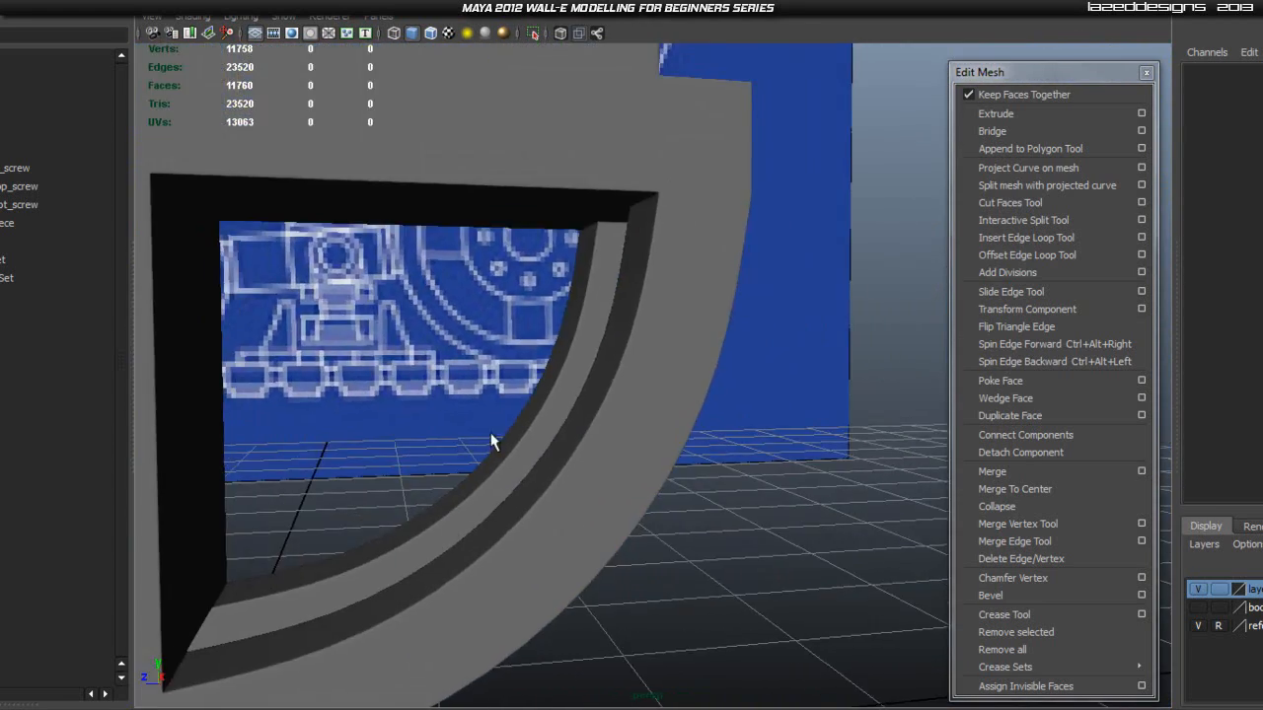
middle_click_drag(735, 202, 645, 385, "alt")
left_click_drag(645, 385, 483, 362, "alt")
scroll(553, 394, "up", 4)
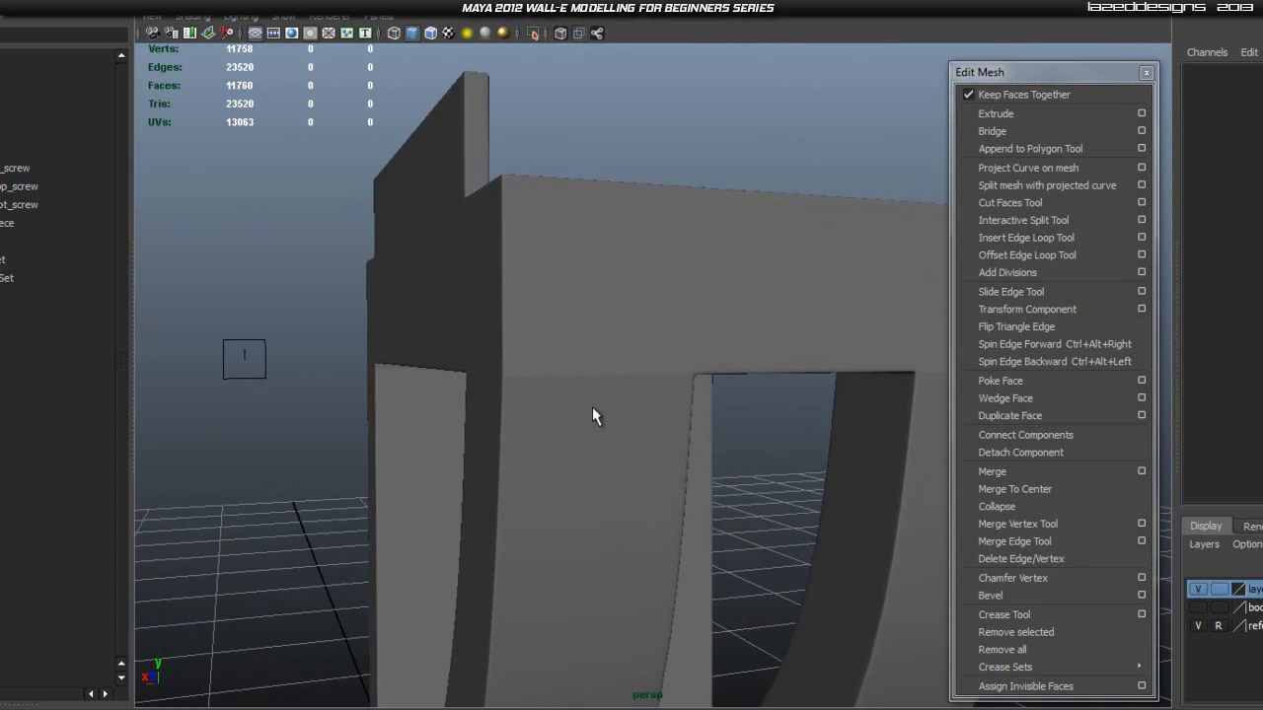
left_click(595, 412)
left_click_drag(522, 402, 631, 409, "alt")
left_click(799, 260)
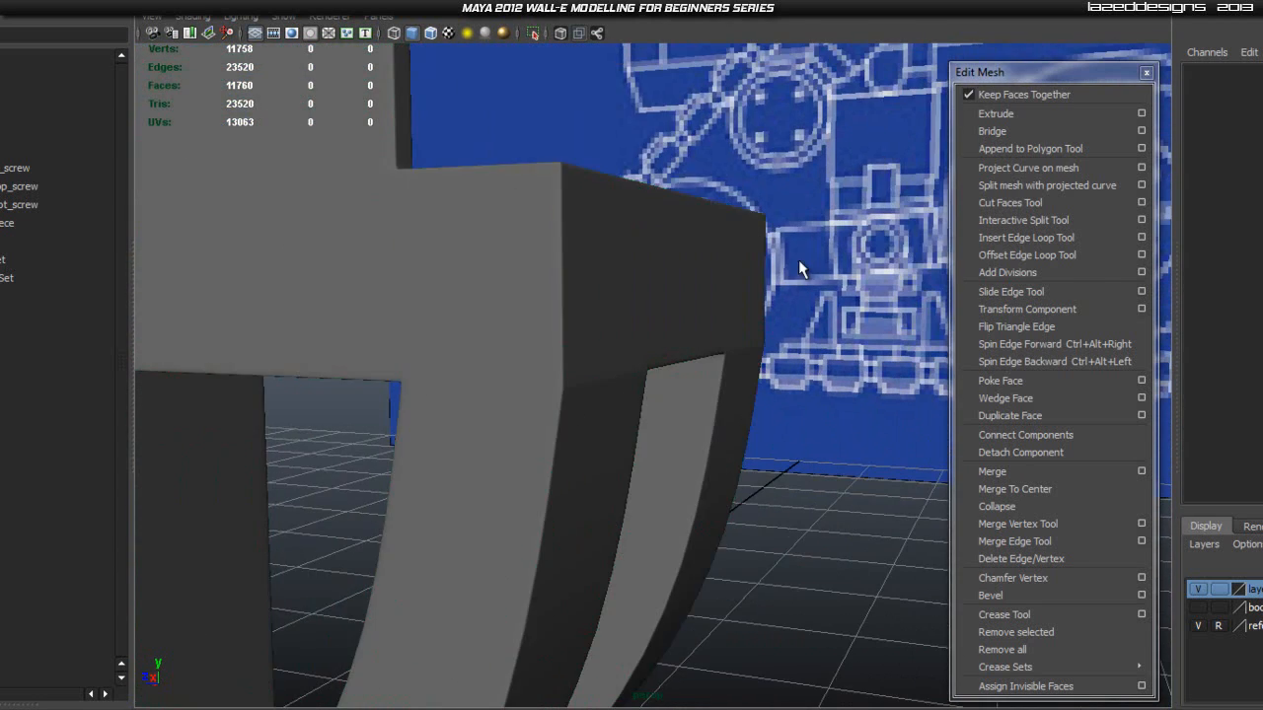
- Compare the unsmoothed edge loops with the smoothed surface at the corner where the arms meet the beam's underside
left_click_drag(798, 259, 562, 367, "alt")
left_click(562, 367)
left_click_drag(639, 345, 724, 346, "alt")
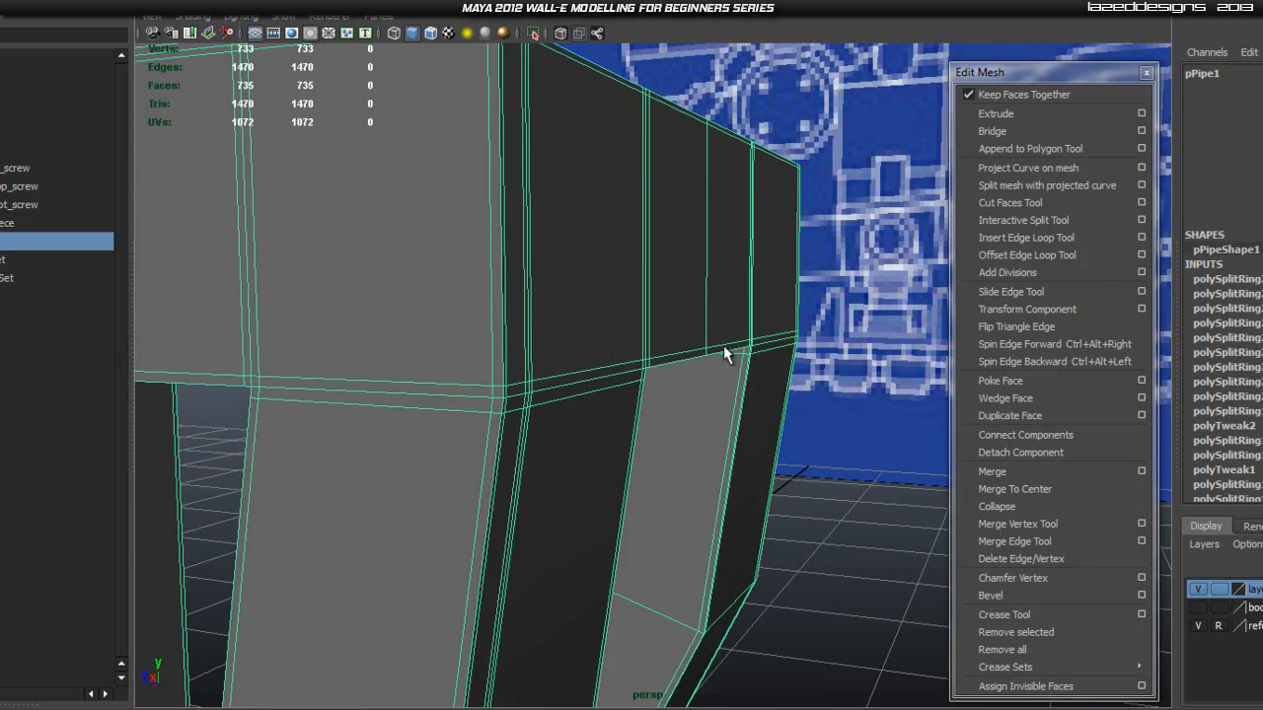
left_click(852, 293)
scroll(691, 365, "down", 2)
left_click(558, 409)
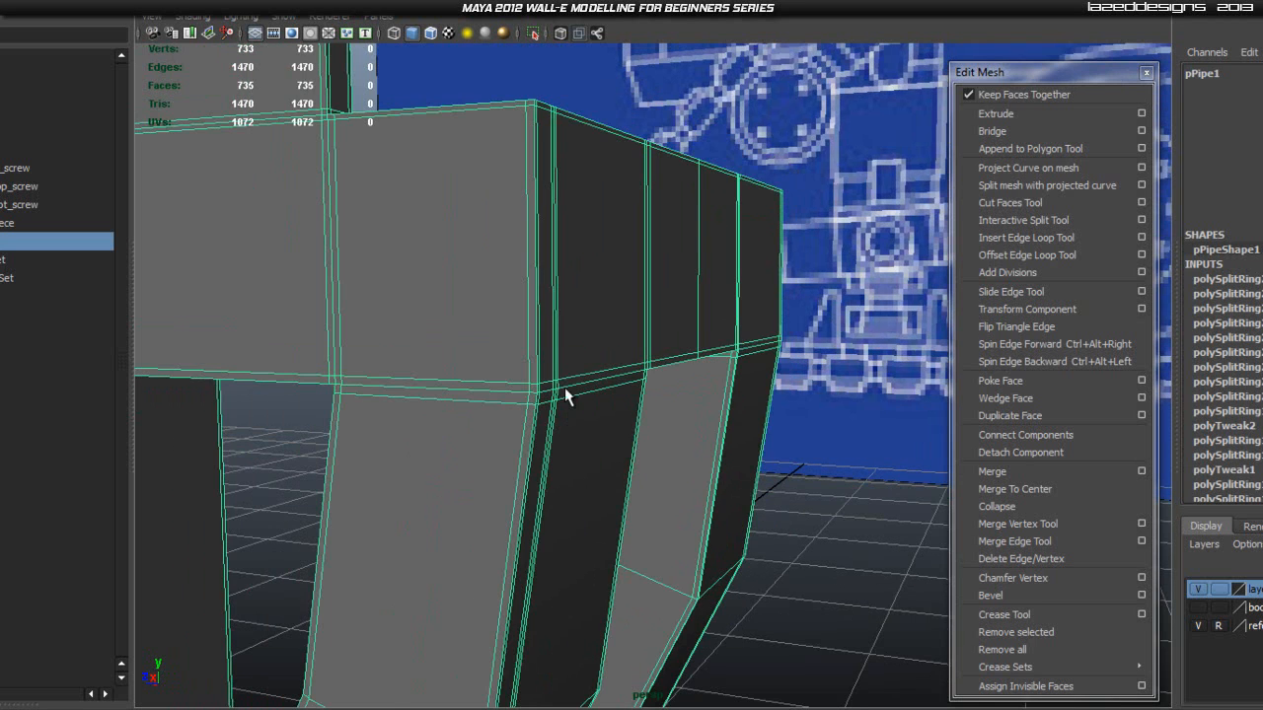
left_click_drag(707, 390, 688, 378, "alt")
middle_click_drag(688, 378, 460, 305, "alt")
right_click_drag(460, 305, 590, 348, "alt")
key("3")
scroll(653, 349, "down", 5)
left_click(860, 400)
- Examine the upper inner corners of the arms' opening under the beam, with and without smooth preview
scroll(676, 362, "up", 4)
left_click_drag(725, 356, 617, 330, "alt")
right_click_drag(714, 318, 596, 342, "alt")
mouse_move(806, 313)
left_mouse_down("alt")
mouse_move(678, 363)
mouse_move(528, 395)
left_mouse_up("alt")
scroll(497, 436, "up", 4)
middle_click_drag(498, 436, 770, 405, "alt")
scroll(567, 340, "up", 3)
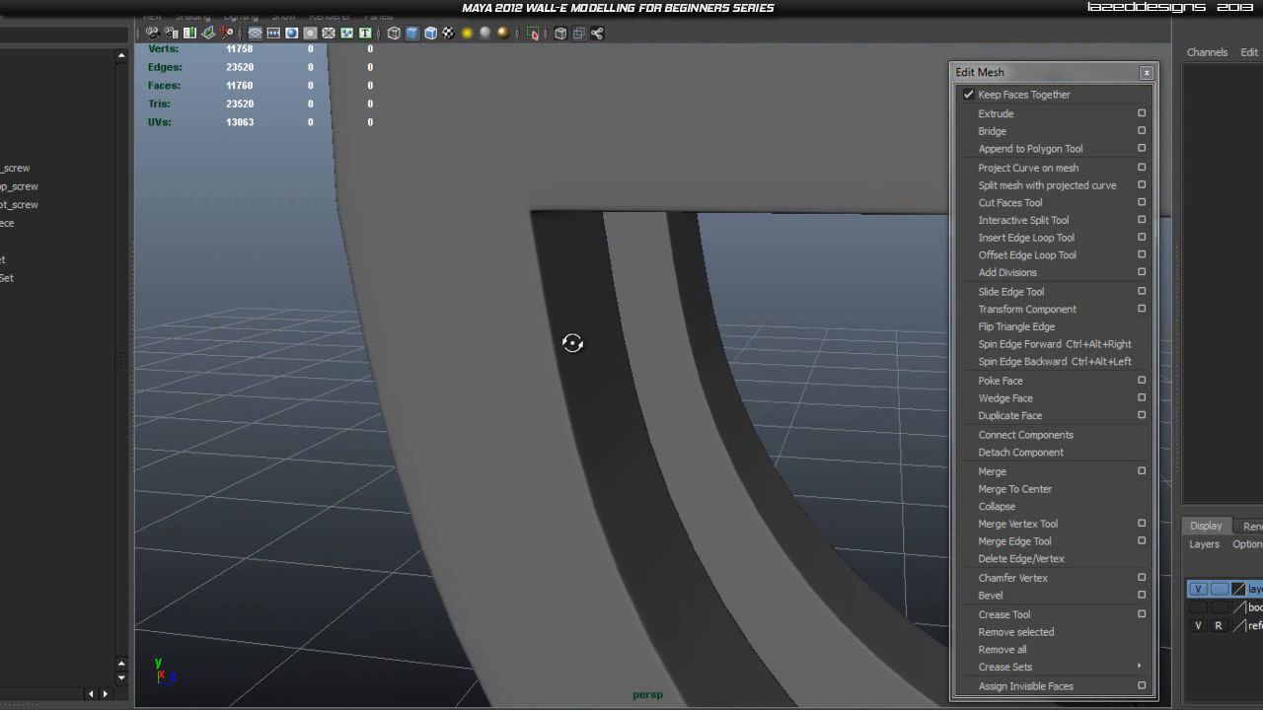
left_click_drag(567, 341, 525, 301, "alt")
middle_click_drag(726, 404, 560, 252, "alt")
scroll(582, 261, "up", 3)
left_click(591, 340)
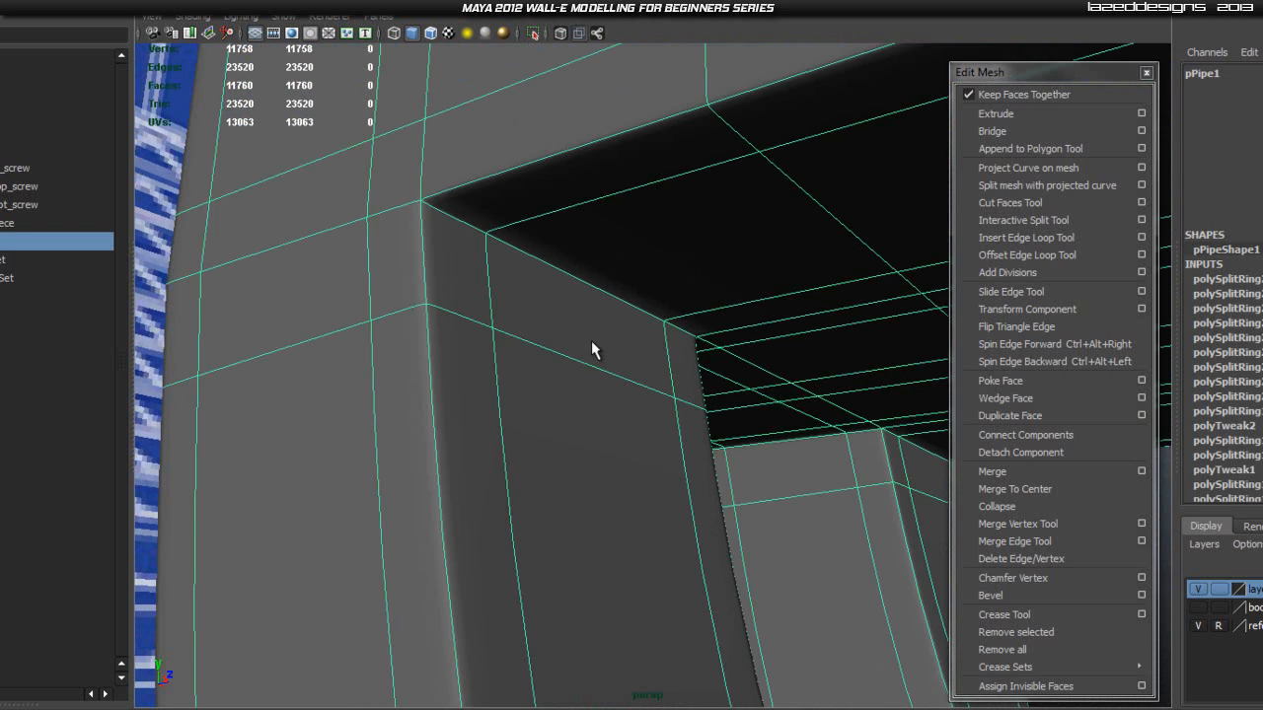
scroll(590, 345, "down", 3)
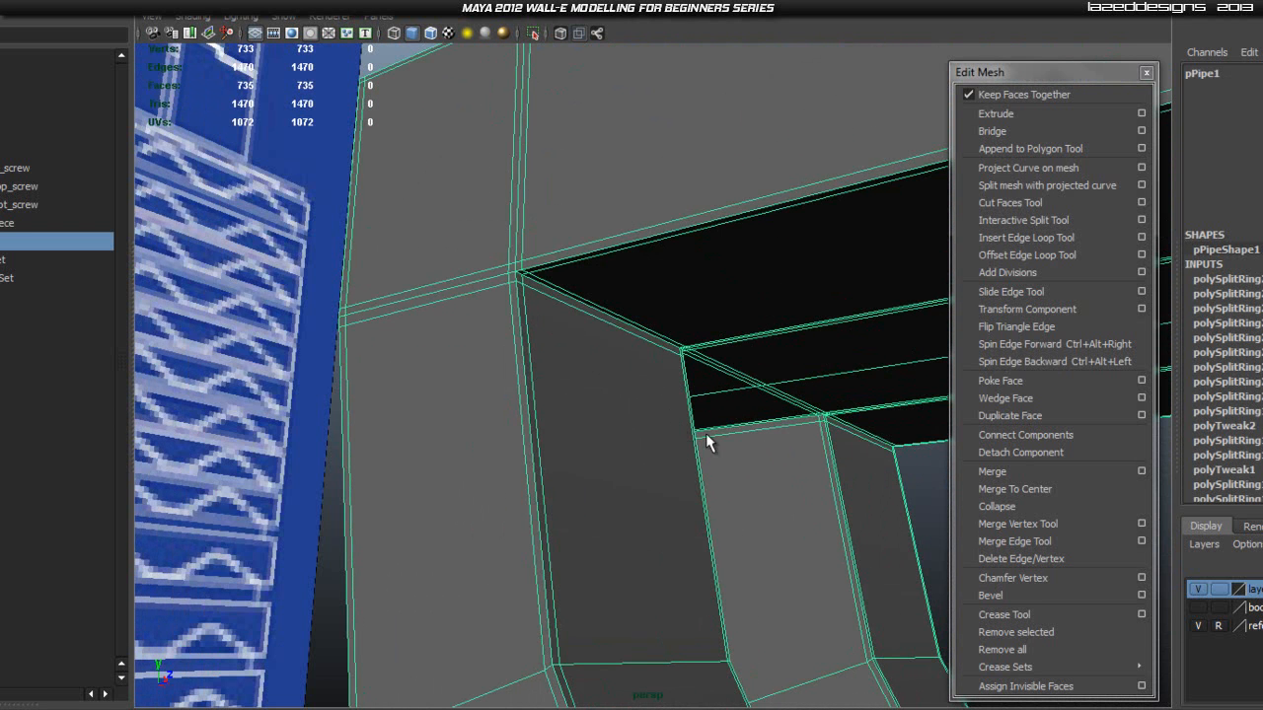
key("3")
left_click(298, 388)
- Inspect the smoothed inner corners under the beam and where the curved arms meet the bracket's upright
scroll(488, 426, "up", 3)
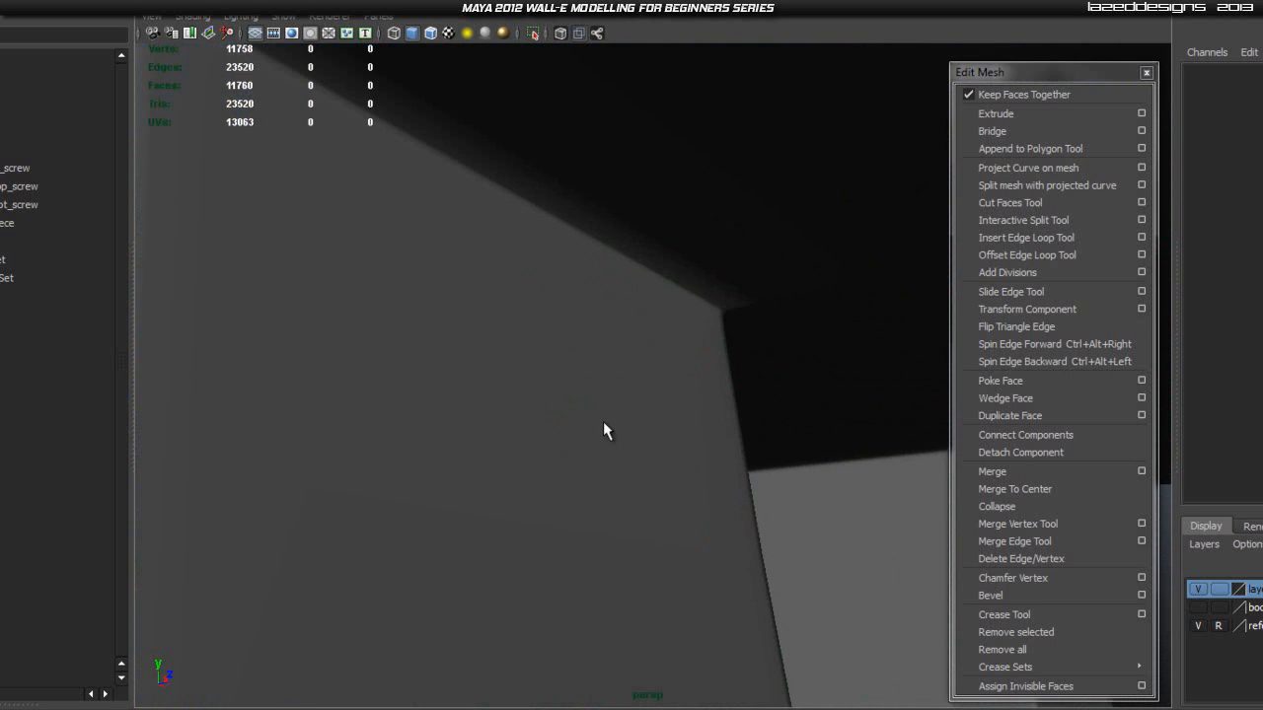
left_click_drag(487, 427, 639, 387, "alt")
scroll(621, 479, "down", 5)
left_click_drag(718, 428, 800, 598, "alt")
scroll(721, 510, "up", 5)
middle_click_drag(660, 437, 704, 497, "alt")
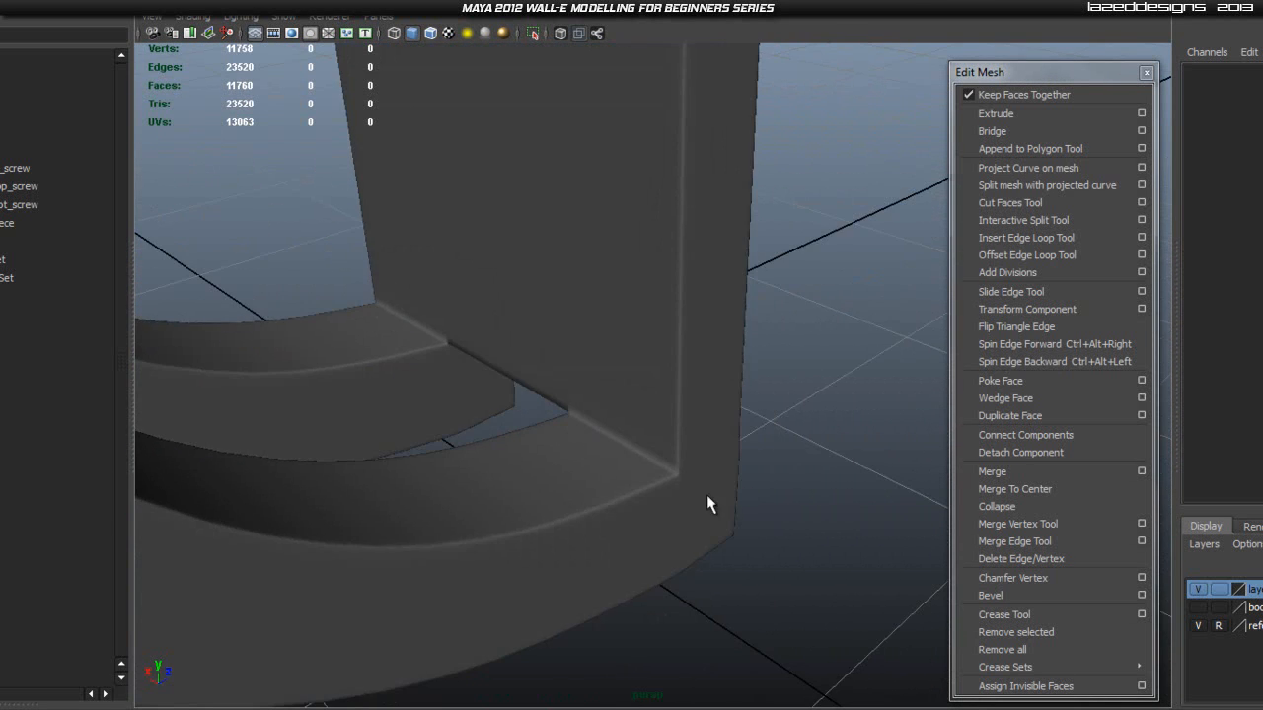
- Turn off the smooth preview and move the edge loop just above the arm-to-upright junction slightly up the upright
left_click(639, 483)
scroll(640, 487, "up", 3)
key("1")
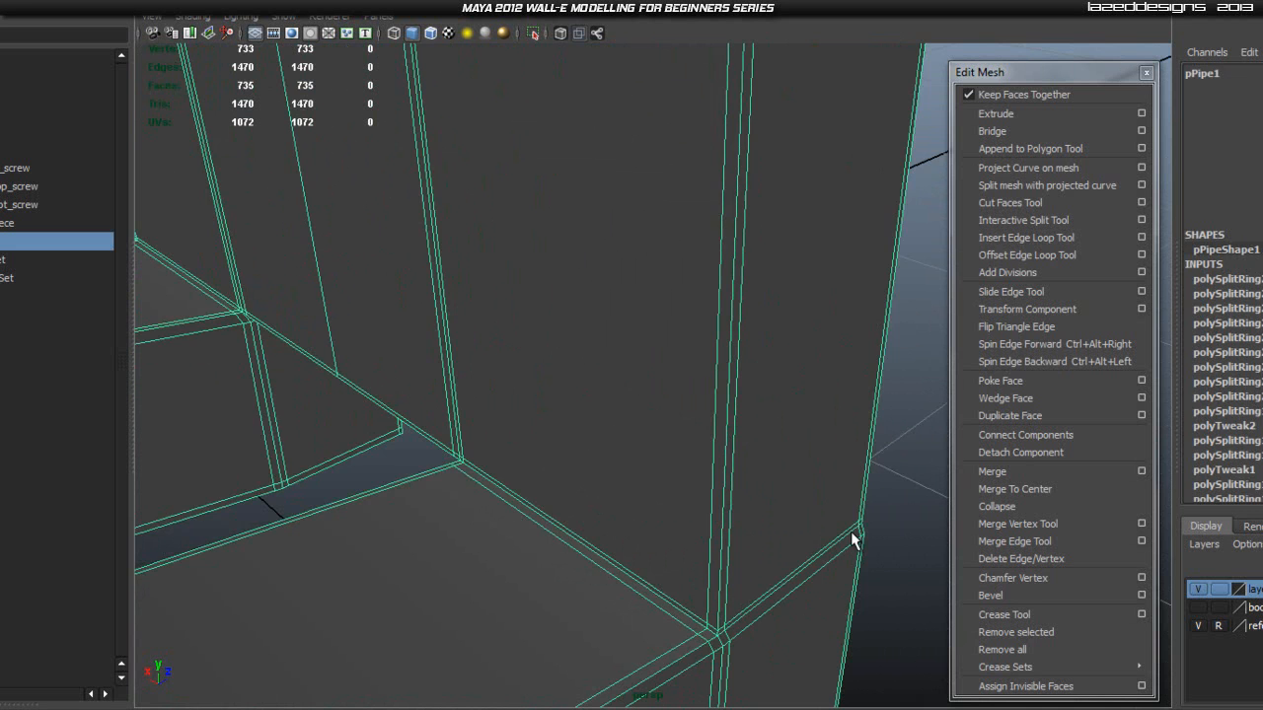
left_click(889, 482)
left_click(679, 566)
scroll(641, 567, "up", 2)
scroll(632, 561, "up", 1)
scroll(616, 543, "down", 1)
middle_click_drag(603, 517, 591, 386, "alt")
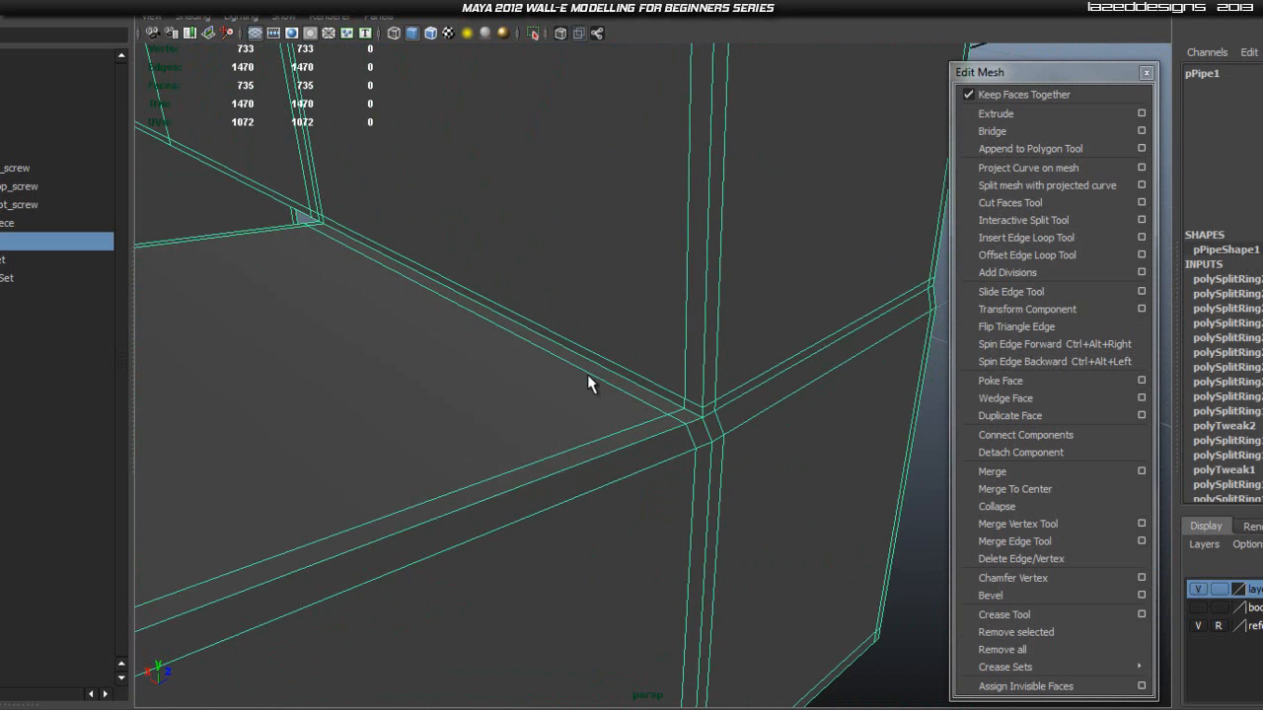
right_click(577, 370)
left_click(572, 331)
double_click(620, 363)
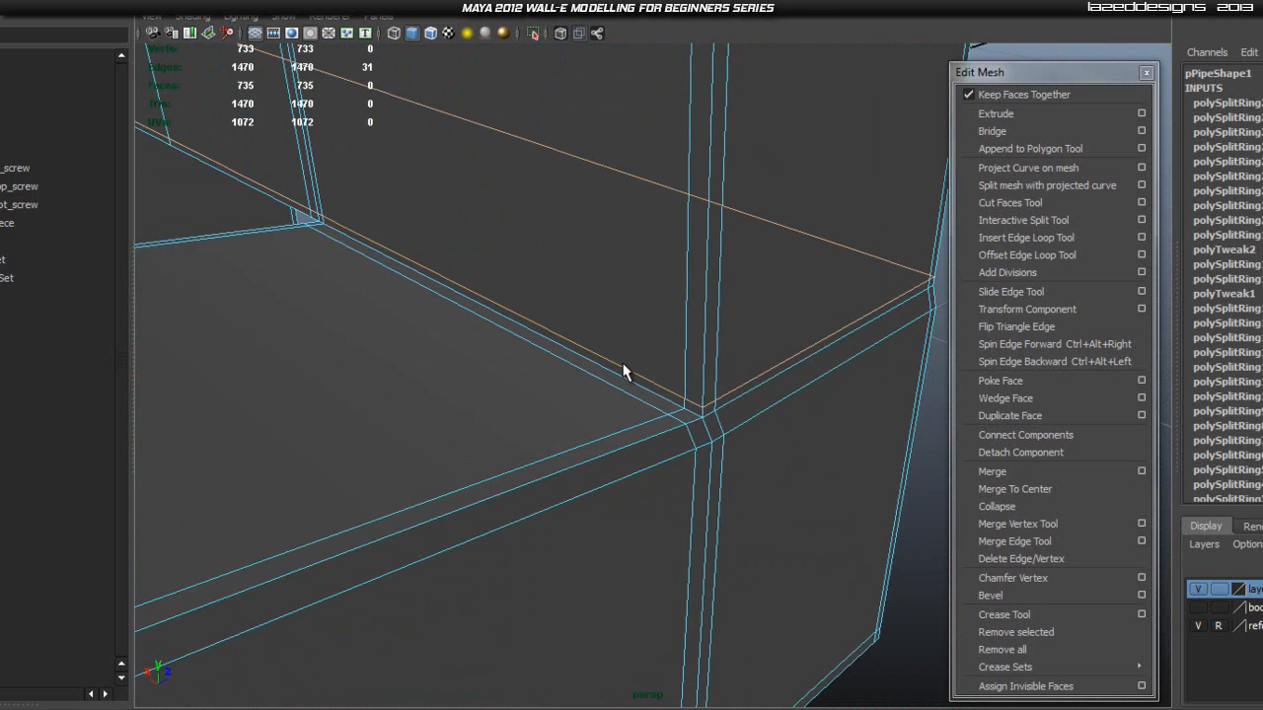
middle_click_drag(379, 162, 537, 276, "alt")
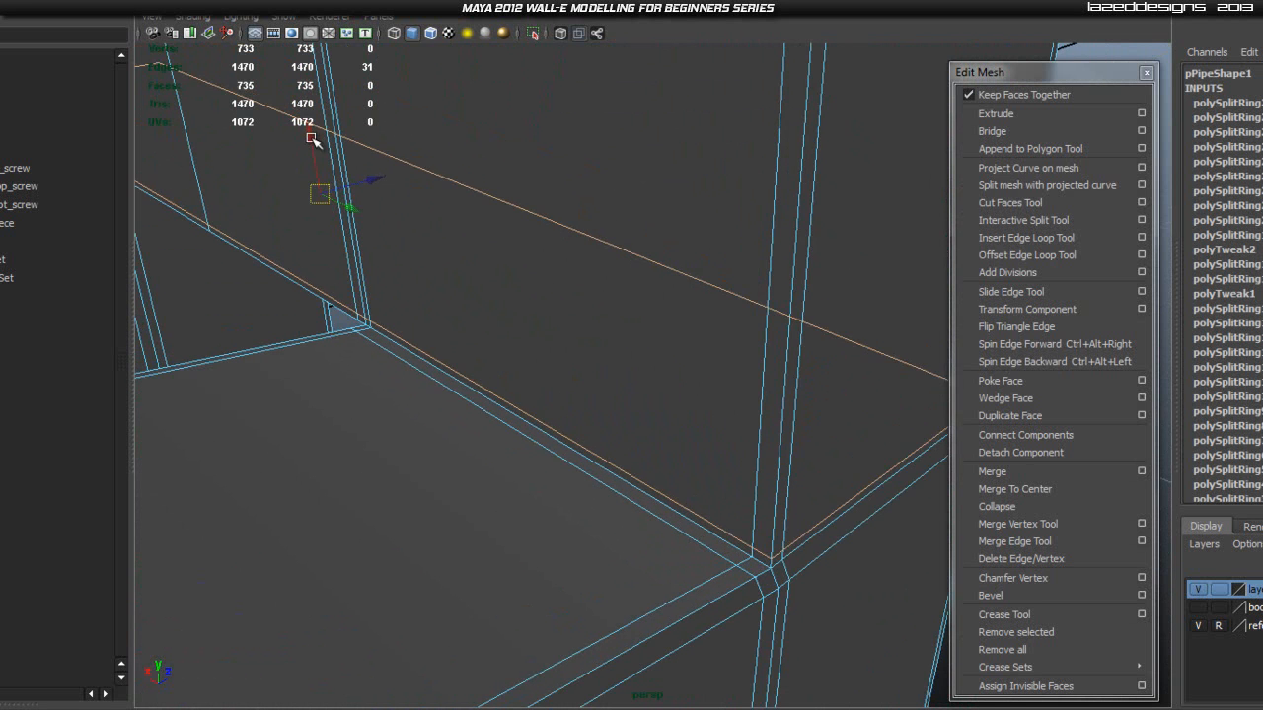
left_click_drag(314, 126, 314, 127)
- Select the edge loops around both arms just below the beam and move them slightly downward
scroll(396, 237, "down", 8)
middle_click_drag(528, 140, 575, 133, "alt")
left_click_drag(576, 133, 549, 389, "alt")
scroll(639, 401, "up", 3)
double_click(646, 370)
double_click(442, 372, "shift")
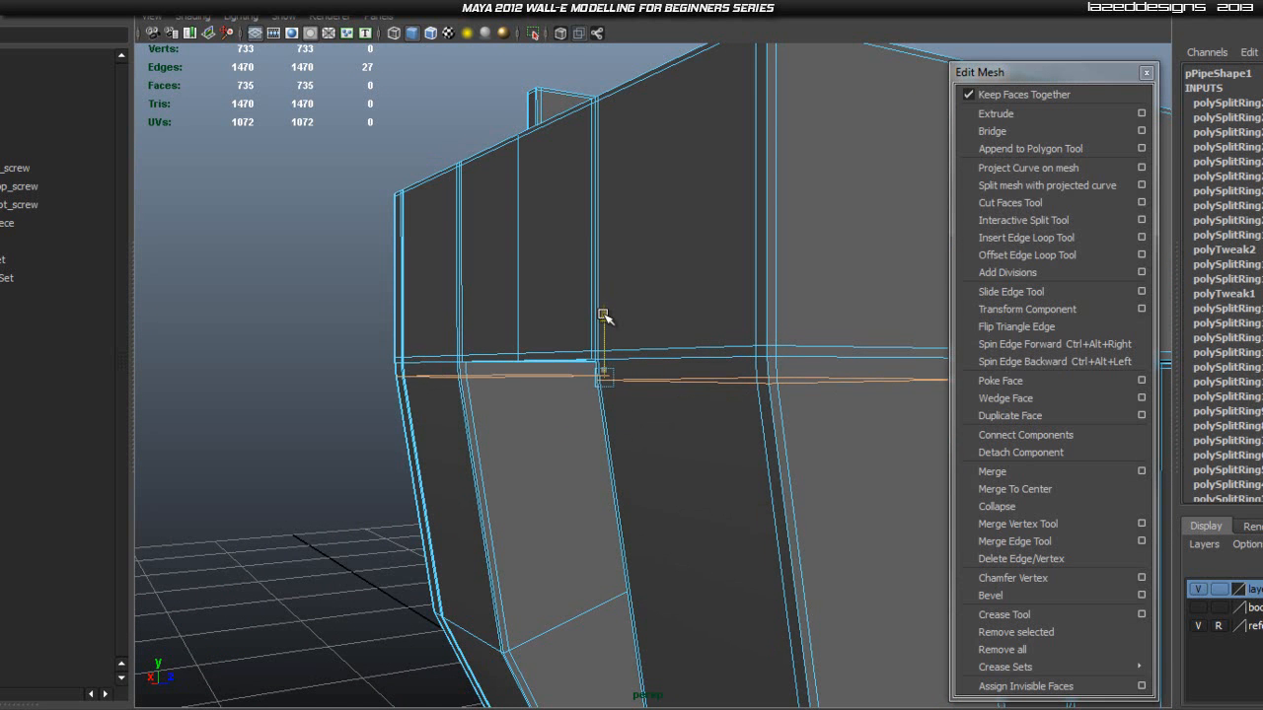
left_click(143, 369)
- Move the edge loop just above the beam's underside slightly upward, away from the bend
left_click_drag(264, 375, 524, 370, "alt")
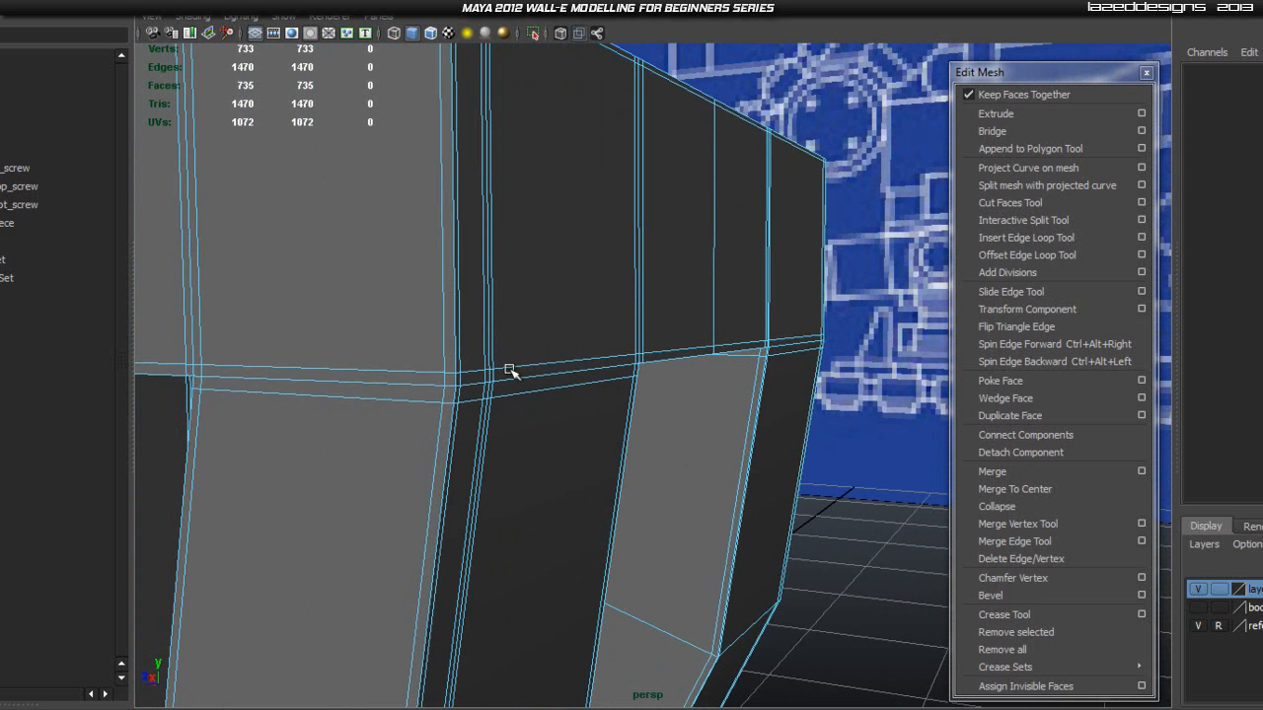
double_click(422, 372)
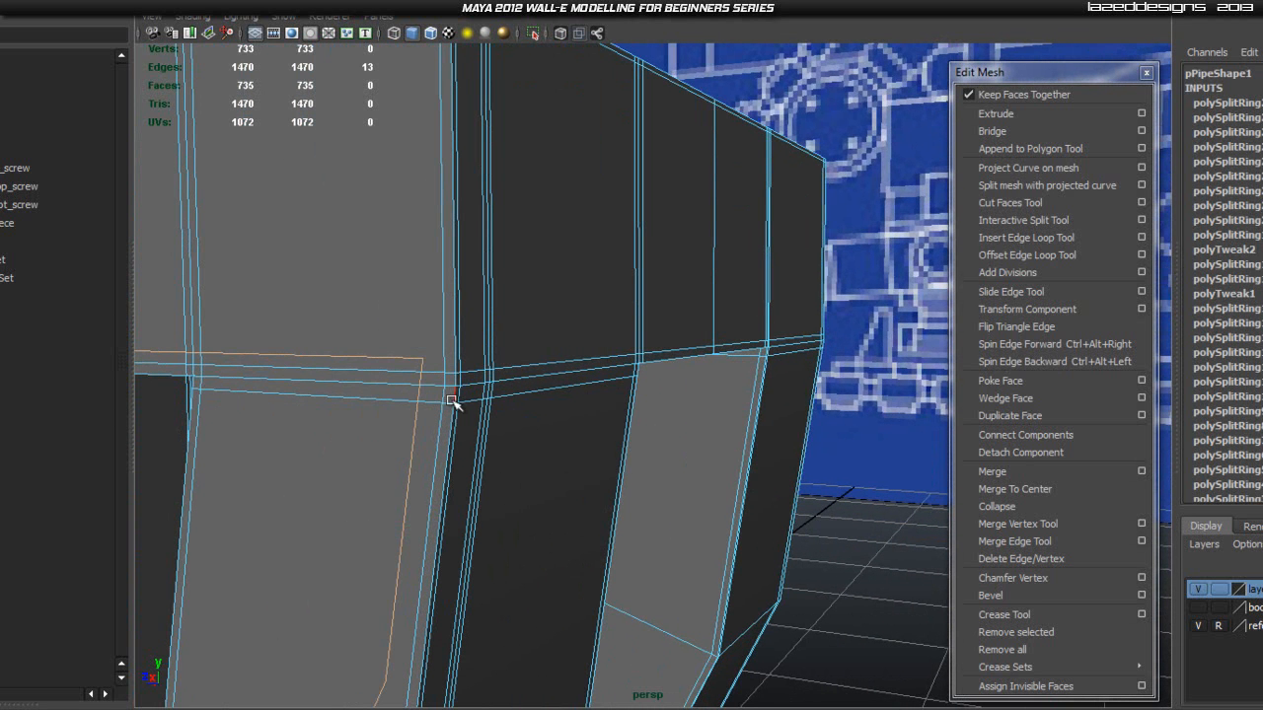
left_click(520, 384)
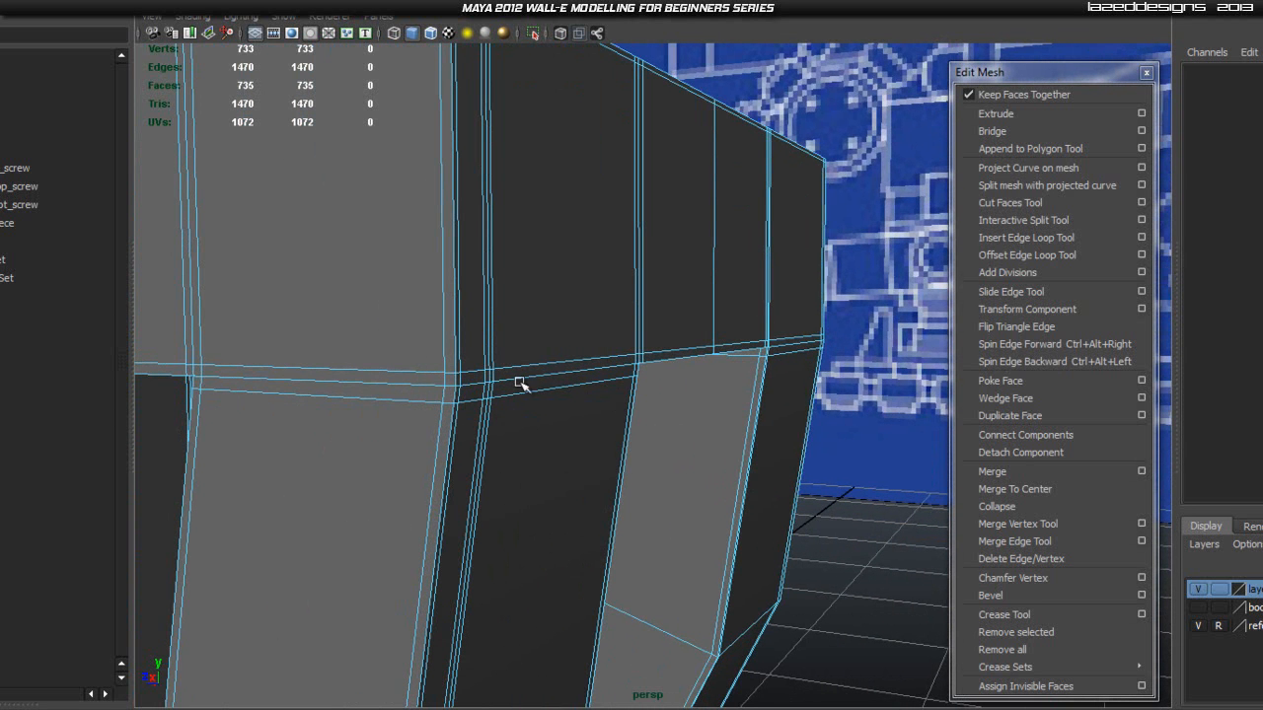
double_click(424, 372)
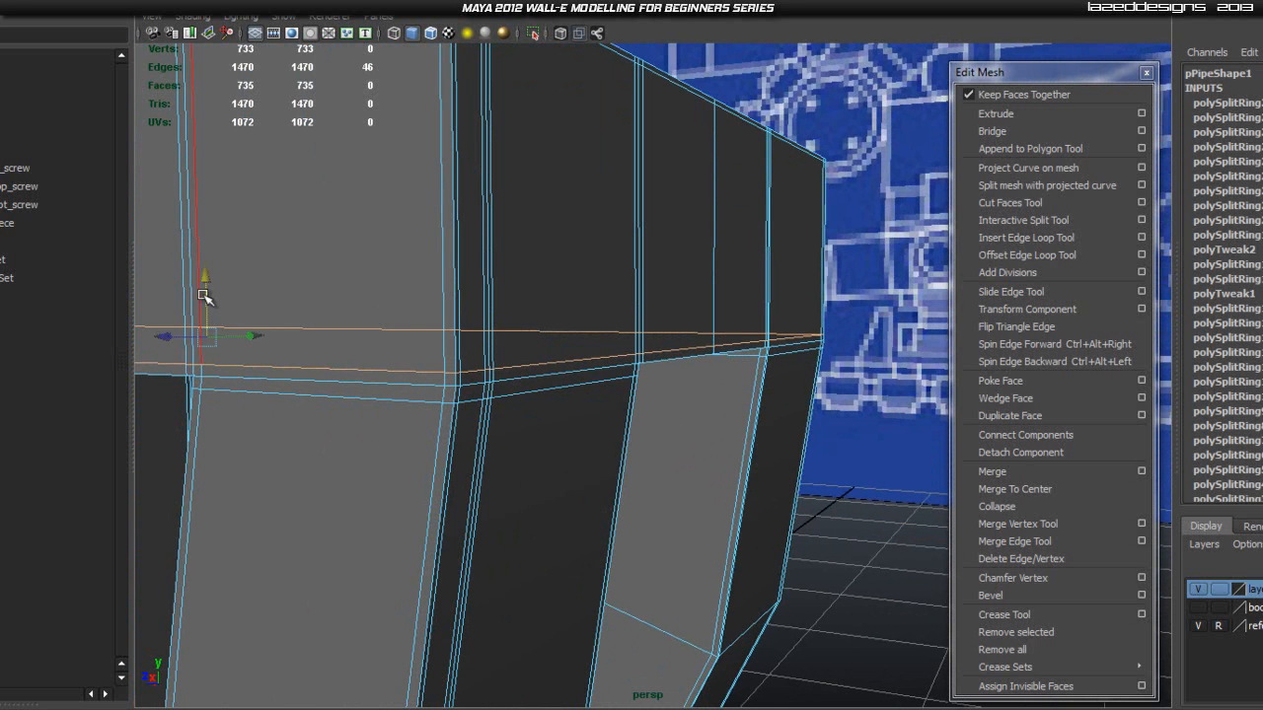
left_click_drag(205, 277, 202, 269)
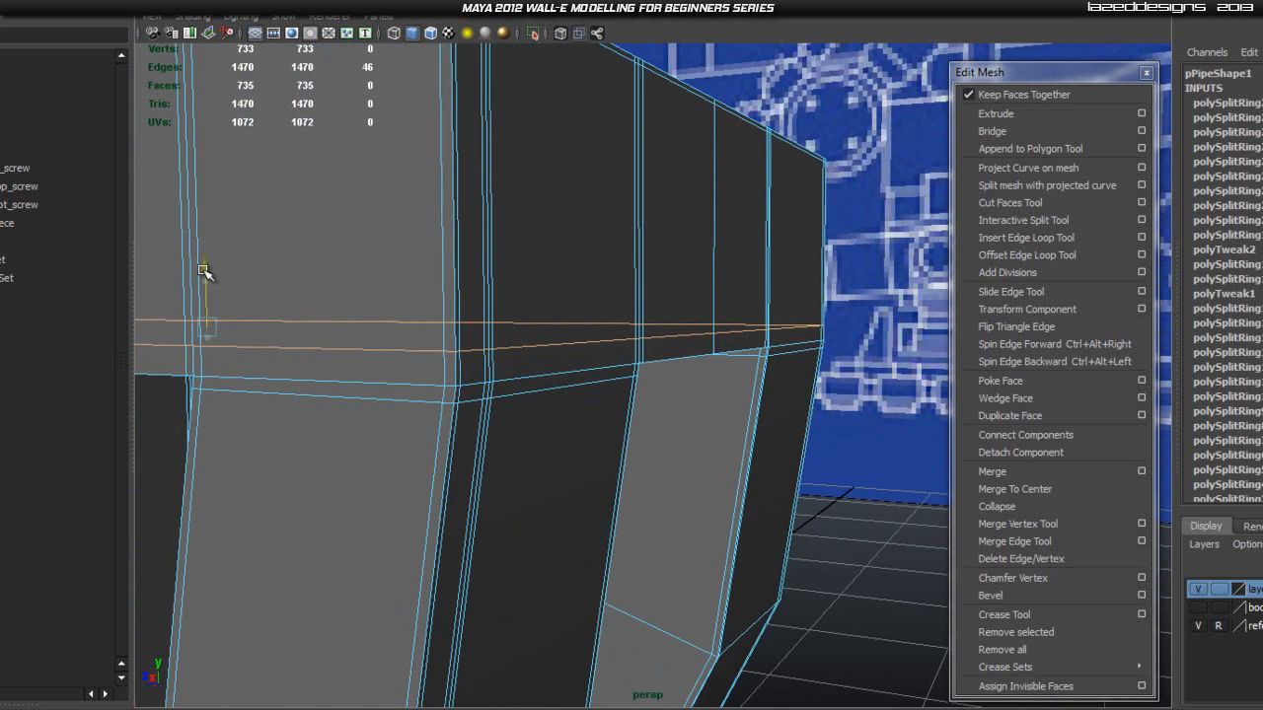
- Return to object mode and check the smoothed bend between beam and arms before turning the preview off
scroll(463, 364, "down", 2)
right_click_drag(443, 356, 515, 335)
left_click(843, 263)
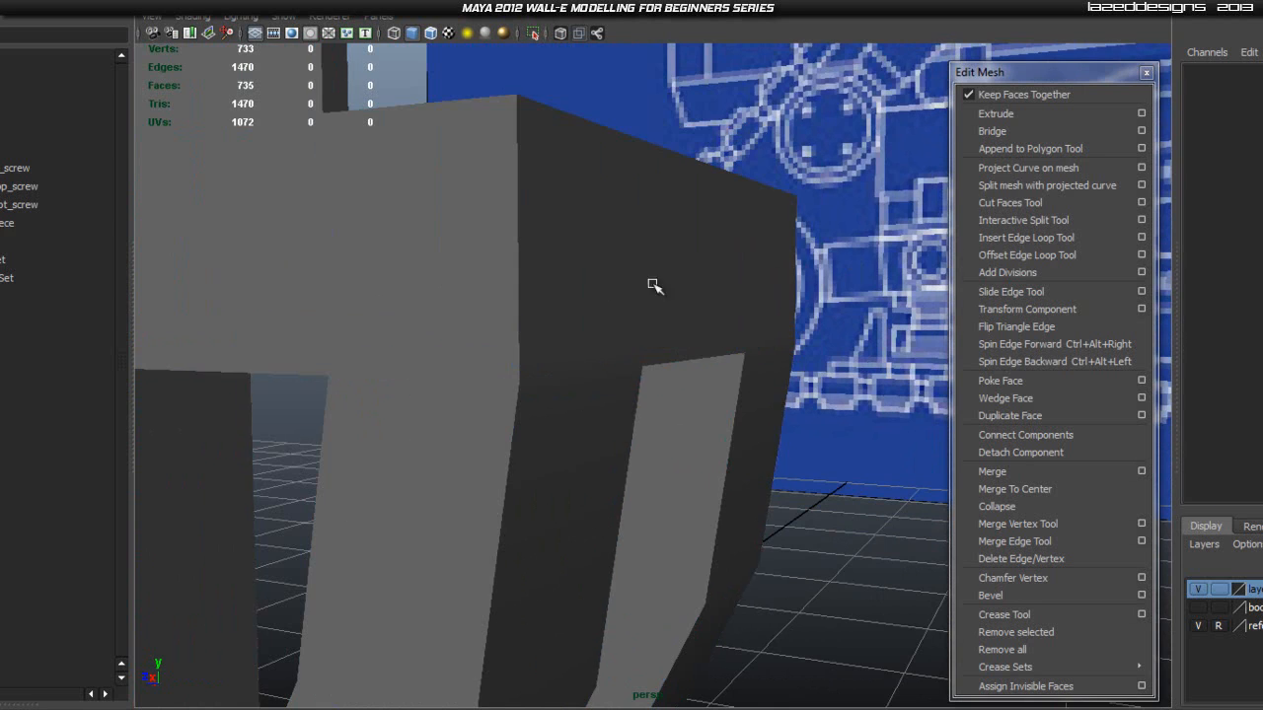
left_click(795, 389)
left_click(839, 412)
left_click_drag(839, 412, 643, 400, "alt")
left_click(642, 398)
key("1")
- Lower the edge loops just below the beam a little further, one arm at a time
scroll(244, 351, "up", 2)
left_click_drag(243, 351, 538, 411, "alt")
mouse_move(539, 413)
right_mouse_down()
mouse_move(533, 395)
mouse_move(516, 410)
mouse_move(533, 389)
right_mouse_up()
double_click(522, 419)
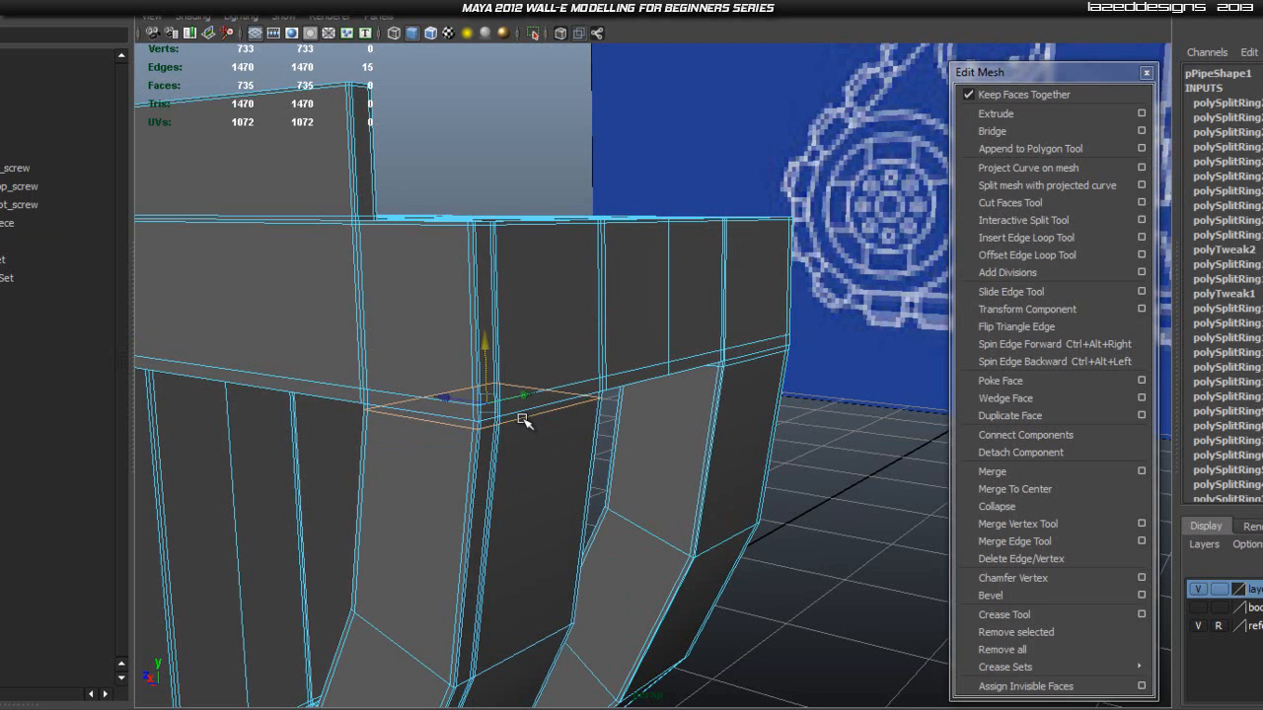
left_click_drag(487, 349, 487, 355)
double_click(732, 363)
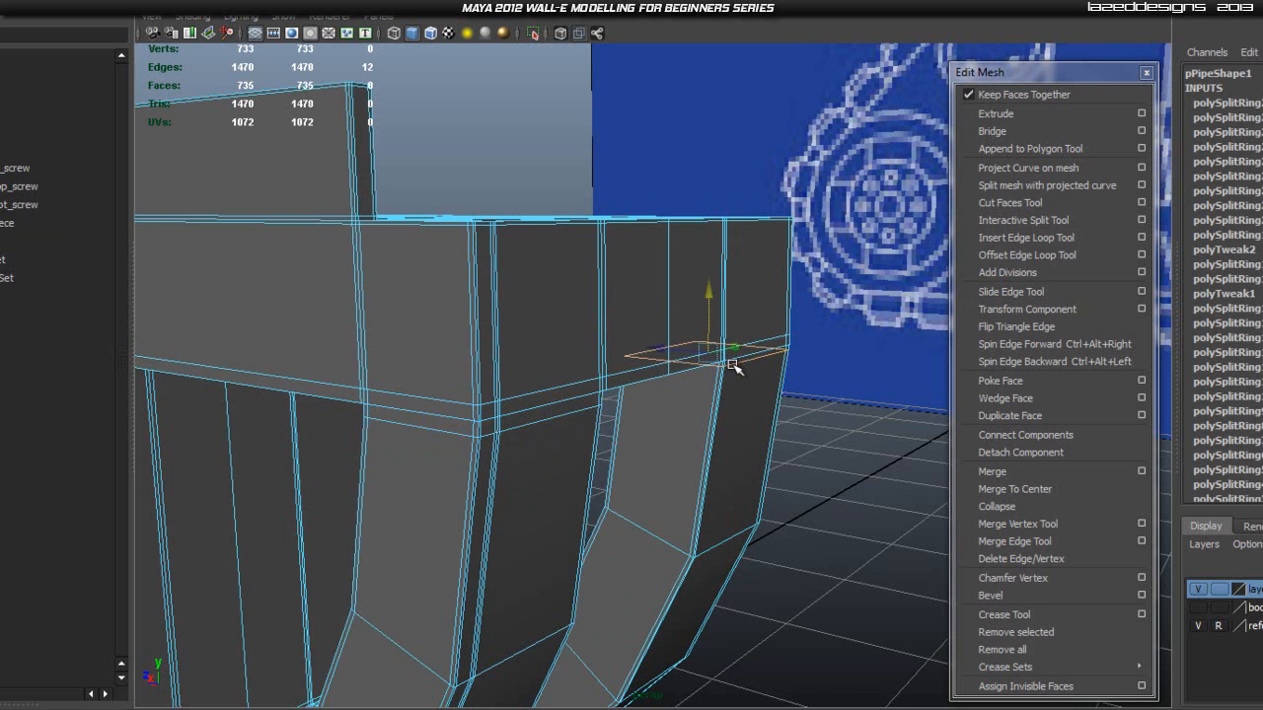
left_click_drag(708, 293, 709, 298)
- Return to object mode with smooth preview on and examine the bend at the top of the arm from the side
right_click_drag(708, 298, 679, 274)
key("3")
left_click(844, 442)
left_click_drag(829, 444, 557, 408, "alt")
left_click(651, 395)
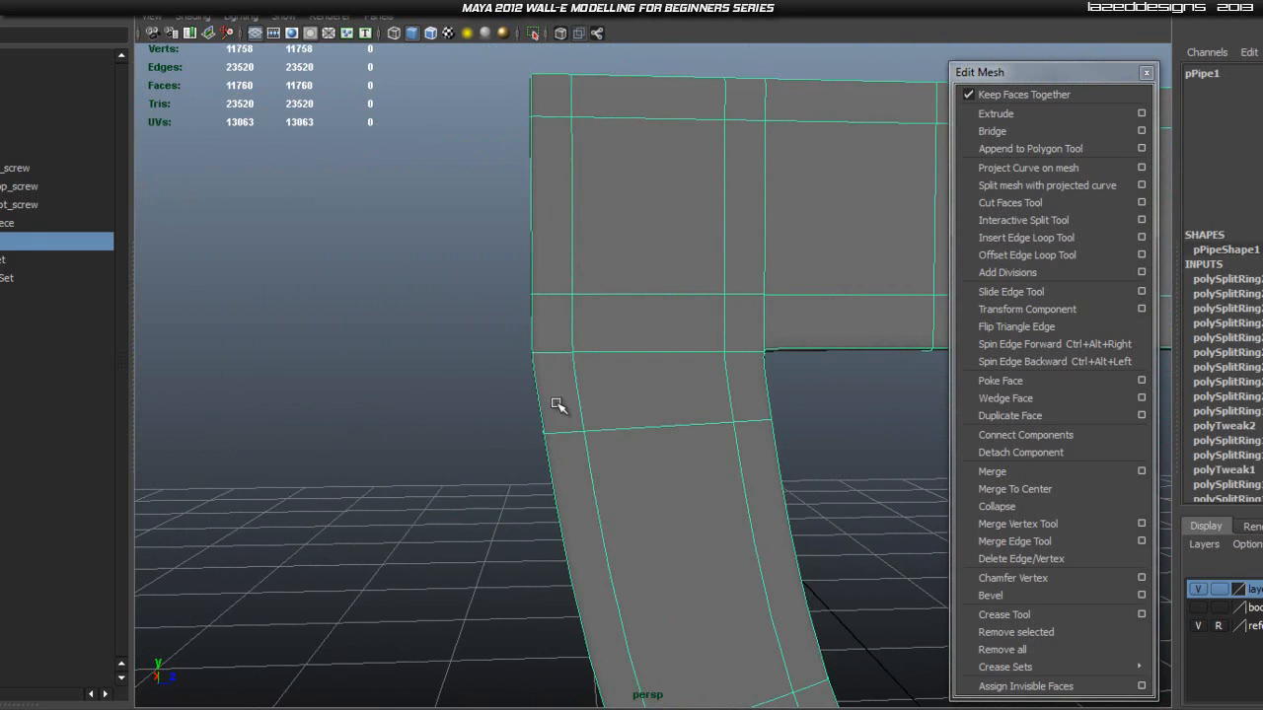
- In side view, shift the outer vertices of the two lower loops at the bend slightly inward to ease the curve
key("space")
left_click(625, 387)
scroll(641, 405, "down", 3)
scroll(795, 414, "up", 5)
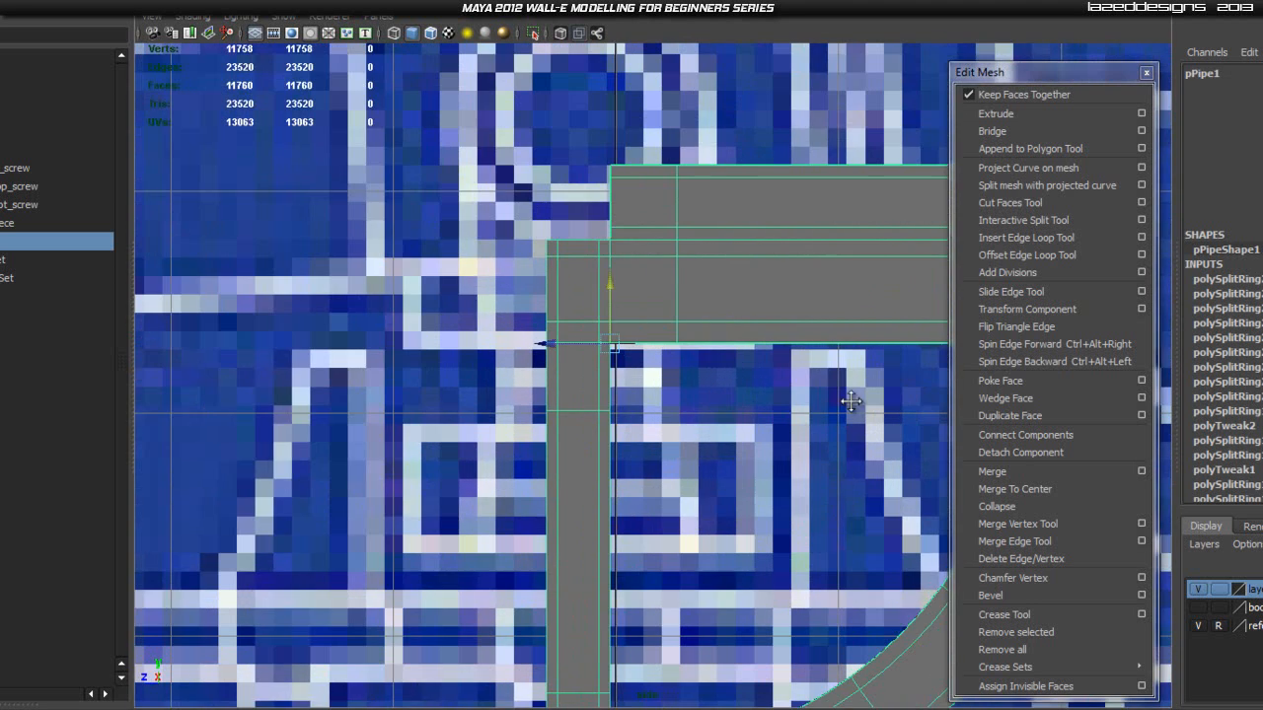
scroll(795, 415, "up", 6)
middle_click_drag(756, 408, 669, 406, "alt")
middle_click_drag(723, 327, 710, 367, "alt")
right_click_drag(632, 336, 570, 327)
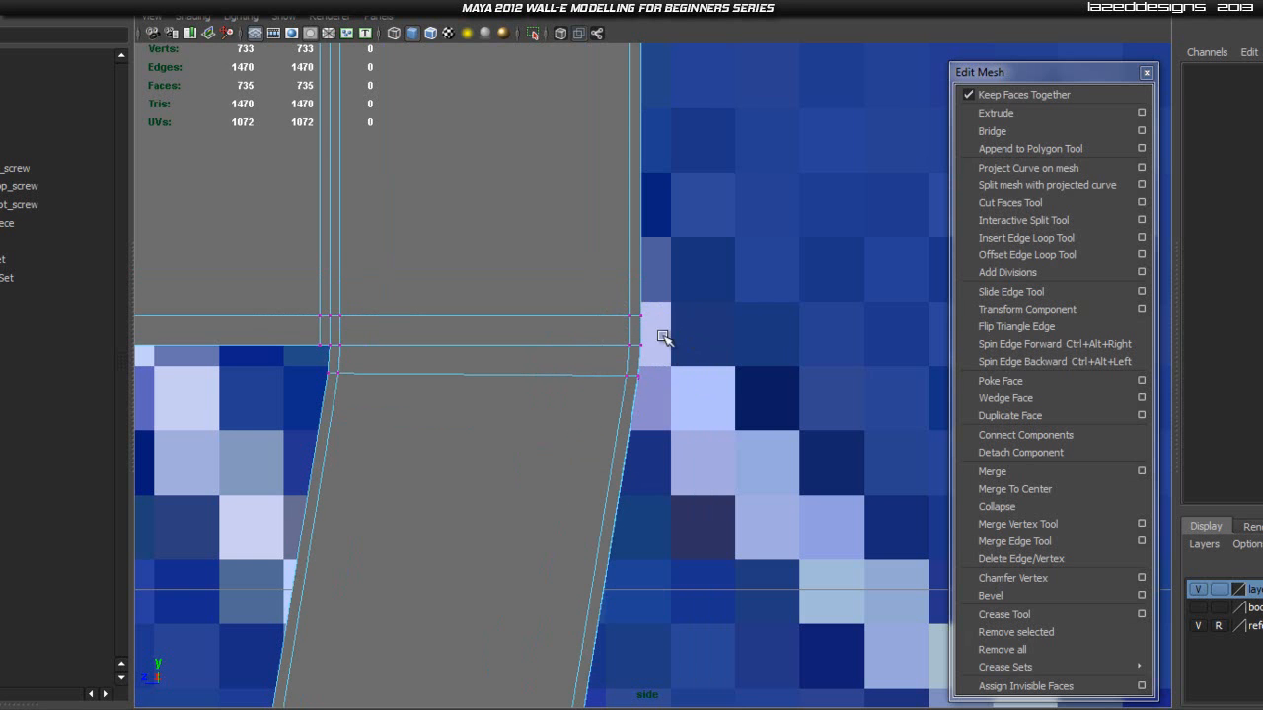
scroll(670, 331, "up", 3)
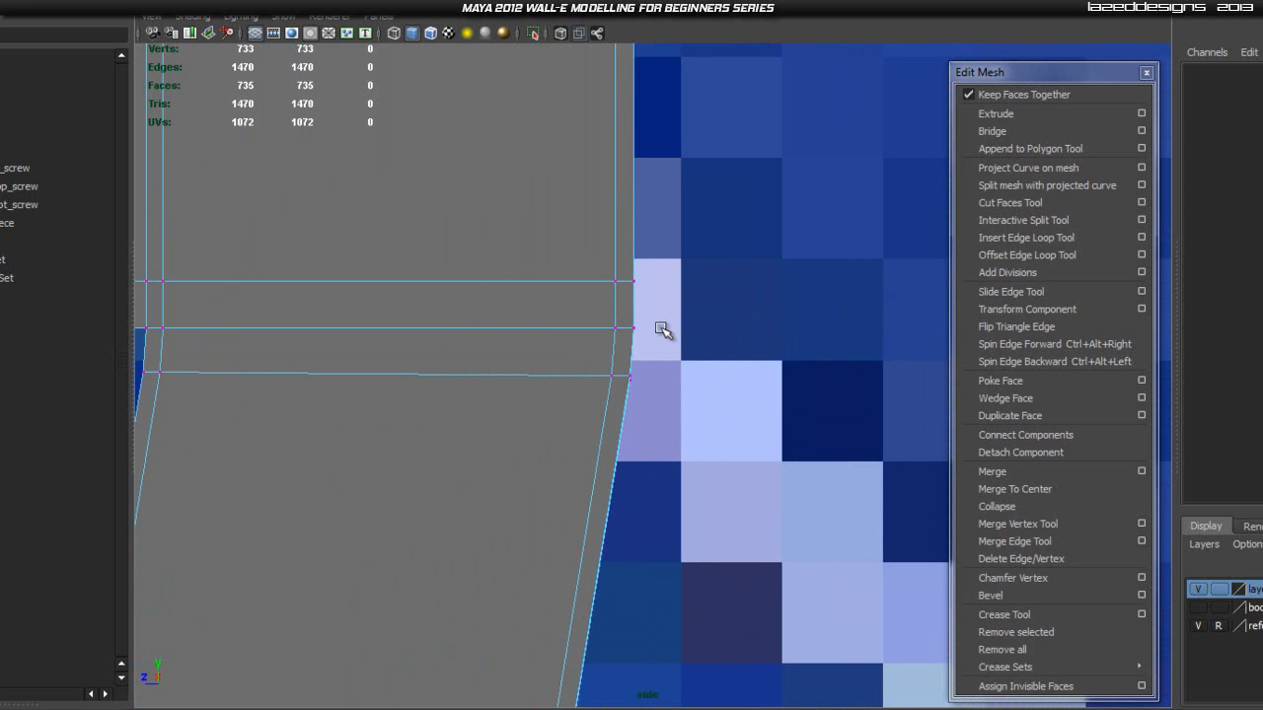
left_click_drag(661, 310, 570, 423)
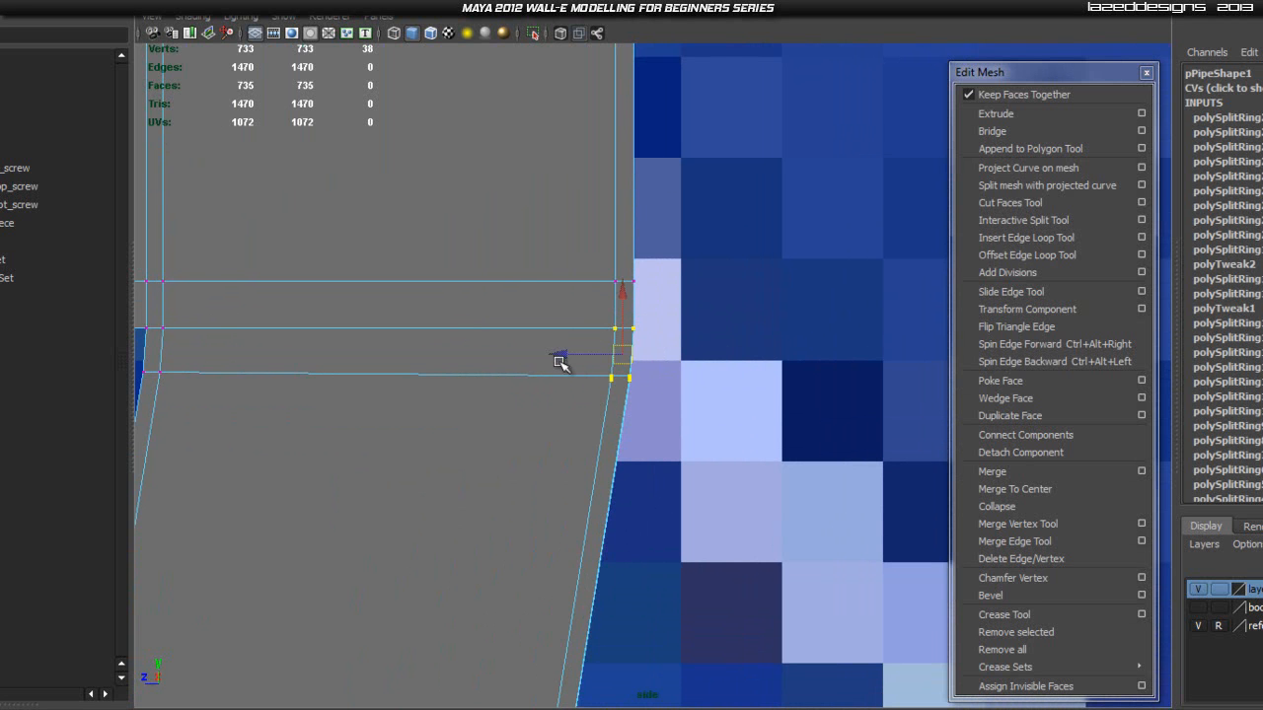
left_click_drag(559, 357, 558, 357)
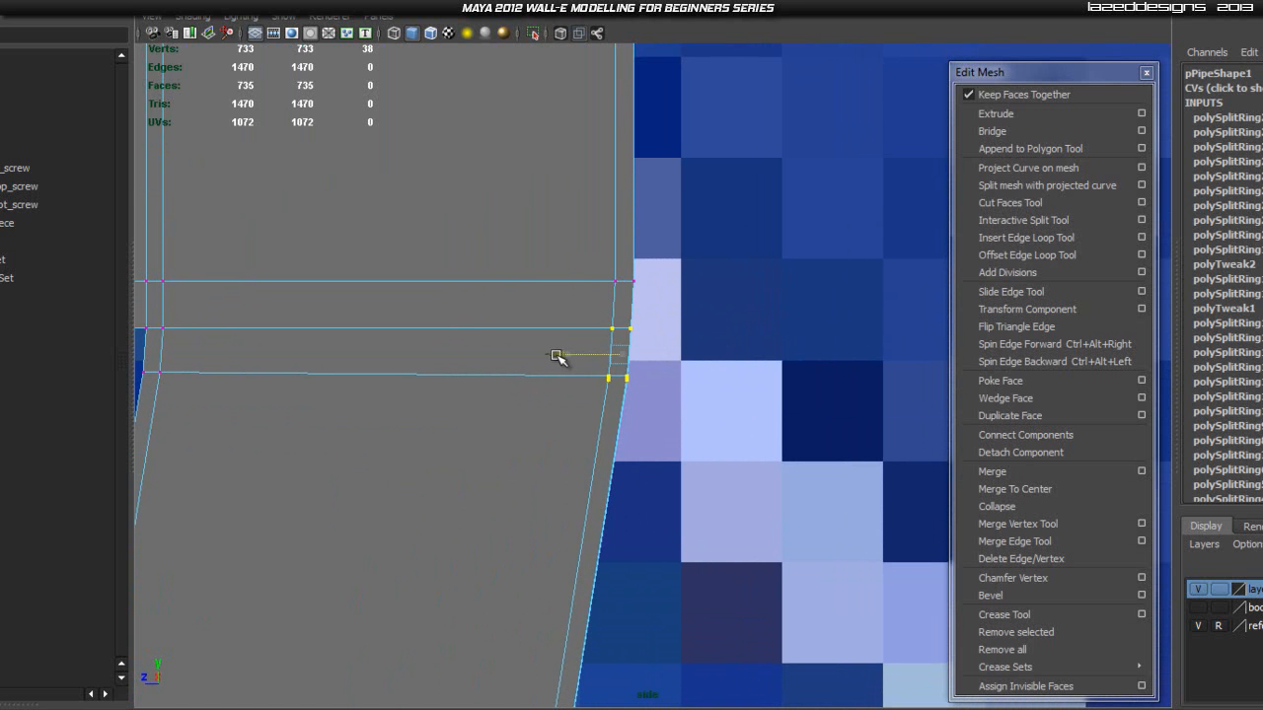
- Nudge the outer vertices of the bend's upper loop horizontally to refine the transition into the beam's end
left_click_drag(677, 262, 618, 277)
left_click_drag(680, 253, 587, 283)
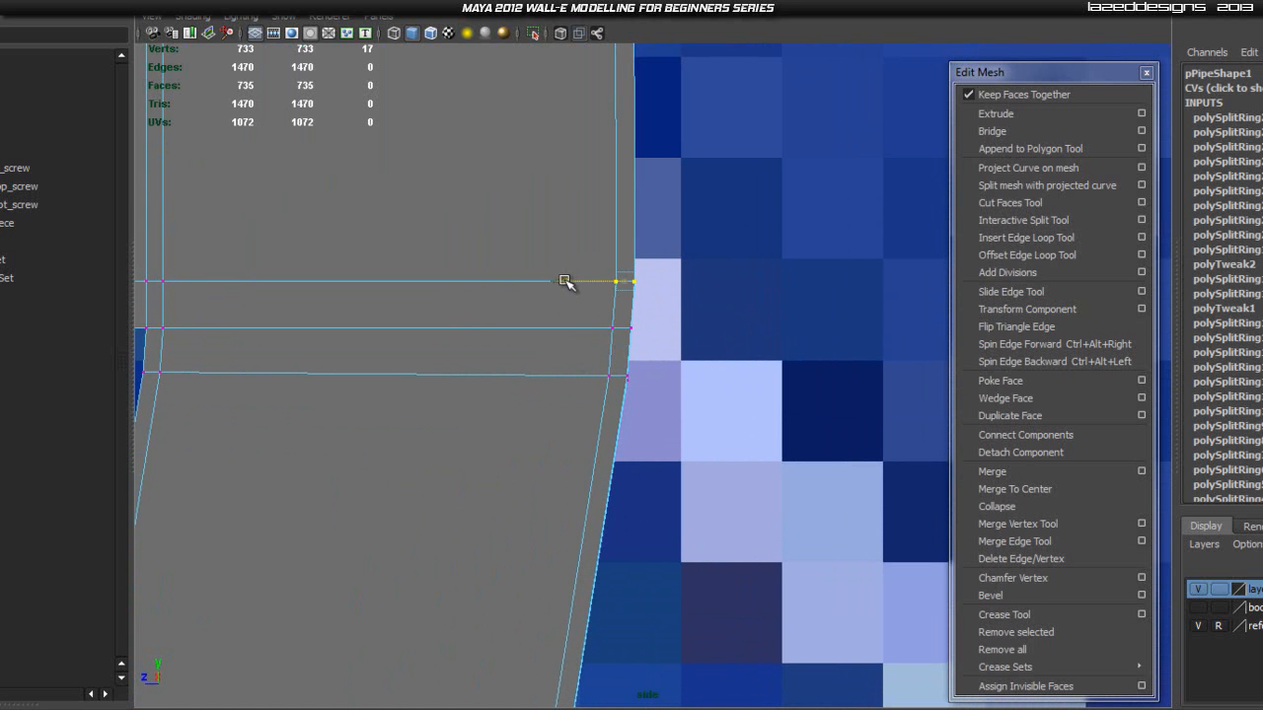
left_click(776, 296)
- Return to object mode, turn on the smooth preview and inspect the reshaped bend in perspective view
right_click_drag(565, 306, 634, 277)
left_click(556, 253)
key("3")
left_click(769, 370)
key("space")
left_click_drag(598, 331, 599, 286)
left_click_drag(759, 355, 611, 404, "alt")
left_click(595, 392)
left_click(834, 405)
left_click(550, 423)
- Turn off the smooth preview and, in side view, nudge the whole row of middle-loop vertices at the bend horizontally
right_click_drag(592, 398, 643, 377)
key("1")
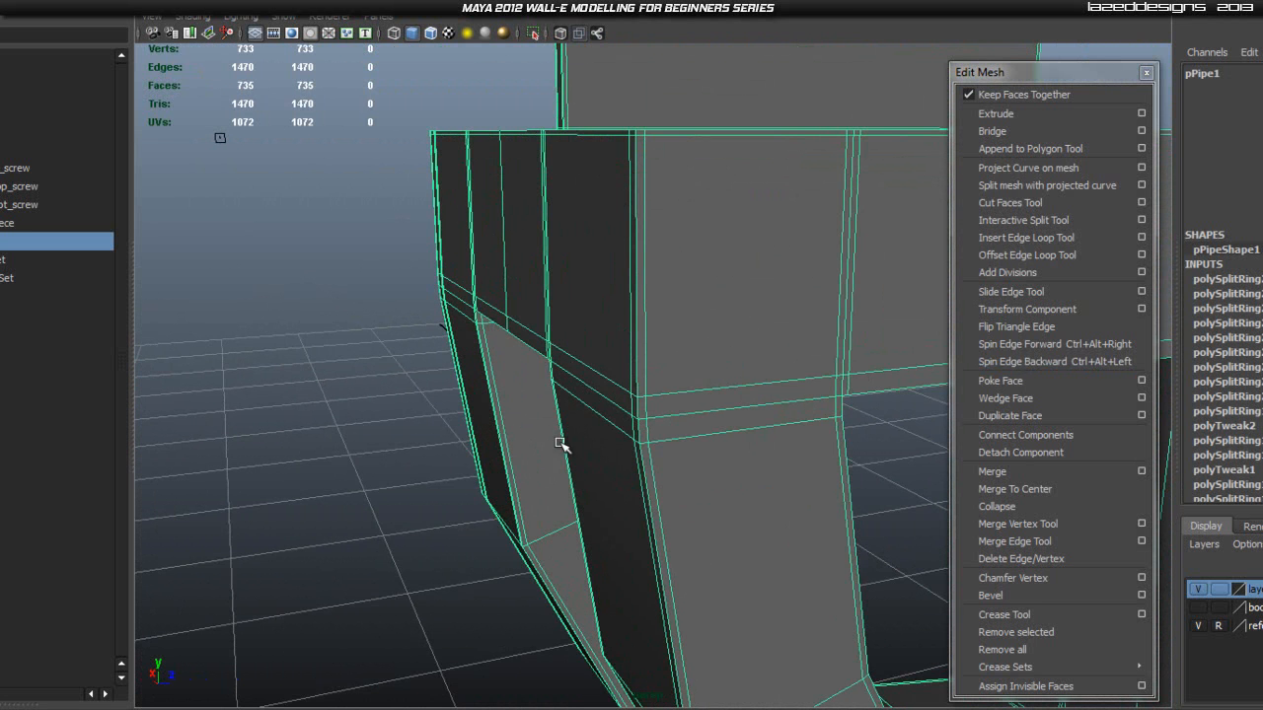
left_click(273, 456)
scroll(586, 456, "up", 2)
left_click(607, 442)
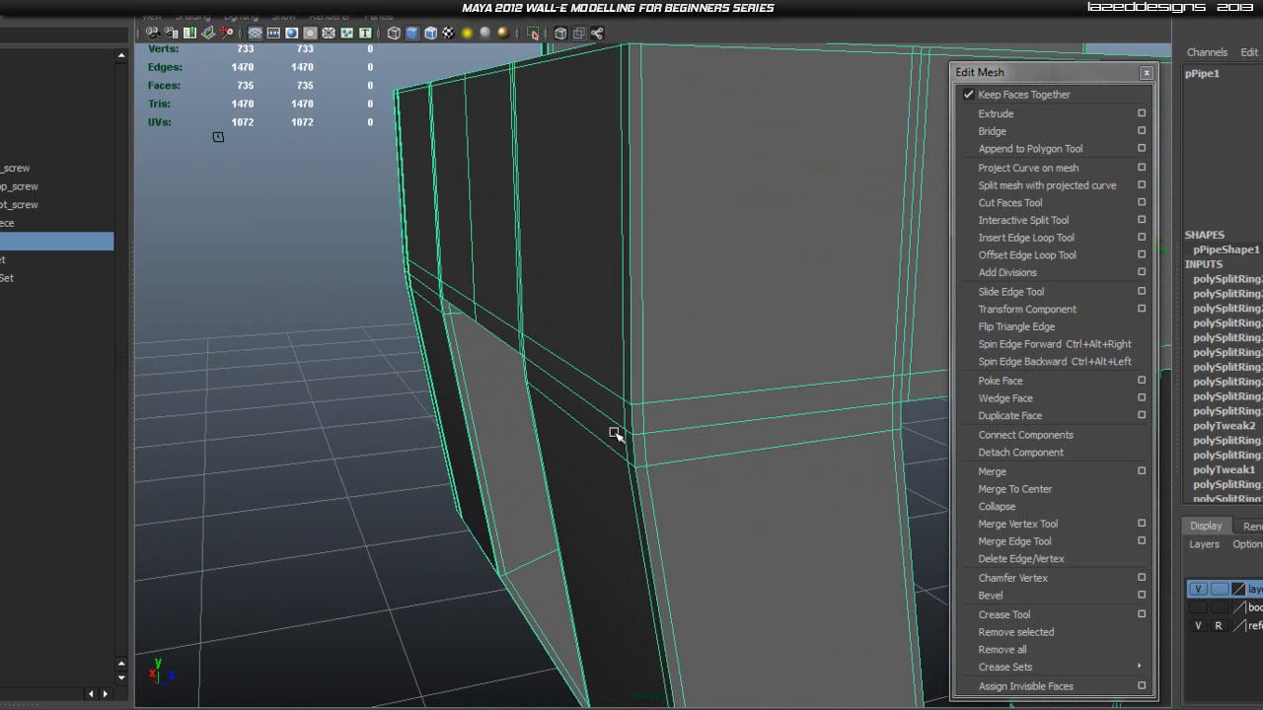
right_click(606, 418)
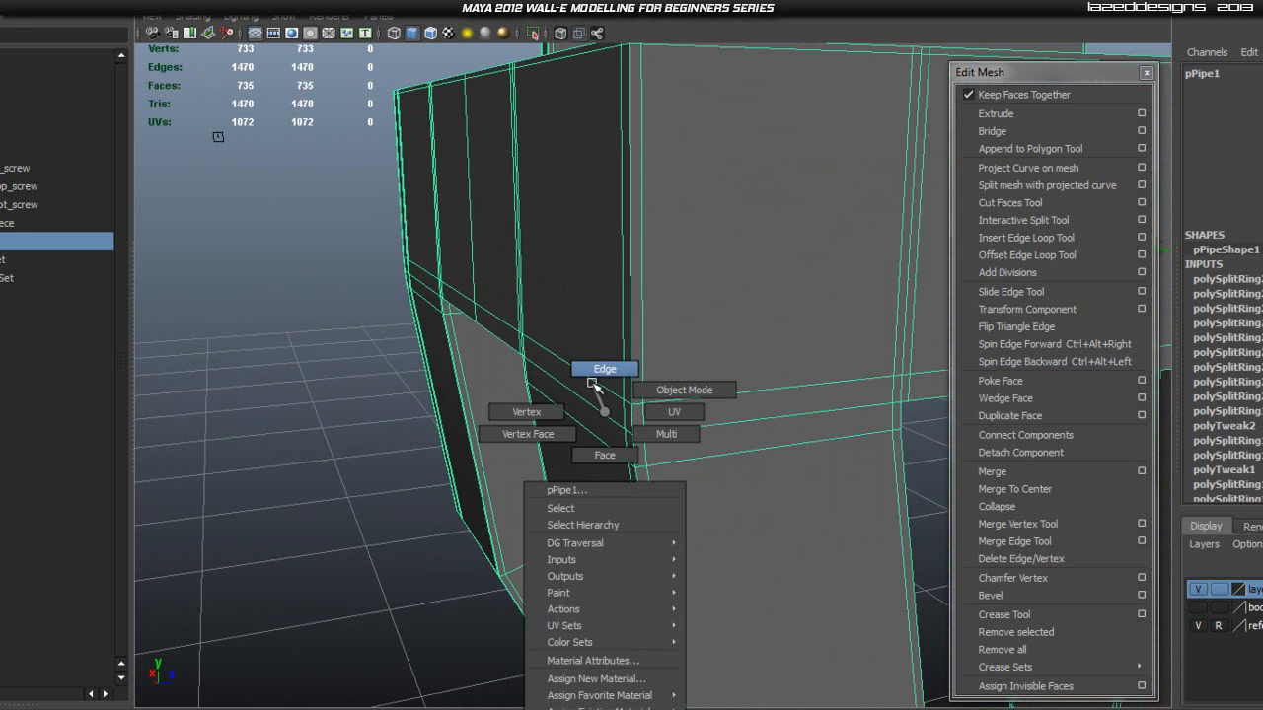
key("space")
left_click_drag(604, 415, 676, 413)
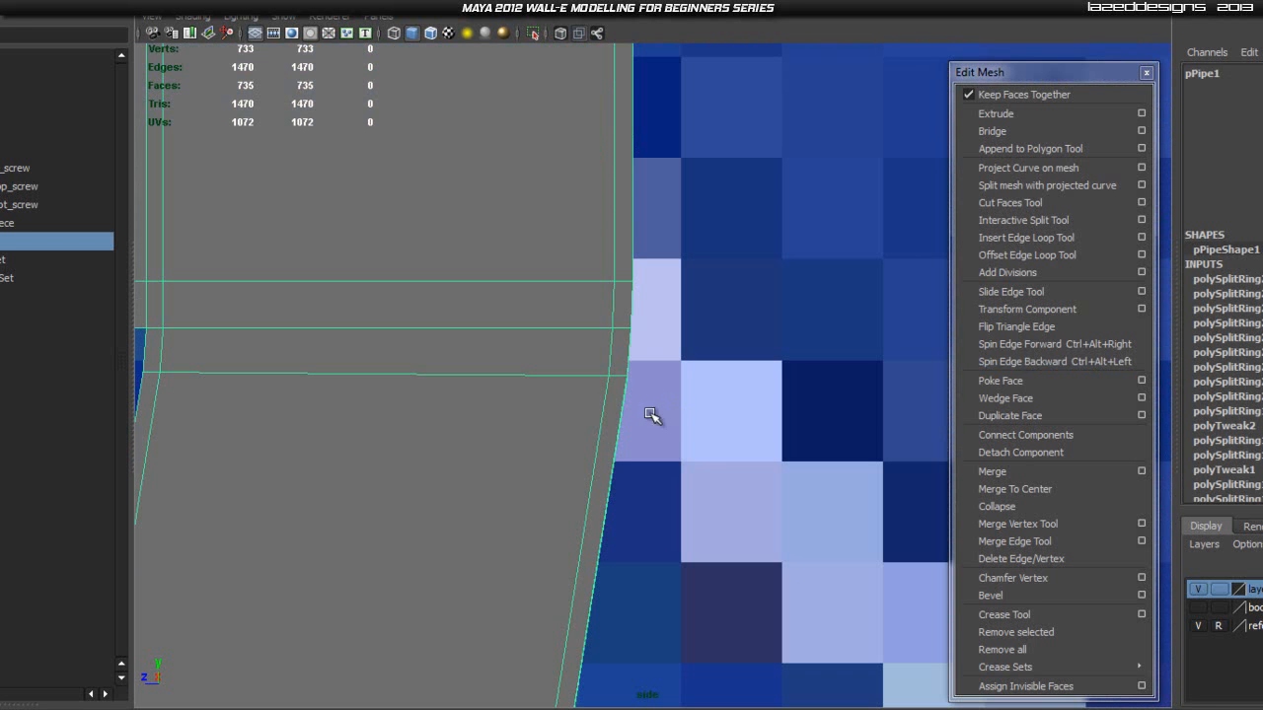
right_click_drag(606, 340, 518, 337)
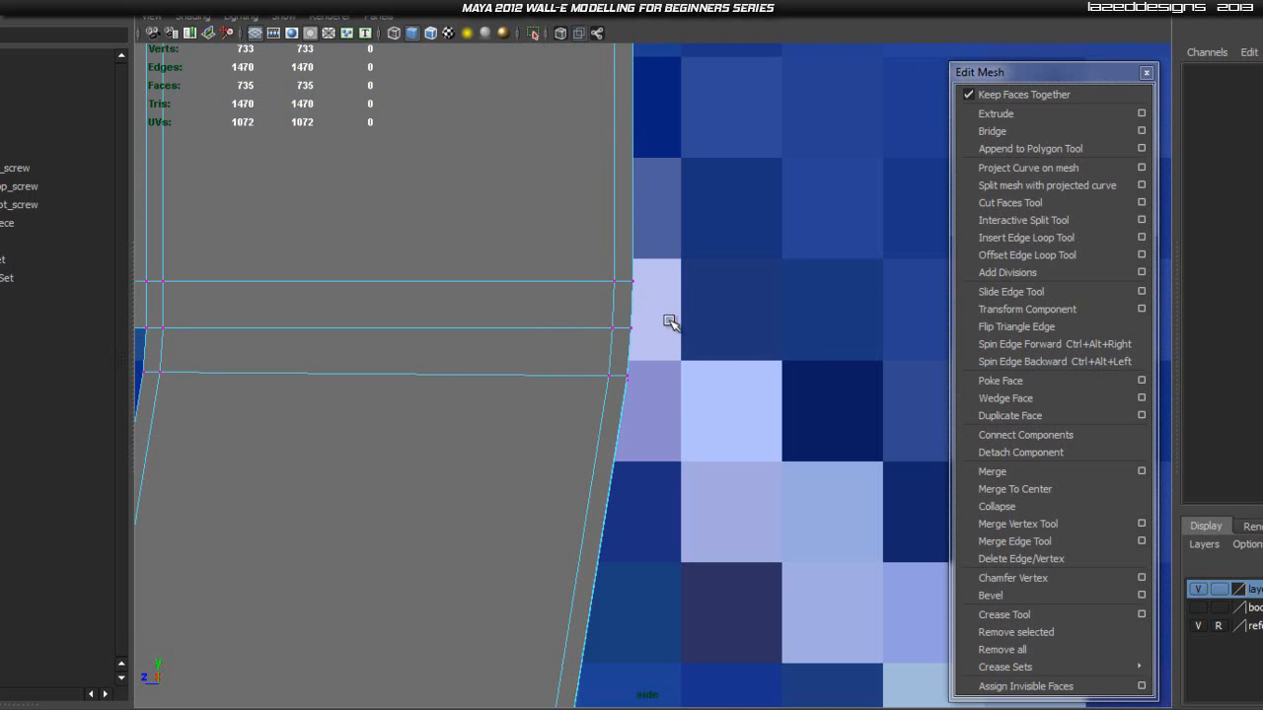
left_click_drag(671, 321, 99, 336)
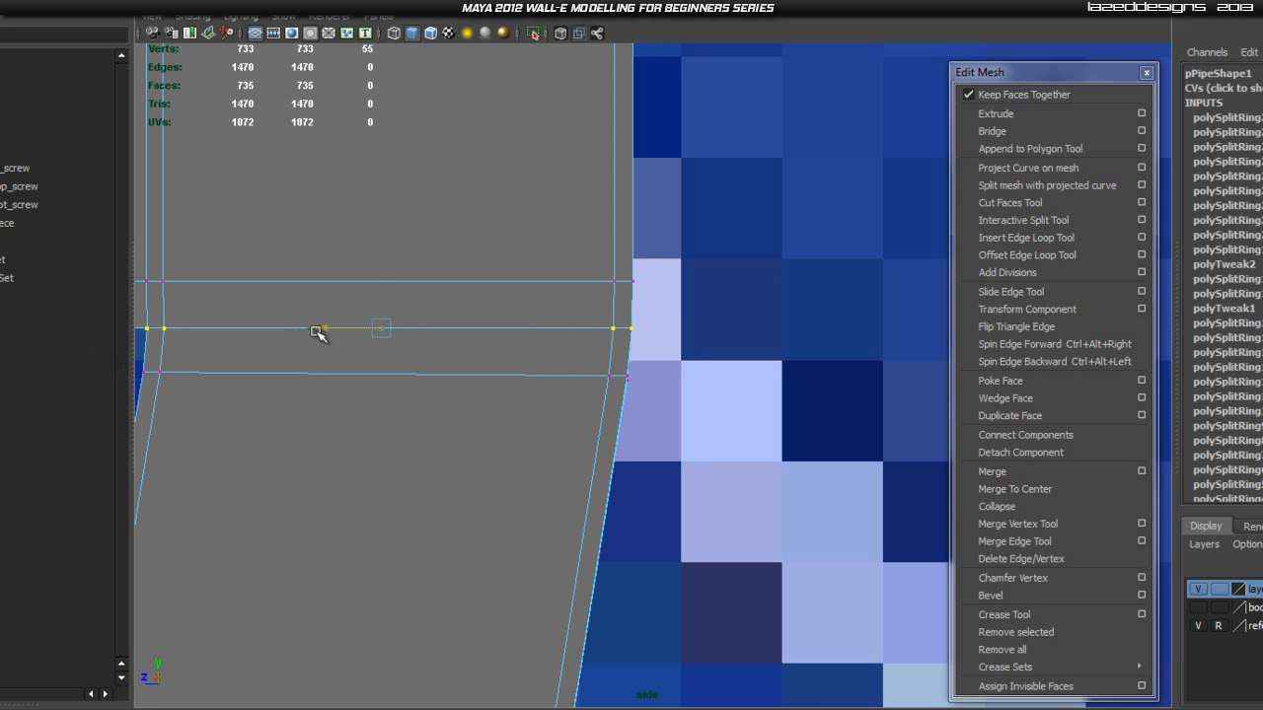
- Return the bracket to object mode, deselect it and check its smoothed bend in perspective view
right_click_drag(449, 306, 508, 279)
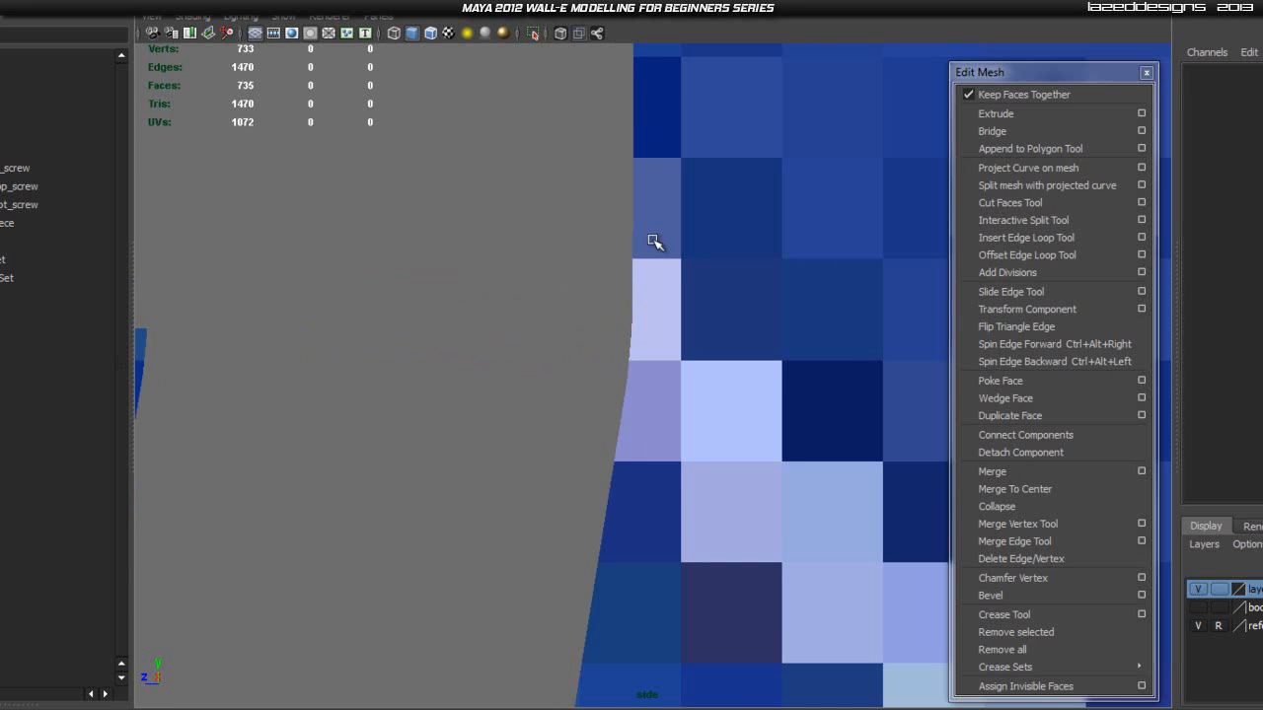
left_click(770, 339)
key("space")
left_click_drag(606, 286, 563, 291)
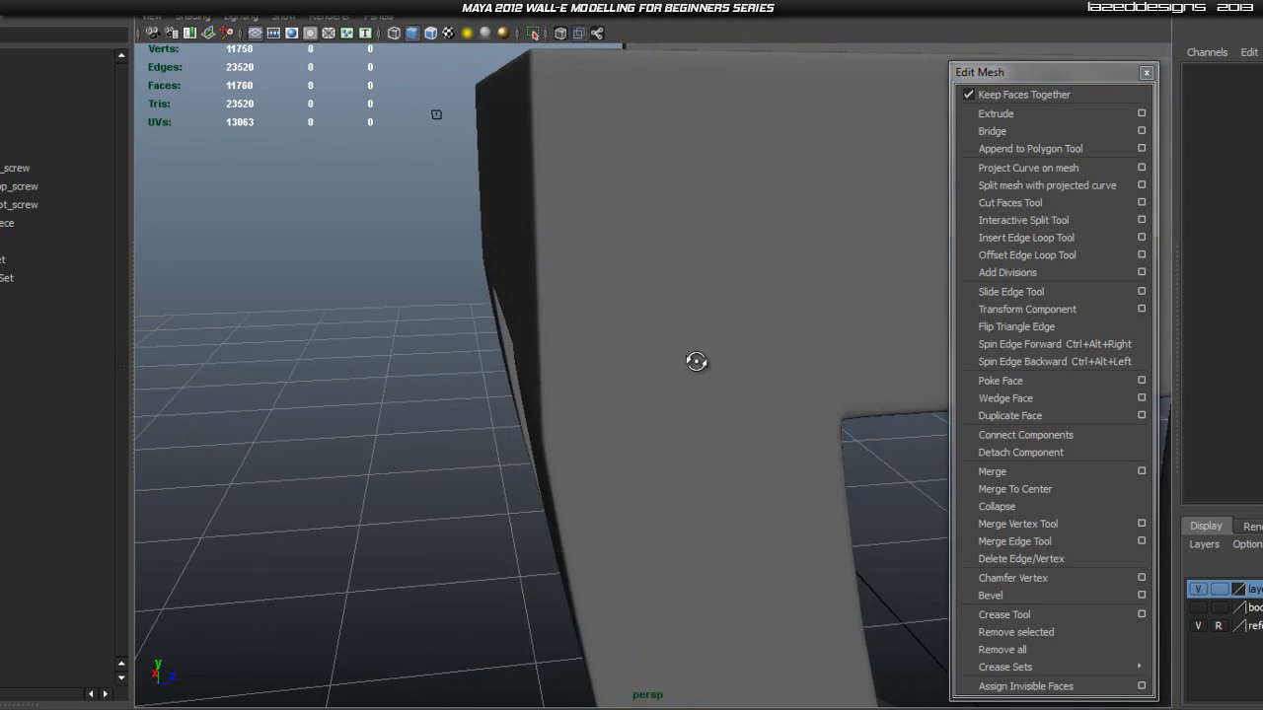
- In side view, select the row of outer vertices where the curved arm meets the beam and nudge it to refine the bend
scroll(728, 345, "down", 3)
left_click_drag(728, 346, 559, 496, "alt")
scroll(693, 481, "up", 5)
left_click_drag(694, 481, 667, 387, "alt")
left_click(623, 431)
key("space")
right_click_drag(572, 326, 493, 327)
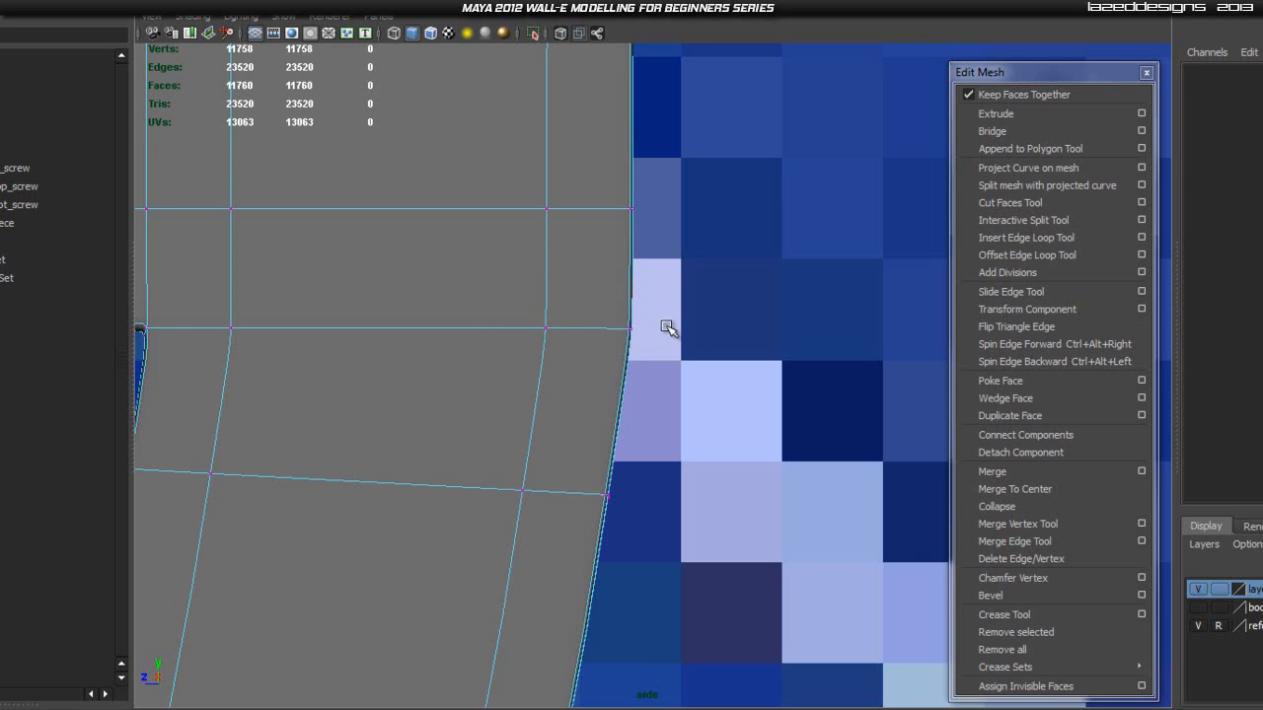
left_click_drag(595, 356, 589, 318)
key("space")
left_click_drag(811, 381, 782, 385, "alt")
left_click_drag(668, 345, 664, 403)
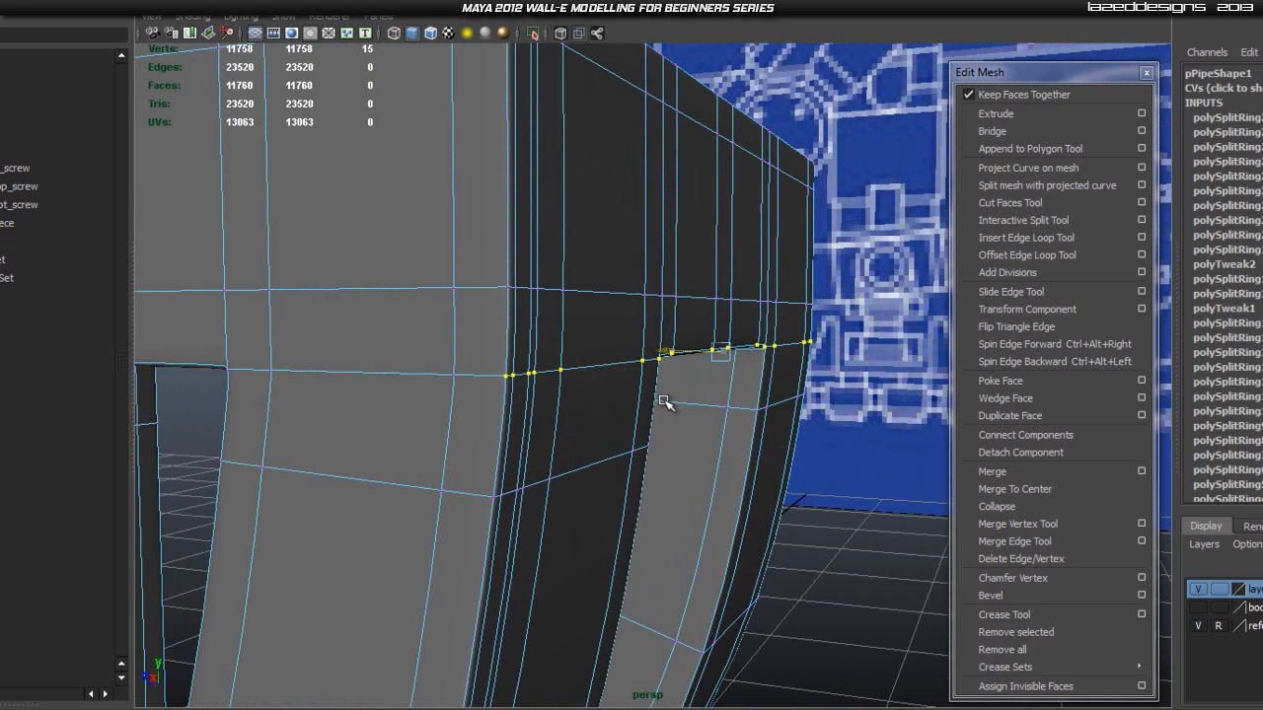
- Return to object mode, frame the bracket and turn on its smooth preview to inspect the curved arms in perspective view
left_click_drag(664, 404, 769, 439, "alt")
right_click_drag(774, 432, 804, 471)
left_click_drag(750, 434, 681, 446, "alt")
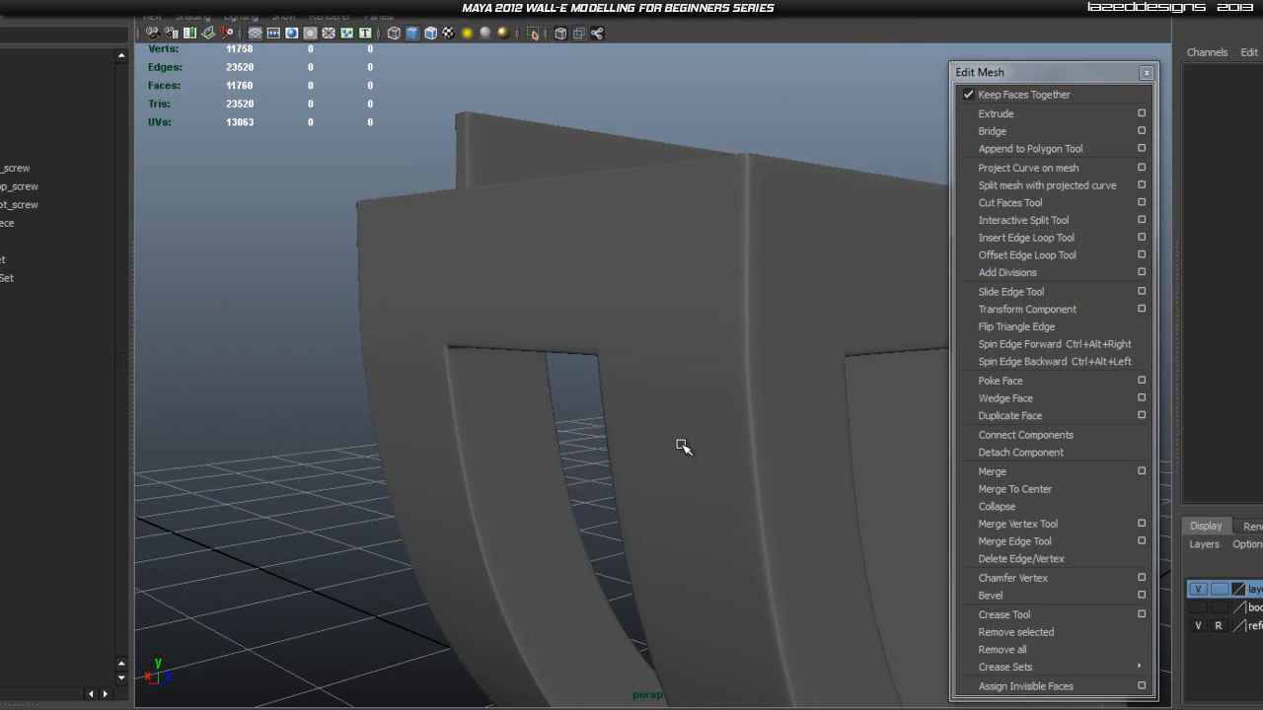
left_click(681, 446)
key("f")
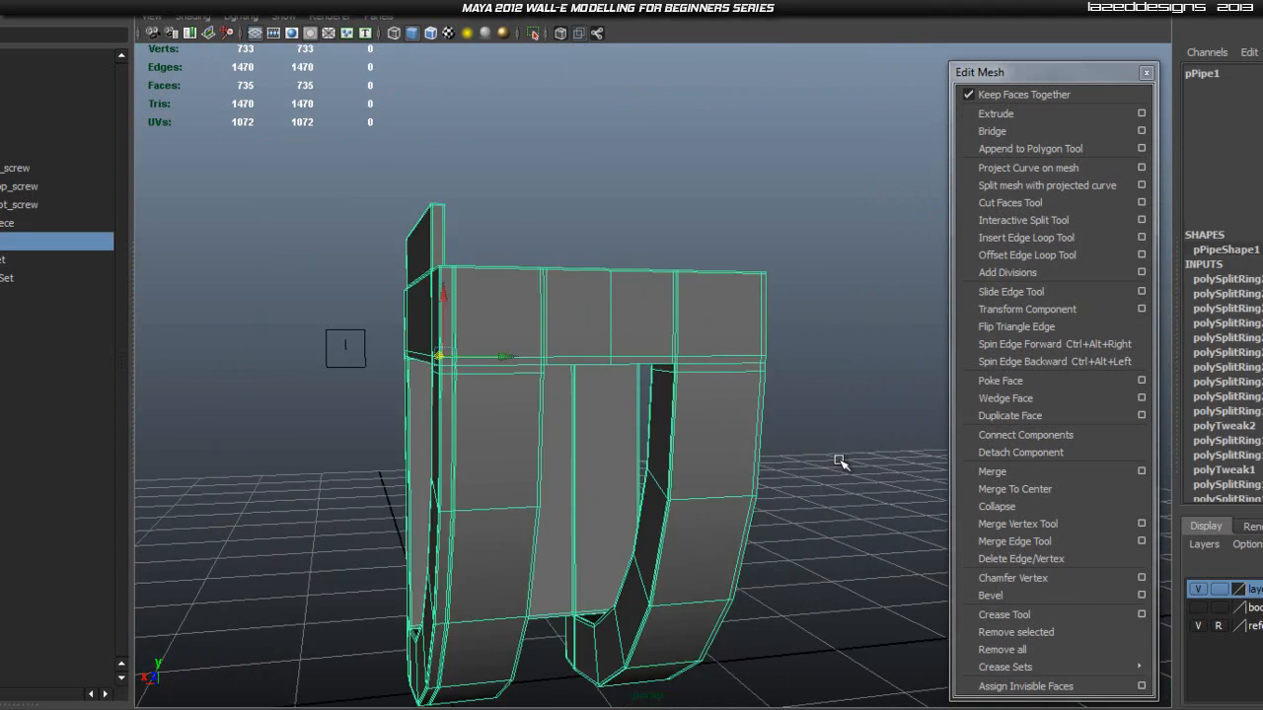
left_click(839, 462)
left_click_drag(533, 481, 440, 403, "alt")
left_click(663, 495)
key("3")
left_click(705, 520)
scroll(756, 521, "up", 3)
right_click_drag(440, 404, 524, 451, "alt")
- In side view, select the outer vertices at the lower end of the straight leg and snap them horizontally in line with the vertex above
left_click(524, 450)
key("space")
left_click_drag(523, 446, 596, 435)
right_click_drag(918, 348, 779, 395, "alt")
middle_click_drag(415, 555, 558, 448, "alt")
right_click_drag(559, 448, 799, 212, "alt")
middle_click_drag(799, 212, 594, 431, "alt")
right_click_drag(596, 431, 776, 507, "alt")
middle_click_drag(775, 508, 515, 290, "alt")
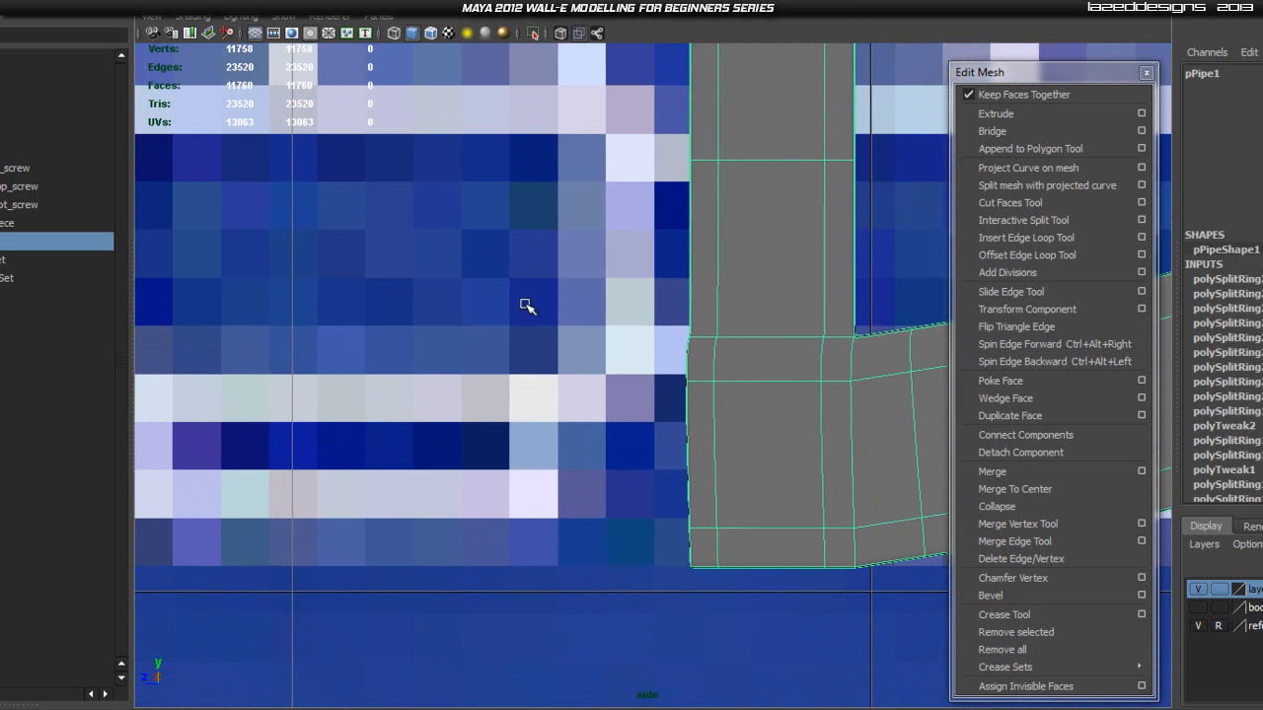
right_click_drag(691, 385, 632, 387)
left_click_drag(605, 293, 643, 385)
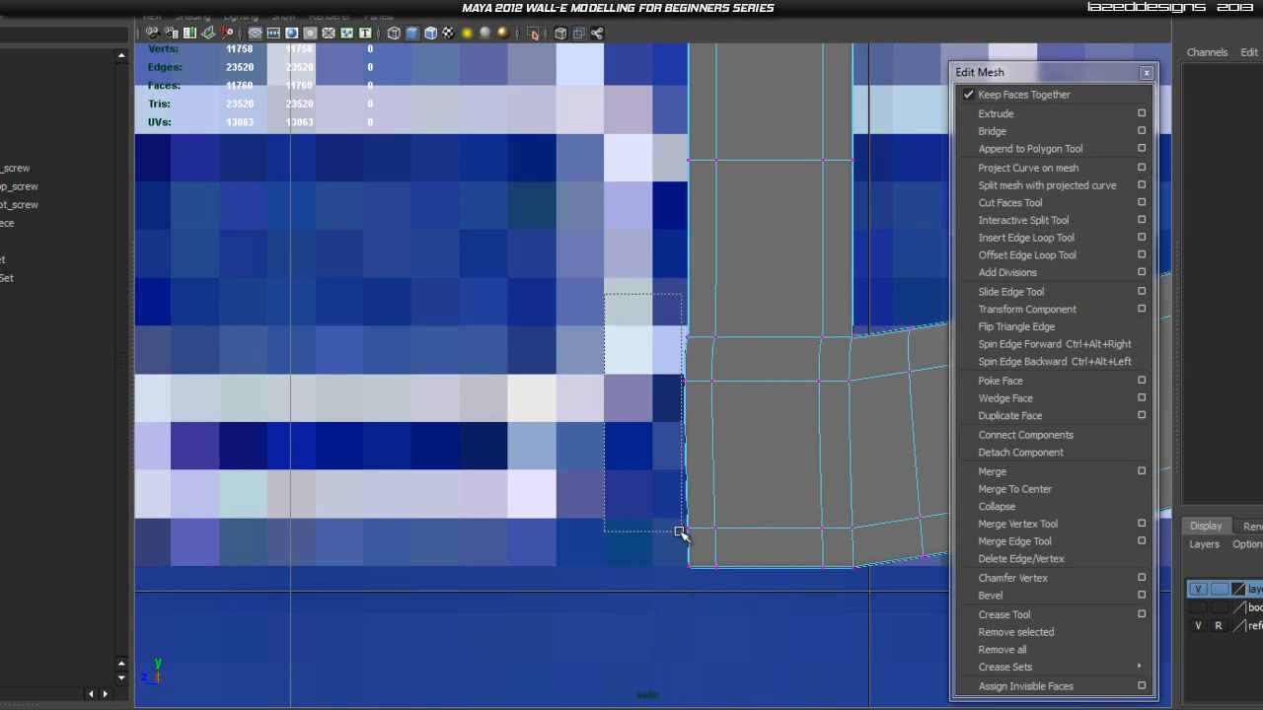
right_click_drag(624, 586, 665, 578, "alt")
middle_click_drag(665, 579, 632, 488, "alt")
right_click_drag(583, 467, 604, 462, "alt")
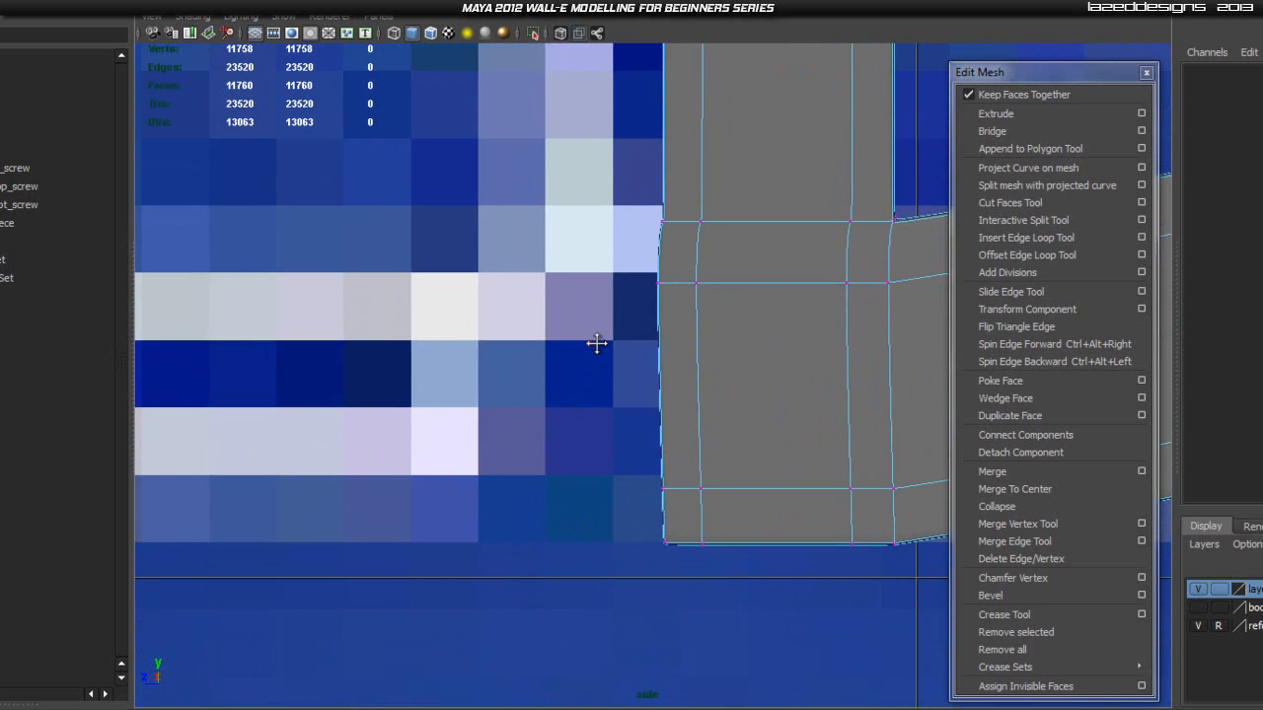
middle_click_drag(603, 251, 555, 265, "alt")
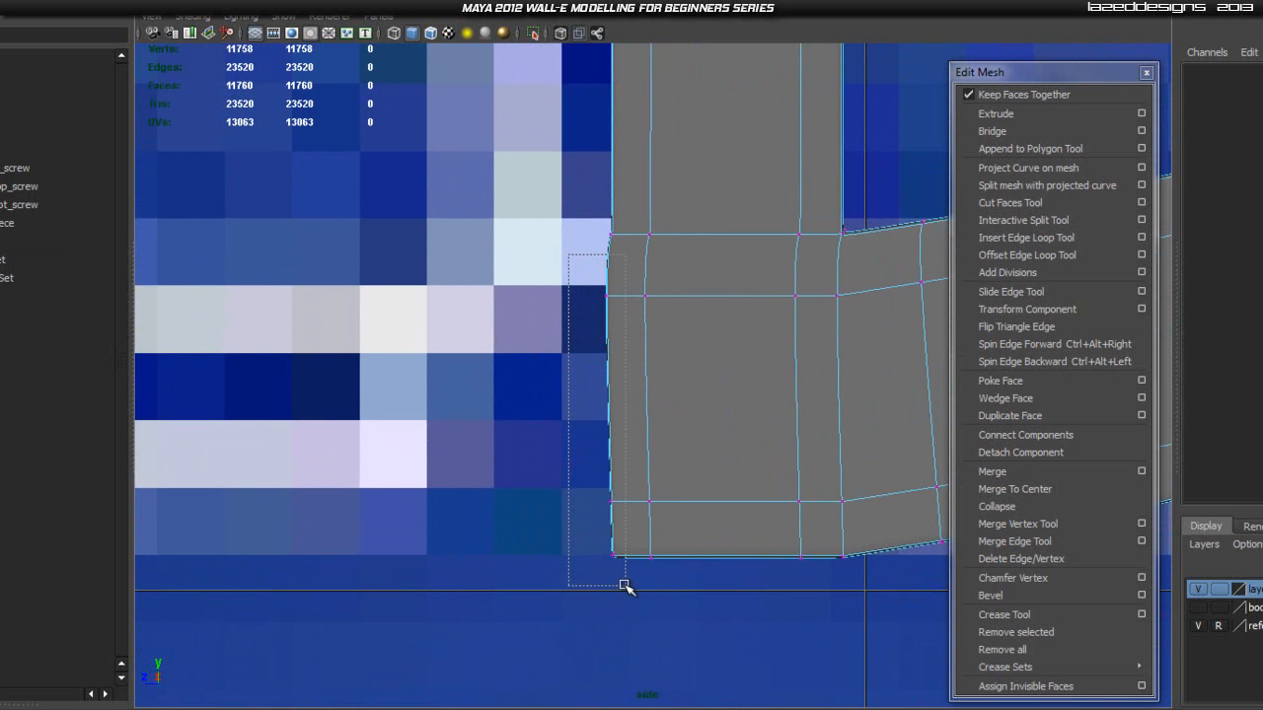
left_click_drag(637, 609, 636, 609)
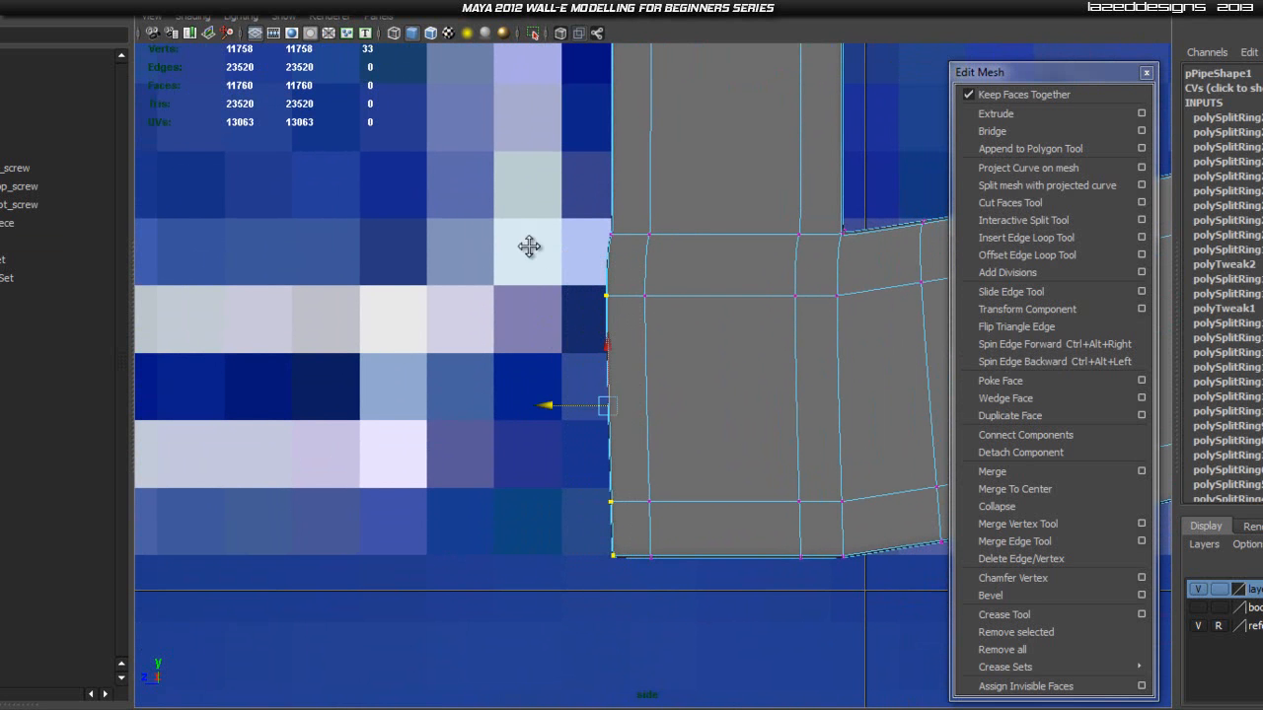
middle_click_drag(529, 251, 545, 339, "alt")
scroll(547, 346, "up", 1)
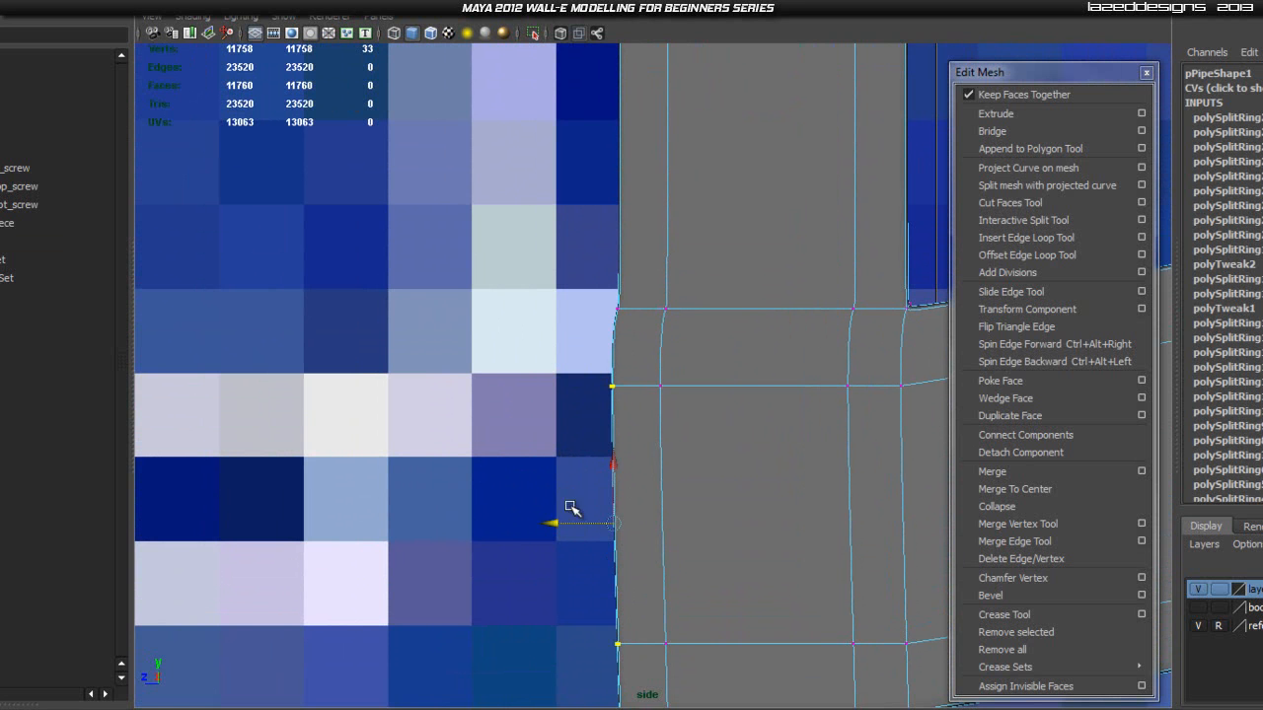
middle_click_drag(618, 310, 623, 312)
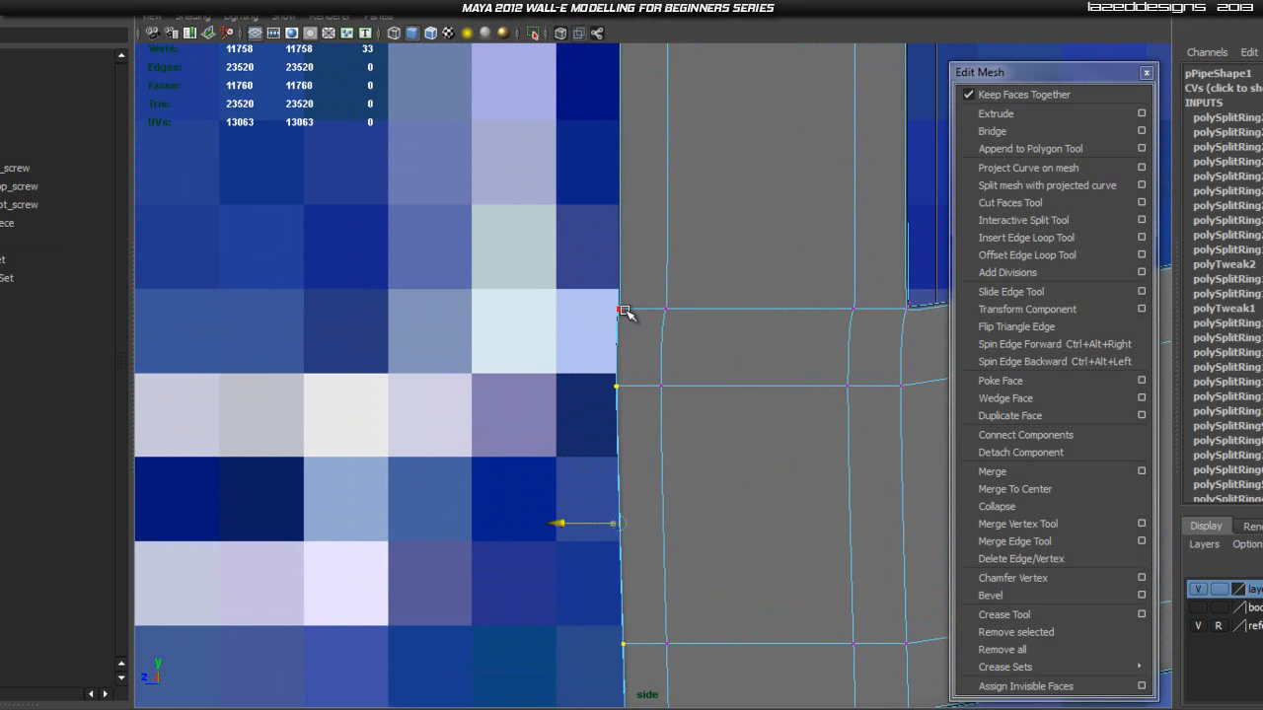
- Return the bracket to object mode and inspect the lower end of its straight leg in perspective view
key("space")
left_click_drag(538, 436, 540, 391)
left_click_drag(552, 414, 706, 369, "alt")
right_click_drag(735, 335, 765, 322)
left_click(577, 445)
left_click_drag(745, 626, 653, 472, "alt")
scroll(654, 472, "up", 4)
middle_click_drag(560, 370, 629, 491, "alt")
left_click(645, 526)
- In side view, select the column of outer vertices above the straight leg's lower corner and snap it horizontally in line with the vertices below
key("space")
left_click_drag(735, 326, 822, 310)
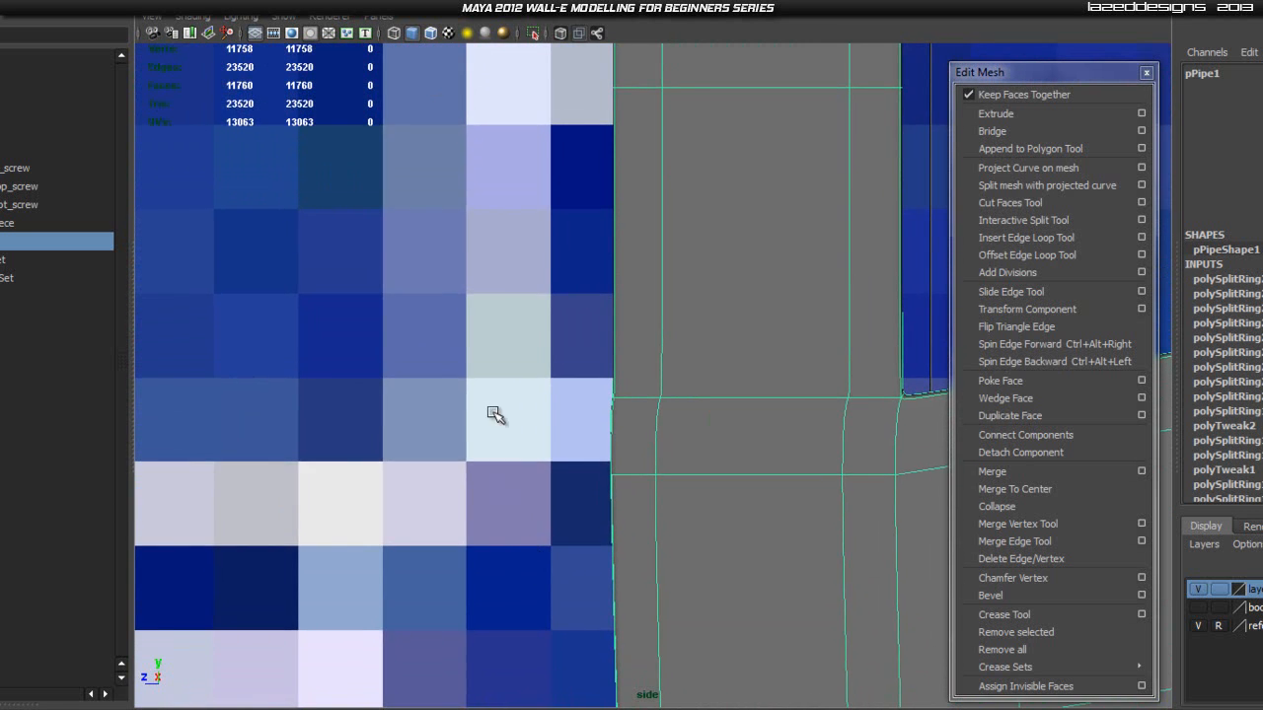
scroll(523, 335, "down", 5)
scroll(568, 274, "up", 6)
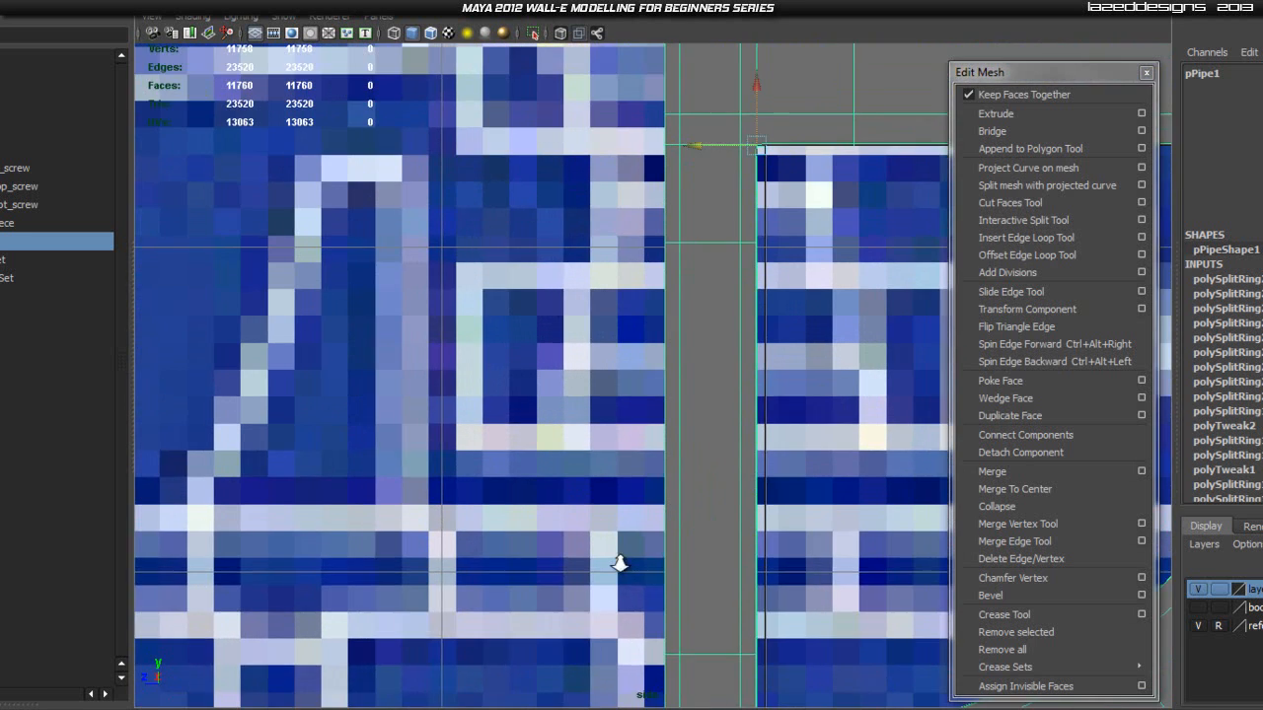
scroll(617, 554, "up", 2)
middle_click_drag(612, 566, 552, 98, "alt")
scroll(530, 355, "up", 5)
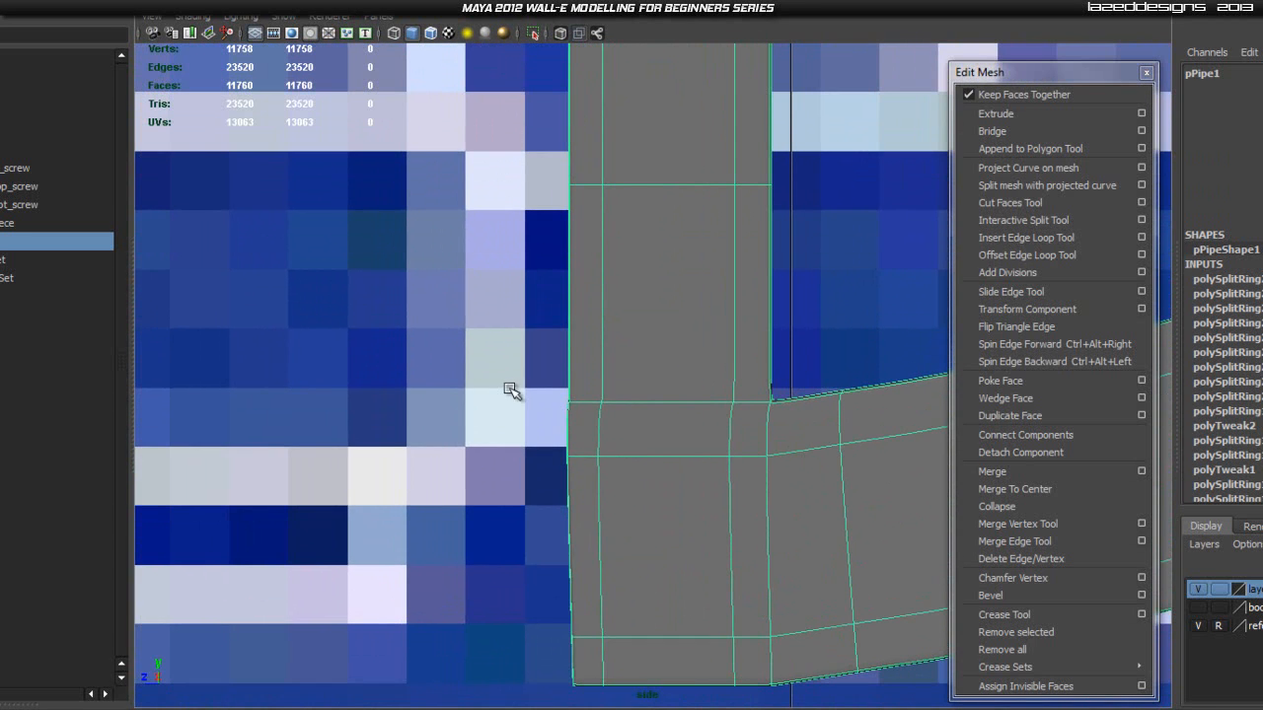
right_click_drag(569, 387, 498, 381)
scroll(513, 366, "down", 3)
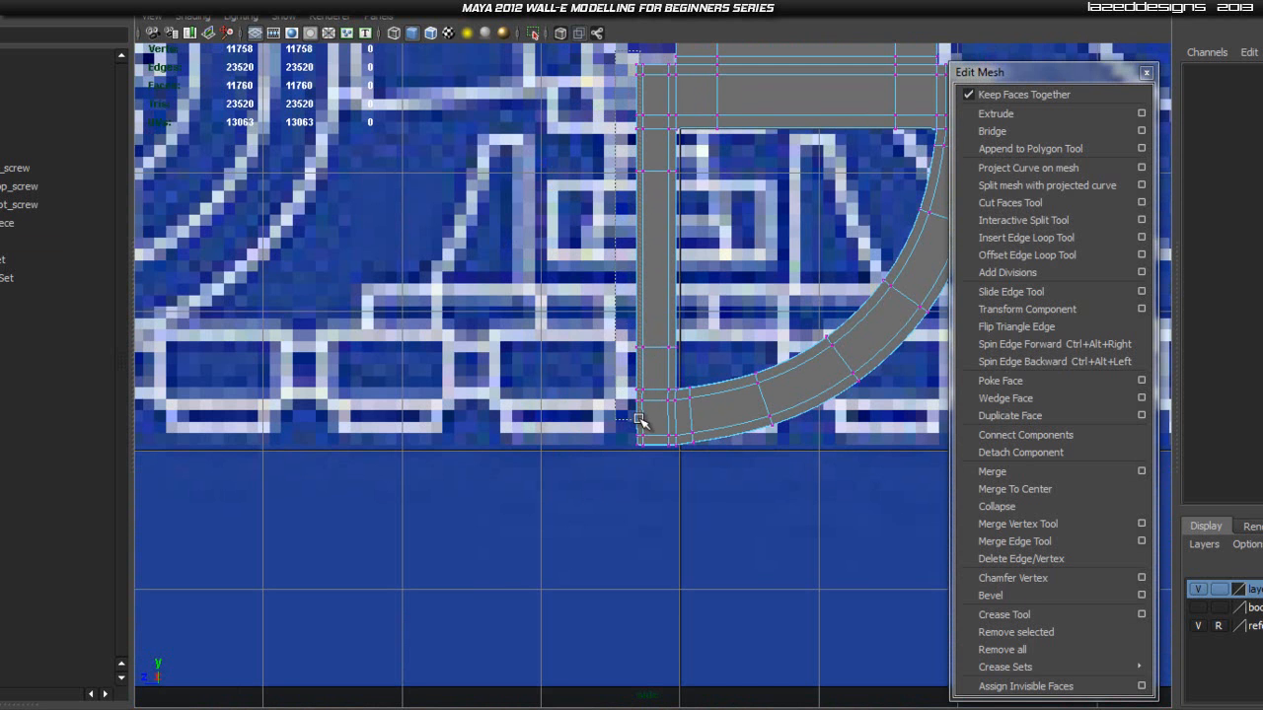
left_click_drag(641, 421, 643, 422)
scroll(536, 419, "up", 3)
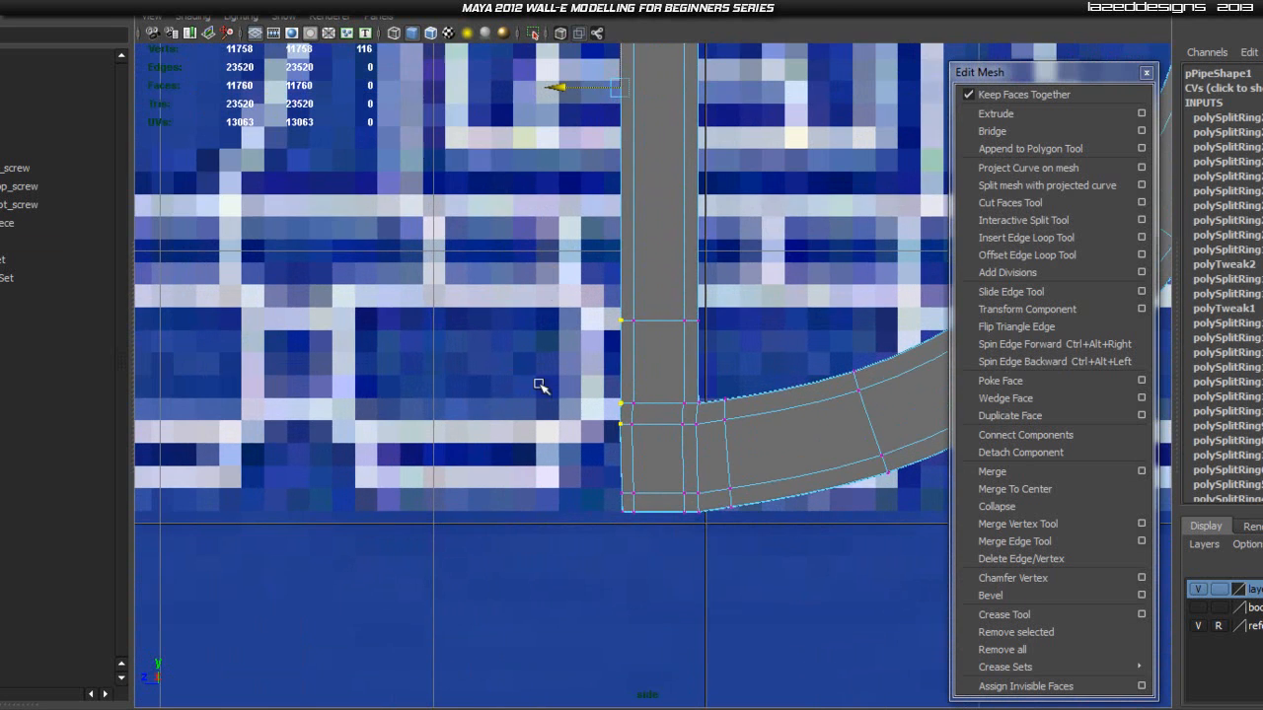
scroll(531, 435, "up", 3)
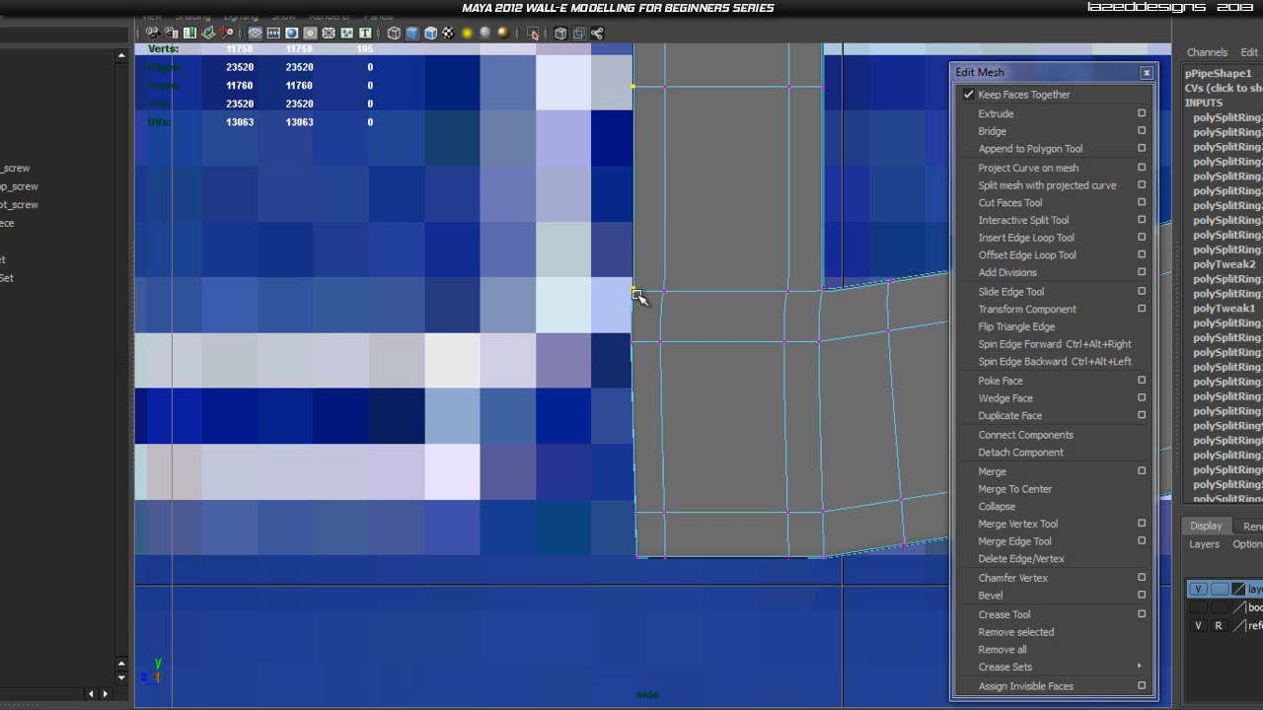
scroll(625, 301, "down", 5)
scroll(611, 307, "up", 2)
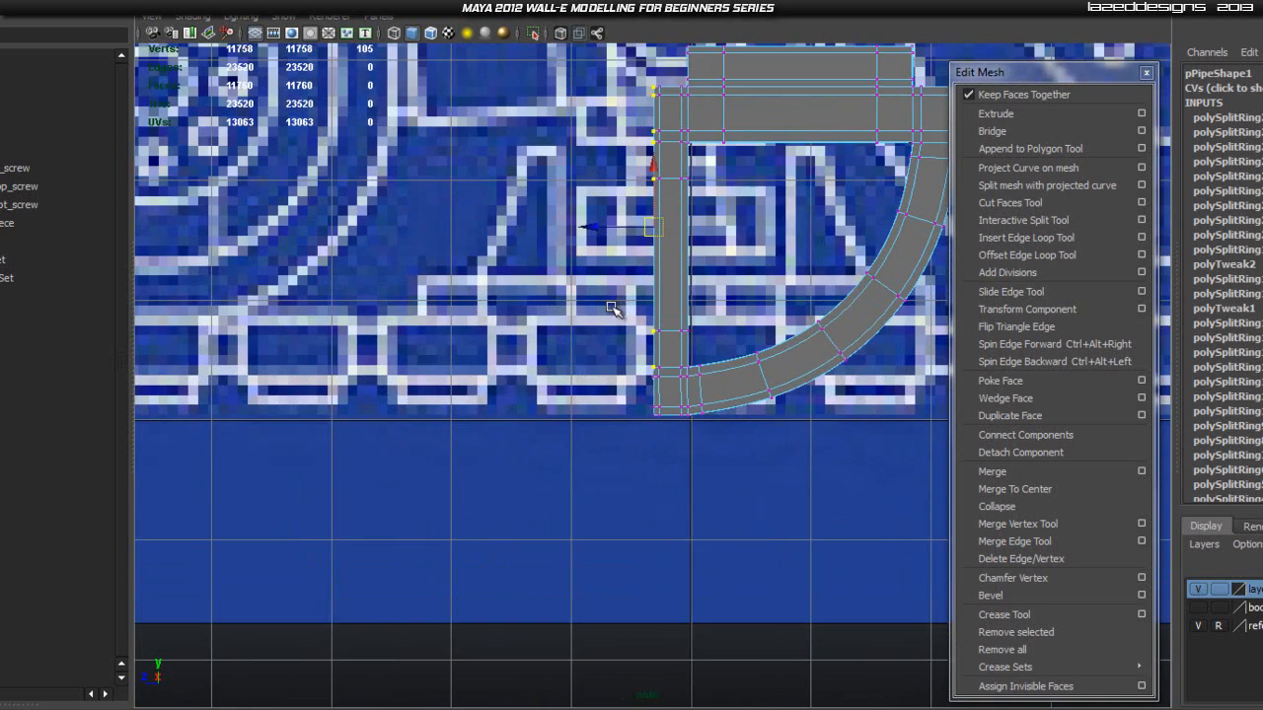
scroll(600, 389, "up", 3)
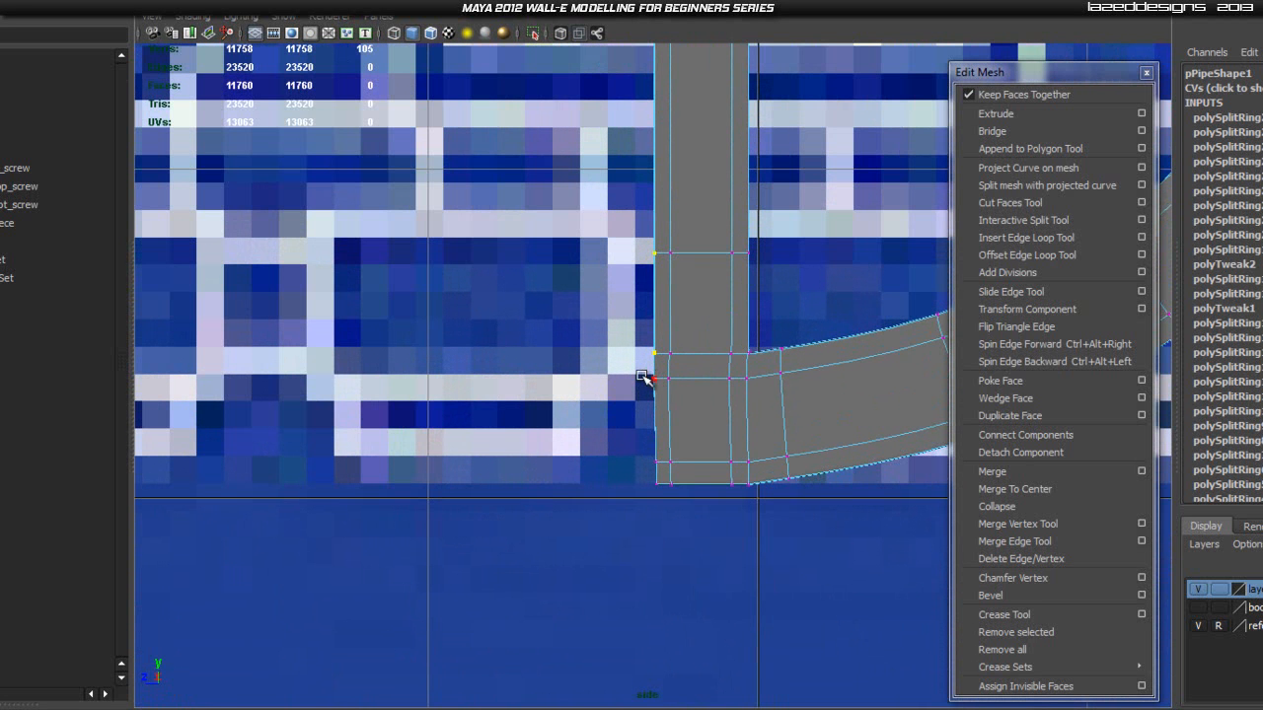
- Return to perspective view, put the bracket back in object mode and check the aligned leg
key("space")
left_click_drag(634, 364, 648, 373, "alt")
right_click_drag(718, 330, 717, 330)
left_click_drag(408, 460, 634, 403, "alt")
left_click(605, 373)
- Bring the other model parts back into view and examine the bracket's position beside the eye housing
scroll(605, 373, "down", 5)
middle_click_drag(681, 262, 643, 325, "alt")
left_click_drag(642, 325, 724, 392, "alt")
middle_click_drag(724, 392, 580, 551, "alt")
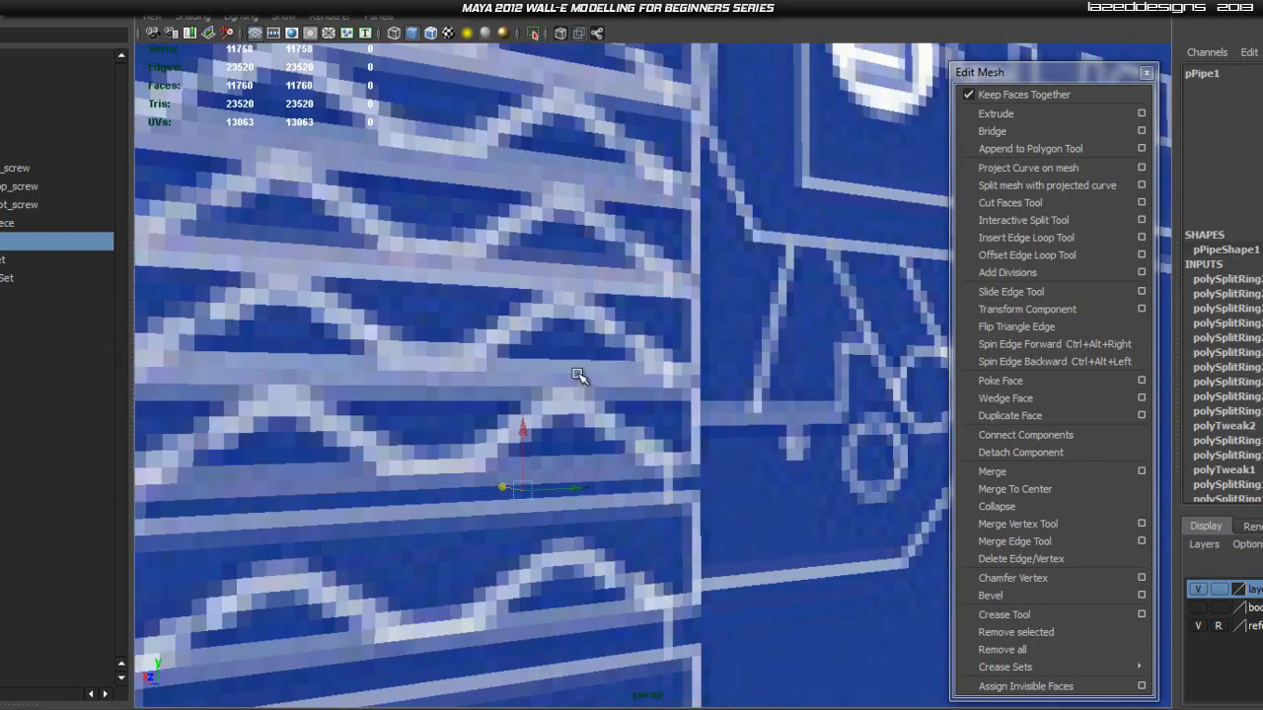
scroll(685, 430, "down", 3)
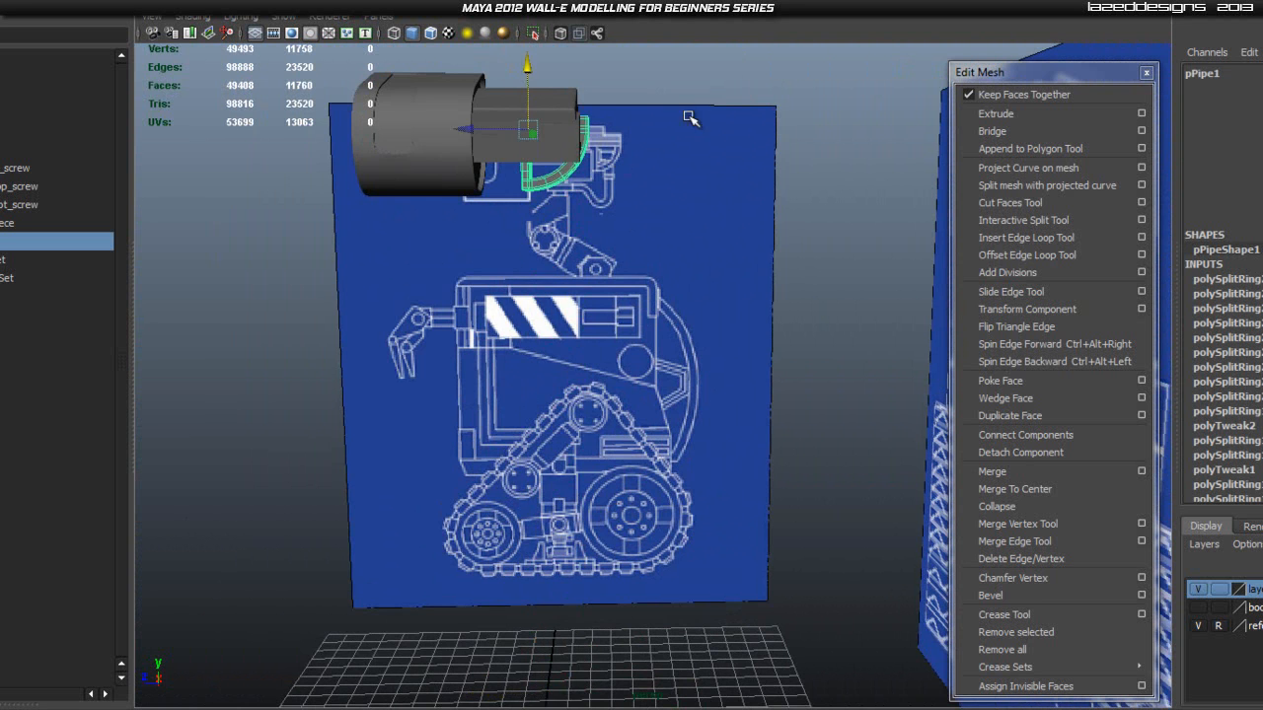
middle_click_drag(616, 163, 721, 332, "alt")
scroll(721, 333, "up", 5)
left_click_drag(721, 335, 325, 387, "alt")
middle_click_drag(306, 386, 484, 355, "alt")
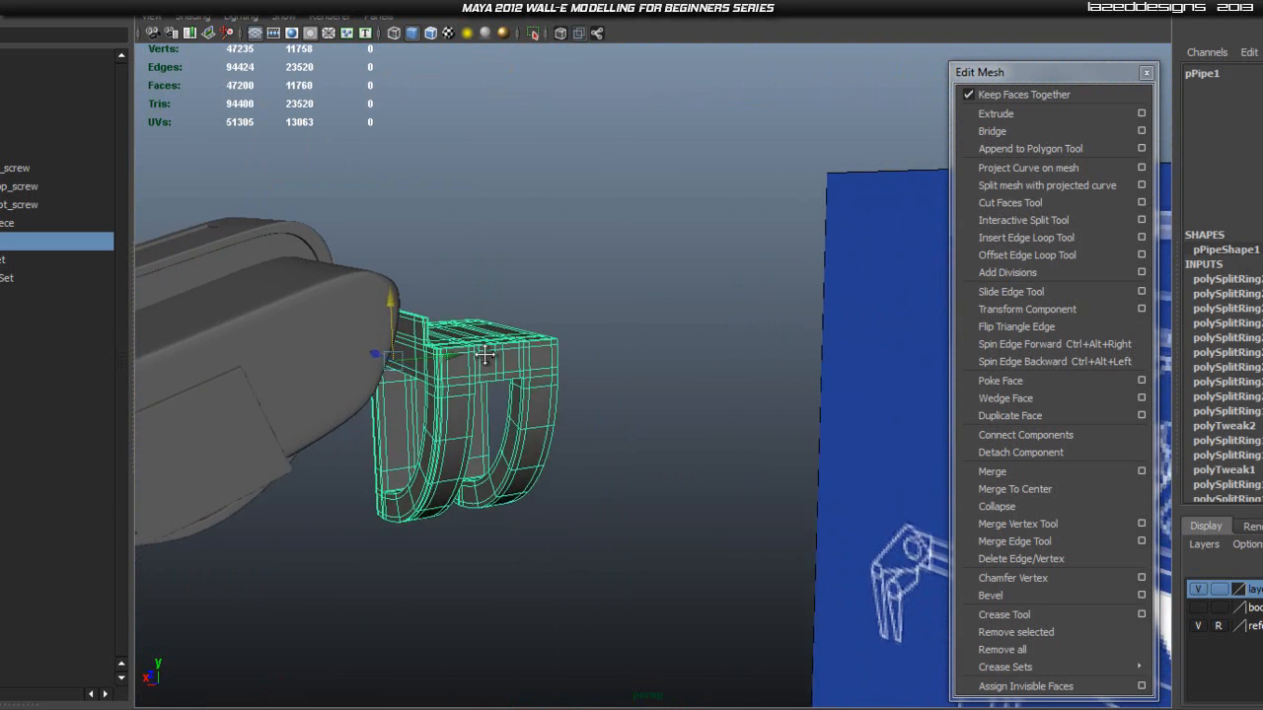
mouse_move(485, 355)
left_mouse_down("alt")
mouse_move(426, 366)
mouse_move(502, 363)
left_mouse_up("alt")
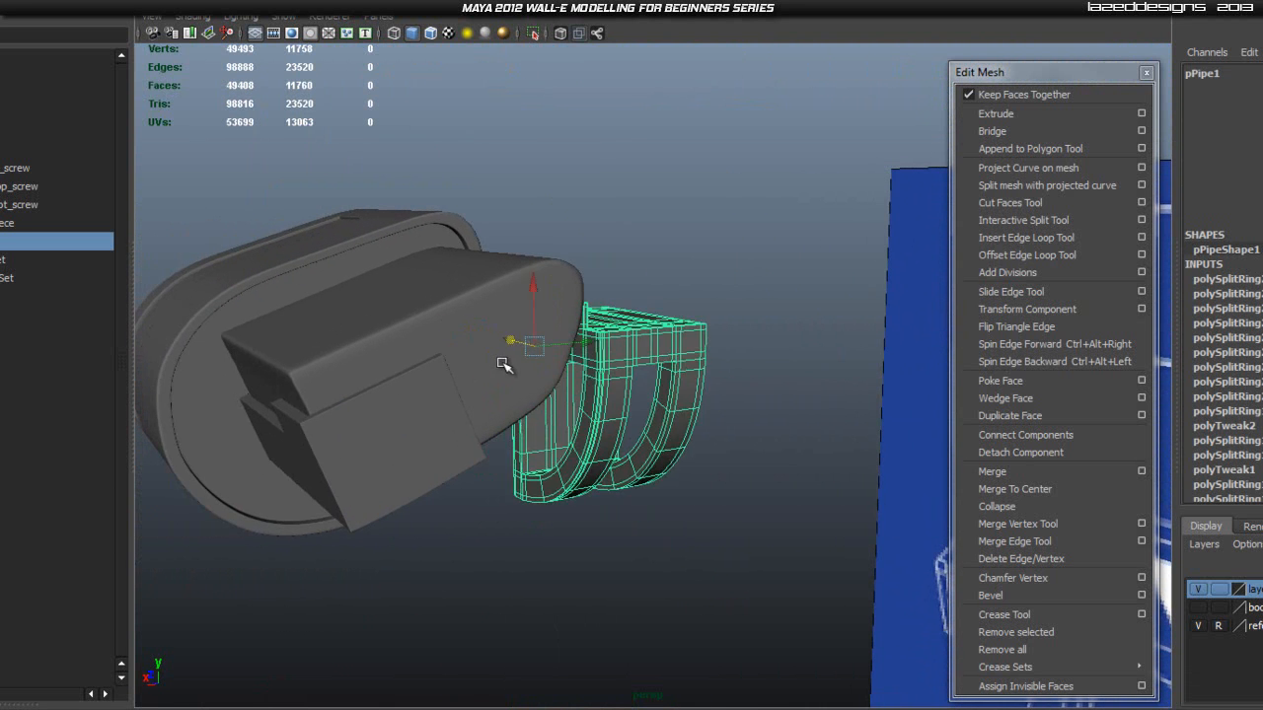
- Undo the last change to the bracket and move it sideways onto the end of the eye housing
key("ctrl+z")
left_click_drag(610, 340, 534, 400)
scroll(589, 409, "up", 4)
key("e")
left_click_drag(324, 339, 312, 368)
key("ctrl+z")
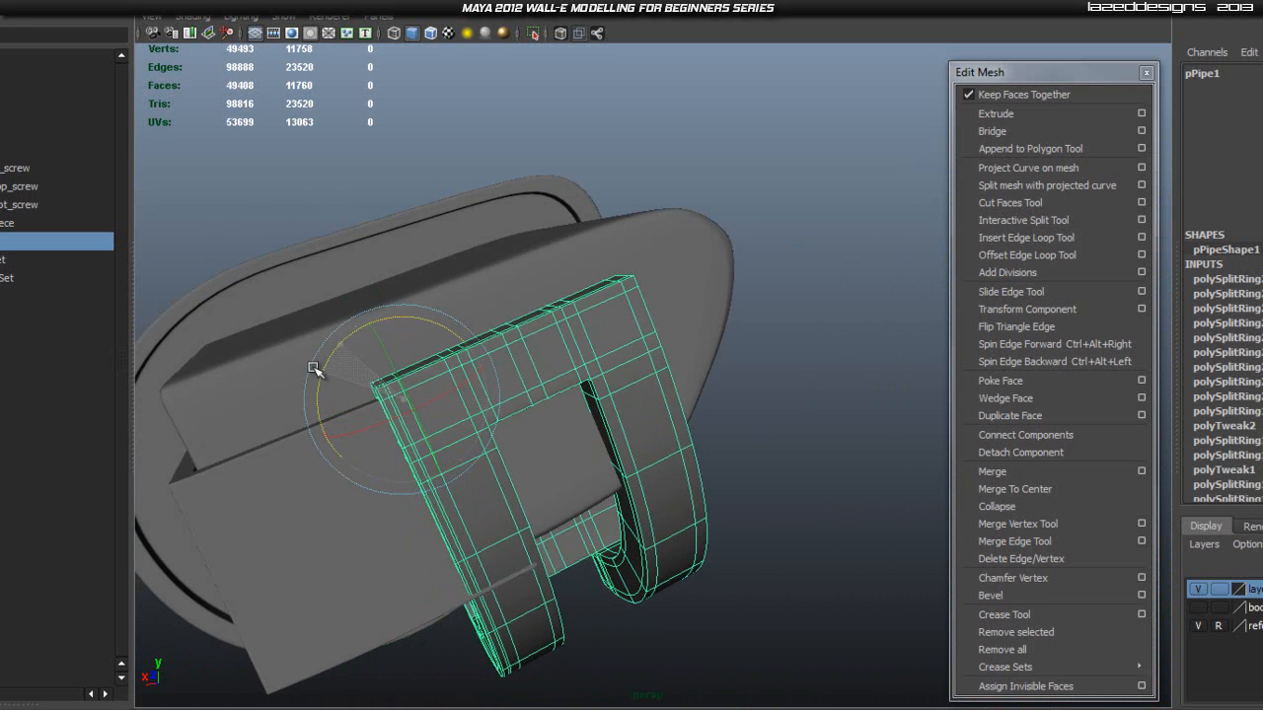
- Raise the bracket vertically so its upper beam sits near the top of the eye housing
left_click_drag(390, 505, 662, 465, "alt")
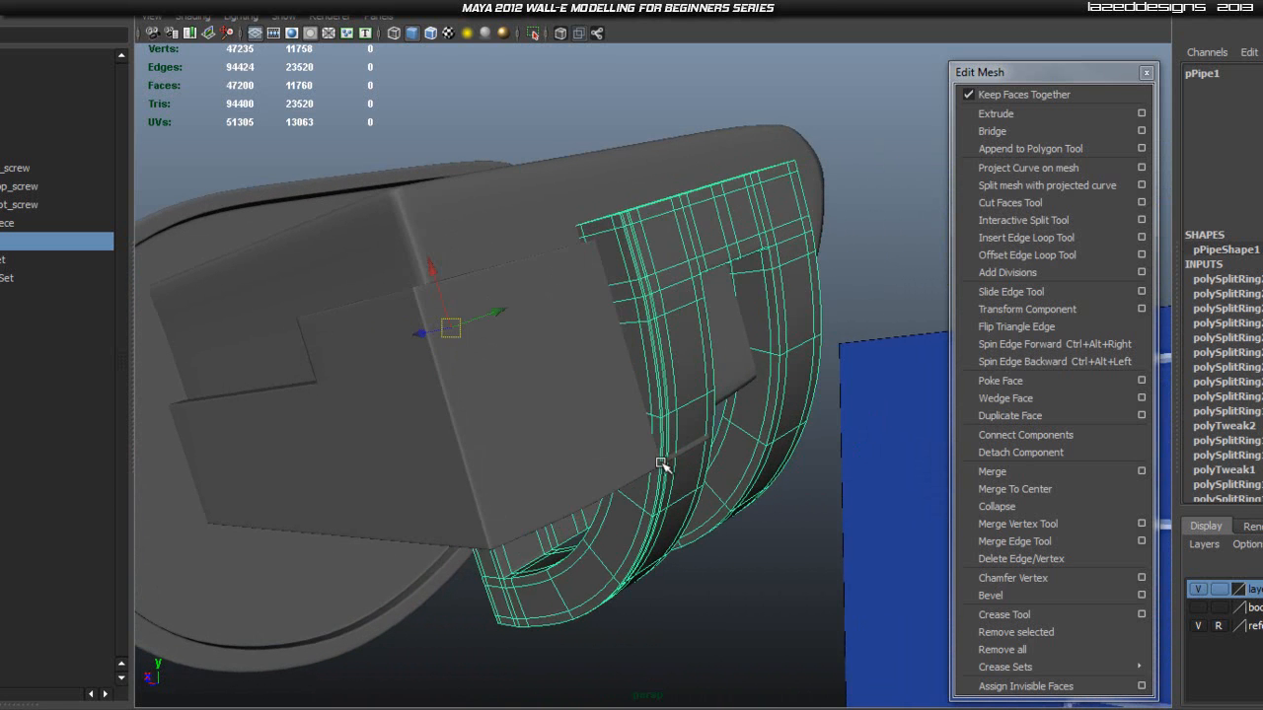
left_click_drag(428, 272, 405, 206)
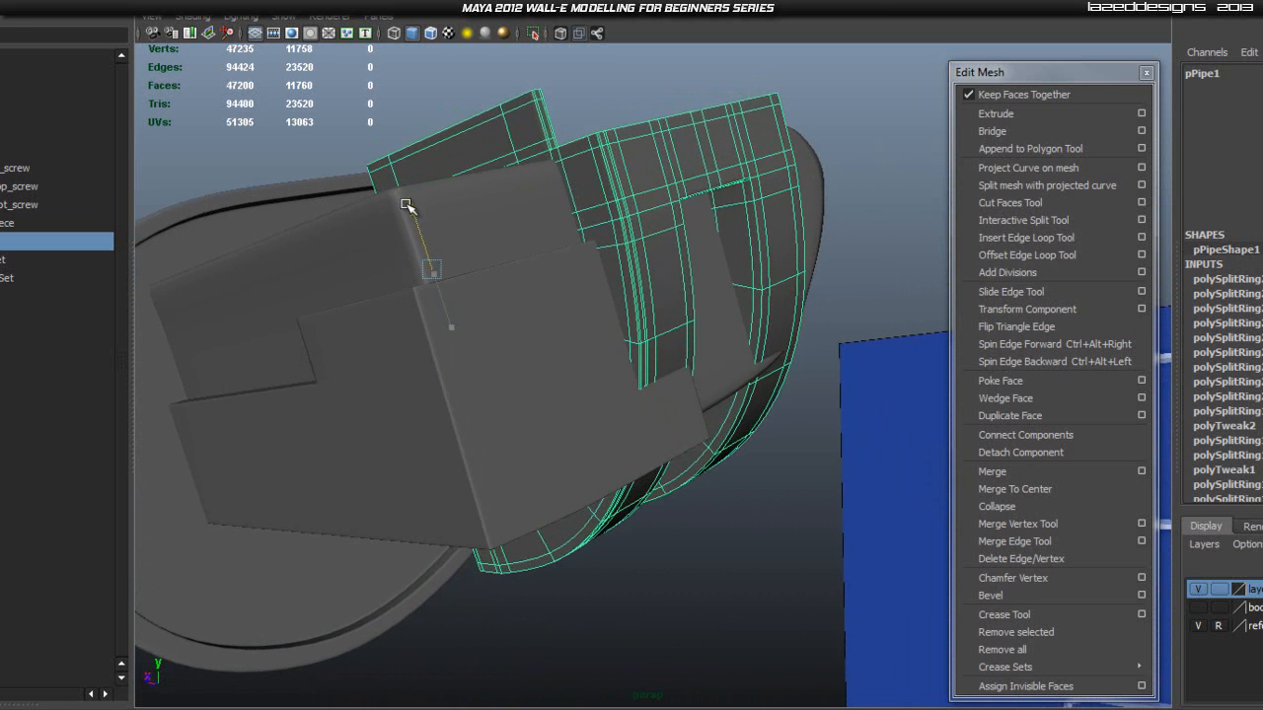
left_click_drag(405, 205, 651, 286)
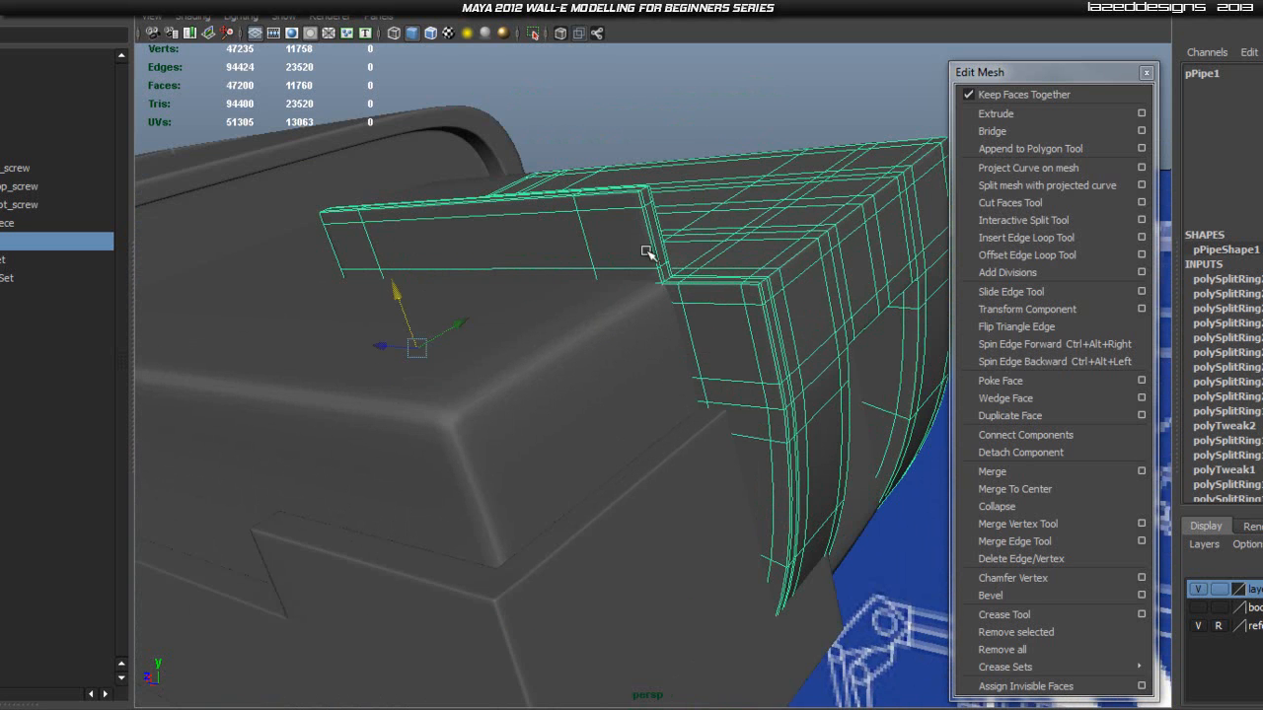
left_click_drag(394, 298, 394, 298)
left_click_drag(691, 394, 647, 395, "alt")
- Slide the bracket lengthwise out of the eye housing until its flat leg lines up with the housing's end face
left_click_drag(727, 402, 472, 366, "alt")
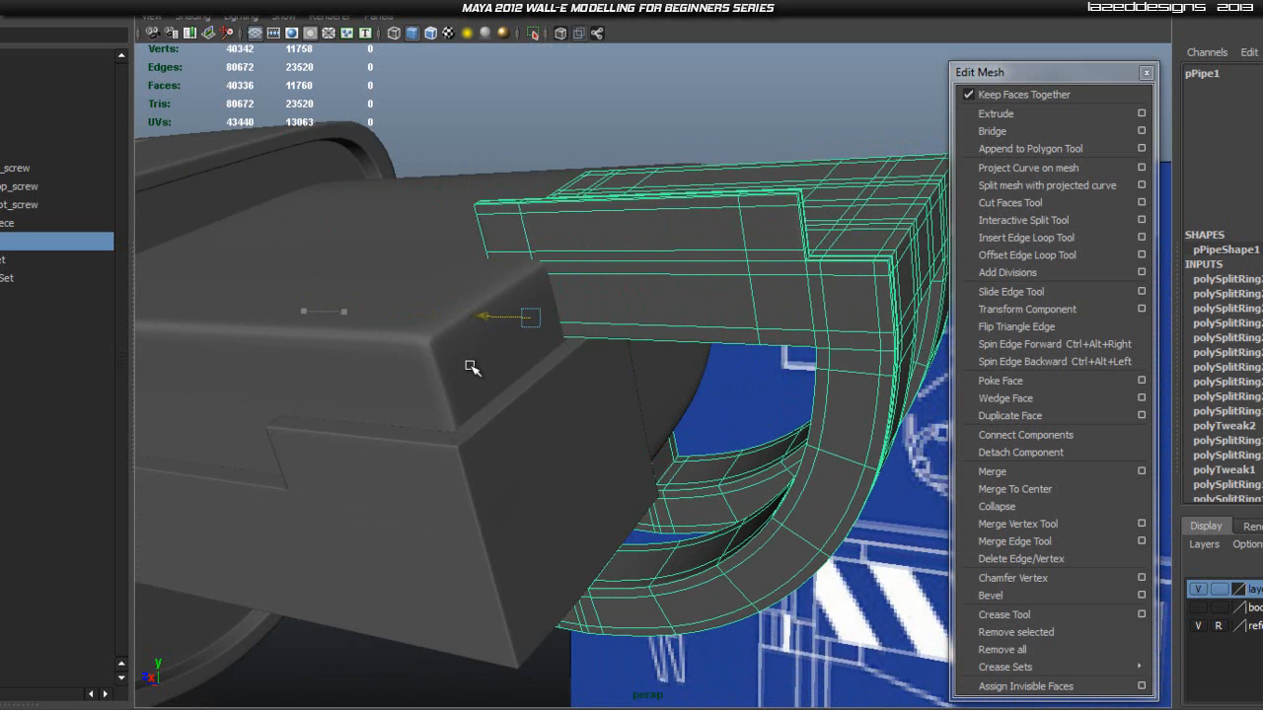
middle_click_drag(470, 367, 584, 390)
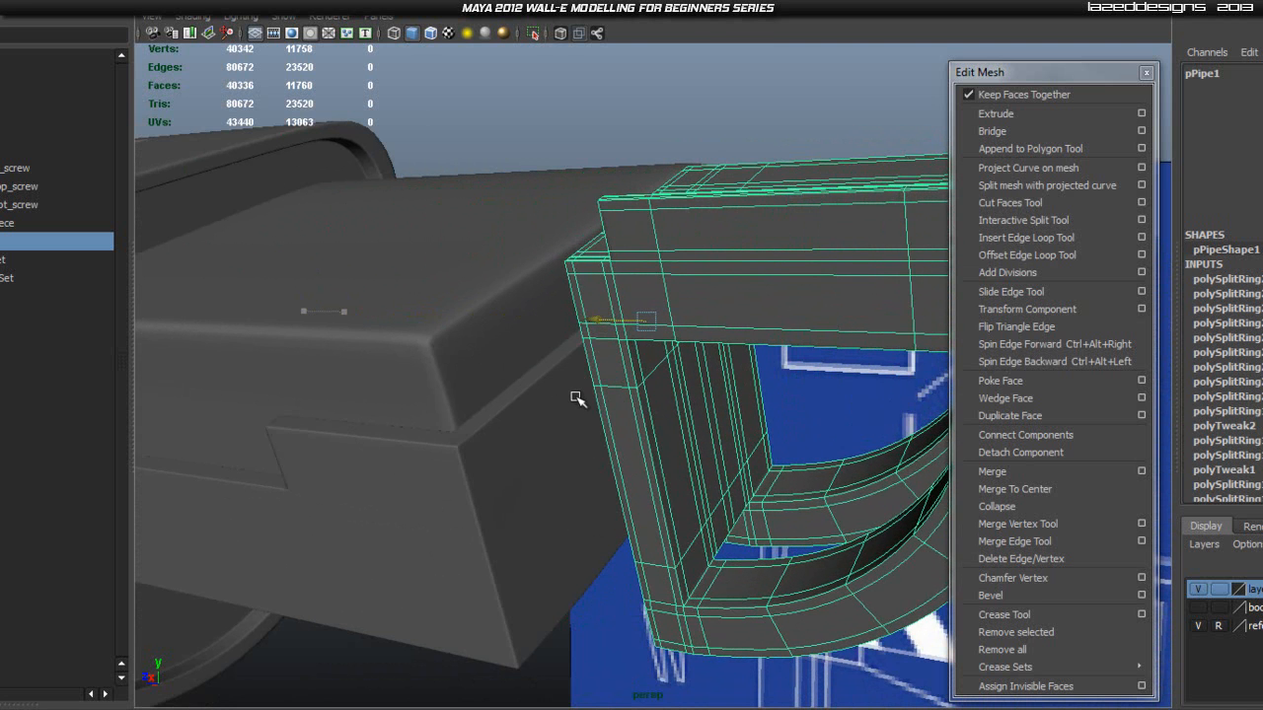
left_click_drag(550, 382, 580, 395, "alt")
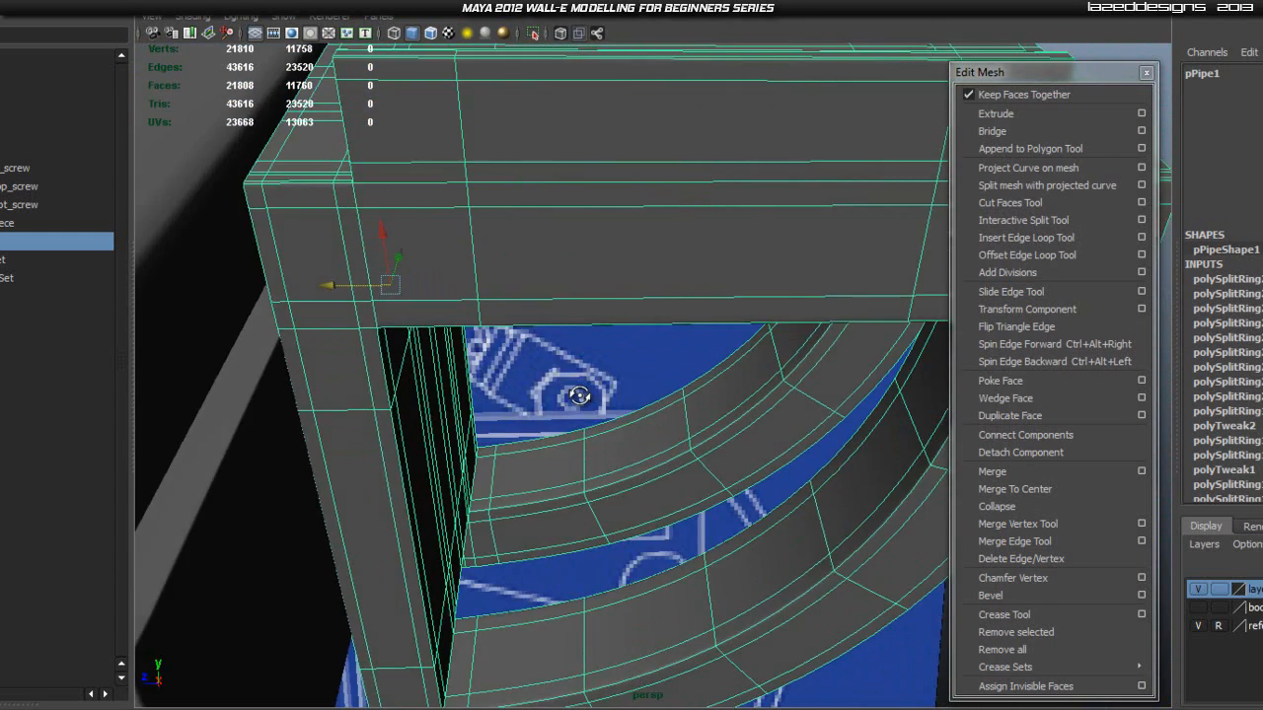
scroll(579, 395, "down", 10)
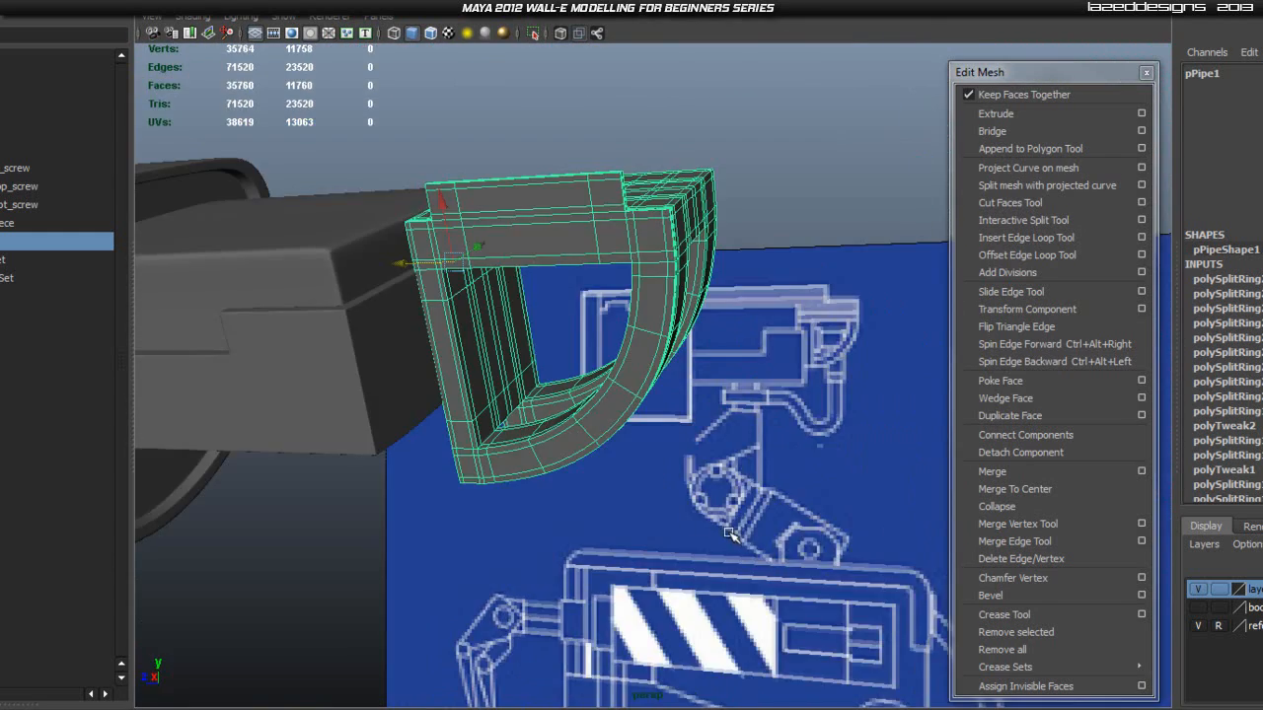
- Center the pivot of the bracket in the side view
left_click(729, 534)
left_click_drag(729, 534, 676, 380, "alt")
key("space")
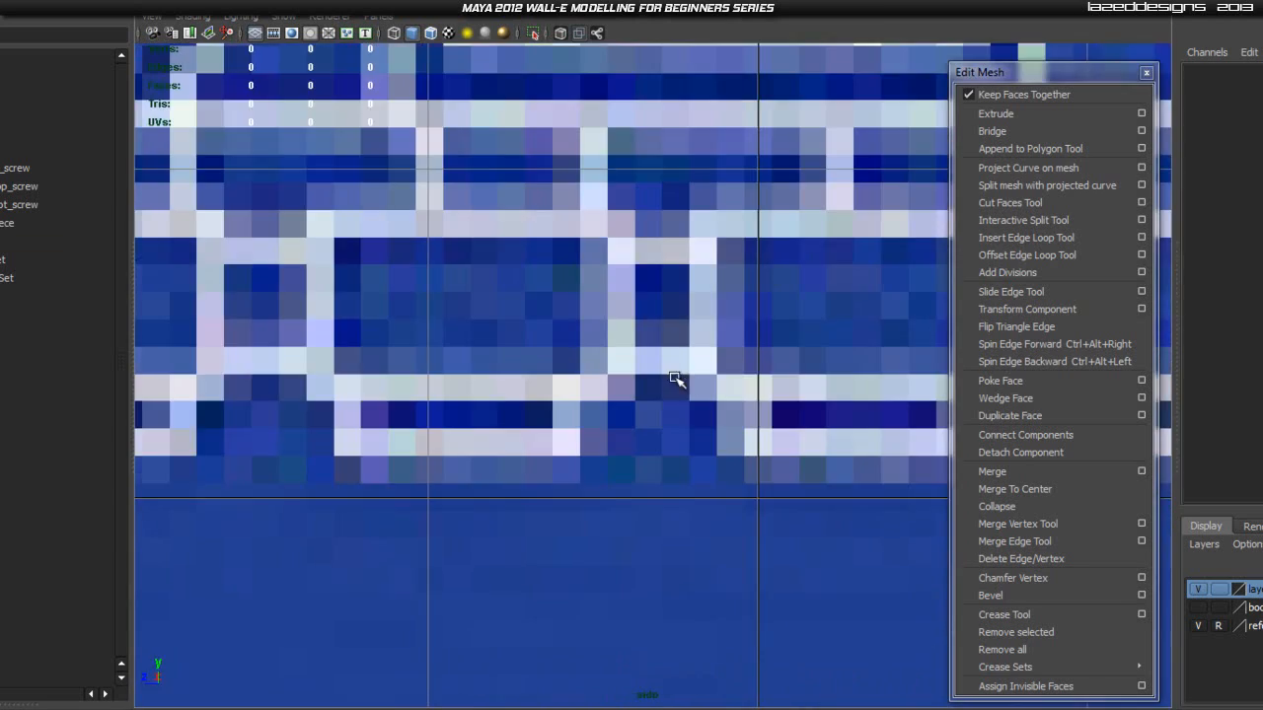
scroll(676, 380, "down", 8)
scroll(663, 590, "up", 10)
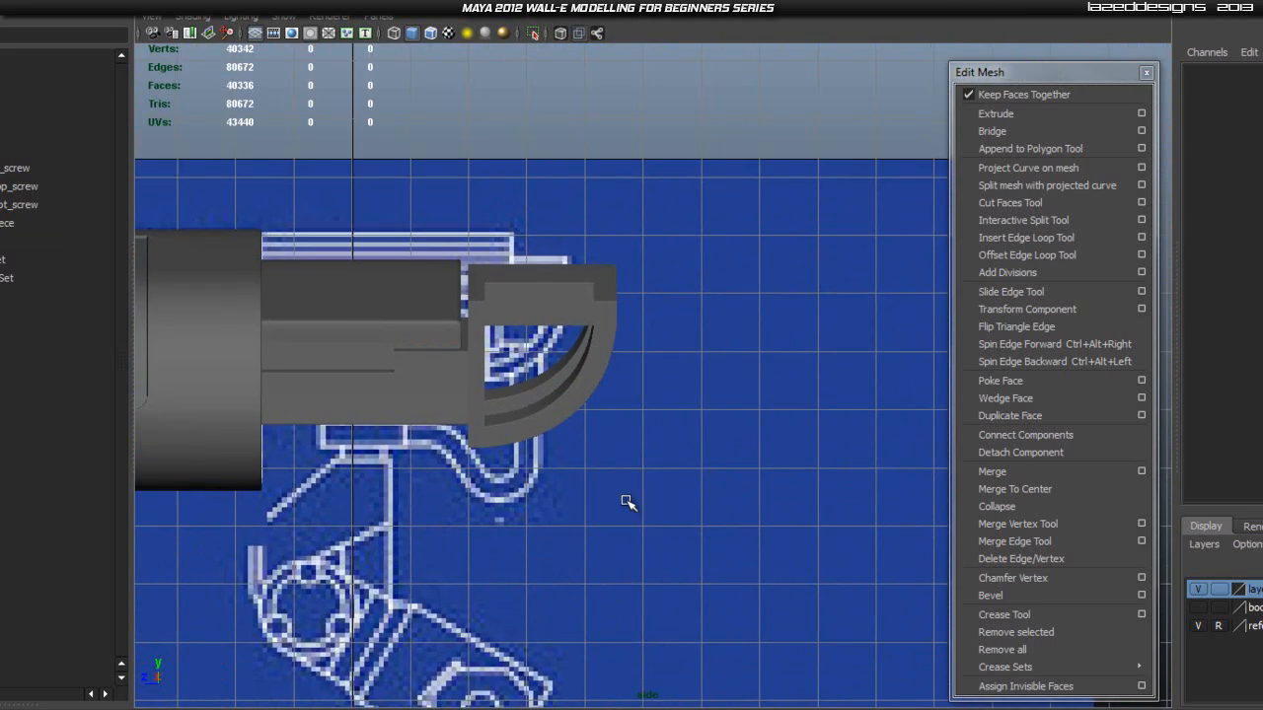
scroll(518, 306, "up", 5)
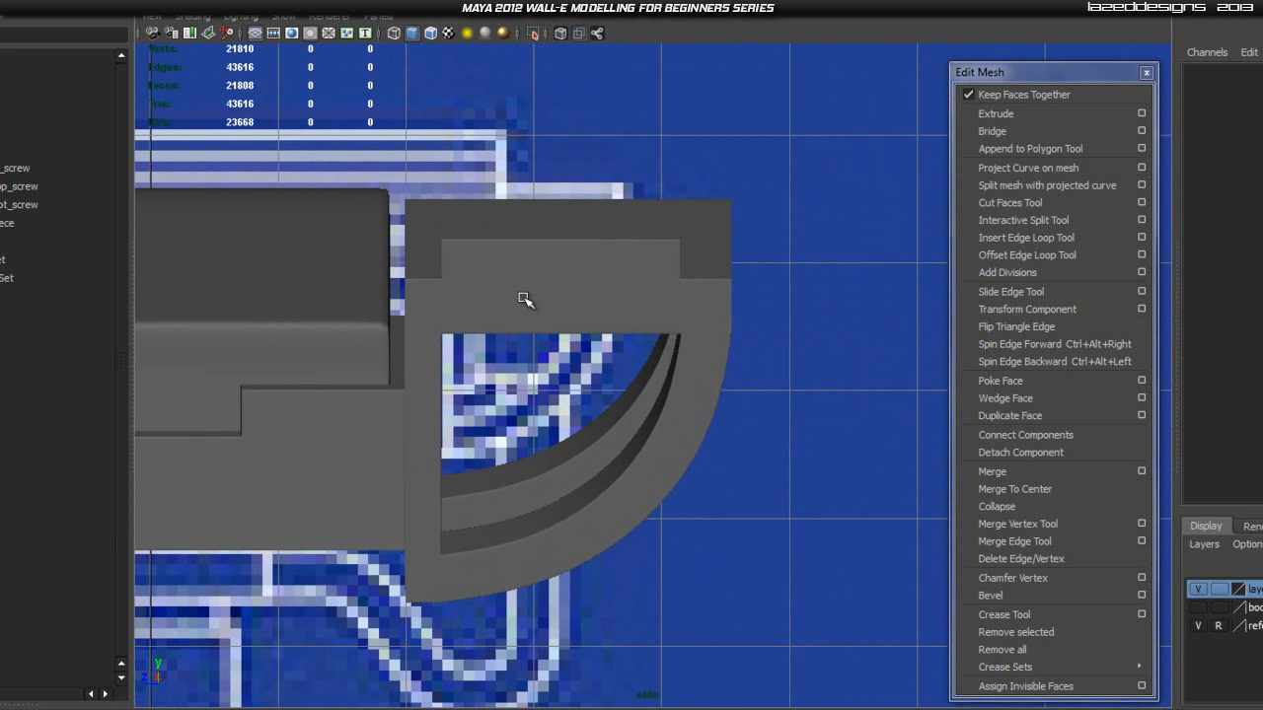
left_click(525, 299)
left_click_drag(441, 327, 491, 305)
key("space")
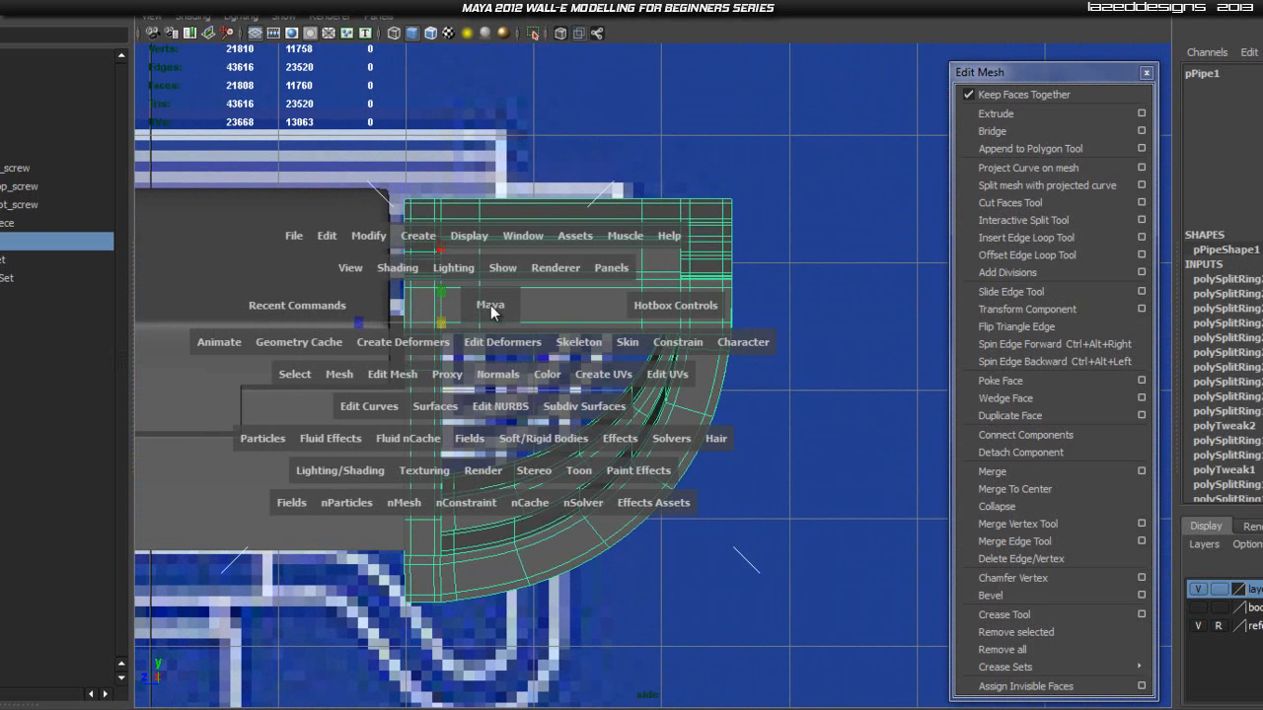
left_click(362, 235)
left_click(404, 412)
- Scale the bracket down uniformly and move it so its flat leg meets the end face of the eye housing
left_click_drag(567, 380, 483, 620)
left_click_drag(575, 310, 564, 258)
left_click_drag(502, 316, 465, 325)
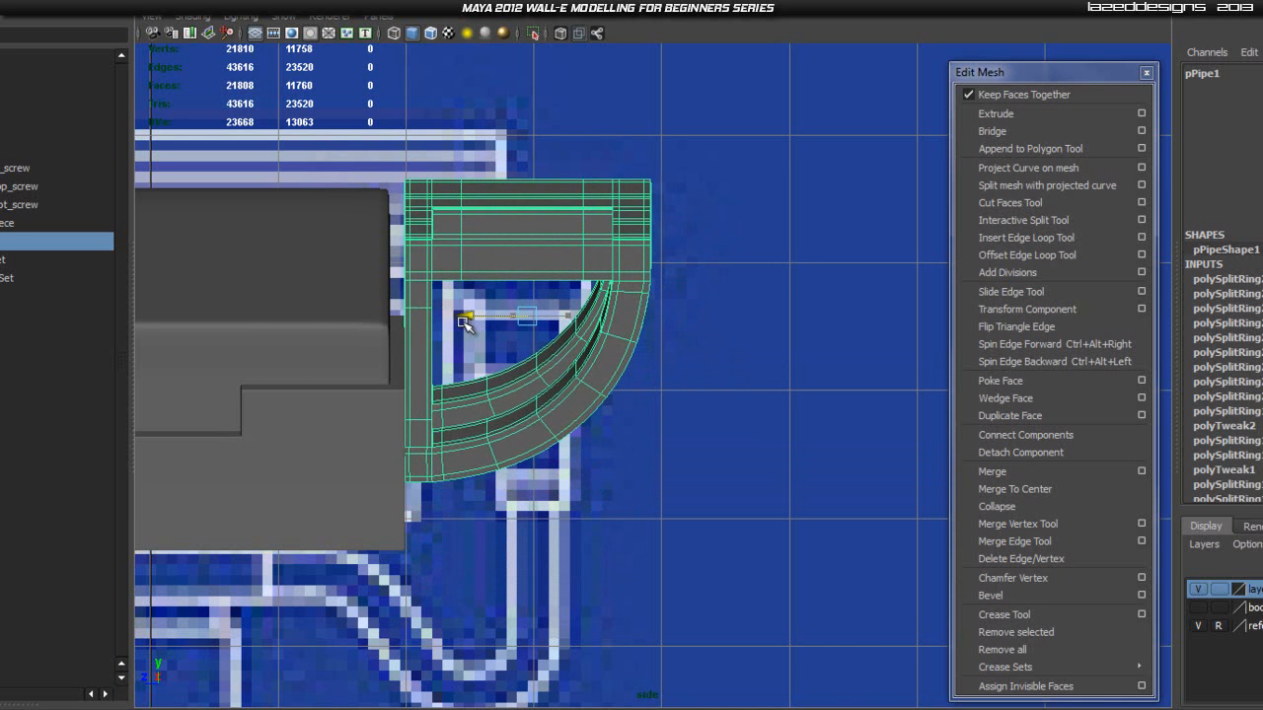
key("space")
left_click(464, 278)
left_click_drag(592, 326, 451, 411, "alt")
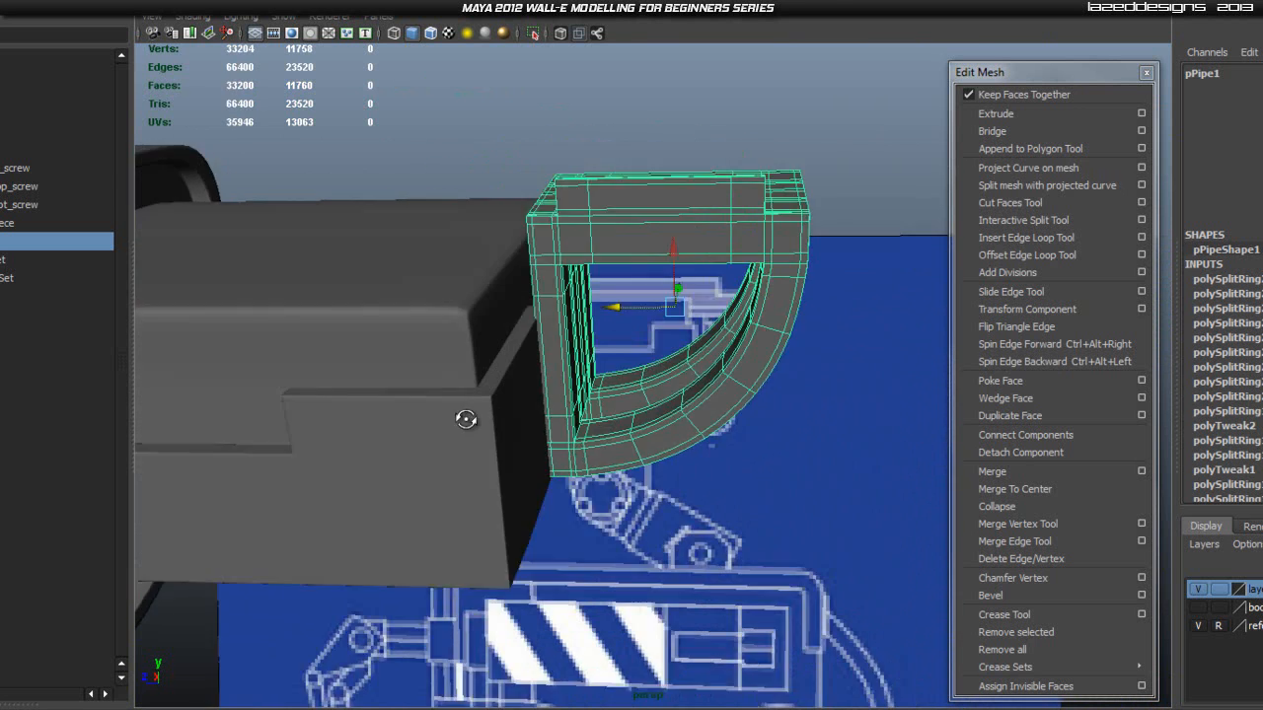
scroll(471, 412, "up", 5)
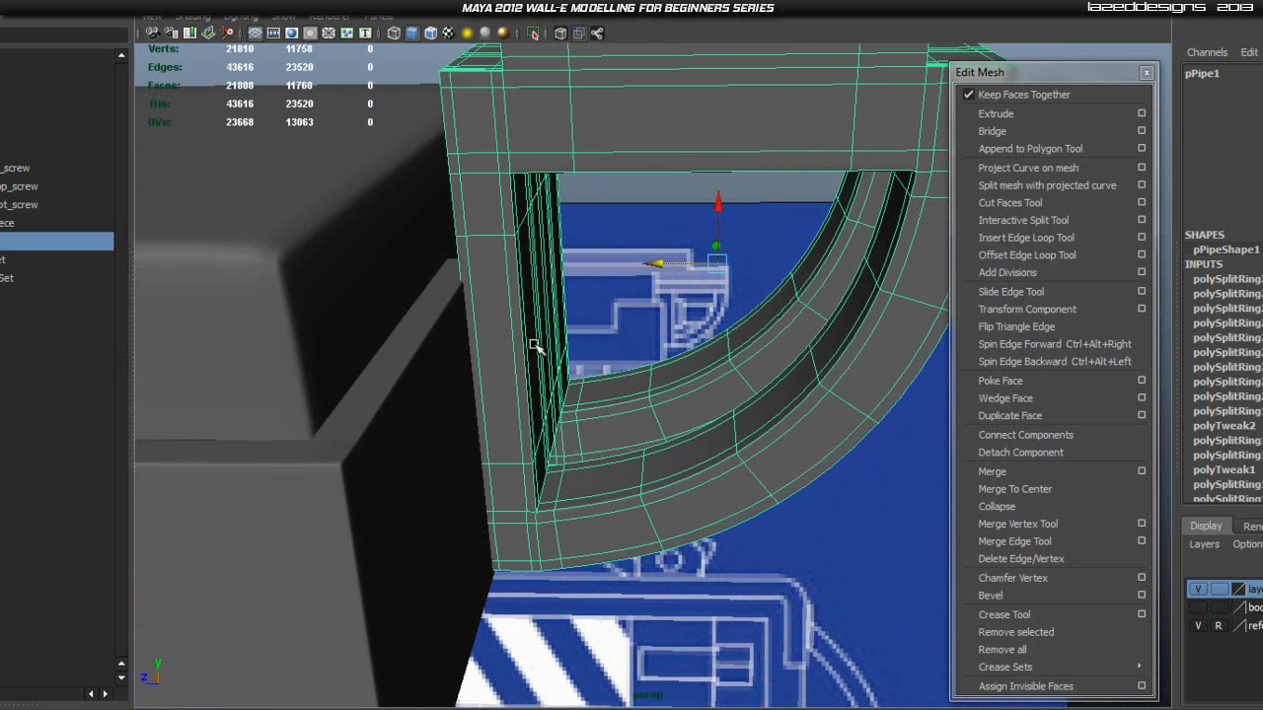
left_click_drag(569, 346, 550, 262, "alt")
- Try to extend the bracket into the eye housing by moving only the outermost vertices of its flat leg
key("space")
left_click(637, 341)
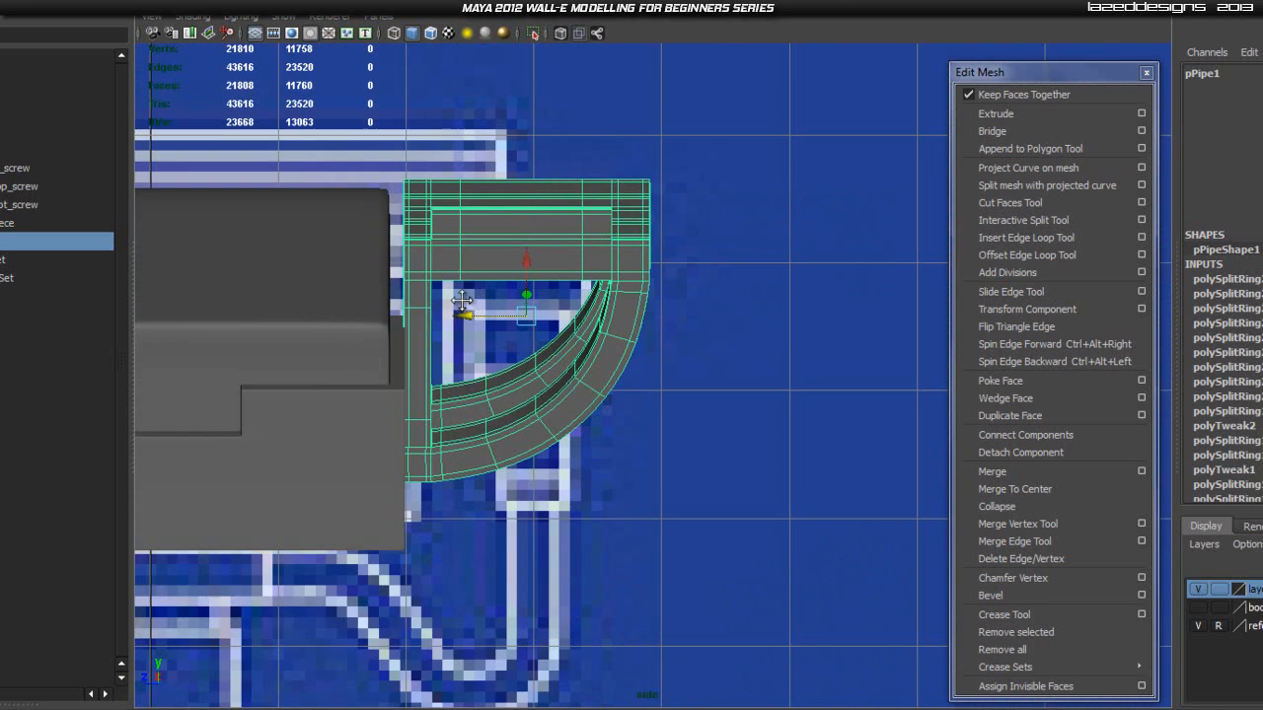
scroll(520, 305, "up", 3)
middle_click_drag(378, 352, 460, 315, "alt")
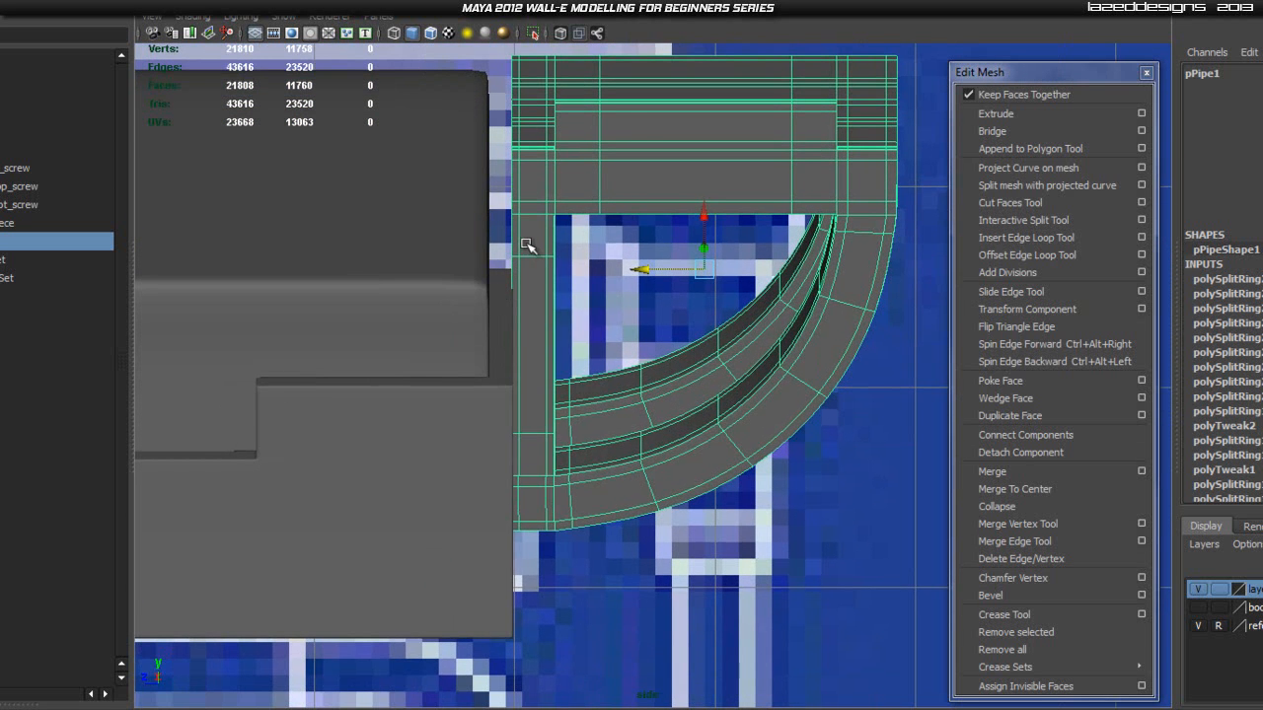
right_click_drag(494, 248, 467, 243)
middle_click_drag(479, 202, 509, 235, "alt")
right_click_drag(509, 236, 530, 219, "alt")
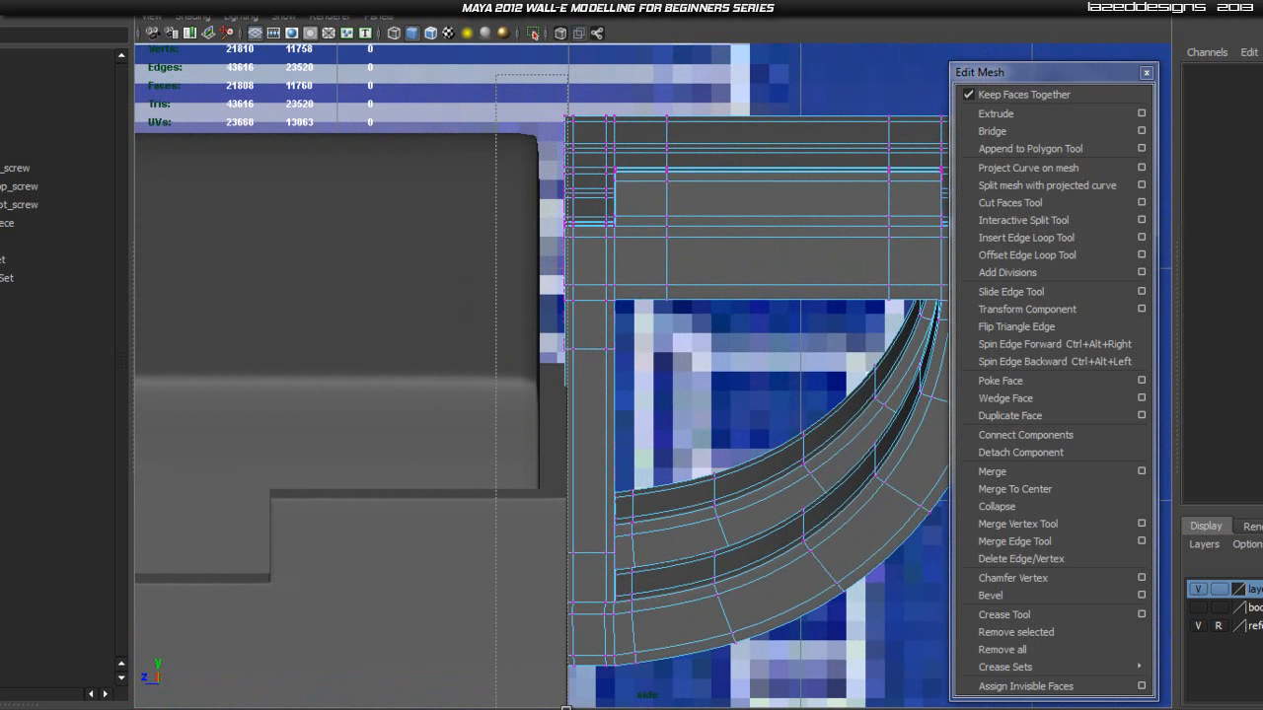
left_click_drag(570, 707, 569, 707)
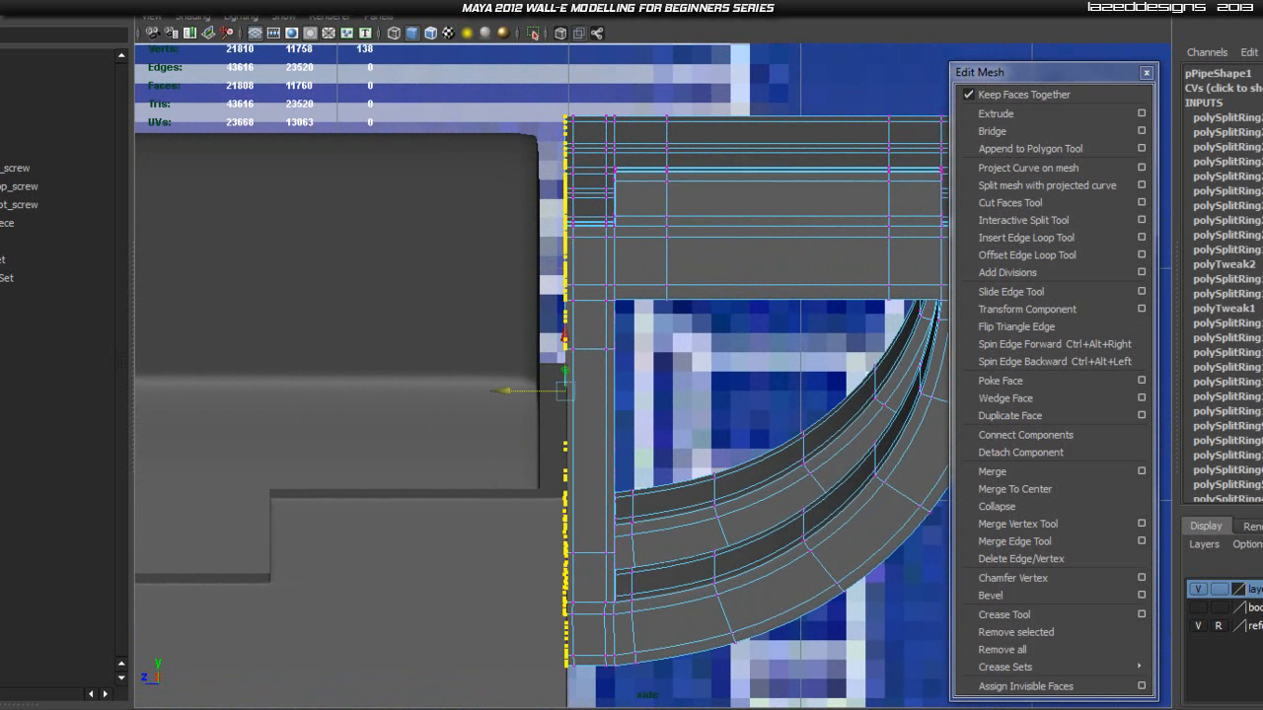
left_click_drag(509, 395, 466, 393)
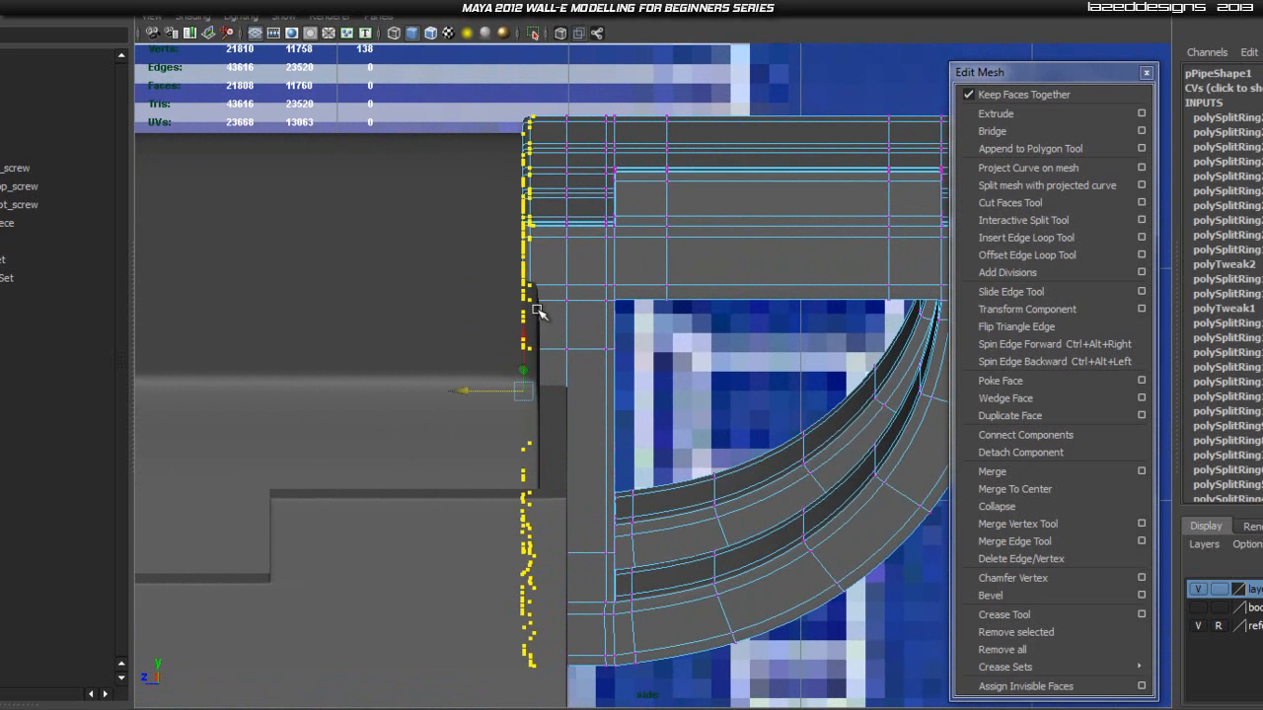
- Examine the extended leg's edge in perspective and undo the vertex move
left_click(784, 388)
key("space")
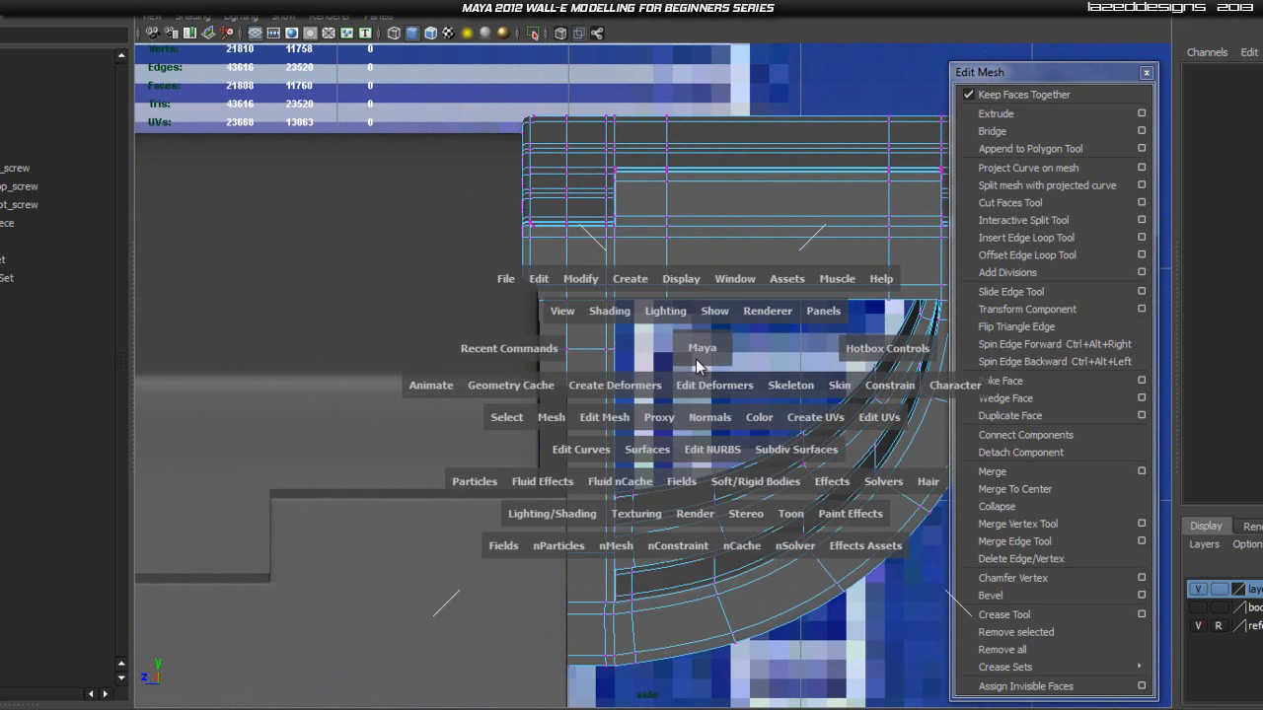
left_click_drag(696, 365, 693, 333)
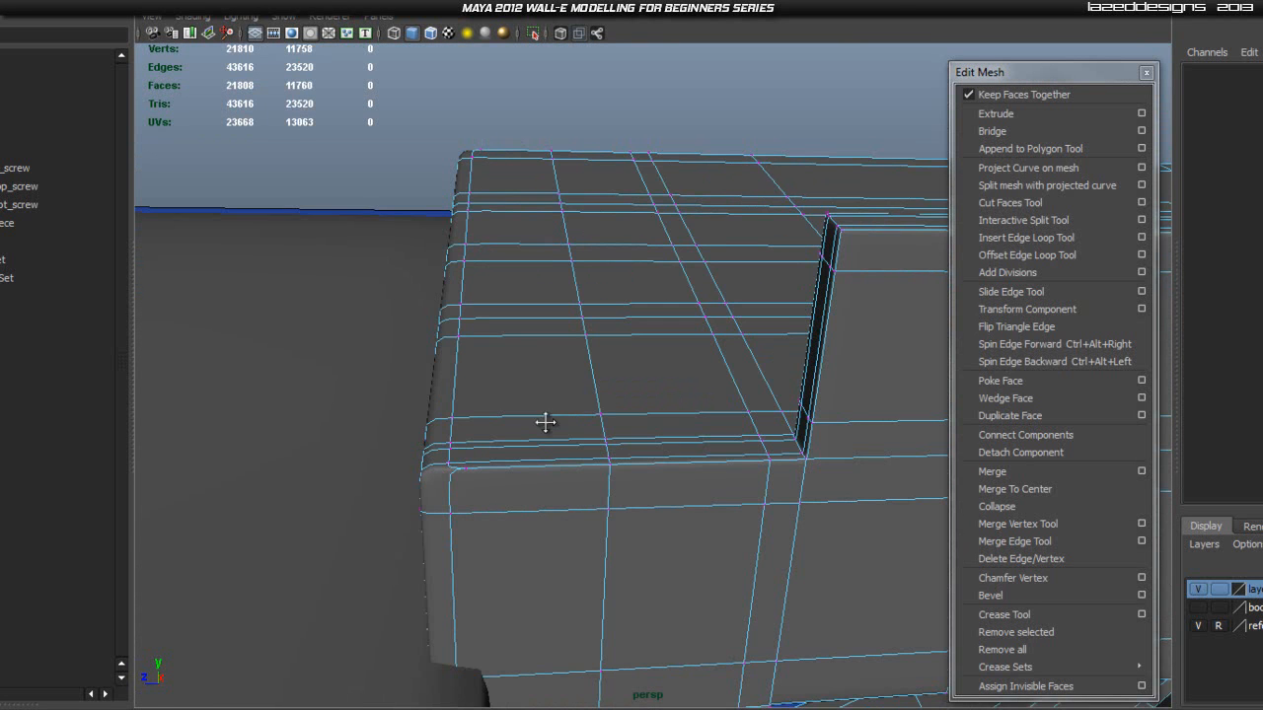
left_click_drag(546, 422, 543, 394, "alt")
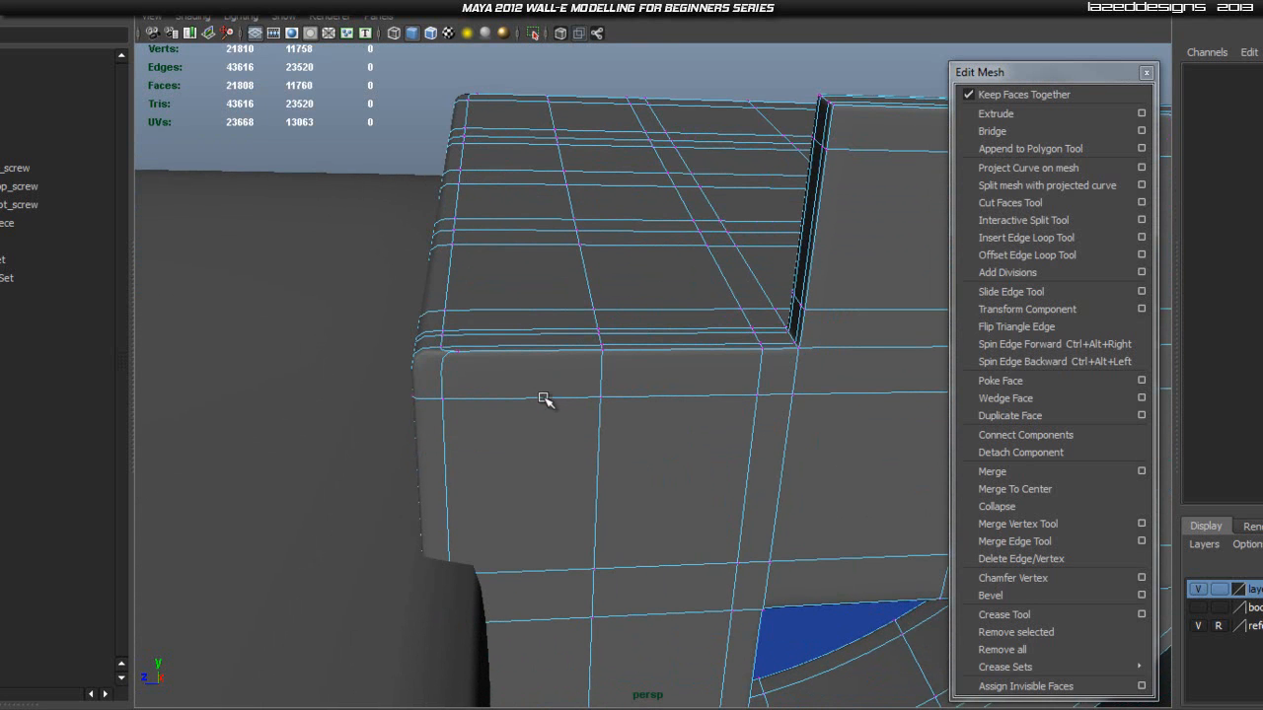
key("ctrl+z")
key("ctrl+z")
- Move the two outermost vertex columns of the bracket's flat leg together into the eye housing
key("space")
left_click_drag(617, 365, 687, 373)
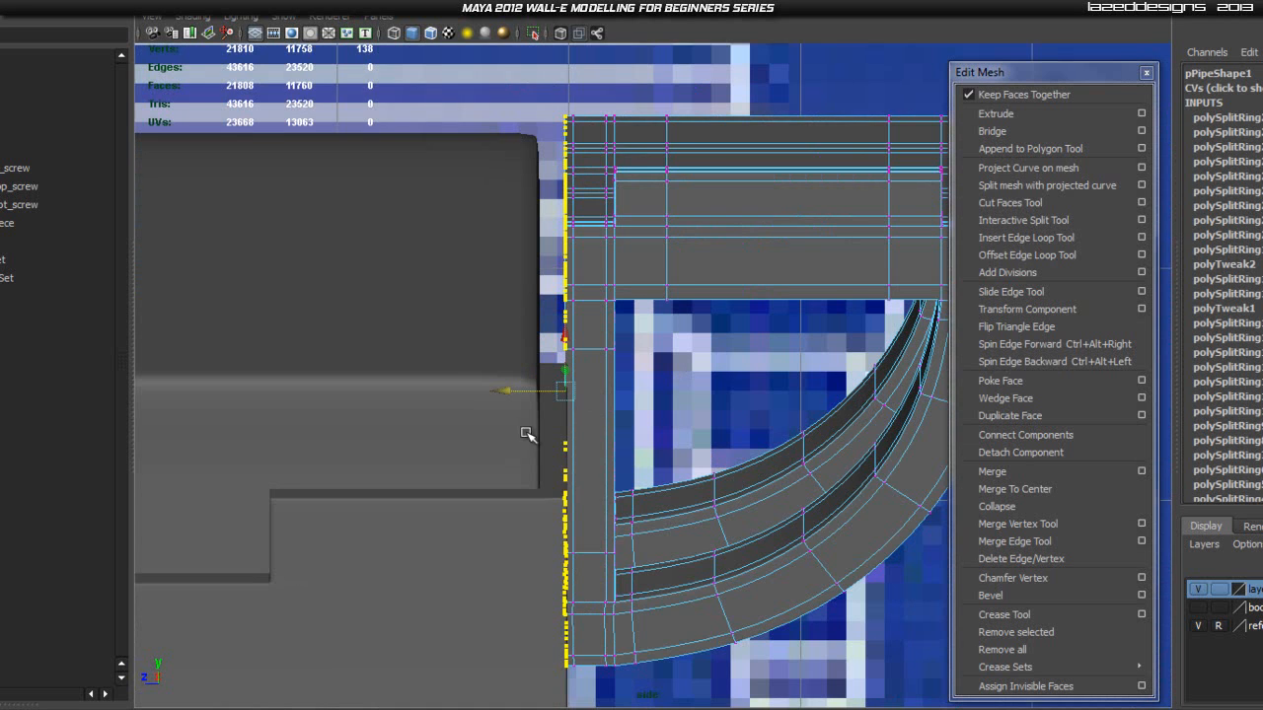
left_click(523, 71)
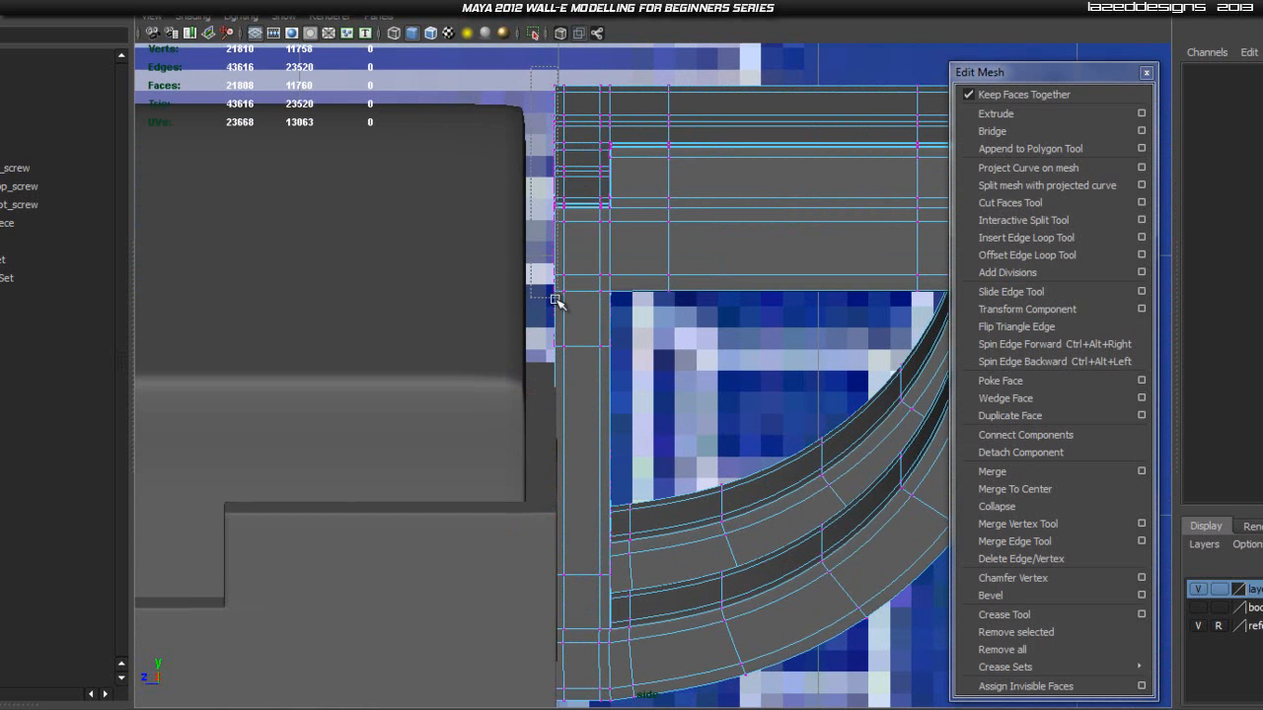
left_click_drag(586, 703, 586, 702)
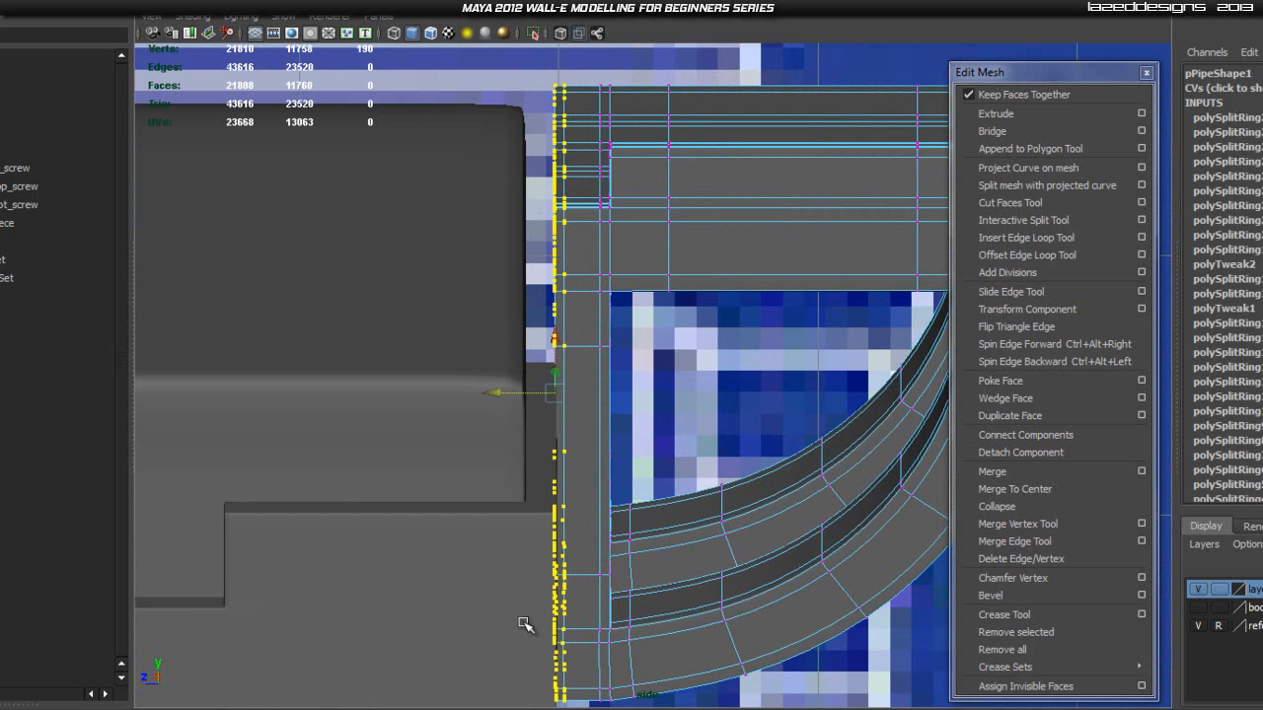
left_click_drag(490, 392, 435, 392)
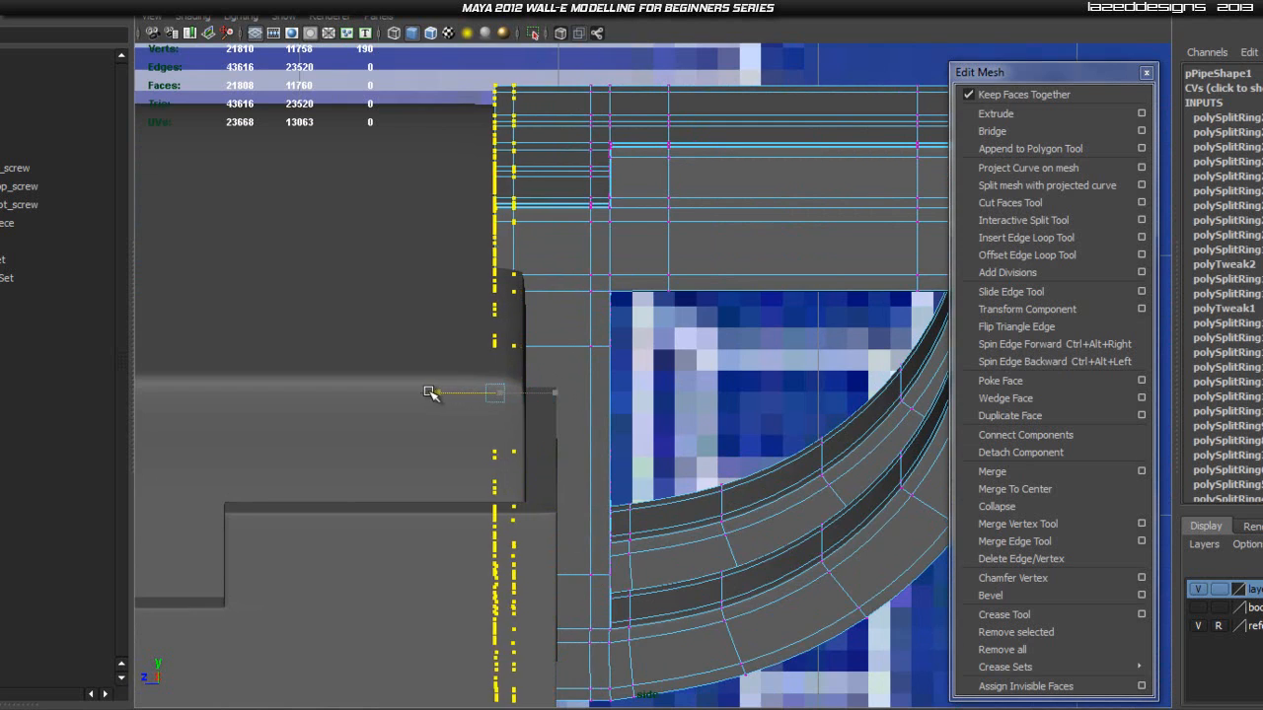
scroll(713, 362, "down", 4)
left_click(731, 204)
scroll(639, 350, "up", 2)
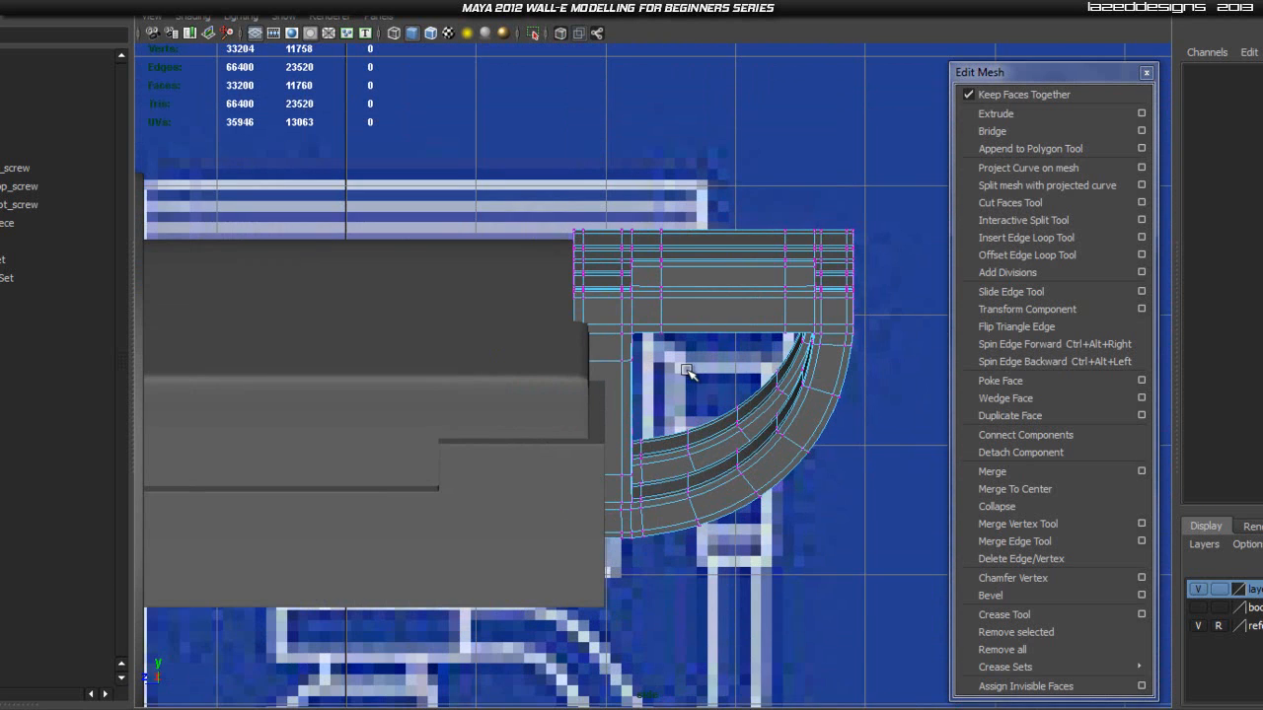
- Return to object mode, lower the whole bracket on the housing end and scale it down slightly
key("space")
left_click_drag(687, 371, 626, 274)
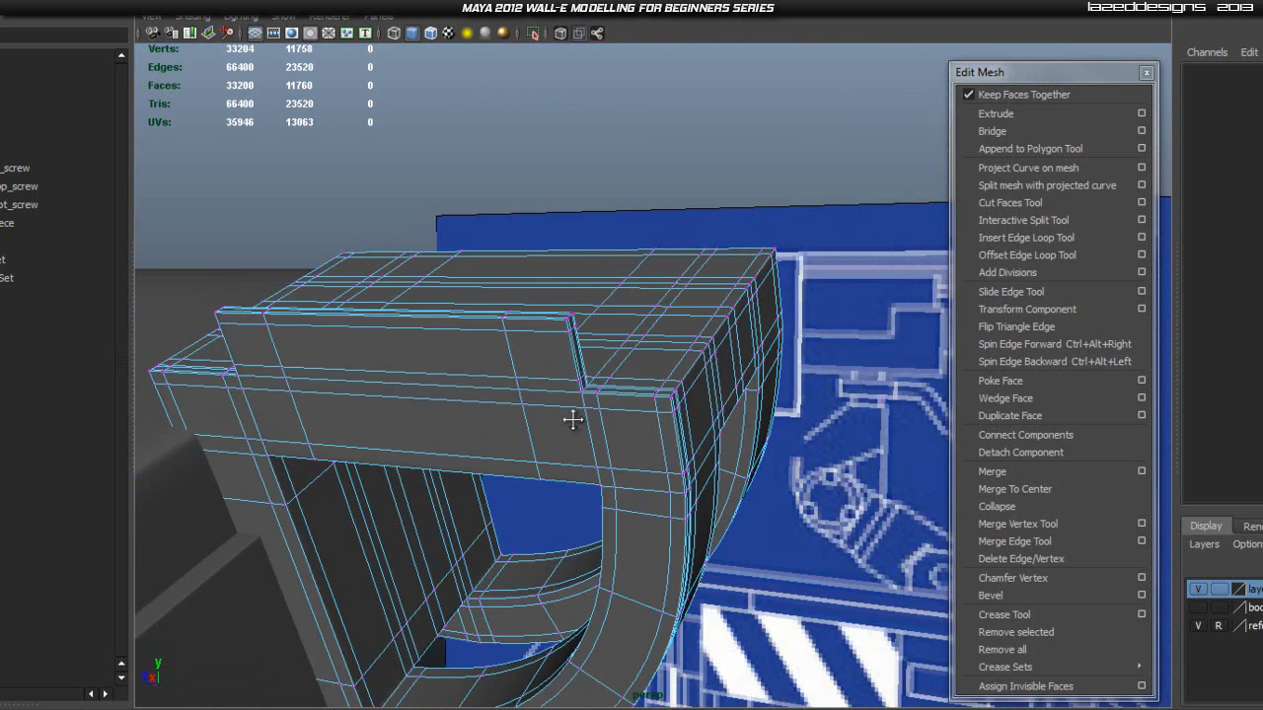
left_click_drag(573, 443, 725, 280, "alt")
right_click_drag(726, 279, 807, 248)
left_click_drag(854, 422, 601, 447, "alt")
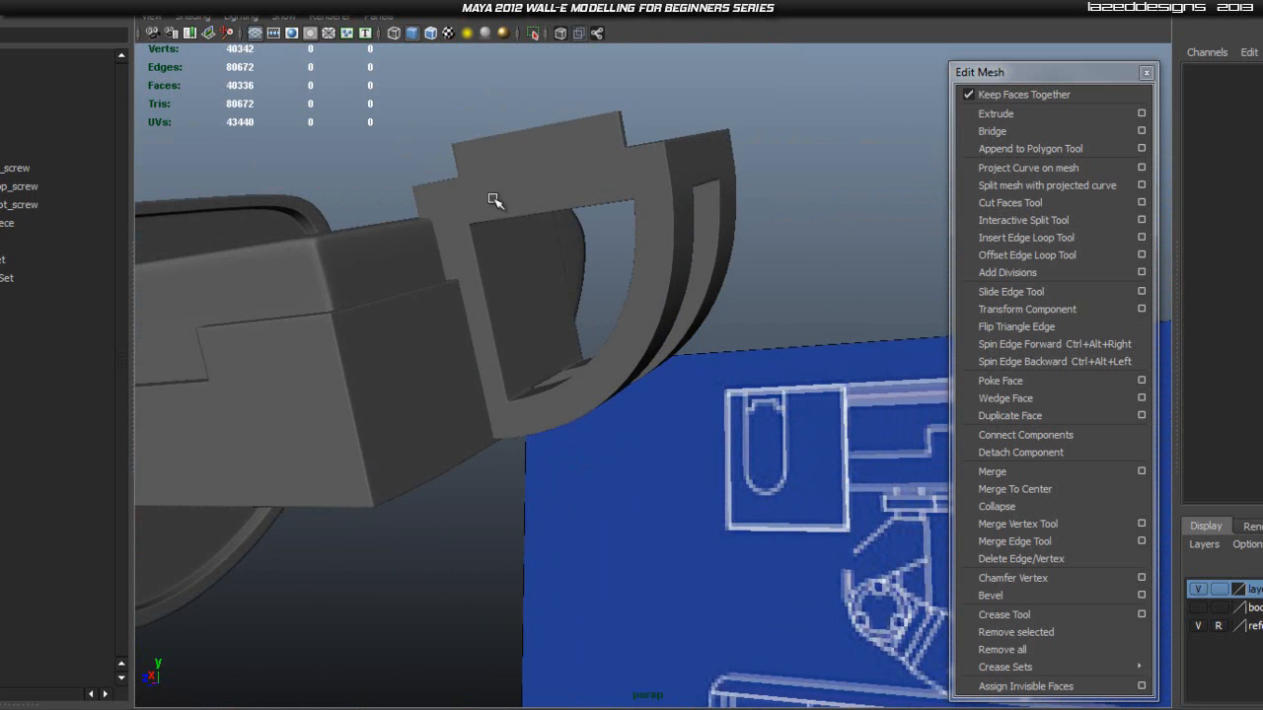
left_click(529, 179)
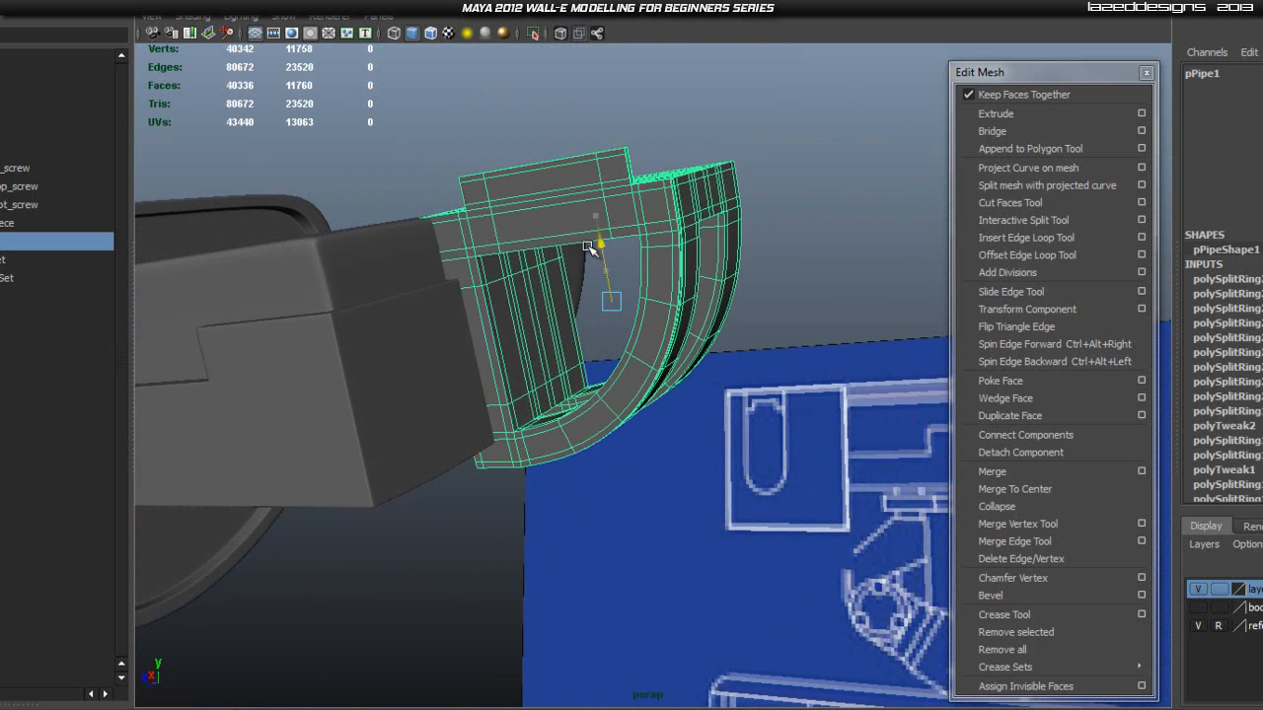
left_click_drag(606, 311, 582, 387)
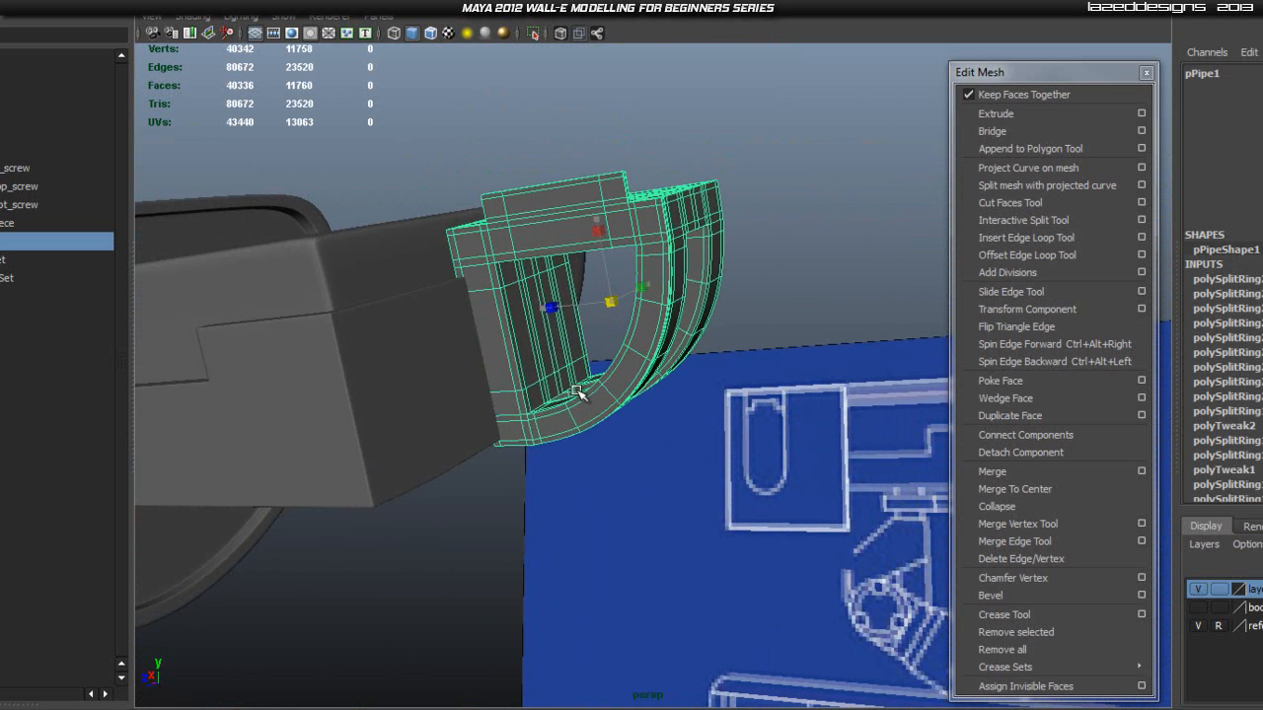
left_click_drag(602, 245, 599, 232)
- Slide the bracket sideways across the end of the eye housing and adjust its height
left_click_drag(456, 343, 478, 379, "alt")
left_click(714, 458)
left_click_drag(484, 483, 403, 434, "alt")
left_click(406, 372)
left_click_drag(405, 372, 400, 439, "alt")
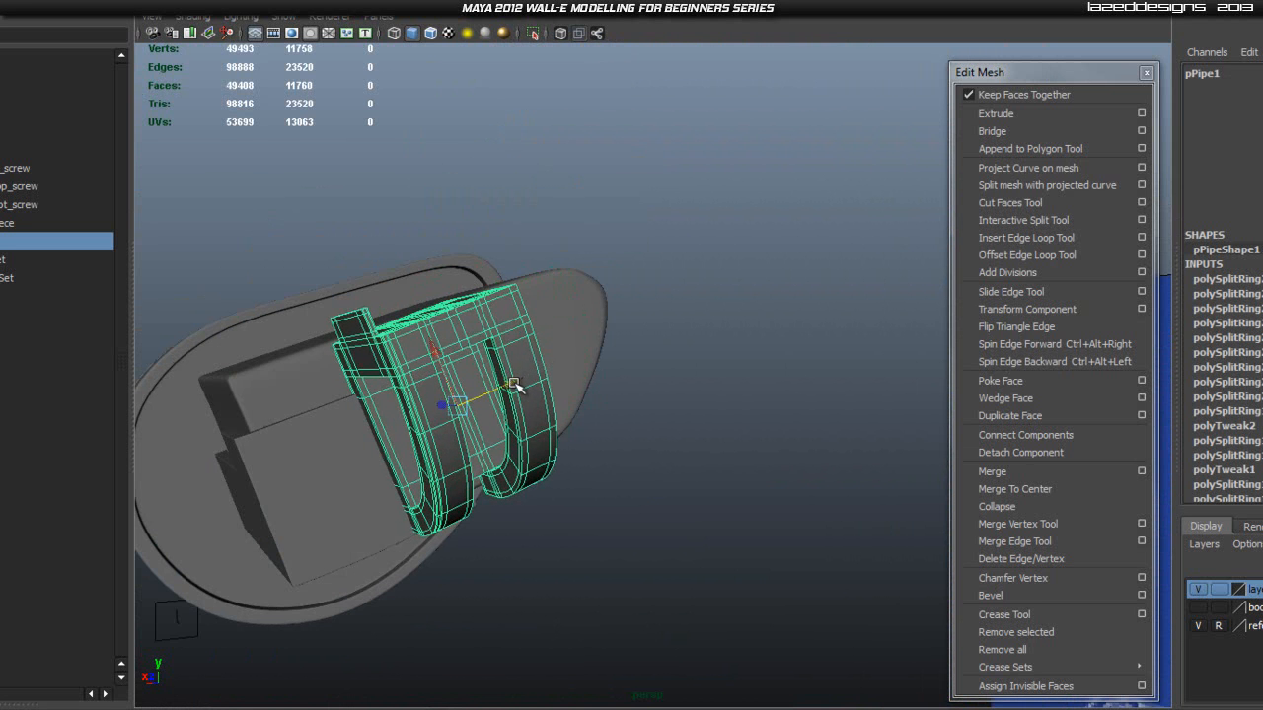
left_click(648, 417)
mouse_move(507, 437)
left_mouse_down("alt")
mouse_move(487, 447)
mouse_move(523, 441)
left_mouse_up("alt")
left_click(506, 399)
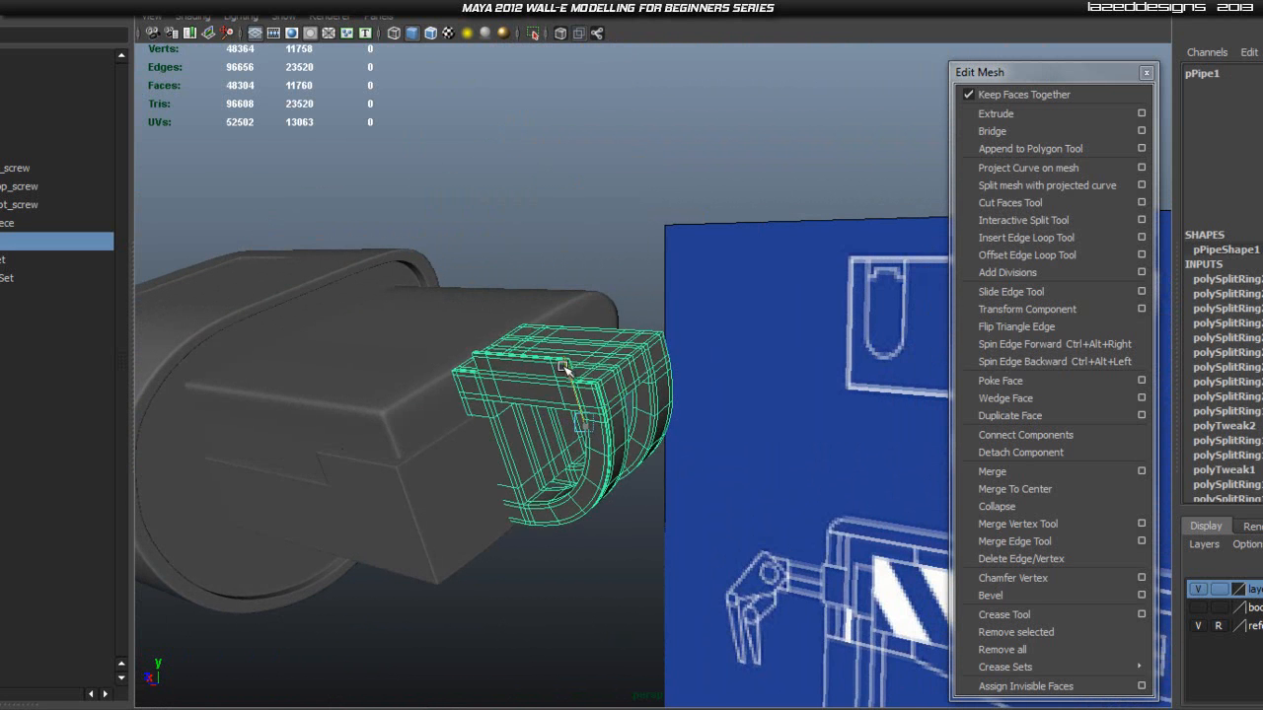
- Examine how the bracket's flat leg joins the stepped end of the eye housing
left_click(750, 478)
left_click_drag(750, 478, 629, 512, "alt")
scroll(473, 468, "up", 2)
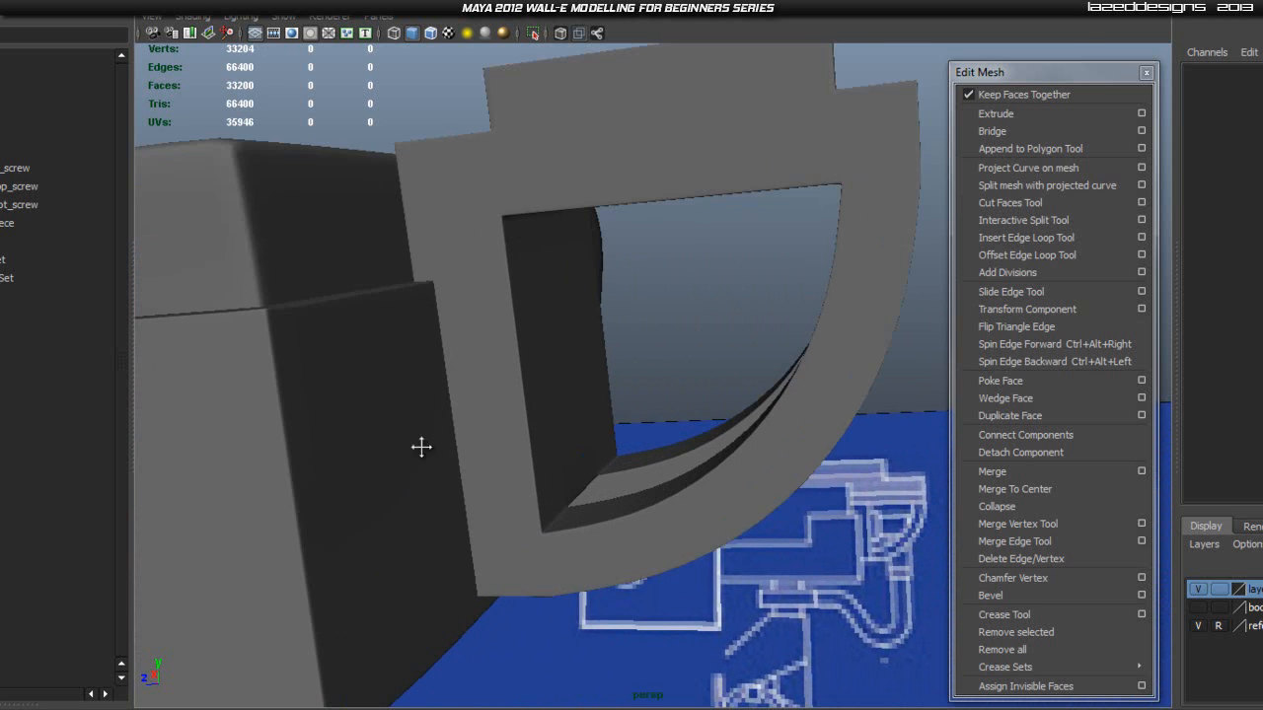
middle_click_drag(424, 448, 497, 485, "alt")
left_click(523, 412)
scroll(506, 412, "up", 2)
scroll(499, 424, "down", 2)
scroll(499, 427, "down", 3)
left_click(780, 598)
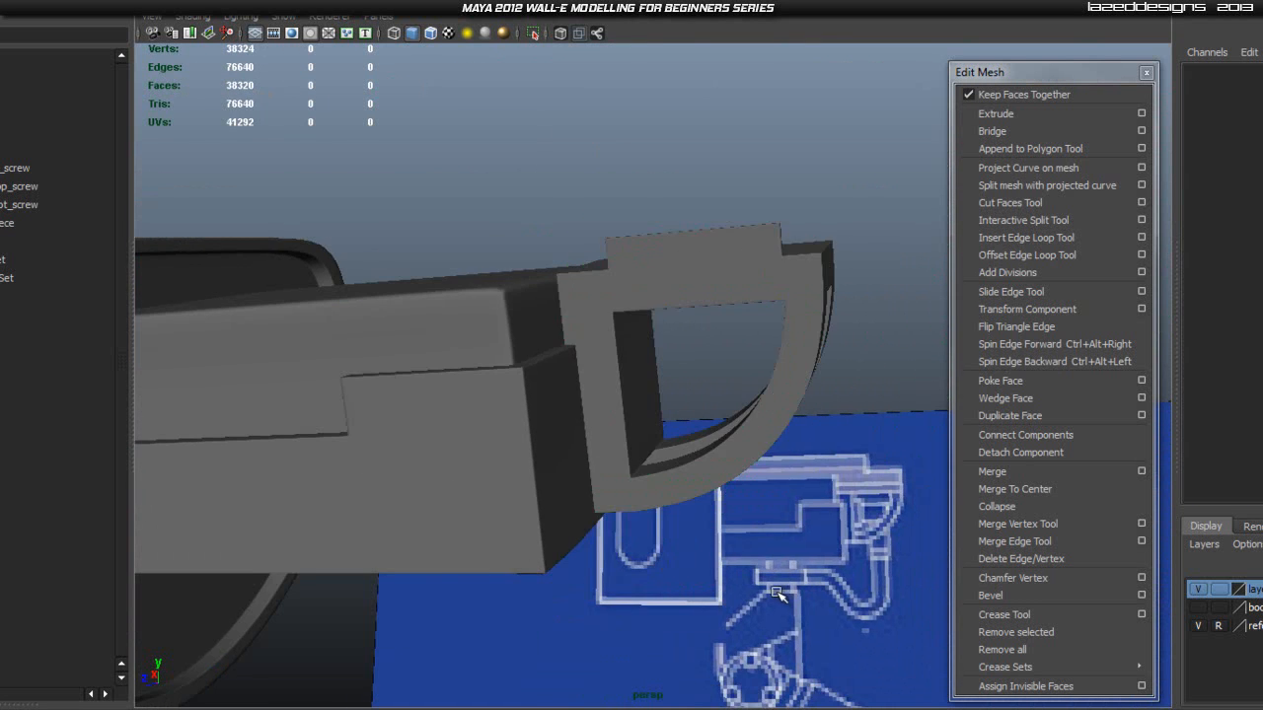
scroll(688, 525, "down", 3)
left_click_drag(710, 521, 556, 532, "alt")
left_click_drag(537, 548, 609, 437, "alt")
- Select the bracket and fine-tune its vertical position against the eye housing
left_click(609, 437)
left_click_drag(739, 527, 701, 498, "alt")
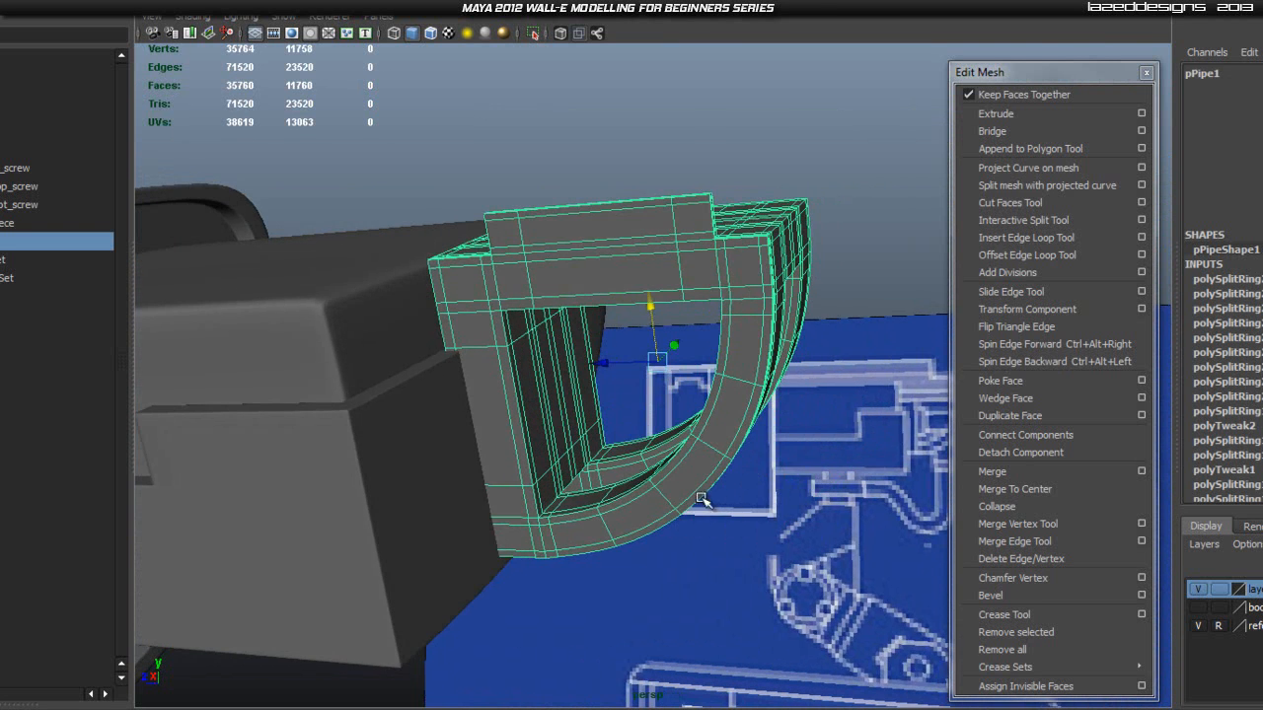
left_click(647, 296)
left_click_drag(646, 296, 559, 309, "alt")
left_click_drag(608, 346, 708, 280, "alt")
- Inspect the underside of the bracket's curved arms and the gap where they meet the eye housing
left_click(807, 383)
left_click_drag(807, 383, 621, 408, "alt")
left_click(677, 437)
left_click_drag(676, 437, 471, 375, "alt")
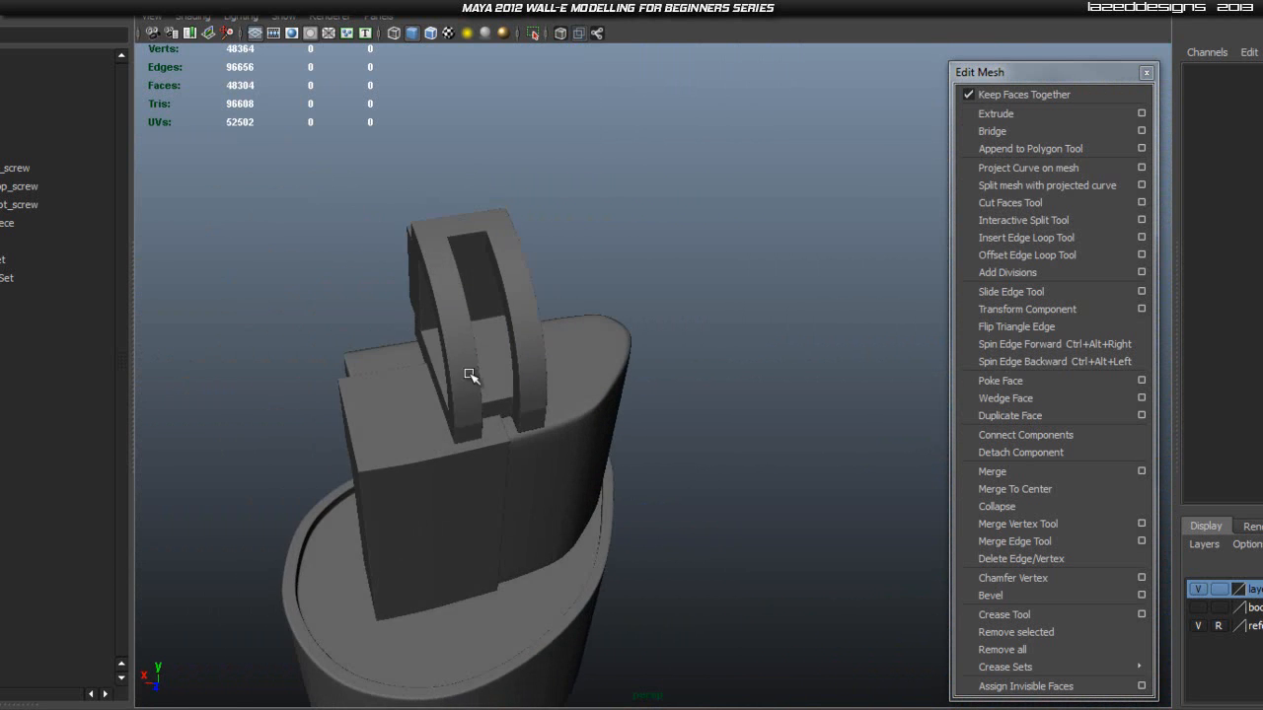
scroll(423, 431, "up", 5)
middle_click_drag(423, 431, 619, 396, "alt")
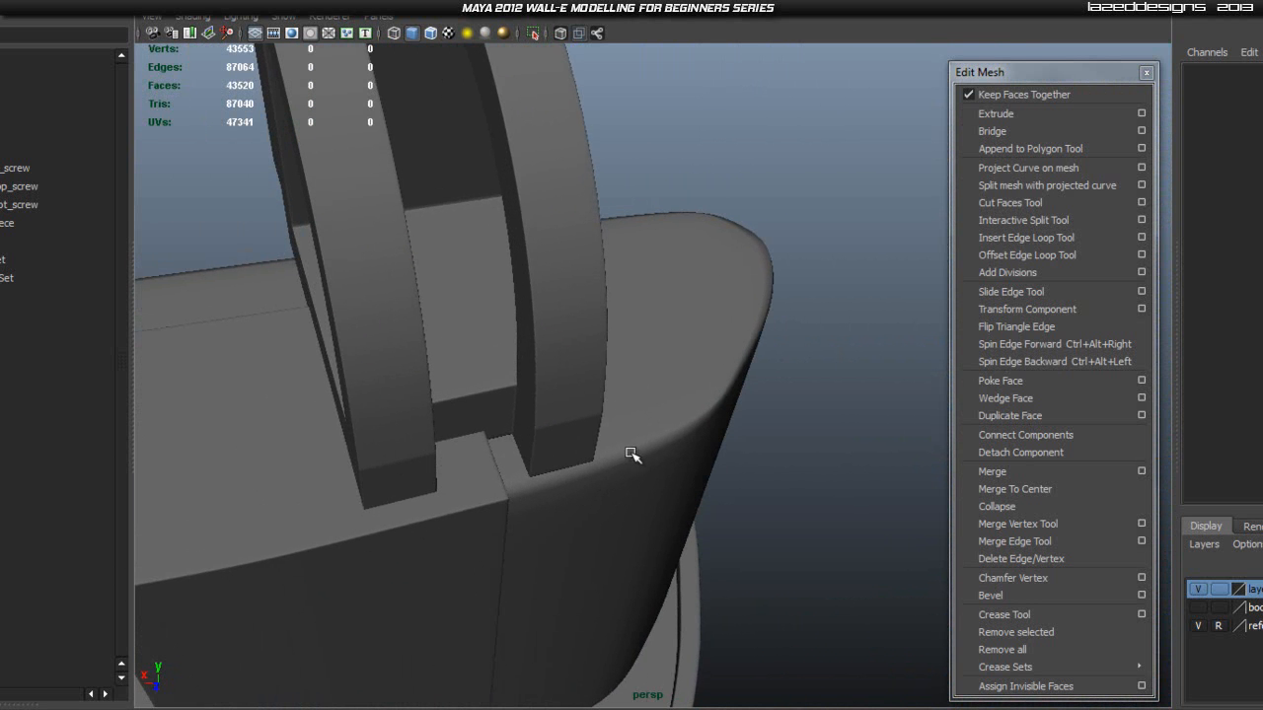
left_click(686, 524)
mouse_move(686, 524)
left_mouse_down("alt")
mouse_move(685, 507)
mouse_move(626, 549)
mouse_move(665, 526)
left_mouse_up("alt")
scroll(479, 352, "up", 5)
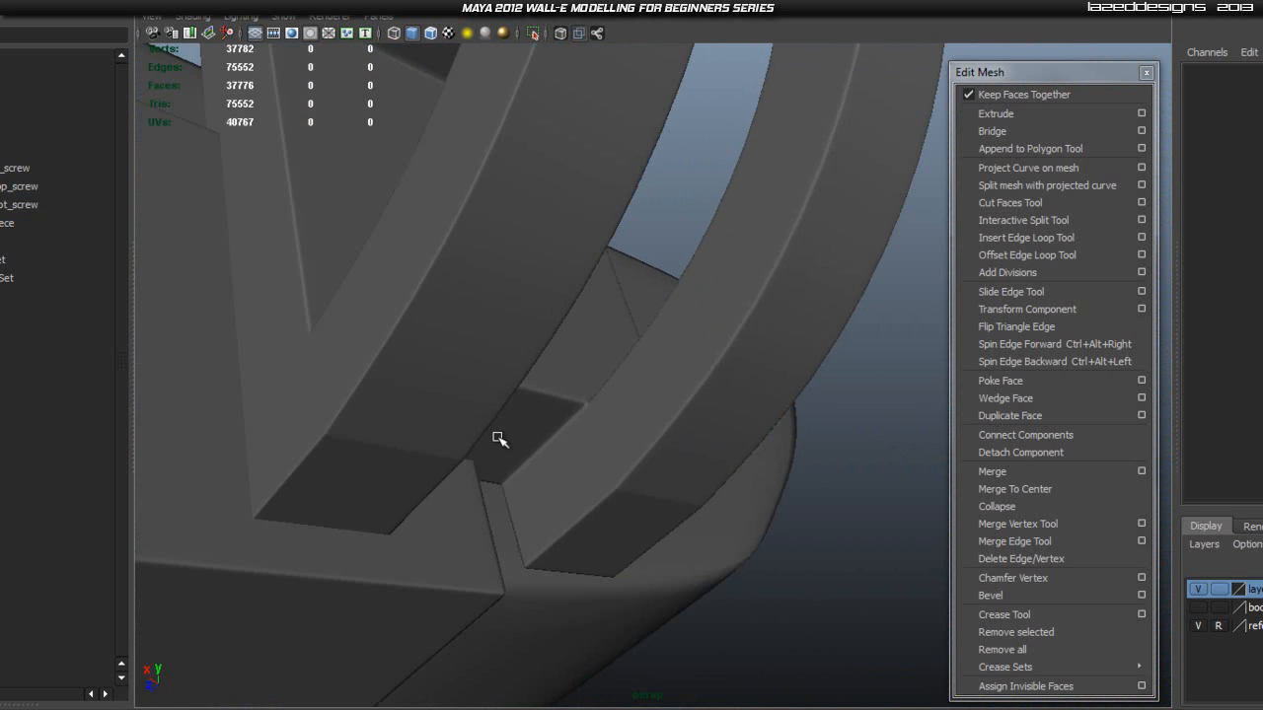
left_click(437, 455)
left_click(828, 547)
left_click_drag(803, 542, 634, 560, "alt")
- Shift the bracket's flat-leg edge vertices in the side view so they sit flush with the stepped end of the eye housing
left_click(608, 522)
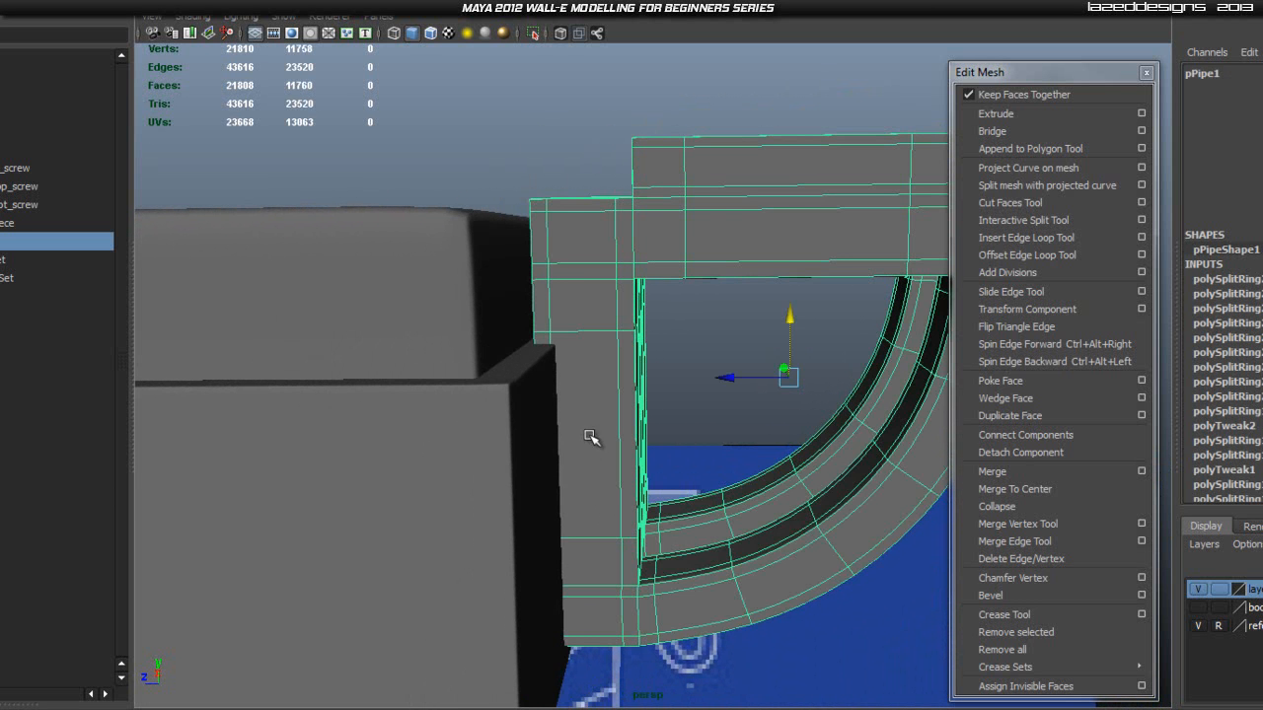
left_click_drag(602, 462, 681, 421, "alt")
key("space")
scroll(581, 448, "up", 6)
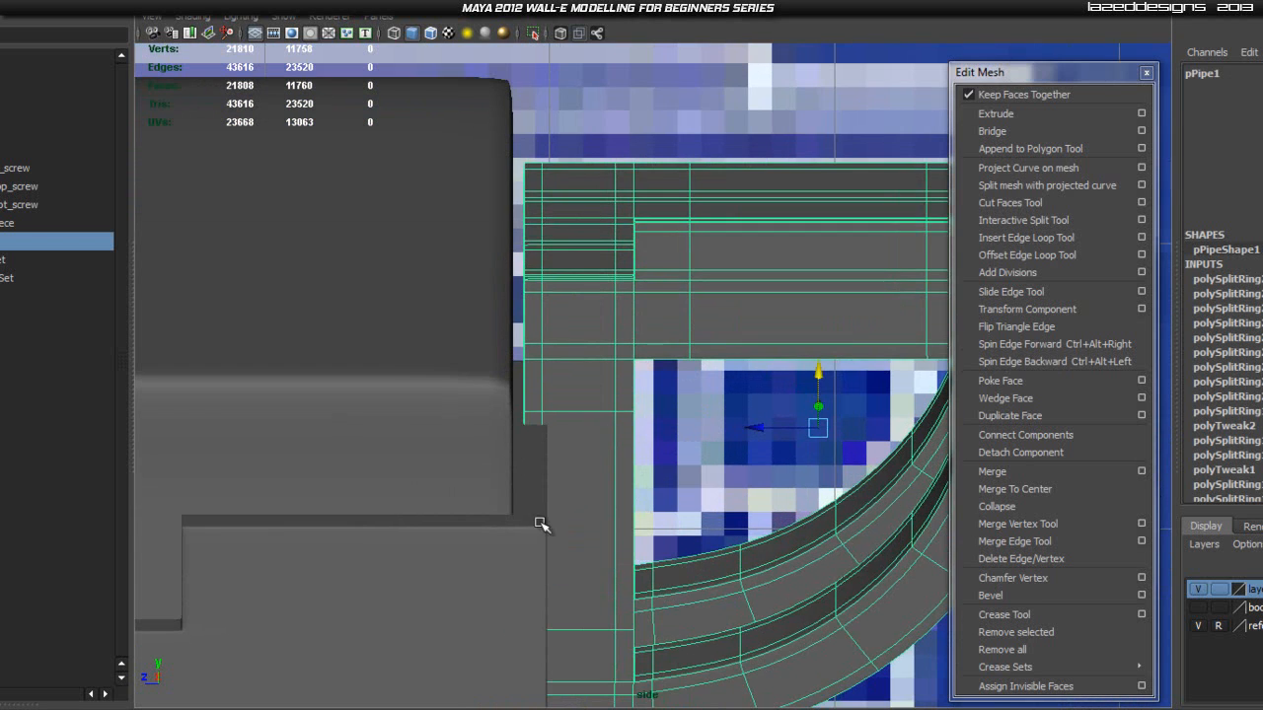
middle_click_drag(534, 504, 533, 484, "alt")
scroll(572, 454, "down", 4)
scroll(592, 464, "up", 6)
right_click_drag(619, 393, 560, 408)
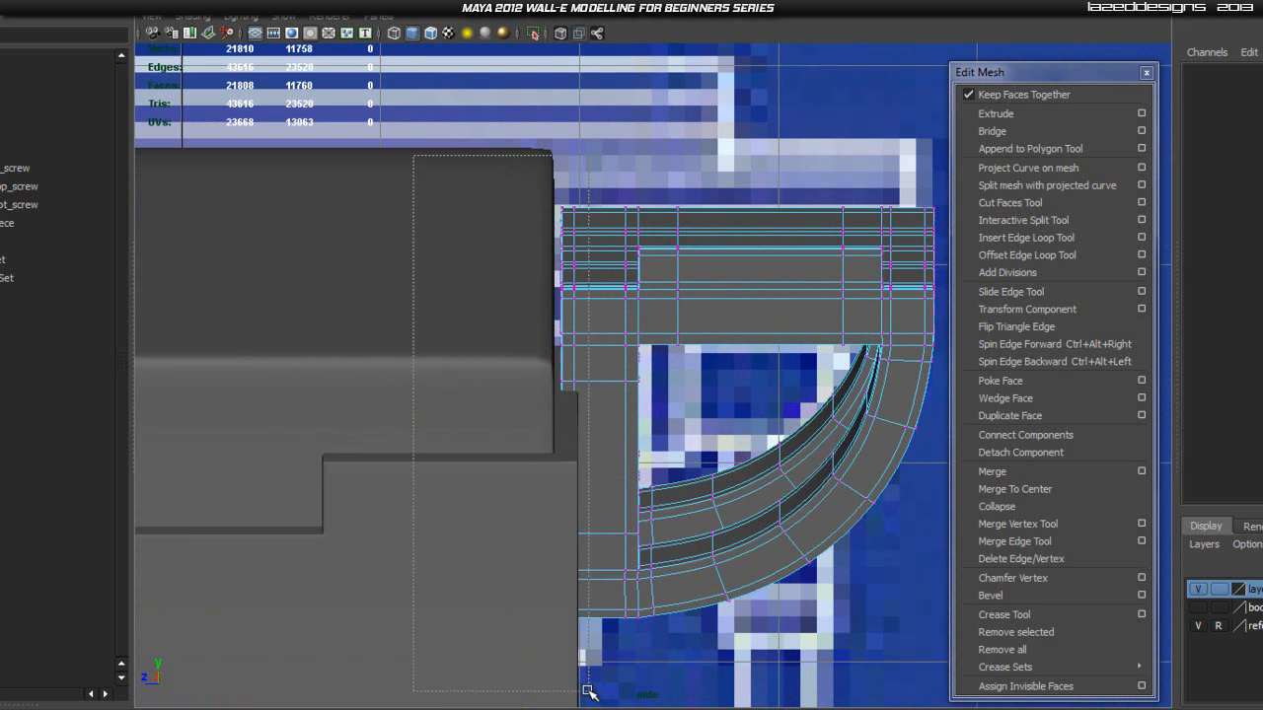
left_click_drag(584, 688, 584, 688)
middle_click_drag(500, 418, 515, 415)
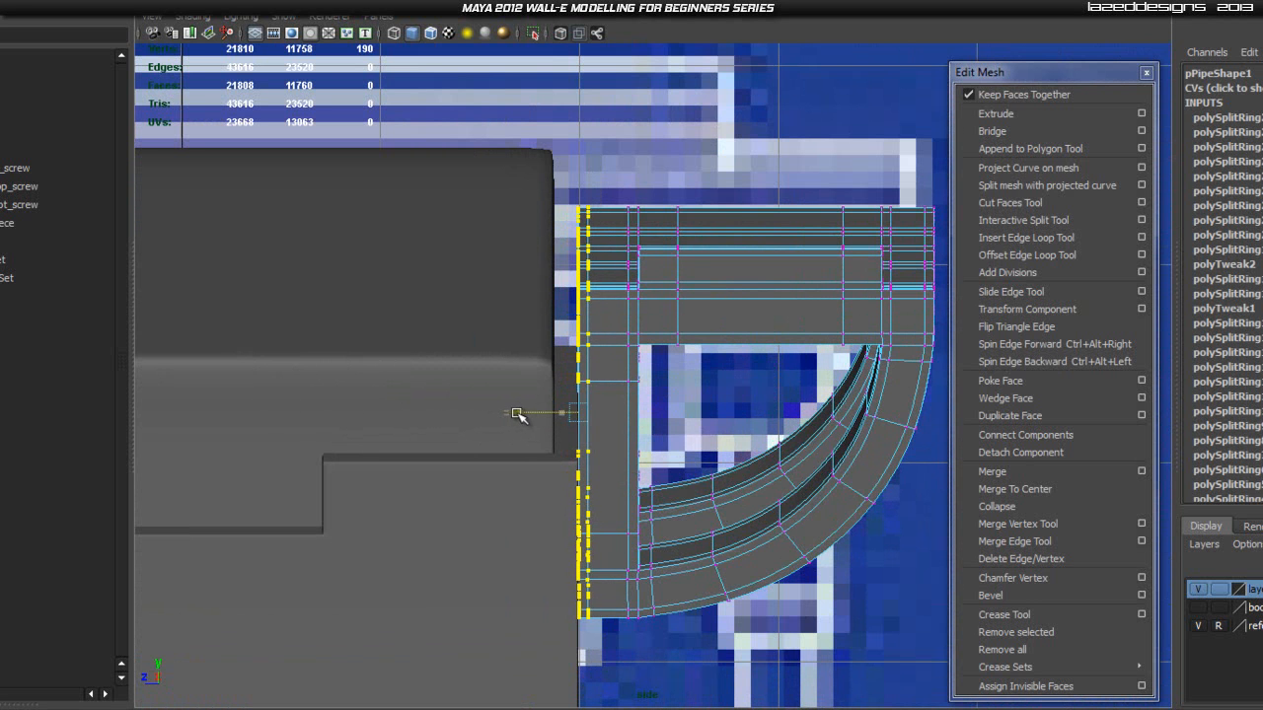
- Try to move the upper vertices of the flat leg's edge toward the housing's upper block, and undo the move
right_click_drag(483, 351, 509, 436, "alt")
middle_click_drag(527, 502, 501, 406, "alt")
right_click_drag(473, 428, 467, 417, "alt")
middle_click_drag(468, 417, 589, 675, "alt")
left_click(547, 291)
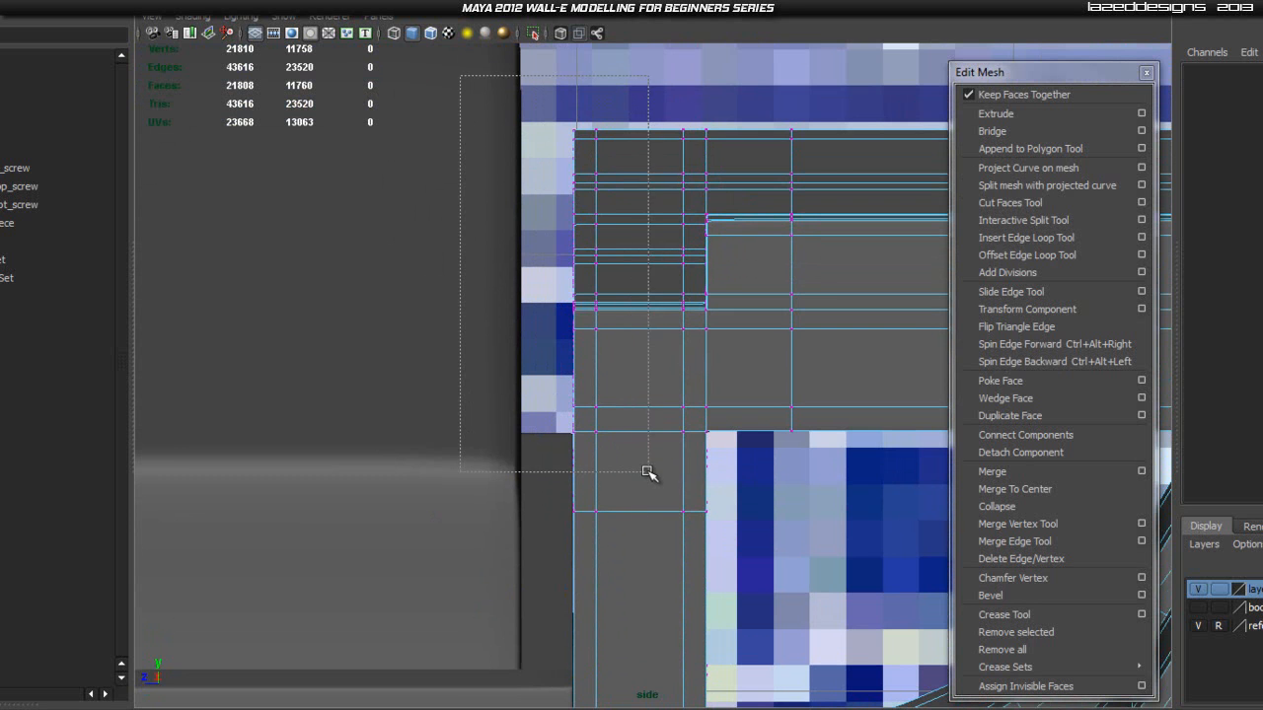
left_click_drag(647, 472, 648, 471)
right_click_drag(475, 453, 420, 428, "alt")
mouse_move(567, 346)
left_mouse_down()
mouse_move(386, 353)
mouse_move(559, 357)
left_mouse_up()
key("ctrl+z")
right_click_drag(551, 431, 602, 482, "alt")
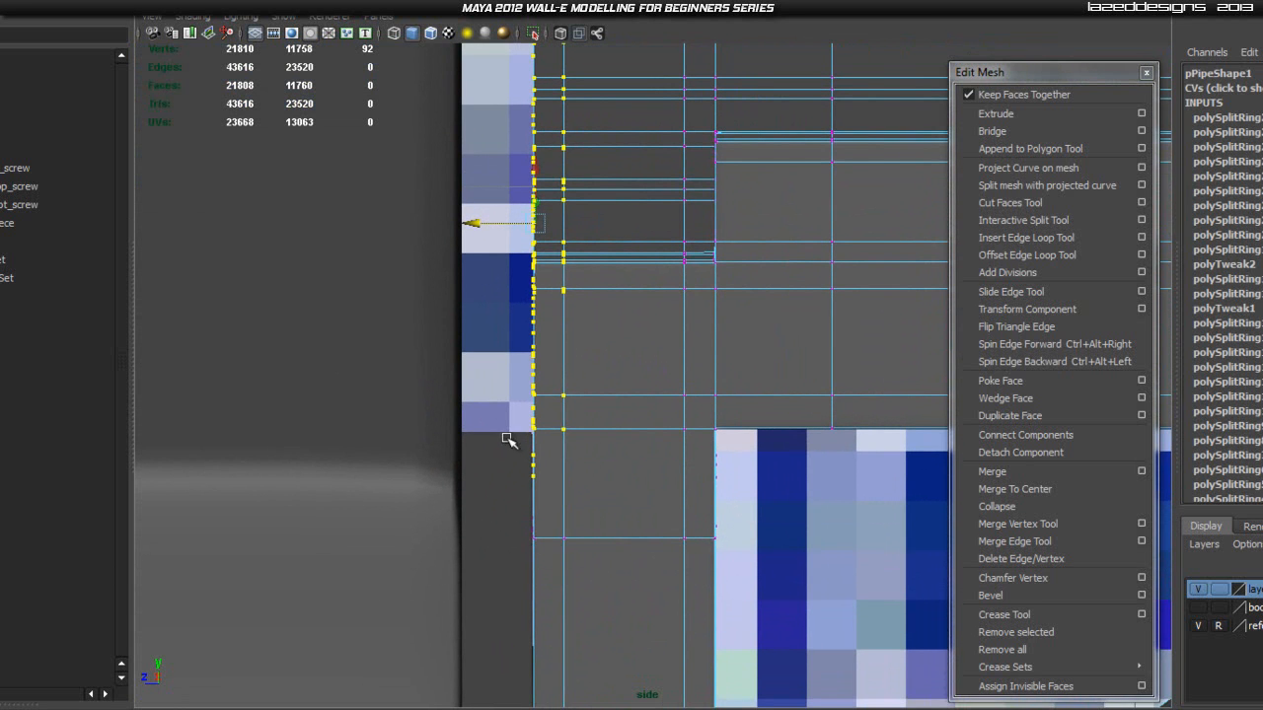
- Reselect the flat leg's upper edge vertices, try extending them toward the housing again, and undo the move
left_click(507, 178)
key("f")
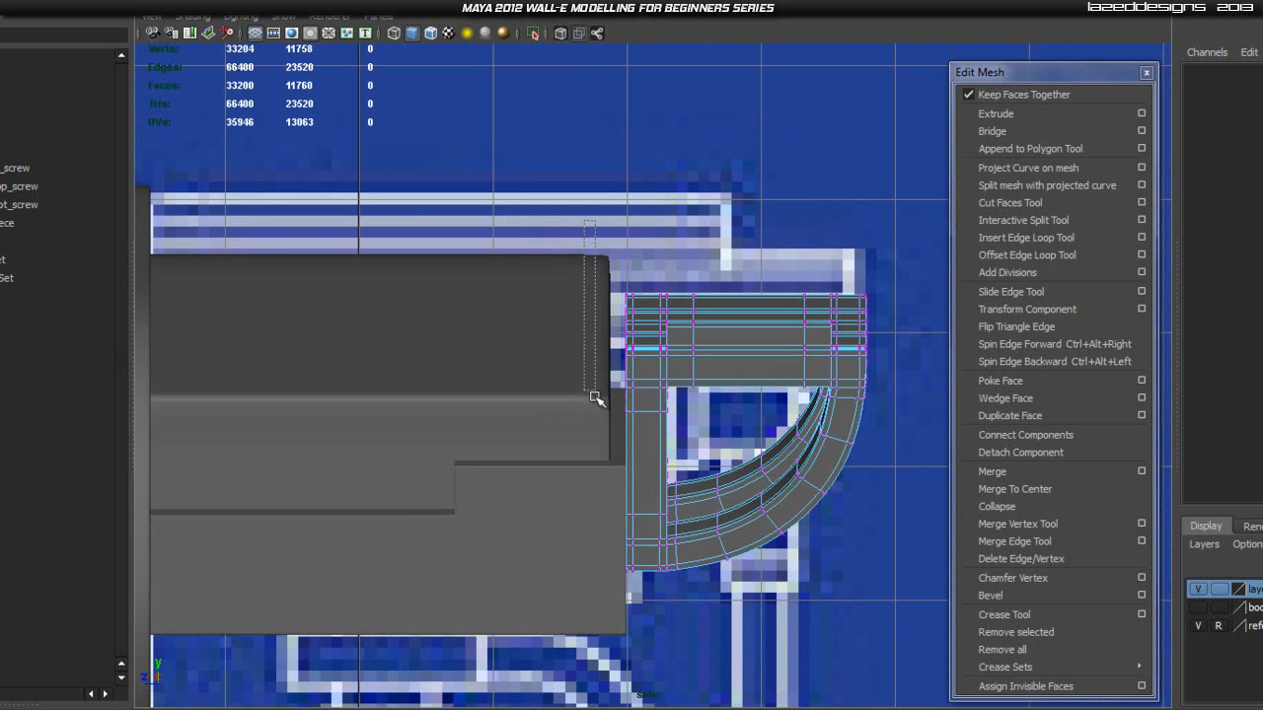
left_click_drag(643, 395, 644, 396)
scroll(533, 444, "up", 10)
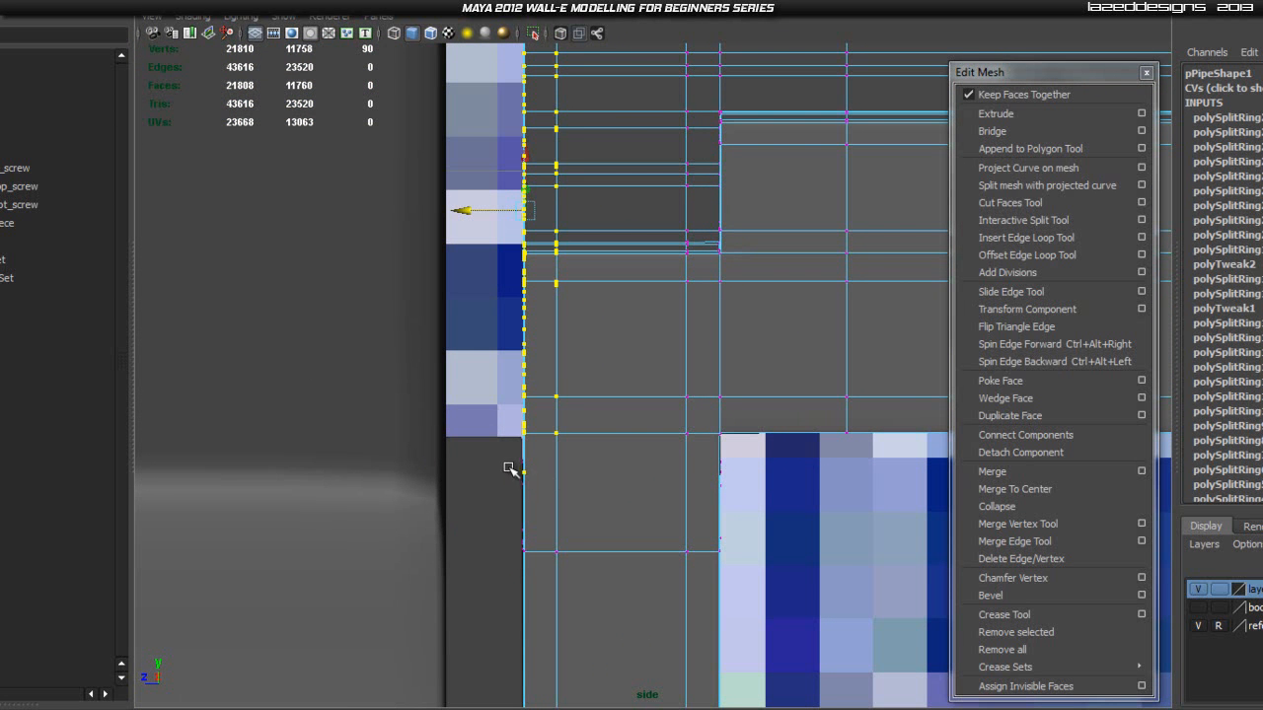
mouse_move(458, 211)
left_mouse_down()
mouse_move(399, 214)
mouse_move(466, 226)
left_mouse_up()
key("ctrl+z")
scroll(738, 580, "down", 10)
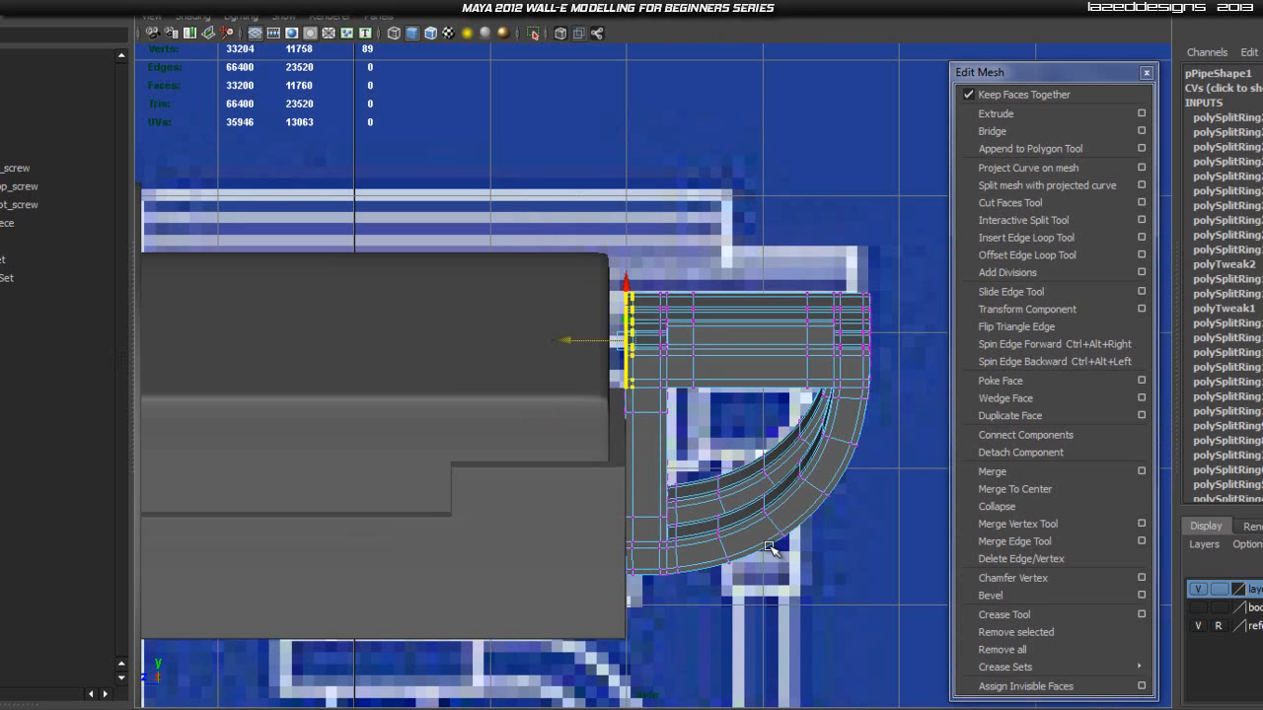
- Examine in the perspective view how the bracket's flat leg meets the end of the eye housing
left_click(683, 437)
key("space")
left_click_drag(637, 378, 635, 350)
left_click_drag(637, 365, 536, 428, "alt")
scroll(554, 404, "up", 3)
scroll(536, 429, "down", 5)
left_click_drag(671, 485, 849, 519, "alt")
scroll(729, 524, "down", 5)
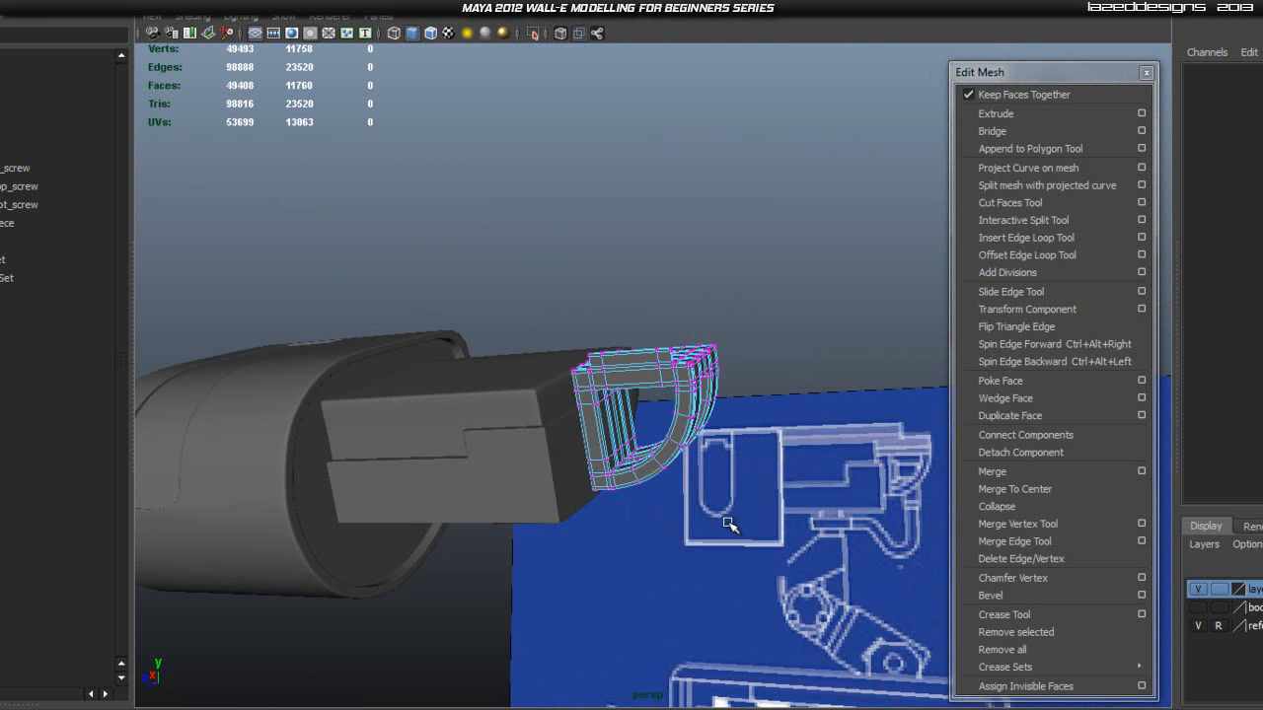
- Return the bracket to object mode, clear the selection, and review the whole eye assembly from the front
right_click_drag(648, 387, 705, 366)
left_click(807, 299)
scroll(713, 384, "down", 4)
left_click_drag(714, 384, 699, 512, "alt")
scroll(713, 510, "down", 5)
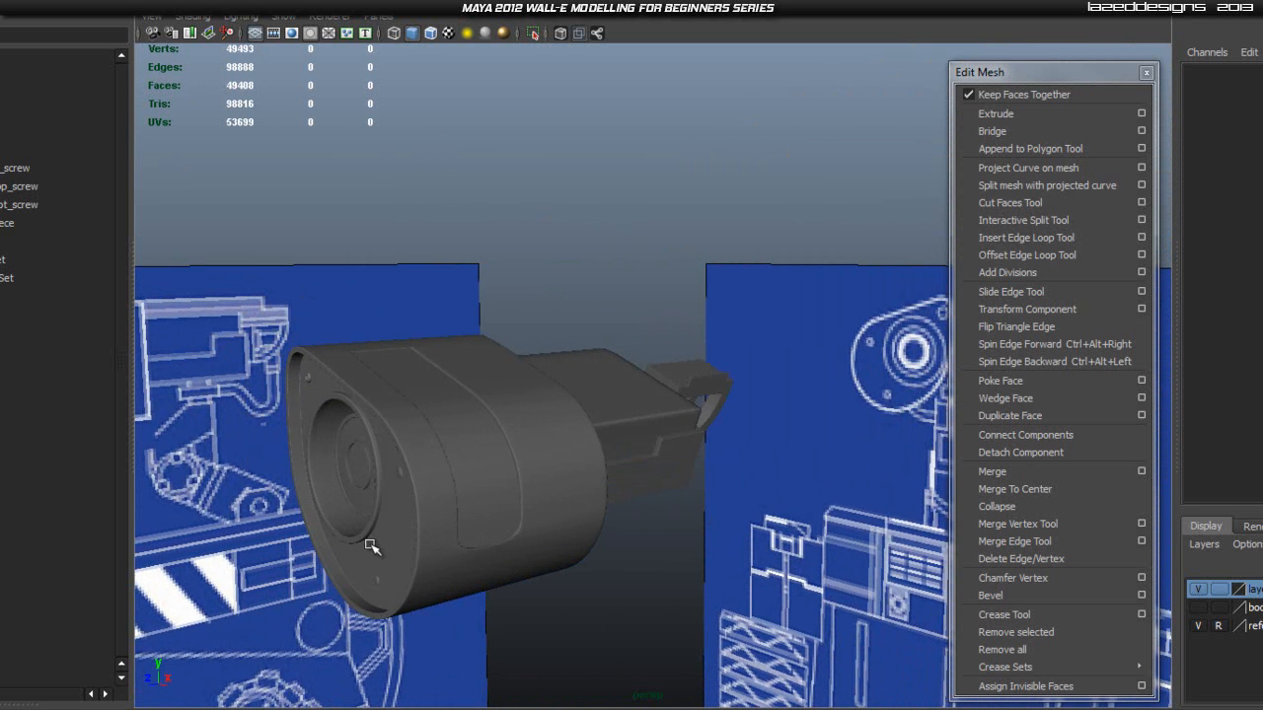